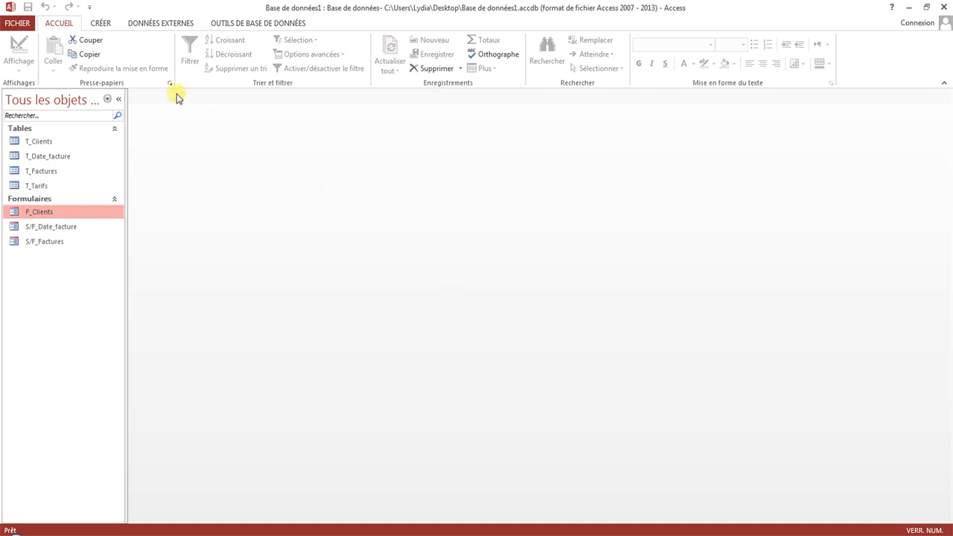
Create a new query in design view containing the tables T_Clients, T_Date_facture and T_Factures
{"action": "left_click", "coordinate": [100, 23]}
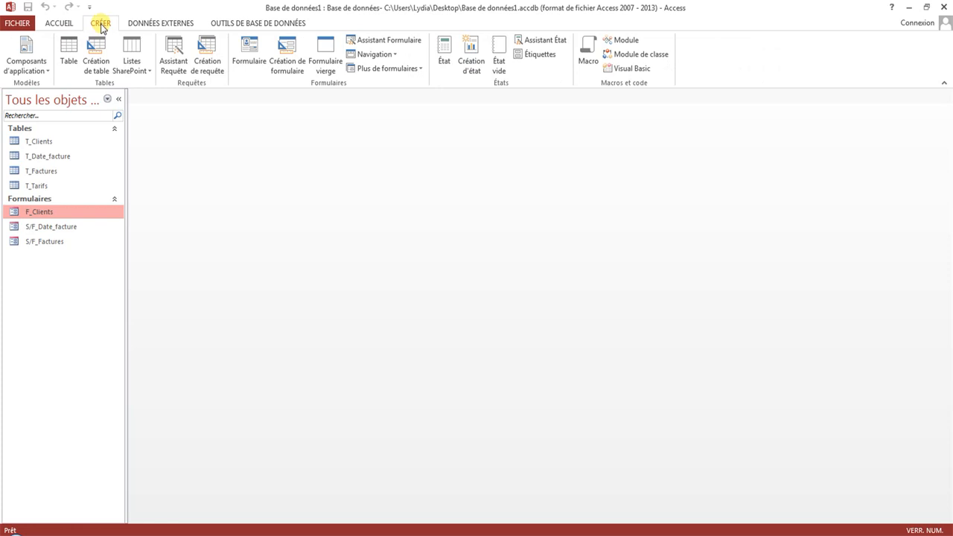
{"action": "left_click", "coordinate": [208, 67]}
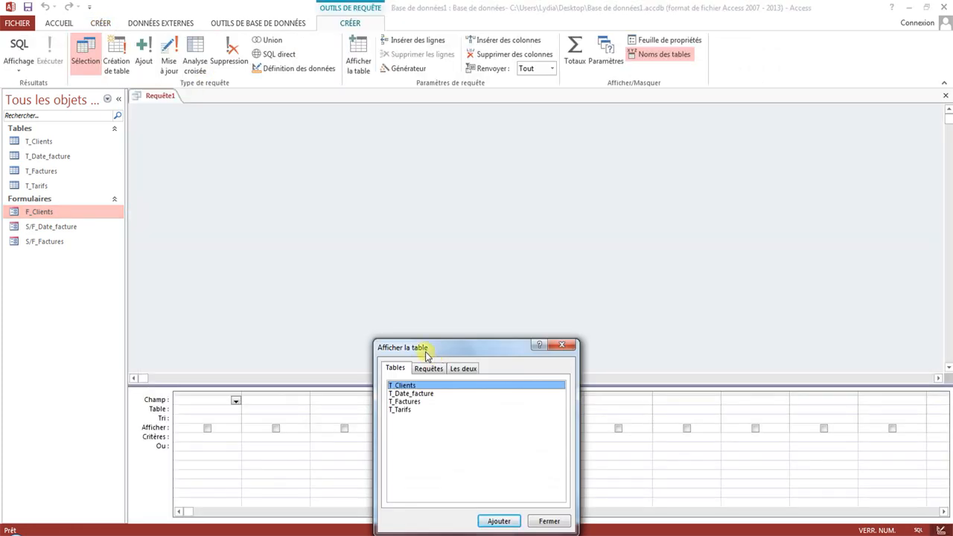
{"action": "double_click", "coordinate": [422, 388]}
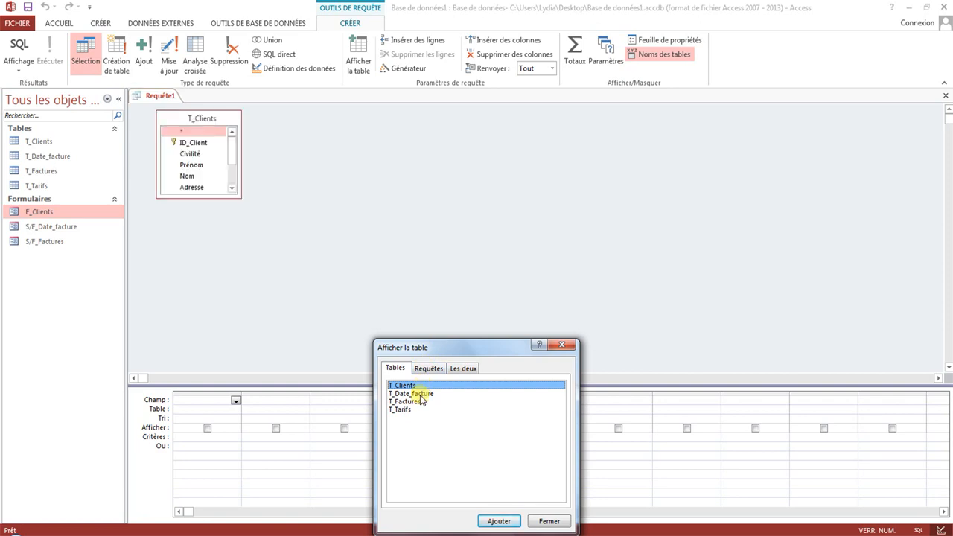
{"action": "double_click", "coordinate": [421, 393]}
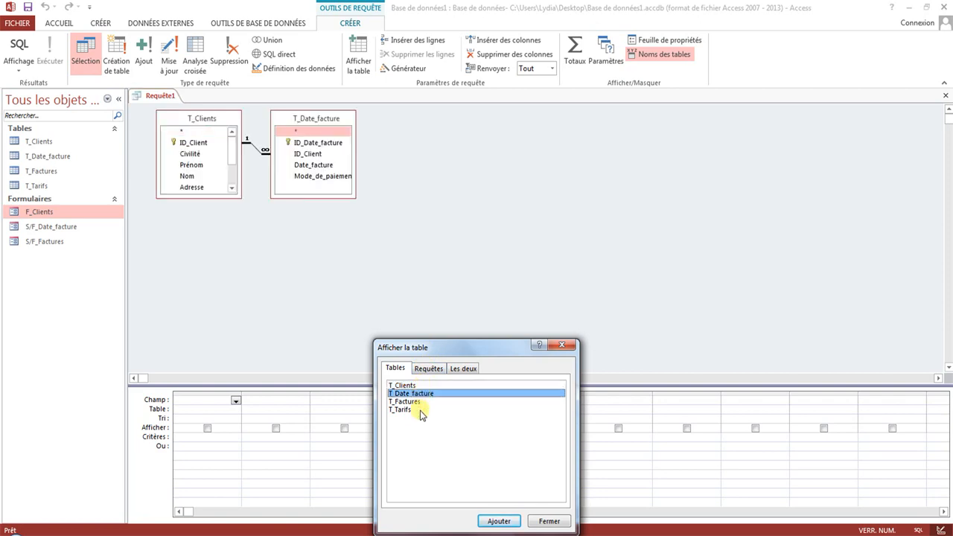
{"action": "double_click", "coordinate": [422, 403]}
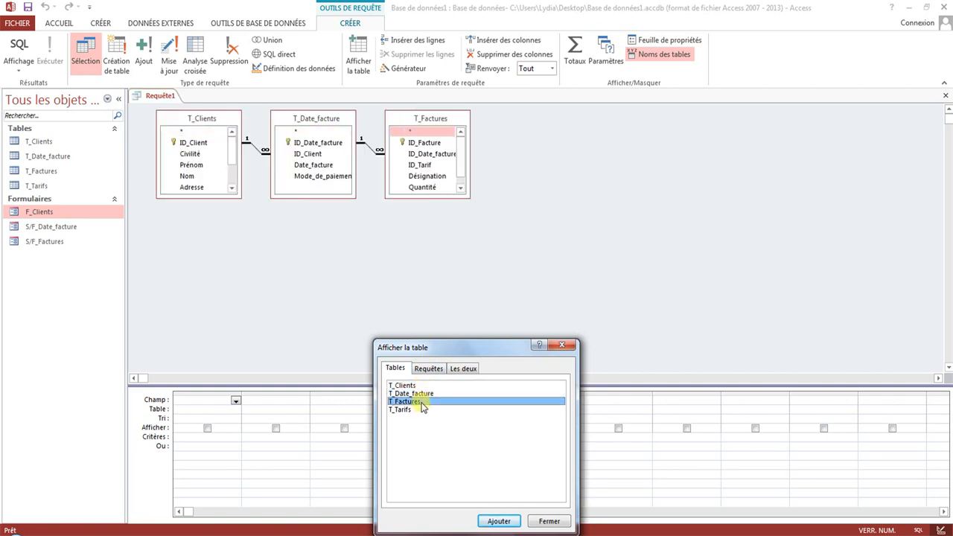
{"action": "left_click", "coordinate": [550, 522]}
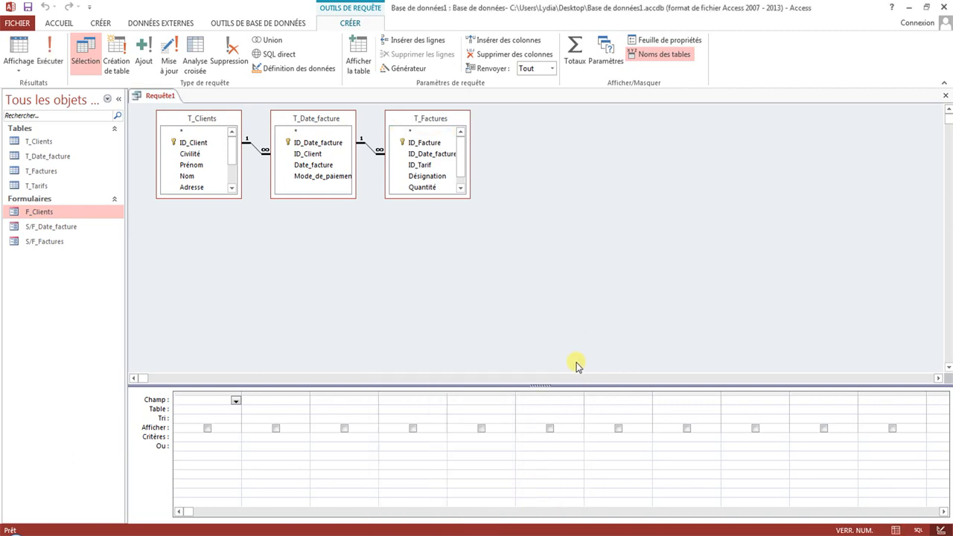
Enlarge the T_Clients and T_Factures boxes to show all their fields, and space the three tables apart
{"action": "left_click", "coordinate": [232, 194]}
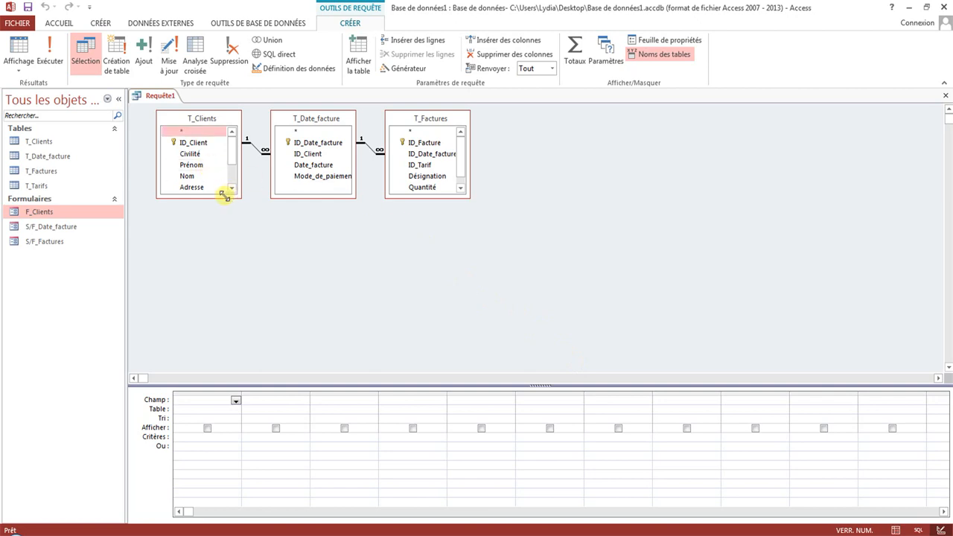
{"action": "left_click_drag", "start_coordinate": [213, 198], "coordinate": [212, 274]}
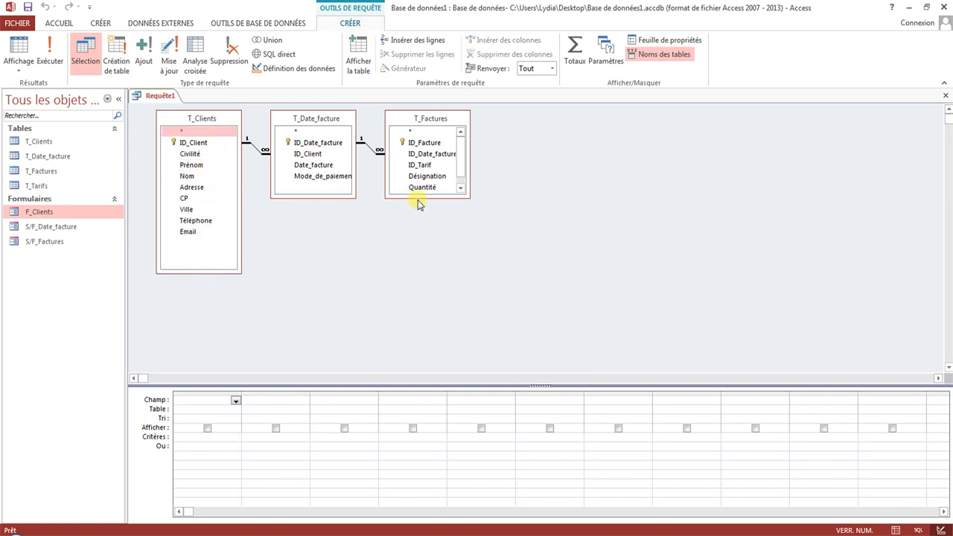
{"action": "left_click_drag", "start_coordinate": [421, 199], "coordinate": [421, 243]}
{"action": "left_click_drag", "start_coordinate": [410, 123], "coordinate": [499, 123]}
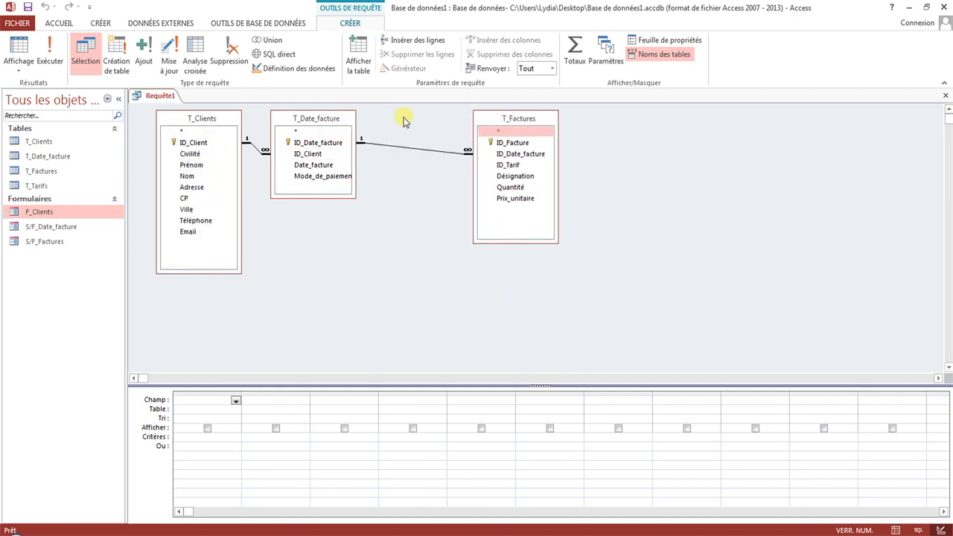
{"action": "left_click_drag", "start_coordinate": [320, 118], "coordinate": [369, 119]}
{"action": "left_click_drag", "start_coordinate": [195, 122], "coordinate": [209, 122]}
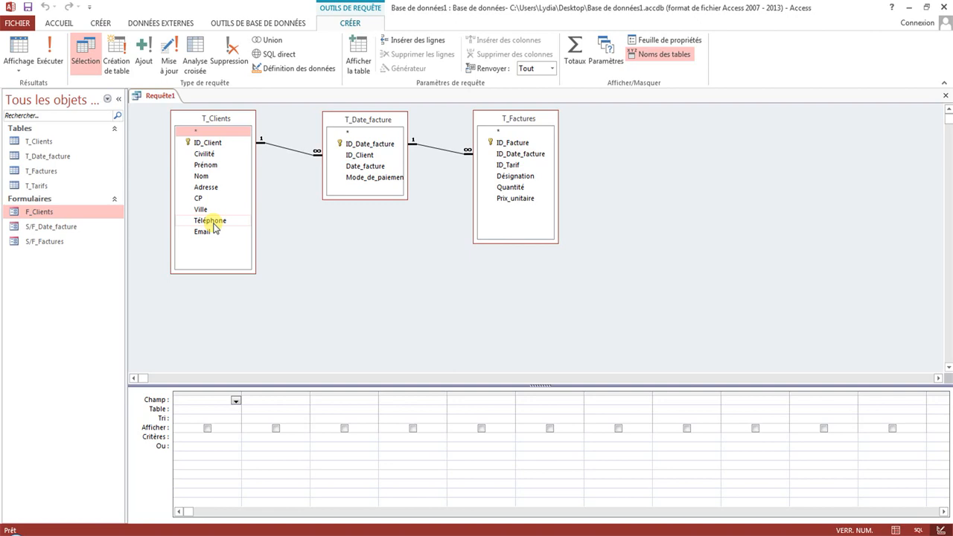
Add the T_Clients fields ID_Client, Civilité, Prénom, Nom, Adresse, CP and Ville to the query grid
{"action": "double_click", "coordinate": [217, 143]}
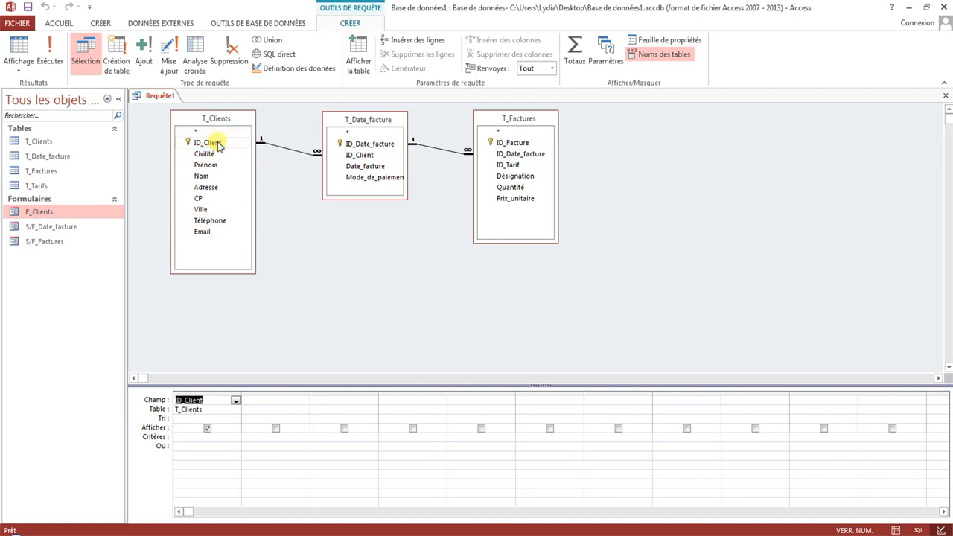
{"action": "double_click", "coordinate": [218, 153]}
{"action": "double_click", "coordinate": [218, 165]}
{"action": "double_click", "coordinate": [215, 176]}
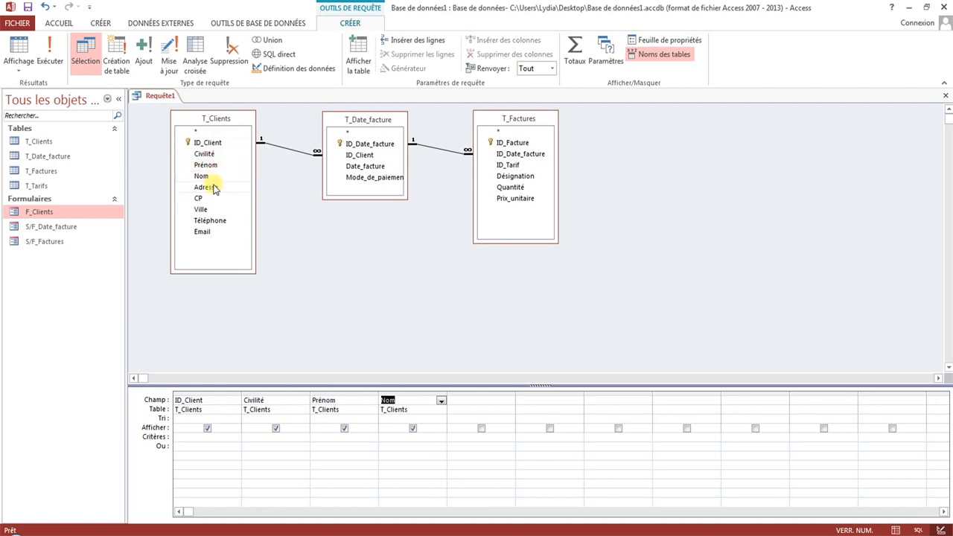
{"action": "double_click", "coordinate": [214, 187]}
{"action": "double_click", "coordinate": [213, 198]}
{"action": "double_click", "coordinate": [214, 210]}
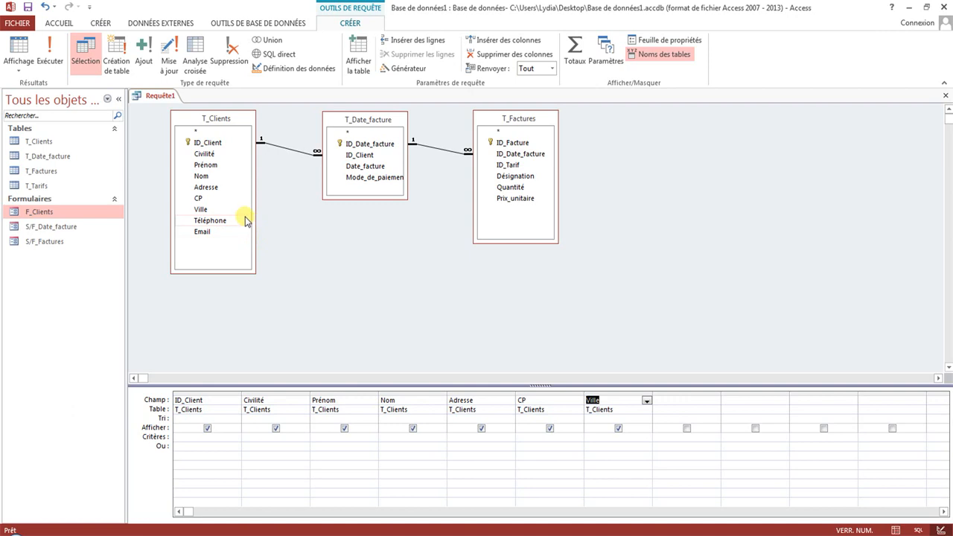
Add ID_Date_facture, Date_facture and Mode_de_paiement from T_Date_facture, plus ID_Tarif, Désignation, Quantité and Prix_unitaire from T_Factures, to the query
{"action": "double_click", "coordinate": [363, 148]}
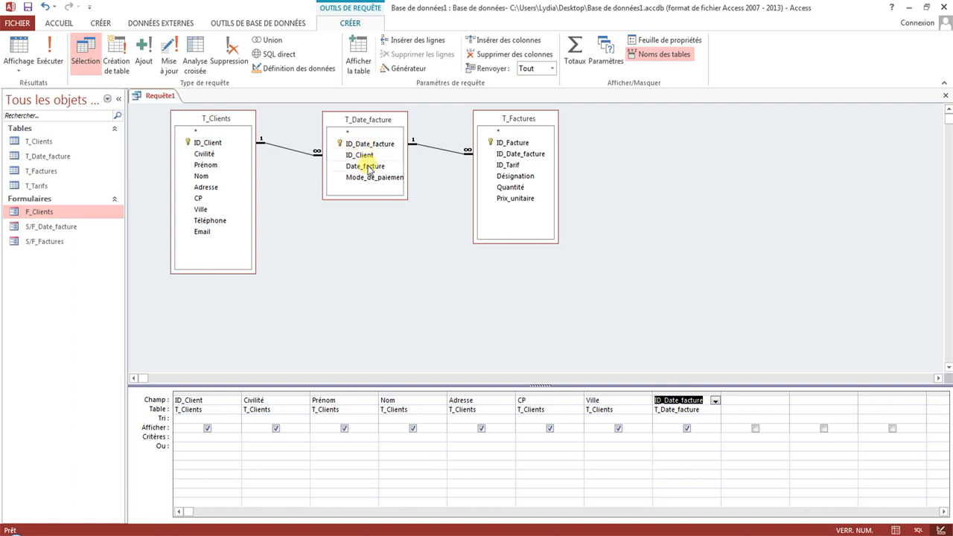
{"action": "double_click", "coordinate": [365, 167]}
{"action": "double_click", "coordinate": [370, 178]}
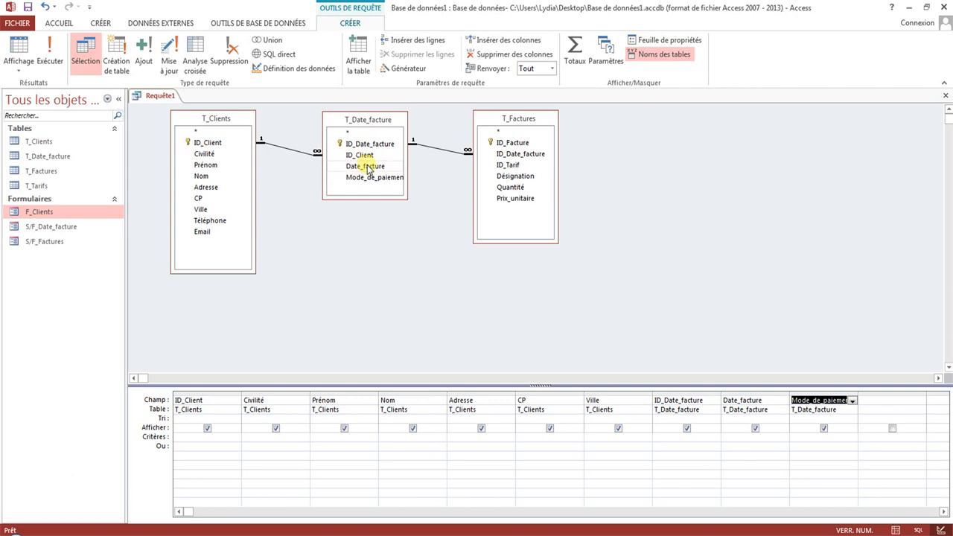
{"action": "double_click", "coordinate": [513, 166]}
{"action": "double_click", "coordinate": [517, 177]}
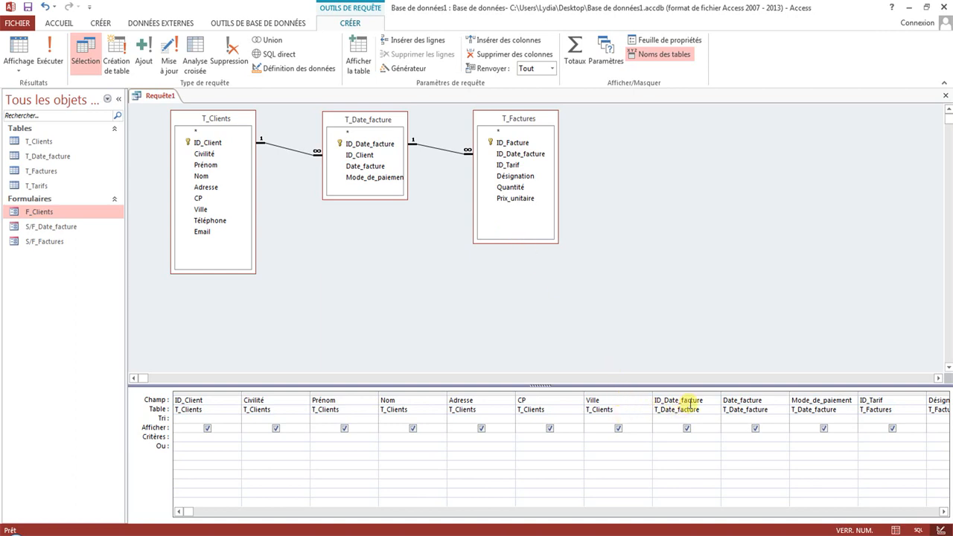
Give the ID_Date_facture column the parameter criterion [Saisissez un numéro de facture]
{"action": "left_click", "coordinate": [693, 437]}
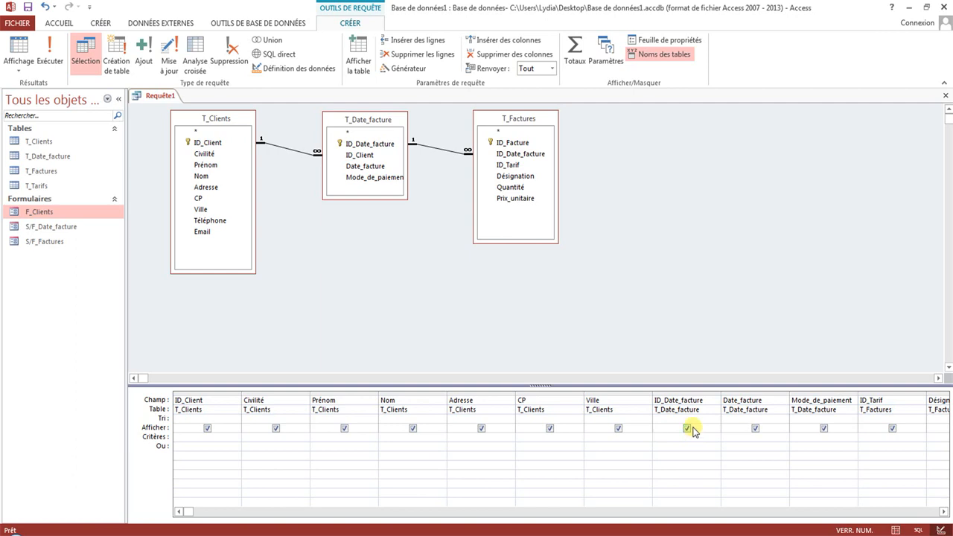
{"action": "type", "text": "[Sai"}
{"action": "type", "text": "sissez"}
{"action": "type", "text": " un Numéro"}
{"action": "type", "text": " de facture]"}
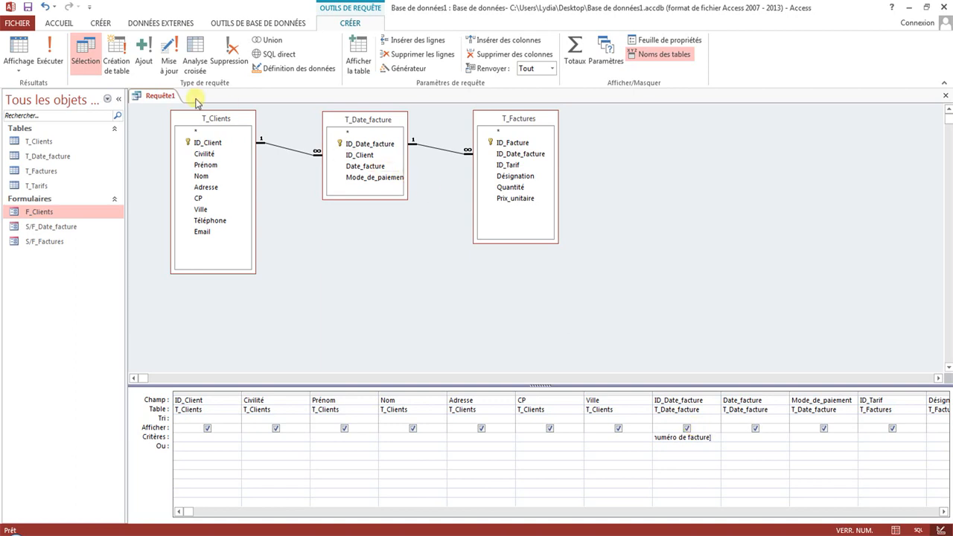
Close the query and save it under the name R_Etat
{"action": "right_click", "coordinate": [158, 95]}
{"action": "left_click", "coordinate": [187, 120]}
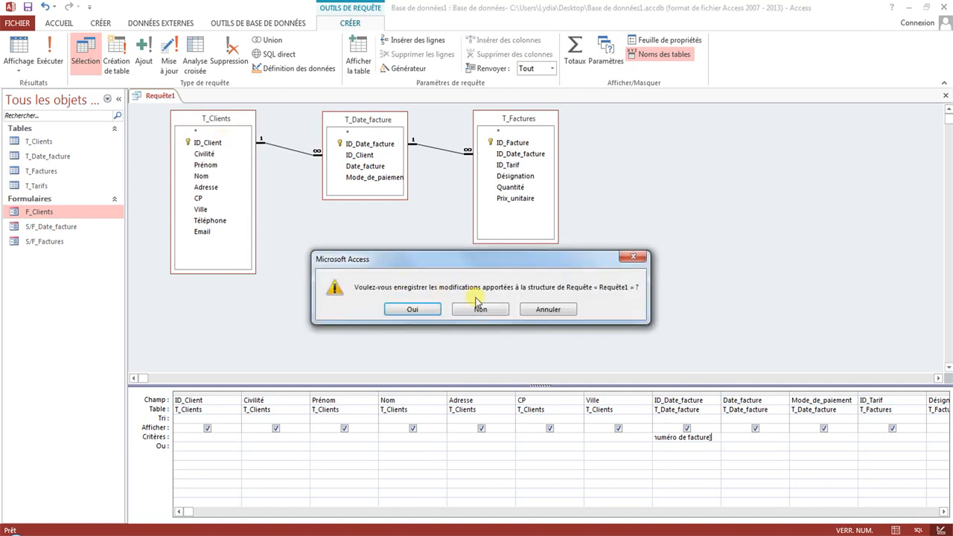
{"action": "left_click", "coordinate": [411, 307]}
{"action": "key", "text": "Caps_Lock"}
{"action": "type", "text": "R"}
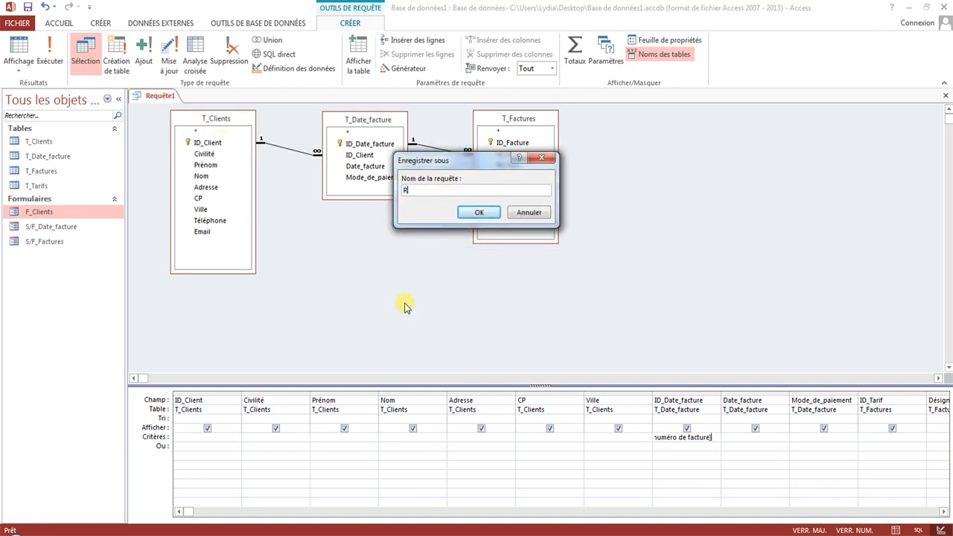
{"action": "key", "text": "Caps_Lock"}
{"action": "type", "text": "_"}
{"action": "key", "text": "Caps_Lock"}
{"action": "type", "text": "E"}
{"action": "key", "text": "Caps_Lock"}
{"action": "type", "text": "tat"}
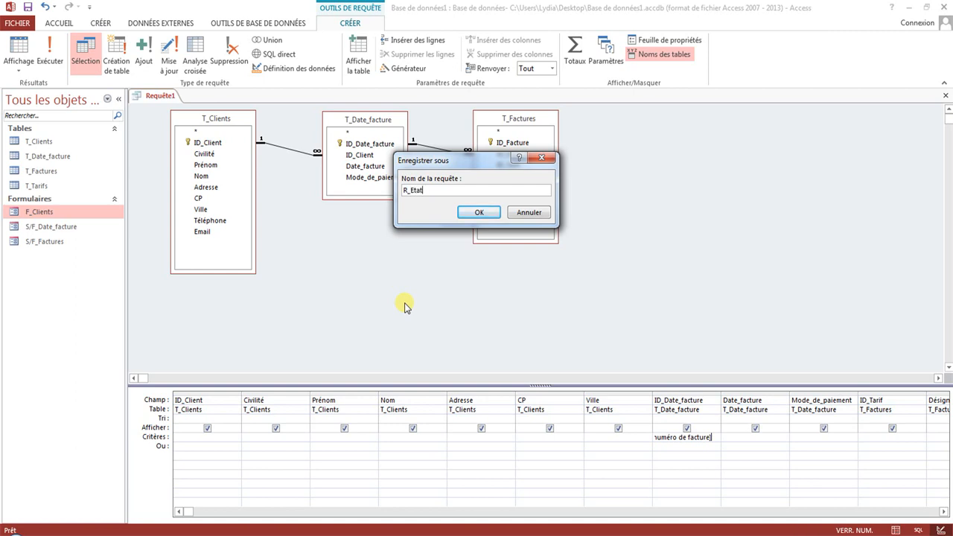
{"action": "left_click", "coordinate": [479, 213]}
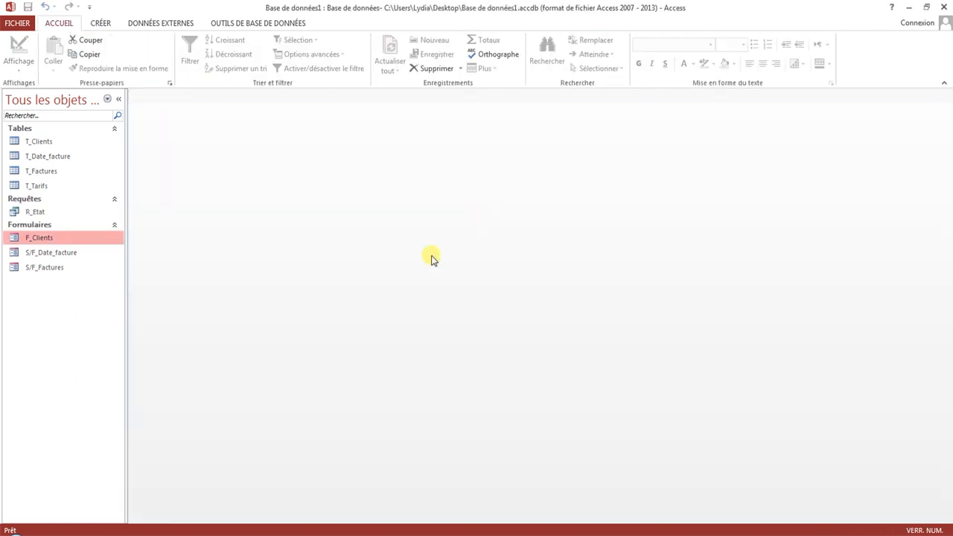
Run the R_Etat query for invoice number 1 to check its records, and close the results
{"action": "left_click", "coordinate": [58, 214]}
{"action": "double_click", "coordinate": [58, 212]}
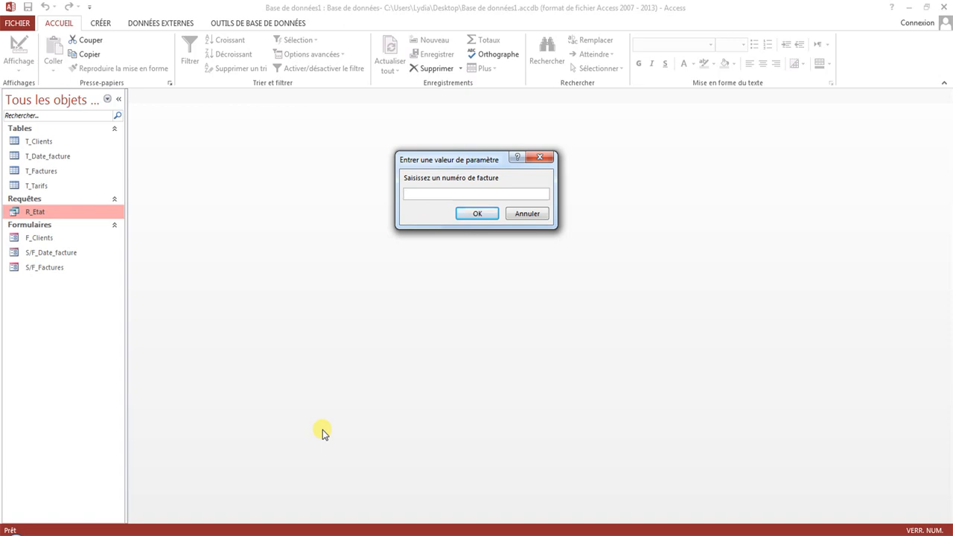
{"action": "type", "text": "1"}
{"action": "key", "text": "Return"}
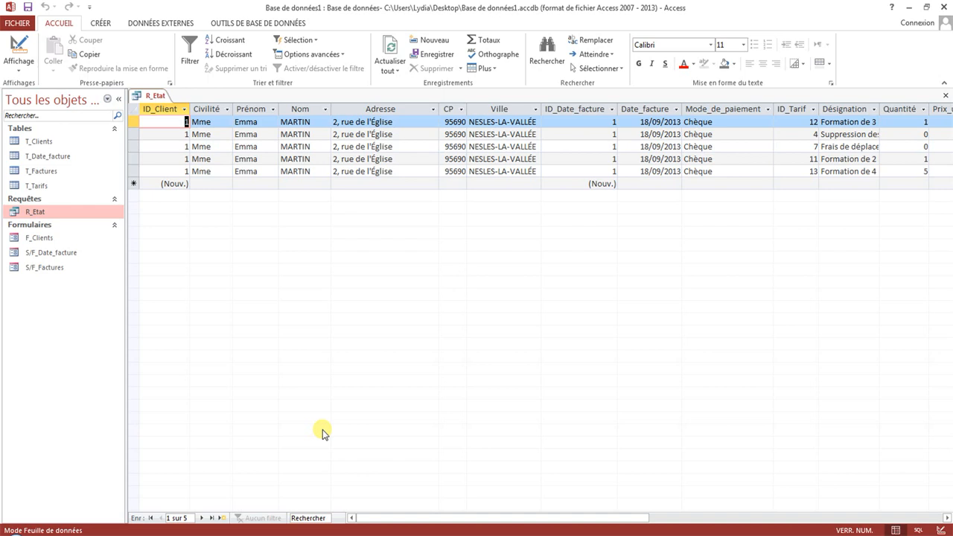
{"action": "right_click", "coordinate": [152, 95]}
{"action": "left_click", "coordinate": [180, 117]}
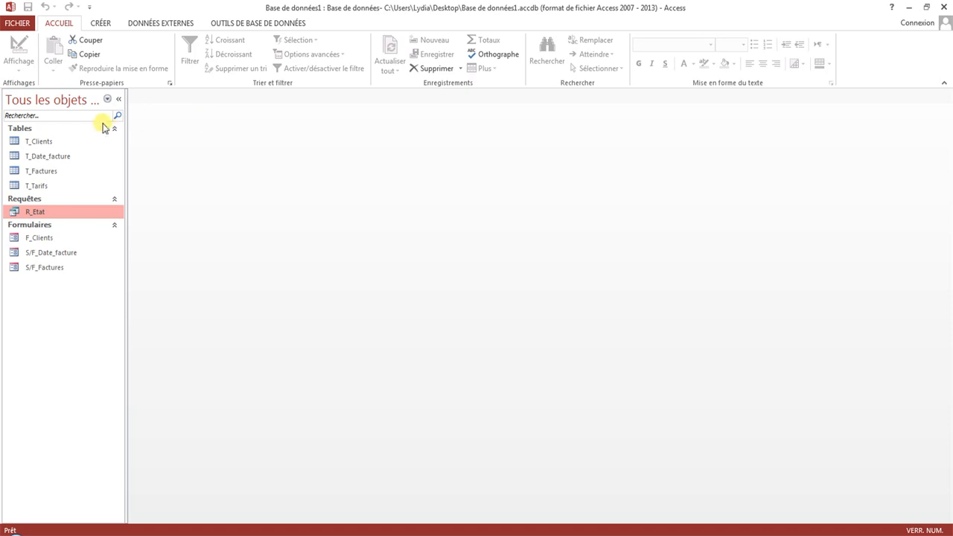
Start the Report Wizard and select all T_Clients fields except Téléphone and Email
{"action": "left_click", "coordinate": [102, 23]}
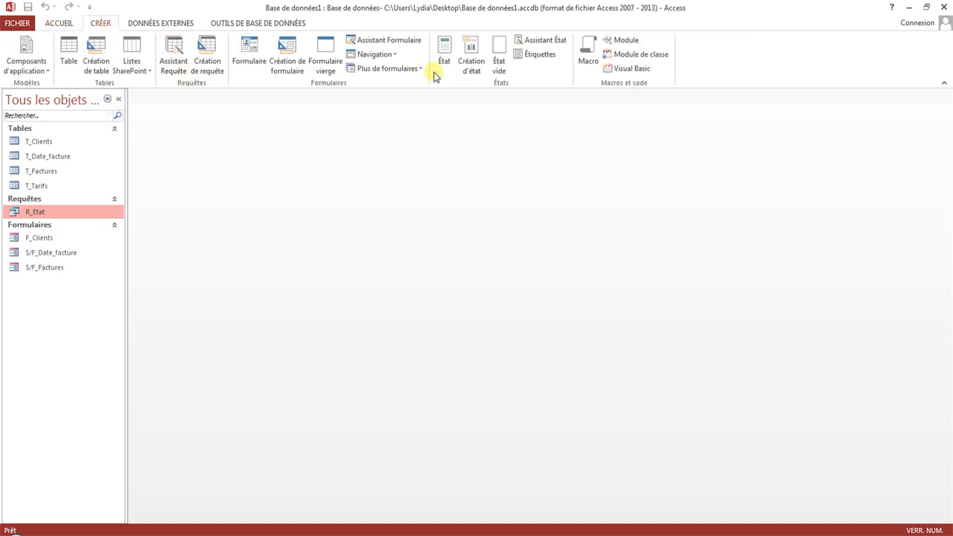
{"action": "left_click", "coordinate": [542, 40]}
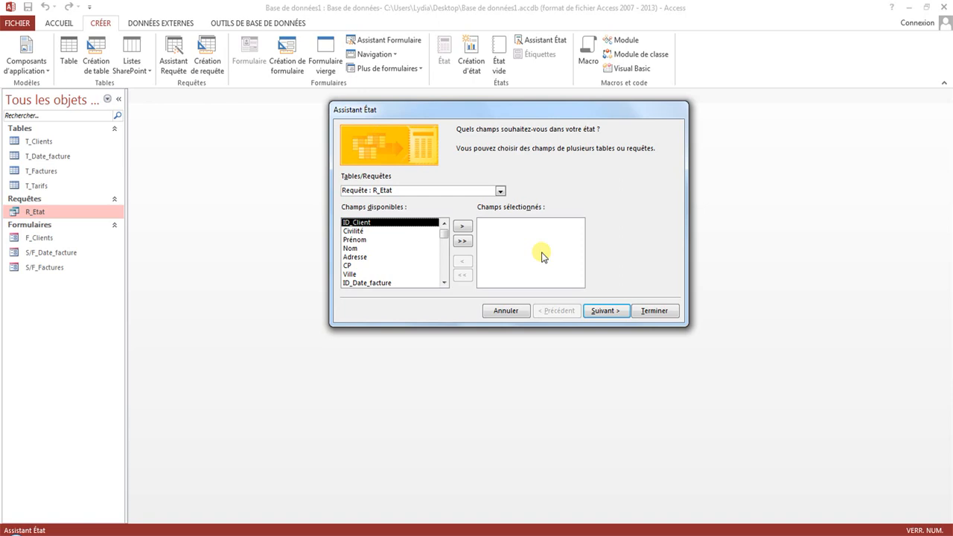
{"action": "left_click", "coordinate": [501, 191]}
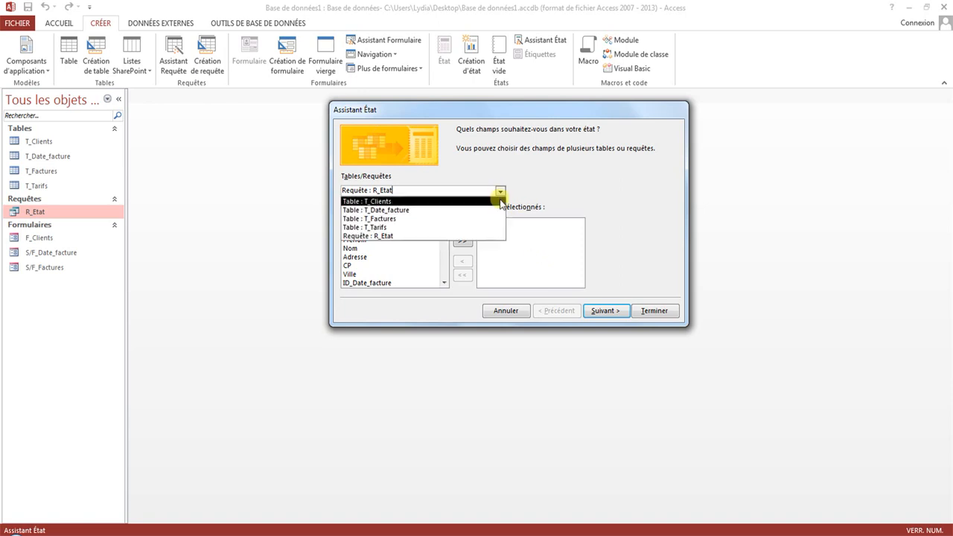
{"action": "left_click", "coordinate": [500, 201]}
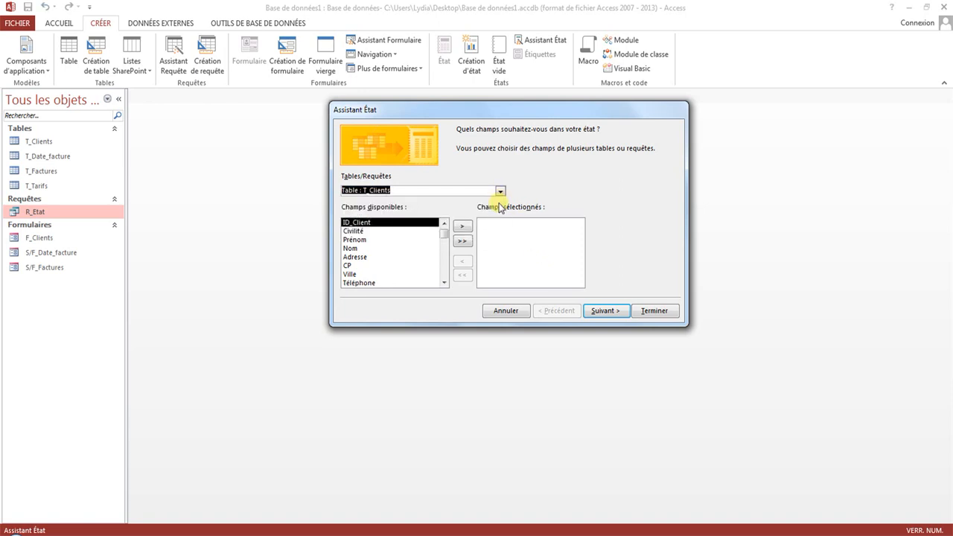
{"action": "left_click", "coordinate": [463, 241]}
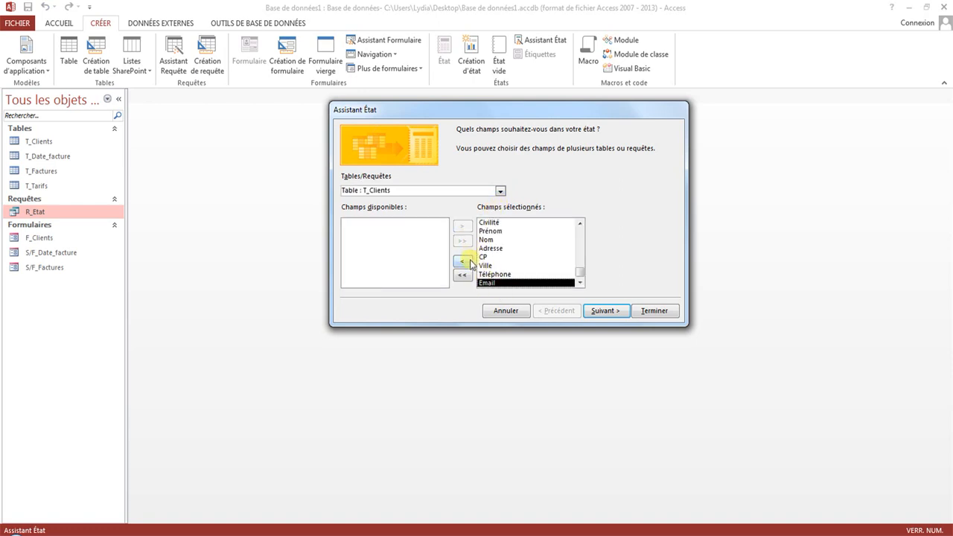
{"action": "left_click", "coordinate": [463, 262]}
{"action": "left_click", "coordinate": [463, 262]}
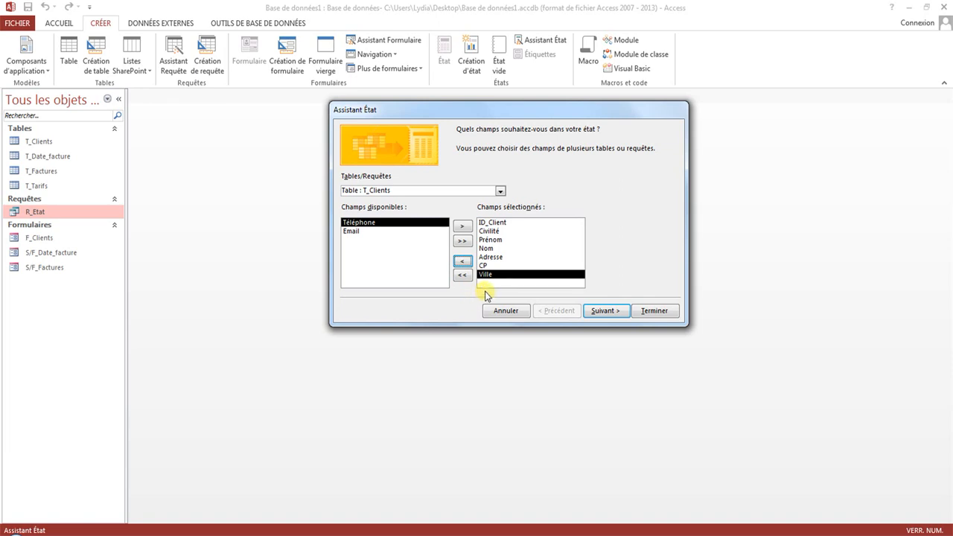
Add the T_Date_facture fields ID_Date_facture, Date_facture and Mode_de_paiement to the report's selected fields
{"action": "left_click", "coordinate": [500, 190]}
{"action": "left_click", "coordinate": [488, 210]}
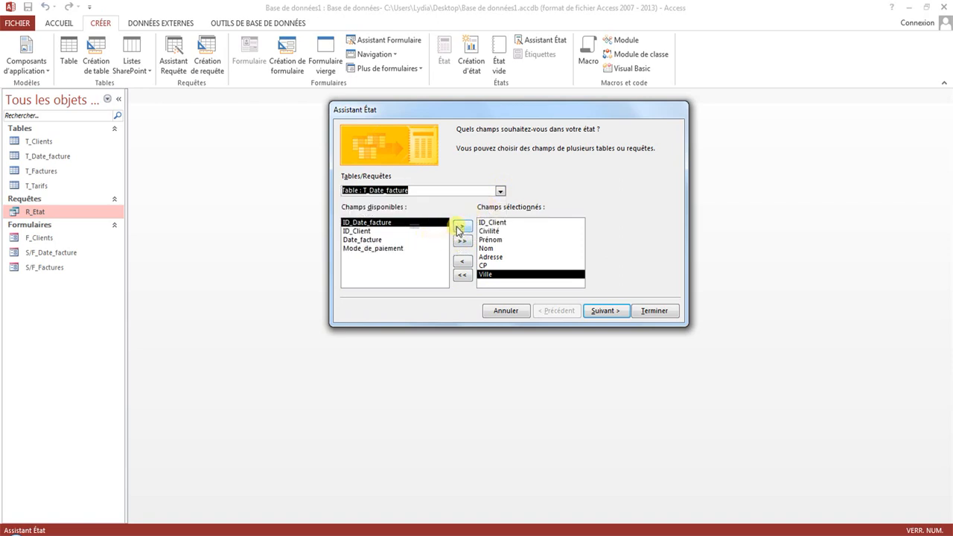
{"action": "left_click", "coordinate": [460, 226]}
{"action": "left_click", "coordinate": [420, 239]}
{"action": "left_click", "coordinate": [435, 231]}
{"action": "left_click", "coordinate": [461, 227]}
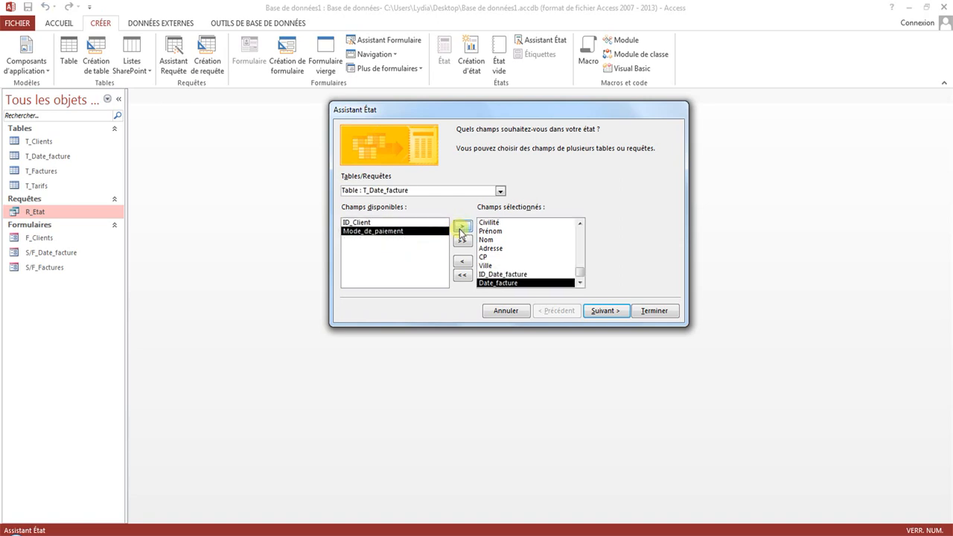
{"action": "left_click", "coordinate": [461, 226]}
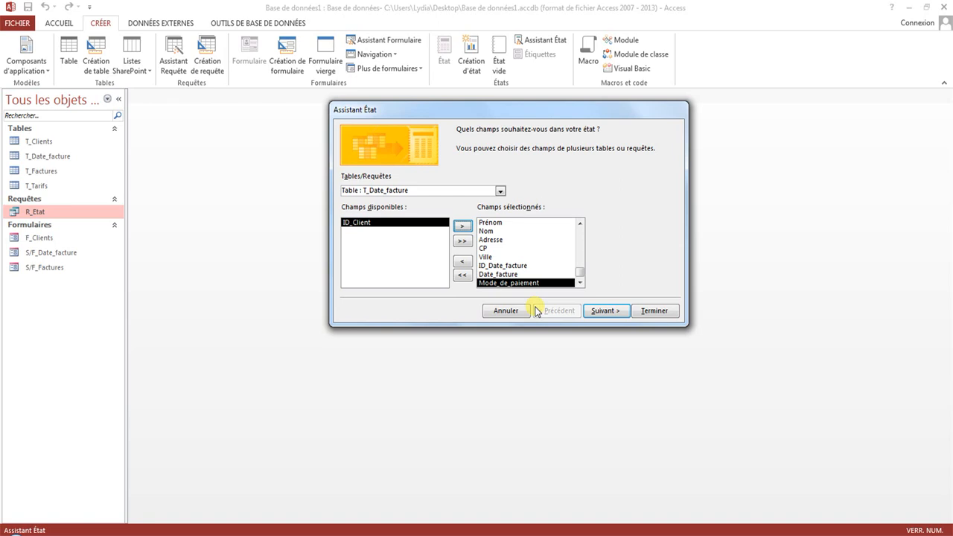
Add ID_Tarif, Désignation, Quantité and Prix_unitaire from the T_Factures table to the report's selected fields
{"action": "left_click", "coordinate": [501, 191]}
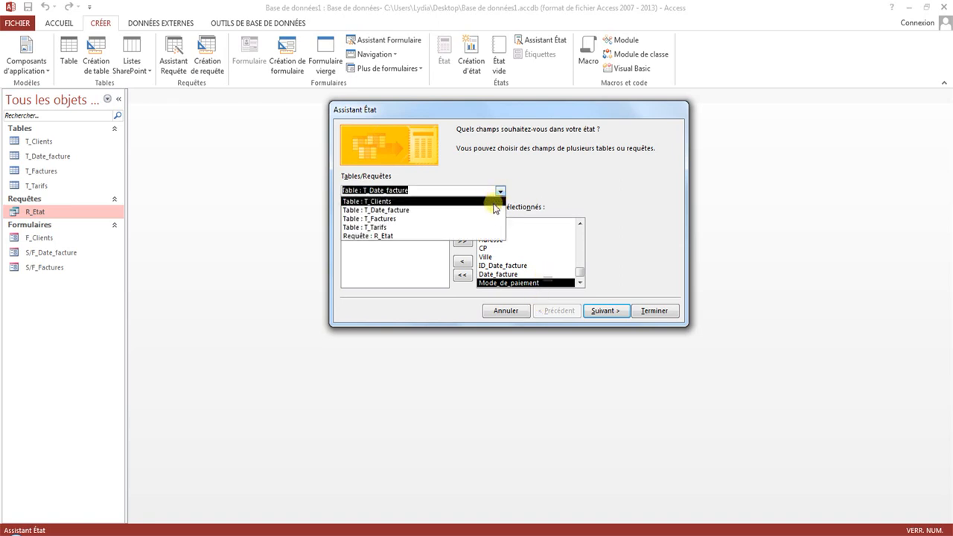
{"action": "left_click", "coordinate": [486, 219]}
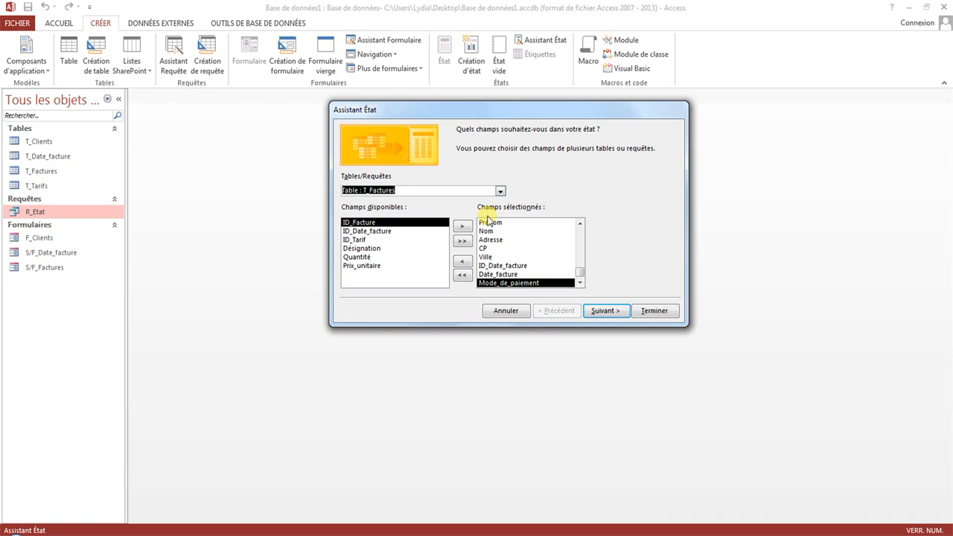
{"action": "left_click", "coordinate": [369, 240]}
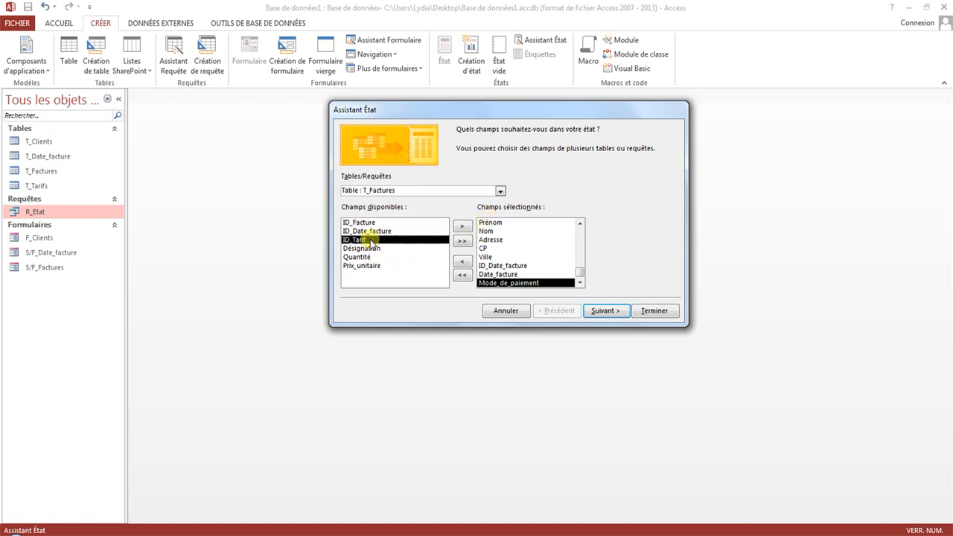
{"action": "left_click", "coordinate": [463, 227]}
{"action": "left_click", "coordinate": [463, 226]}
{"action": "left_click", "coordinate": [463, 227]}
{"action": "left_click", "coordinate": [463, 226]}
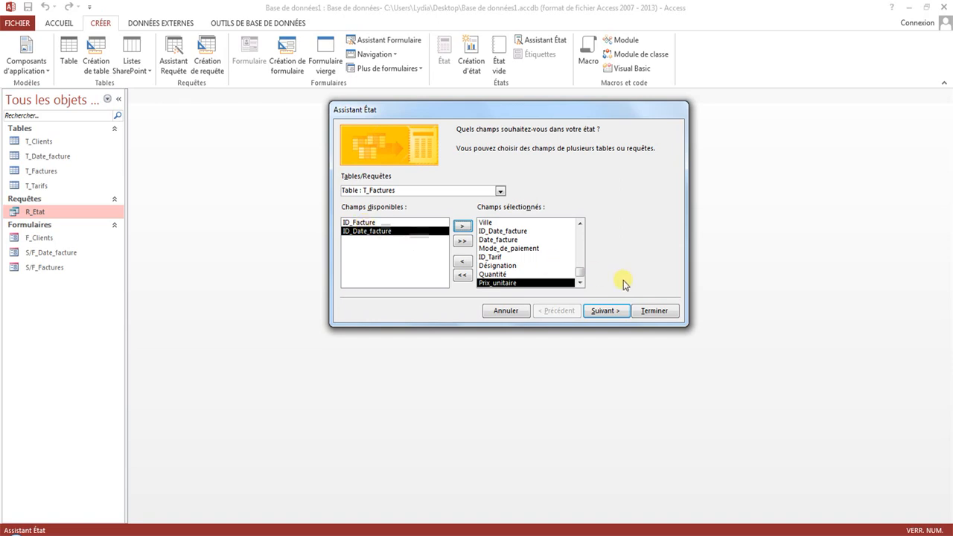
Keep the data organised by T_Clients without extra grouping or sorting, and set the report's page orientation to Paysage
{"action": "left_click", "coordinate": [617, 312]}
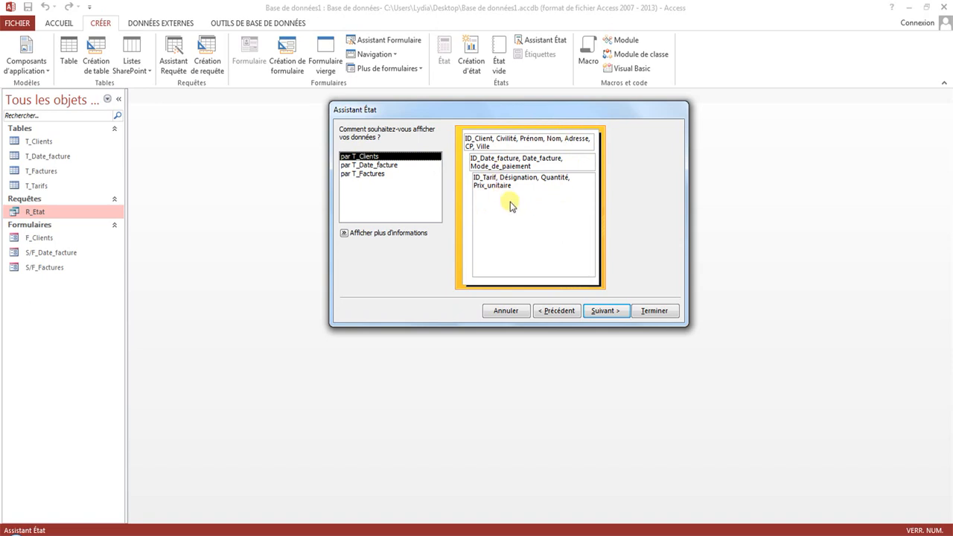
{"action": "left_click", "coordinate": [612, 312]}
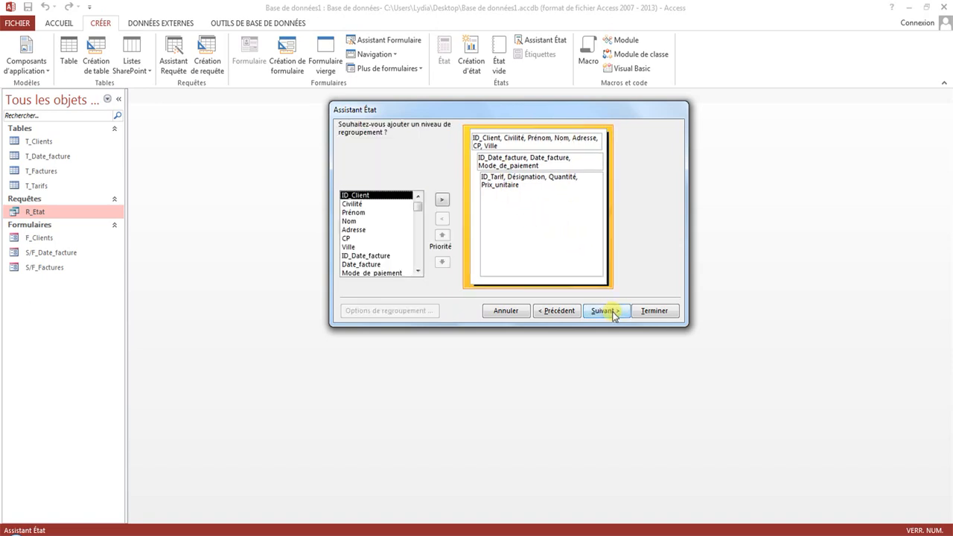
{"action": "left_click", "coordinate": [614, 313]}
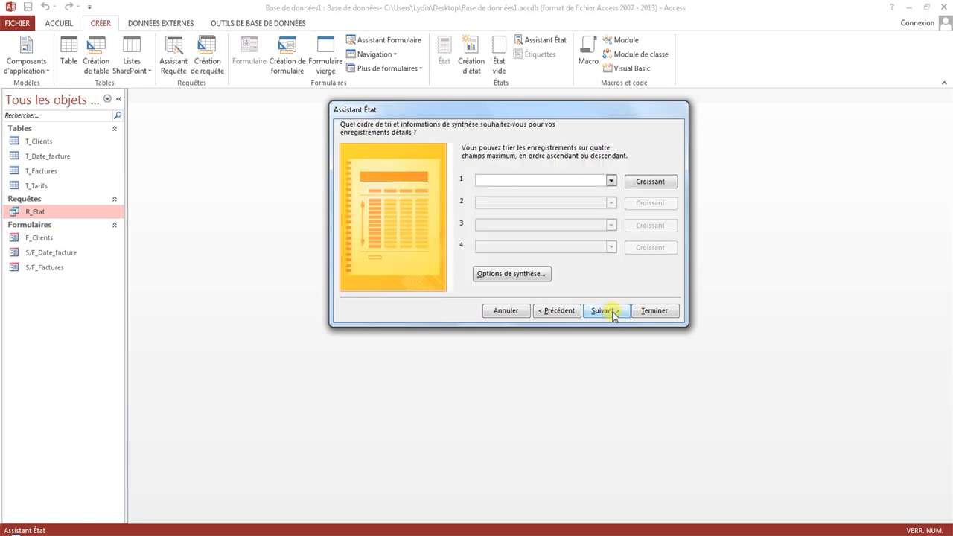
{"action": "left_click", "coordinate": [613, 313]}
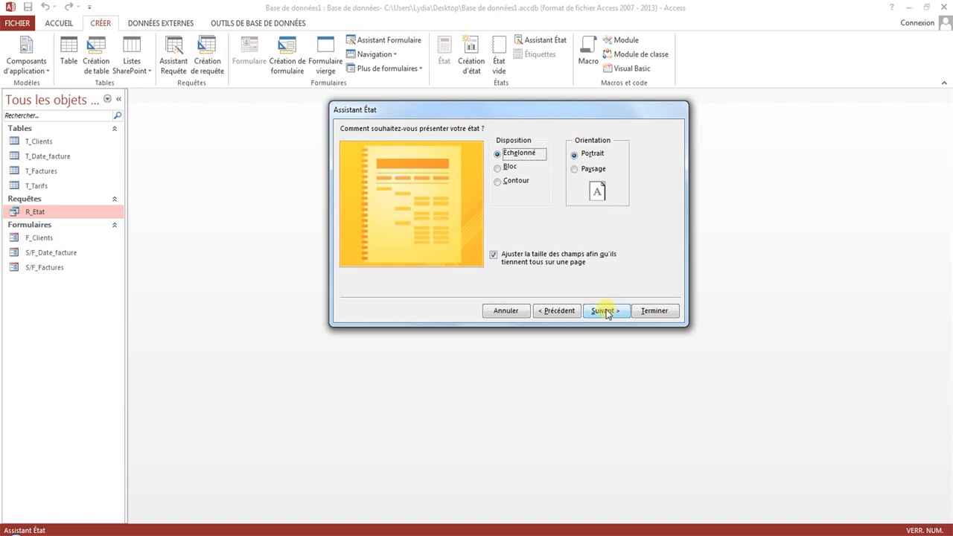
{"action": "left_click", "coordinate": [593, 170]}
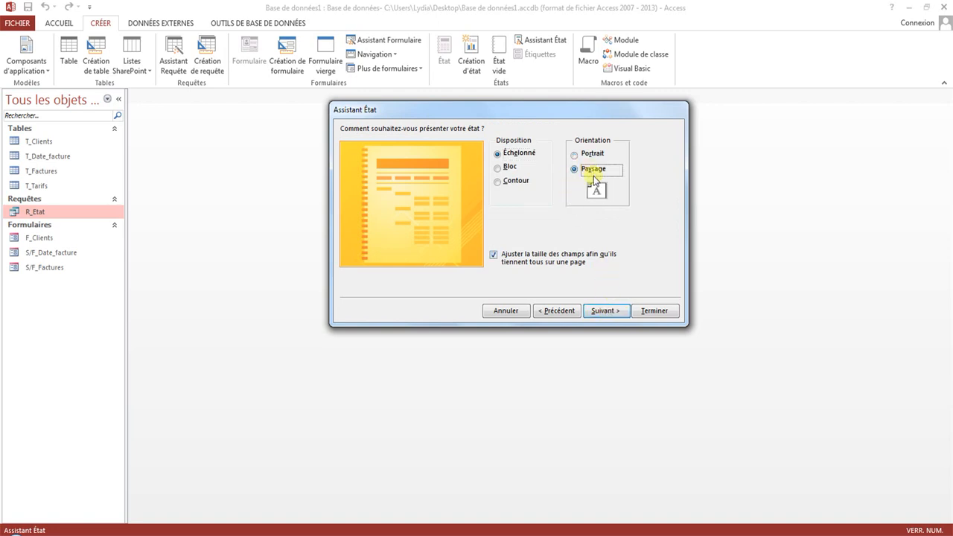
{"action": "left_click", "coordinate": [614, 312]}
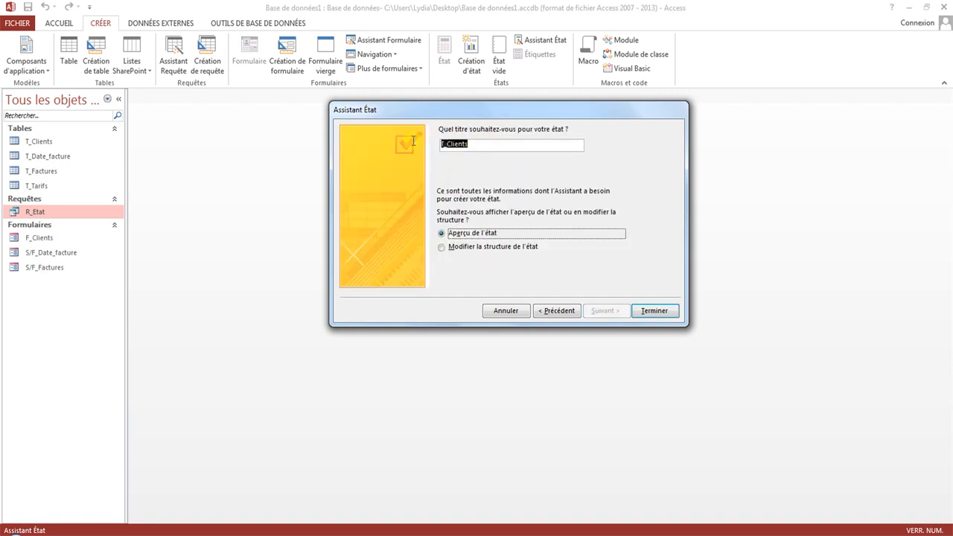
Title the report E_Imprimer_toutes_les_factures and finish the wizard with the option to modify the report's structure
{"action": "type", "text": "E"}
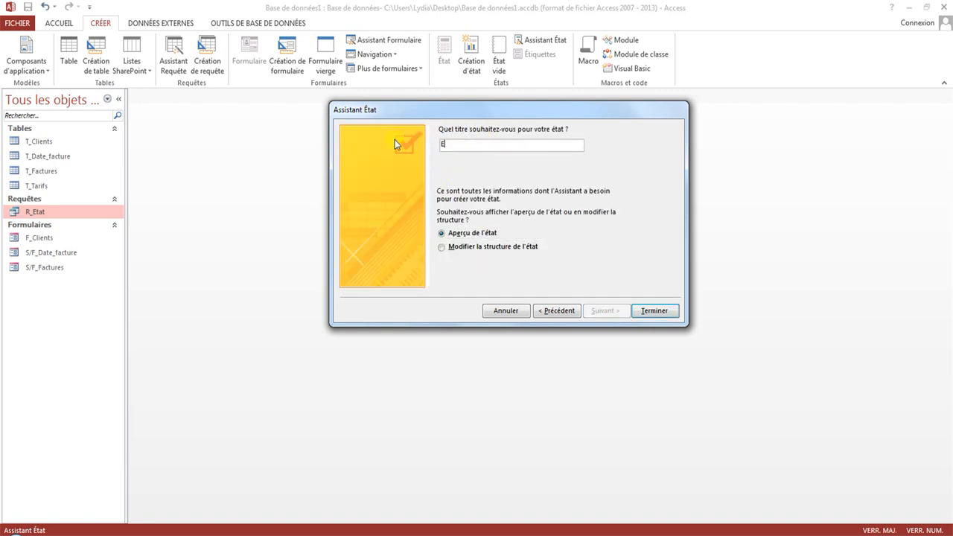
{"action": "type", "text": "_Imprimer_toutes_"}
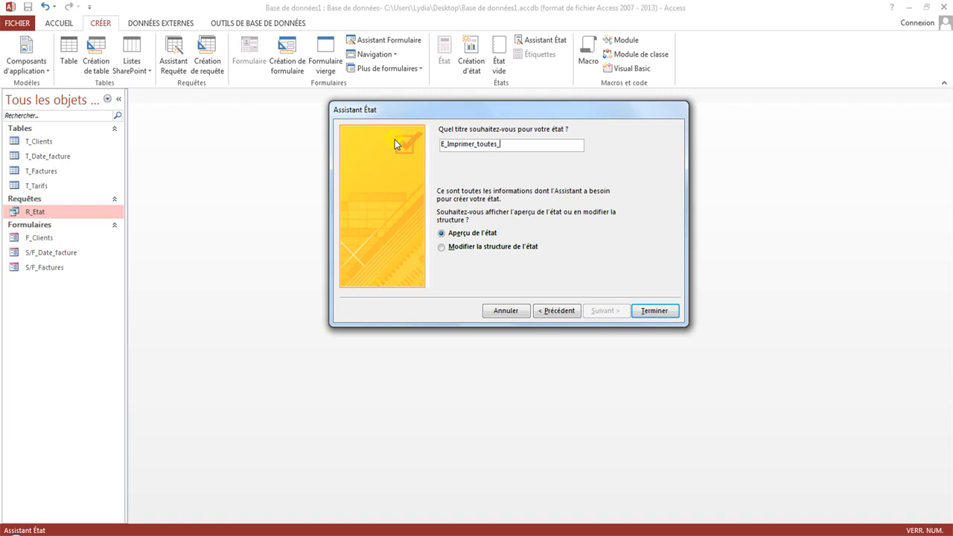
{"action": "type", "text": "les_factures"}
{"action": "left_click", "coordinate": [511, 250]}
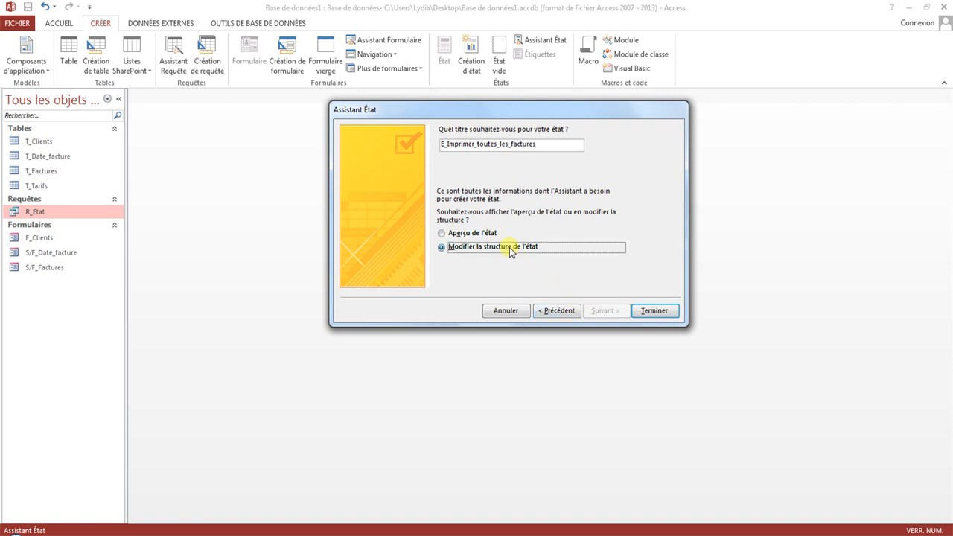
{"action": "left_click", "coordinate": [642, 312]}
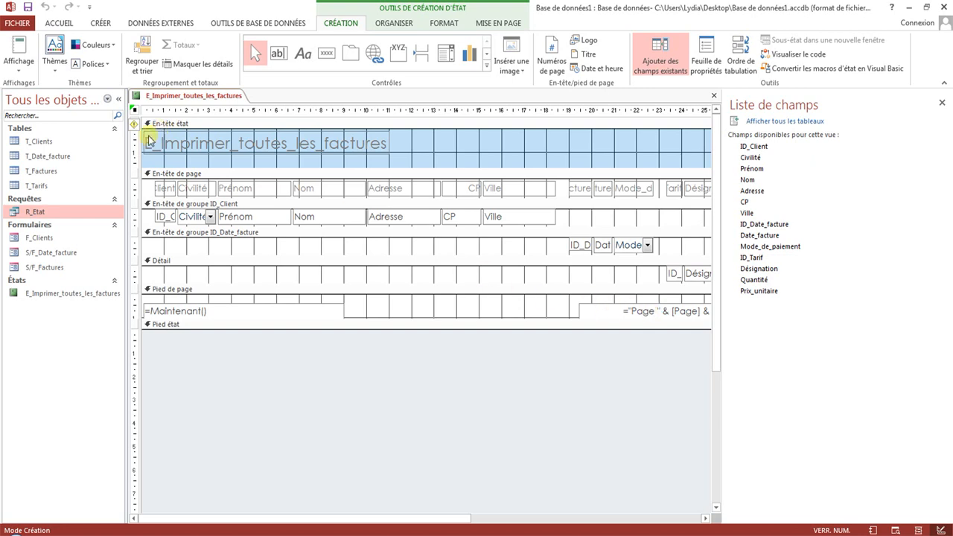
Replace the title text in the report header with "Factures établies"
{"action": "left_click", "coordinate": [193, 142]}
{"action": "left_click", "coordinate": [199, 142]}
{"action": "left_click_drag", "start_coordinate": [146, 142], "coordinate": [411, 140]}
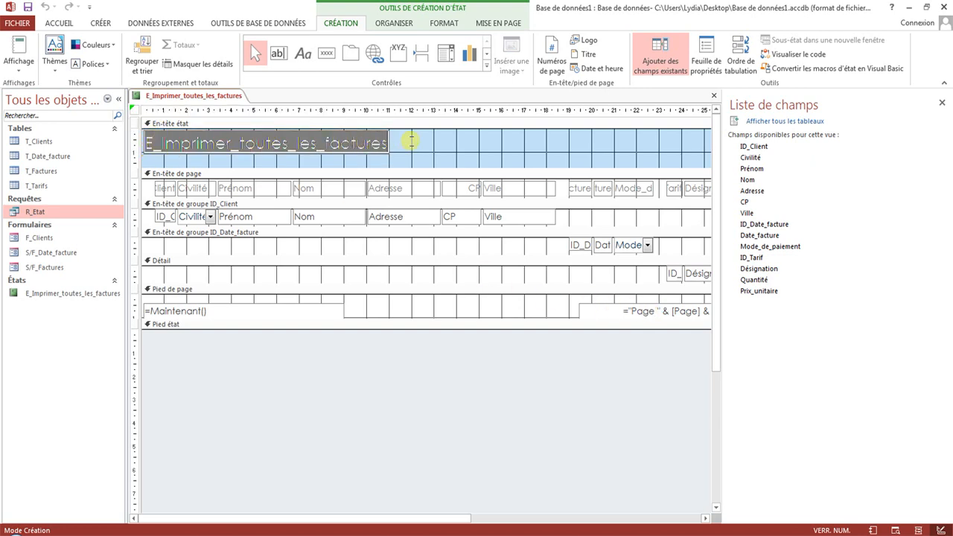
{"action": "key", "text": "BackSpace"}
{"action": "type", "text": "Factures"}
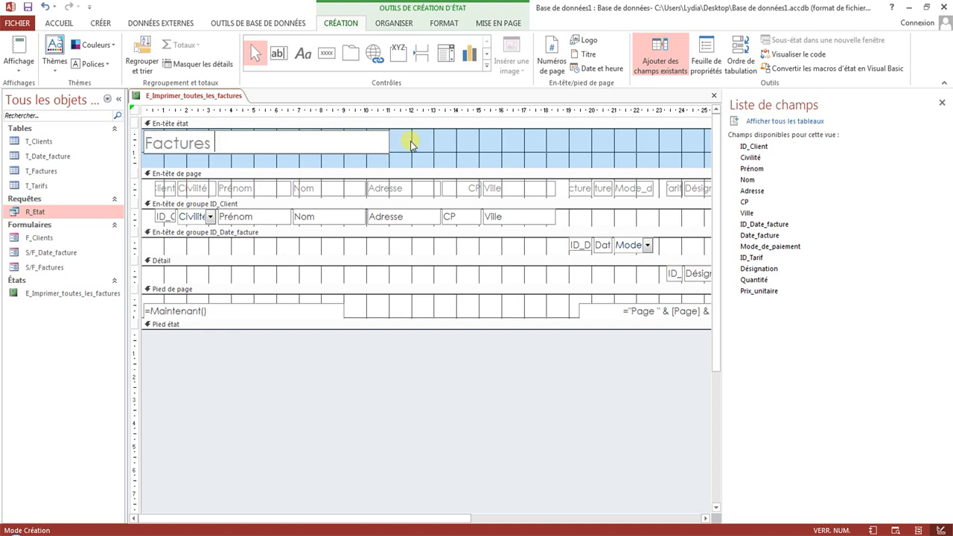
{"action": "type", "text": " établies"}
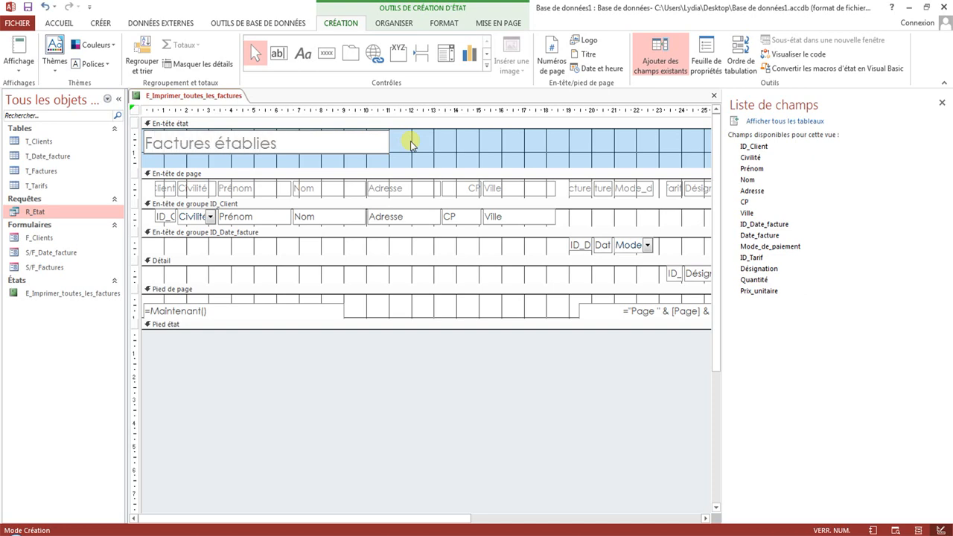
{"action": "left_click", "coordinate": [411, 142]}
Fit the report header's title label to its content
{"action": "left_click", "coordinate": [298, 142]}
{"action": "right_click", "coordinate": [294, 153]}
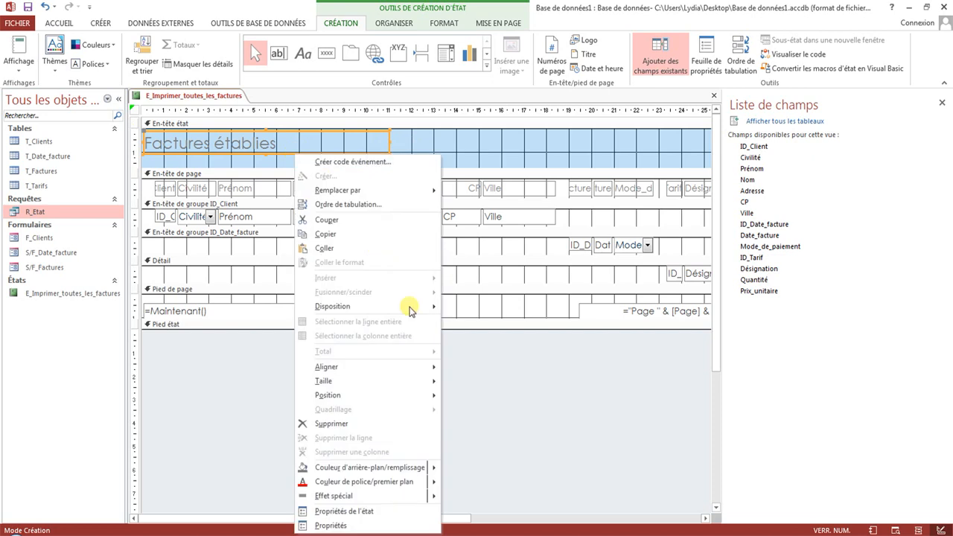
{"action": "mouse_move", "coordinate": [393, 382]}
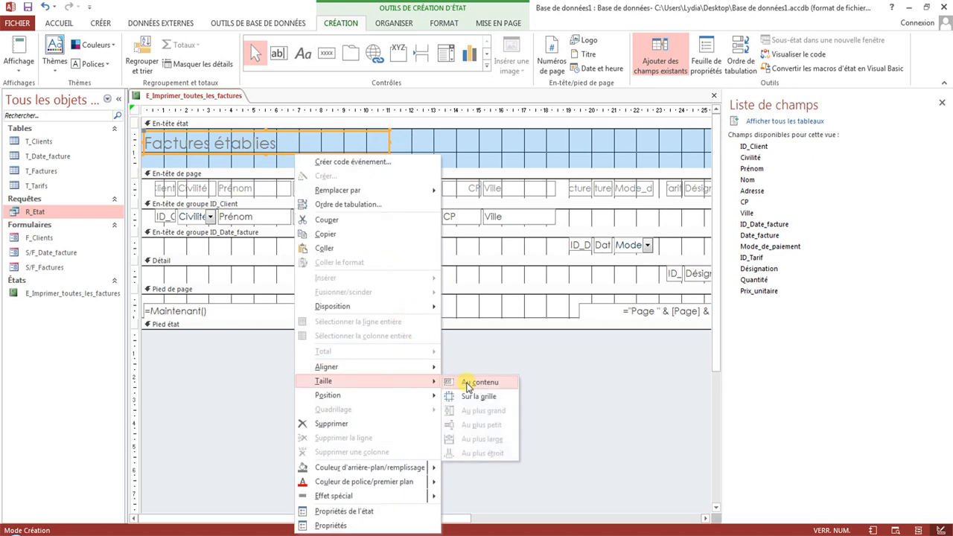
{"action": "left_click", "coordinate": [467, 383]}
Make the "Factures établies" title bold and fit its label to the content again
{"action": "left_click", "coordinate": [59, 23]}
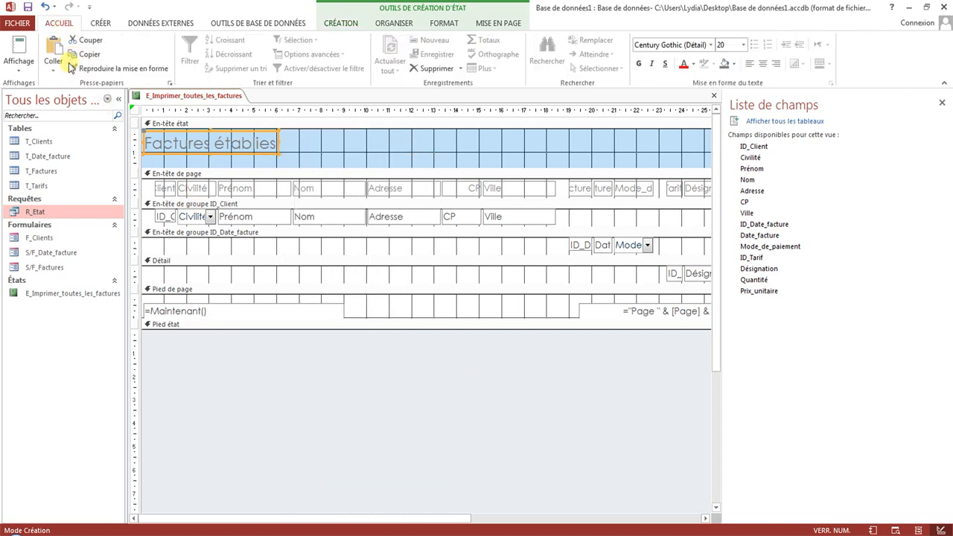
{"action": "left_click", "coordinate": [444, 23]}
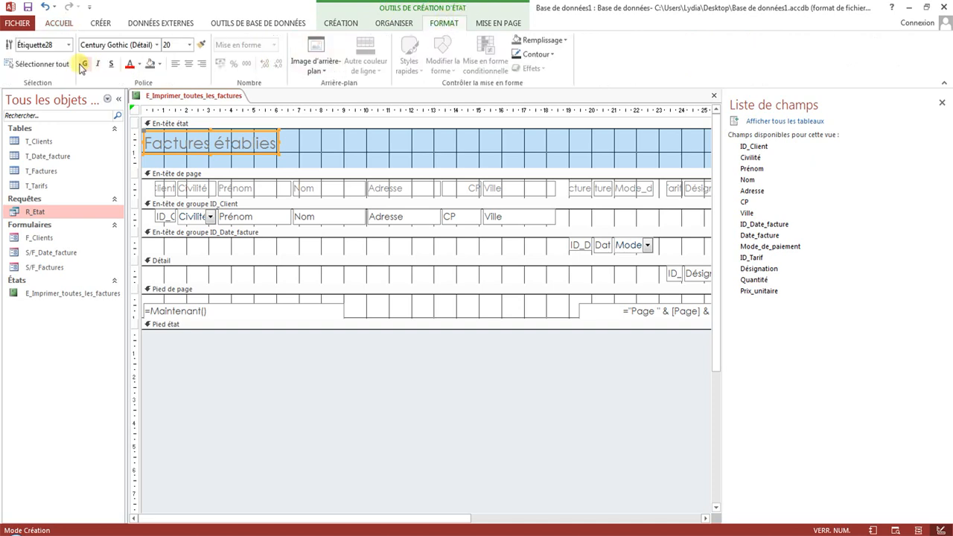
{"action": "left_click", "coordinate": [83, 64]}
{"action": "right_click", "coordinate": [245, 155]}
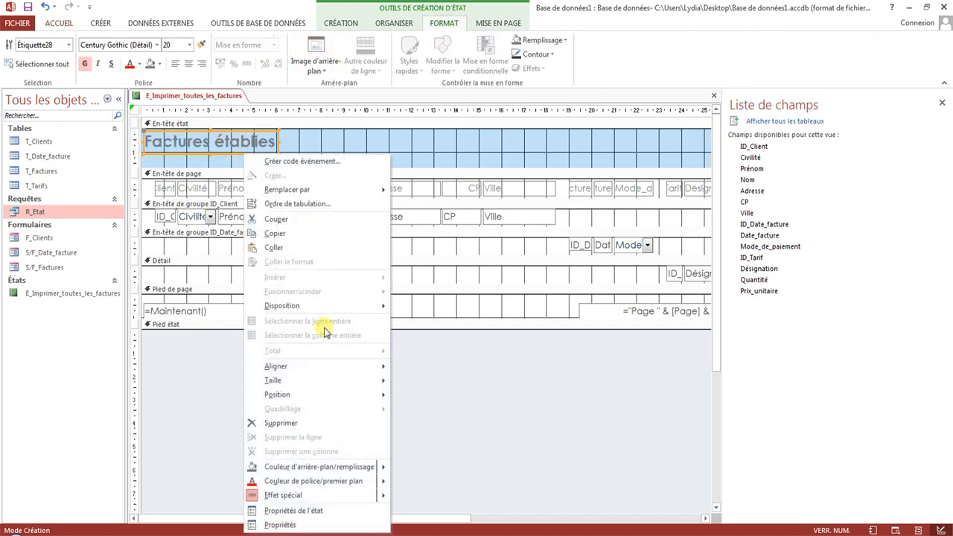
{"action": "mouse_move", "coordinate": [347, 375]}
{"action": "left_click", "coordinate": [431, 381]}
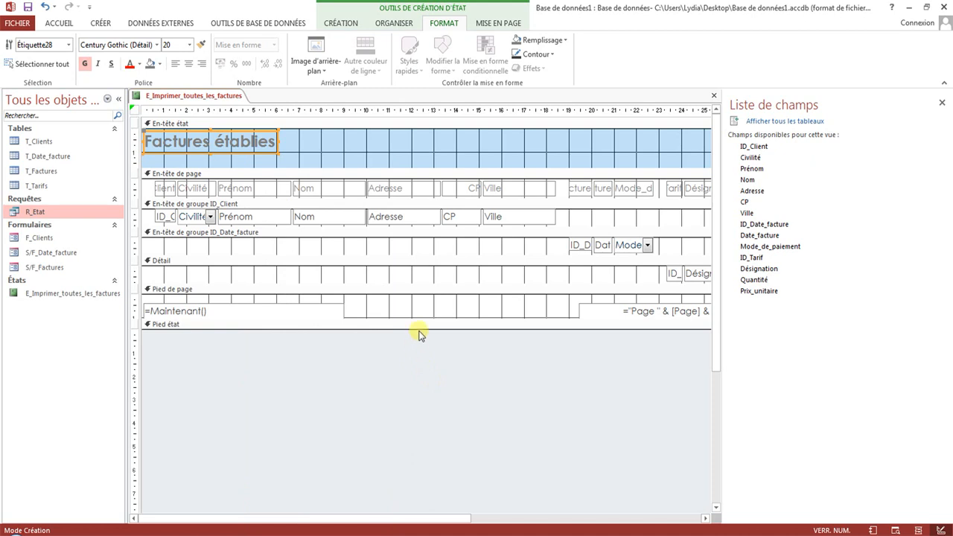
Centre the title's text and move its label to about 9.4 cm on the report header's ruler, closing the field list
{"action": "left_click", "coordinate": [190, 64]}
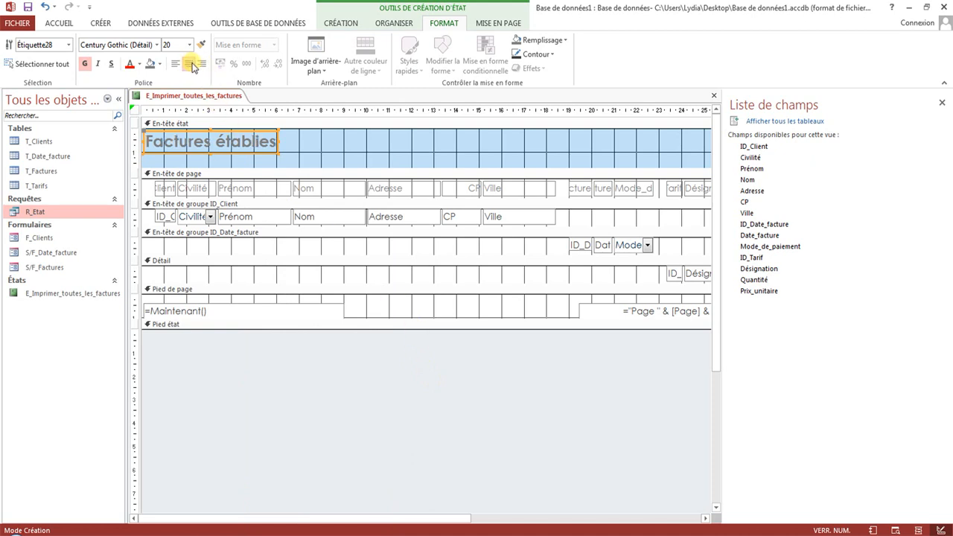
{"action": "left_click_drag", "start_coordinate": [249, 149], "coordinate": [459, 146]}
{"action": "left_click", "coordinate": [943, 105]}
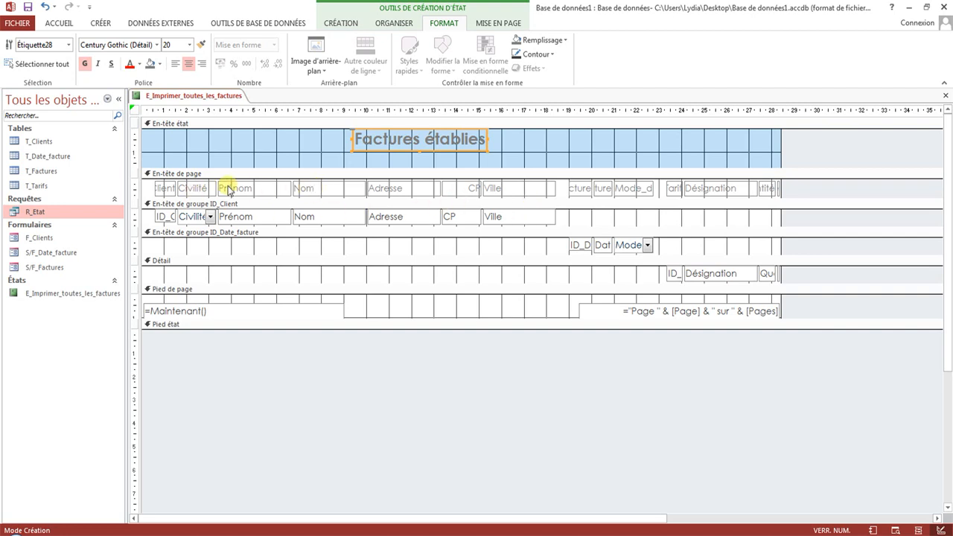
{"action": "left_click", "coordinate": [158, 188]}
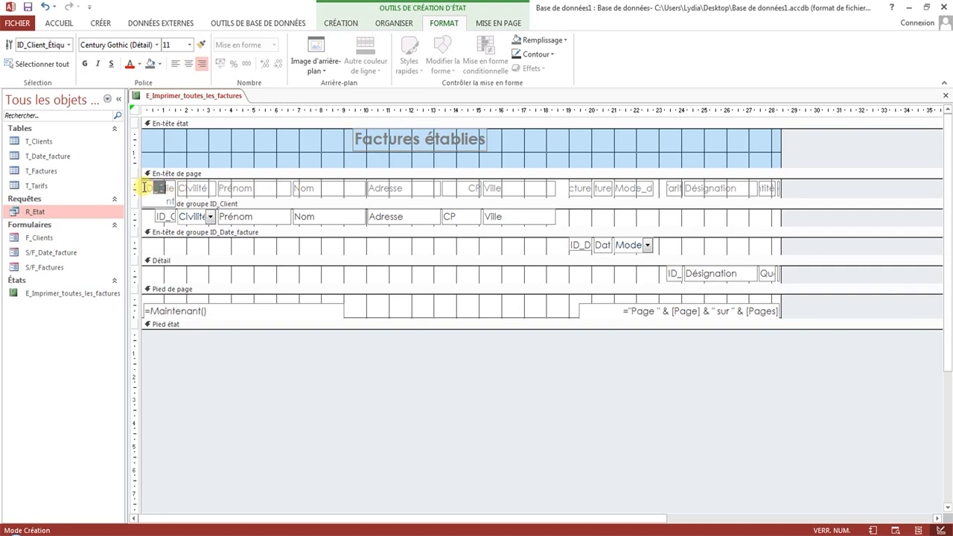
{"action": "left_click_drag", "start_coordinate": [157, 188], "coordinate": [181, 208]}
{"action": "left_click", "coordinate": [200, 192]}
{"action": "left_click", "coordinate": [168, 190]}
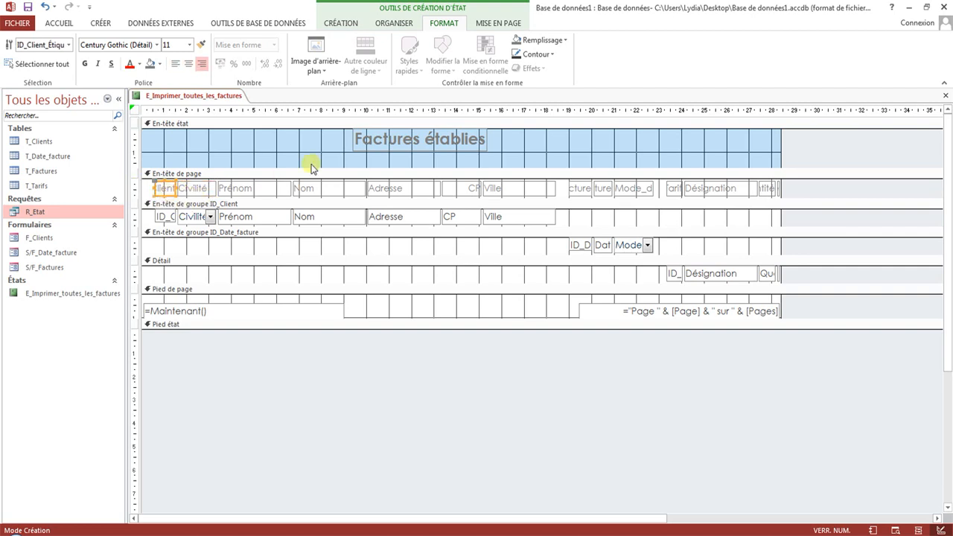
Display the property sheet for the ID_Client label in the page header and change the label's text to "N° Client"
{"action": "left_click", "coordinate": [363, 24]}
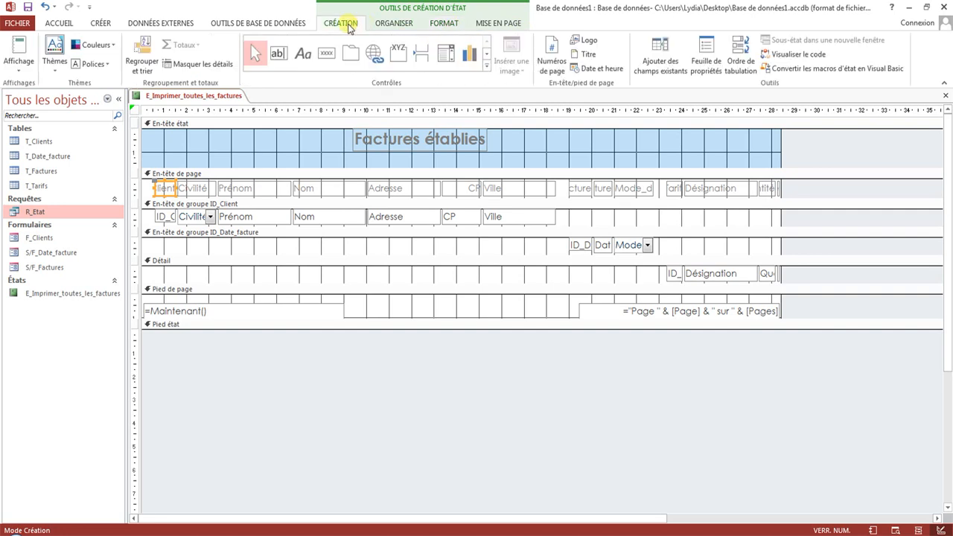
{"action": "left_click", "coordinate": [706, 60]}
{"action": "left_click", "coordinate": [864, 151]}
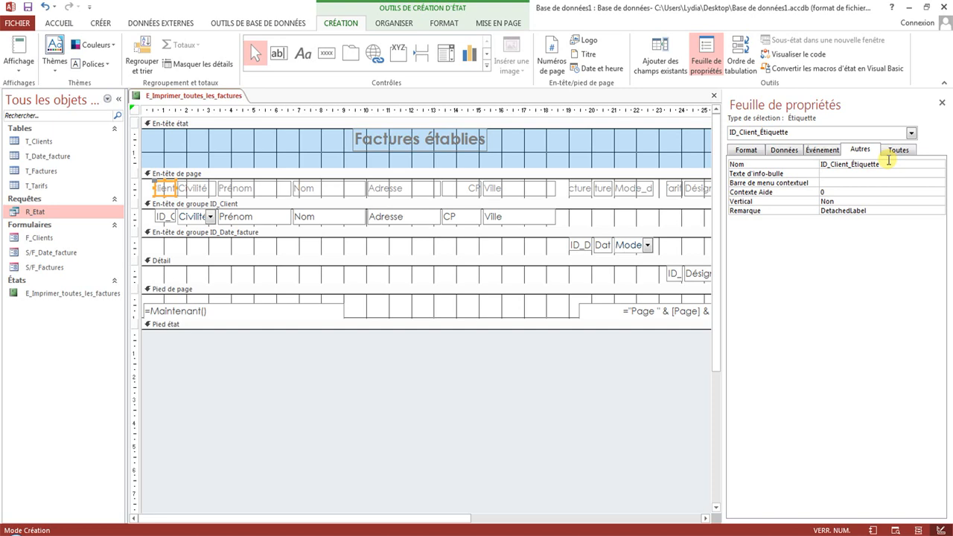
{"action": "left_click", "coordinate": [164, 187]}
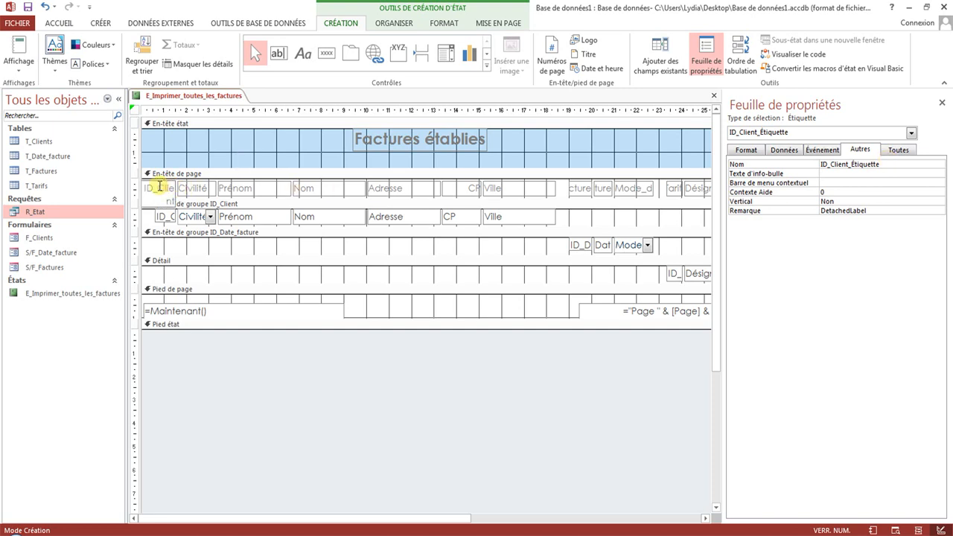
{"action": "type", "text": "N° Client"}
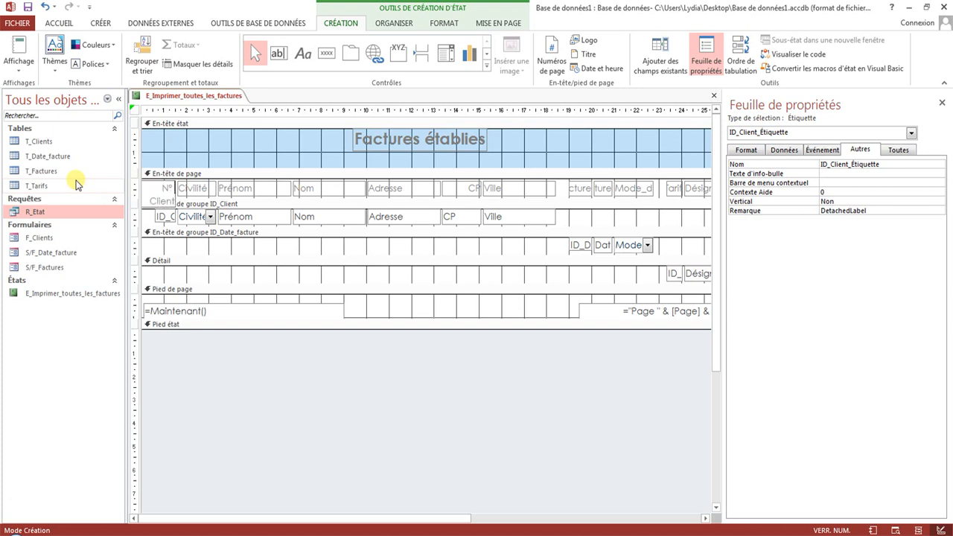
{"action": "left_click", "coordinate": [196, 162]}
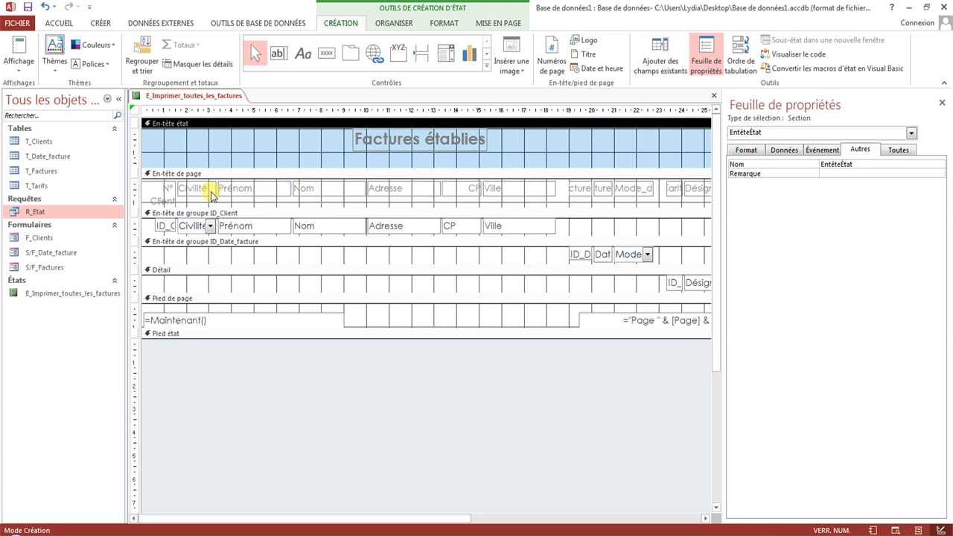
Delete the Civilité and Prénom labels from the page header
{"action": "left_click", "coordinate": [205, 190]}
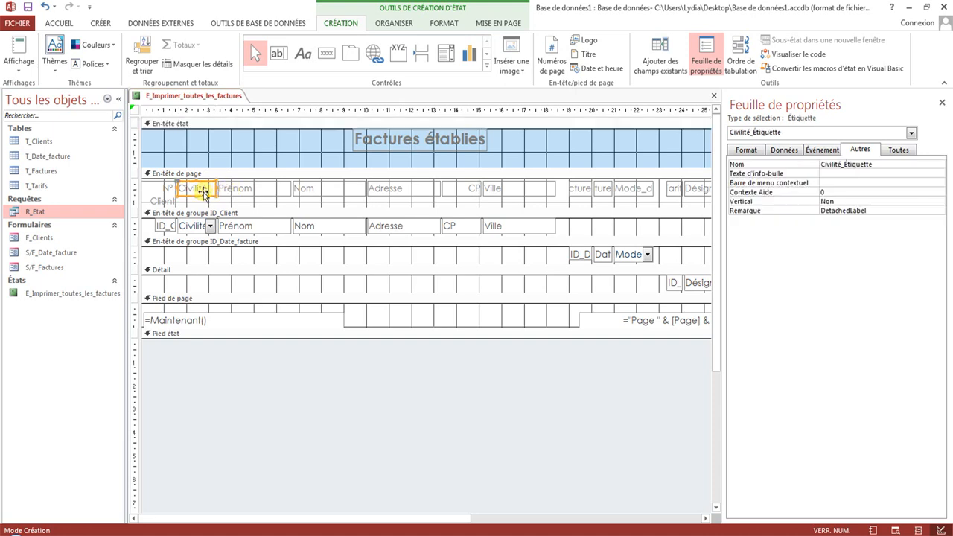
{"action": "key", "text": "Delete"}
{"action": "left_click", "coordinate": [224, 187]}
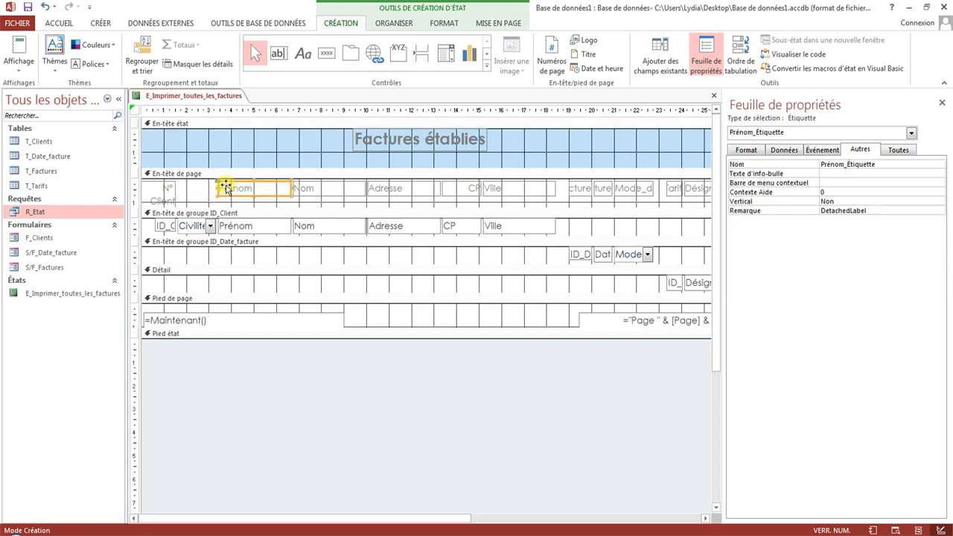
{"action": "key", "text": "Delete"}
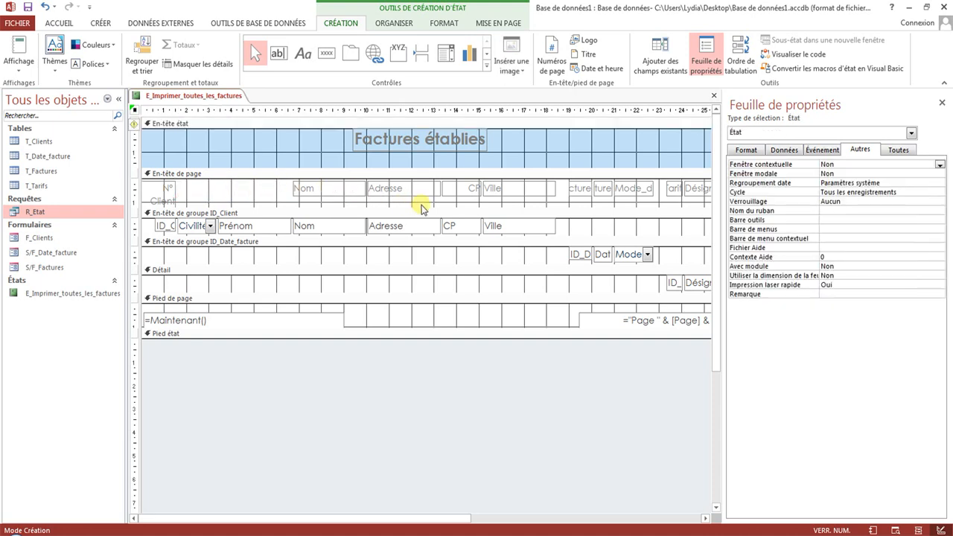
Delete the CP and Ville labels from the page header
{"action": "left_click", "coordinate": [472, 191]}
{"action": "key", "text": "Delete"}
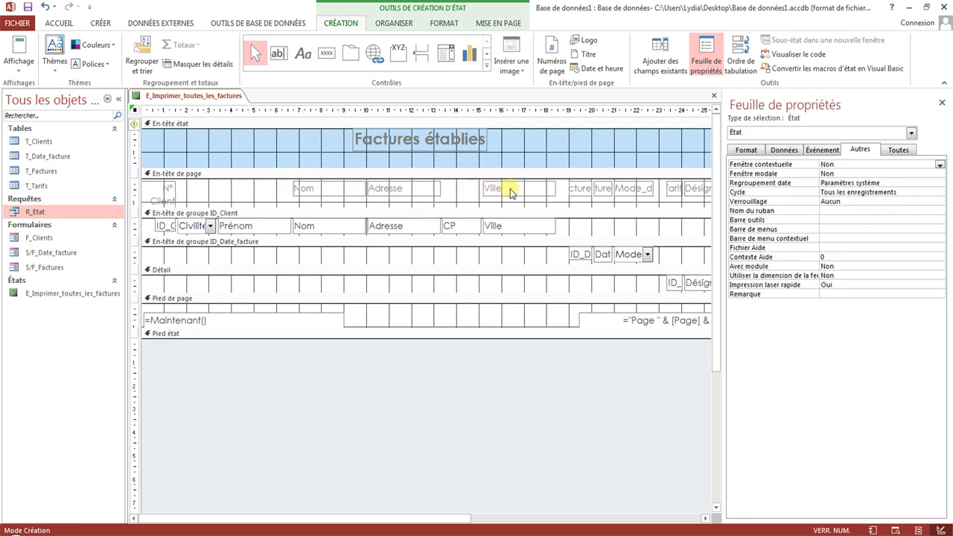
{"action": "left_click", "coordinate": [509, 190]}
{"action": "key", "text": "Delete"}
Change the page header's Nom label to "Nom du client" and close the property sheet
{"action": "left_click", "coordinate": [350, 190]}
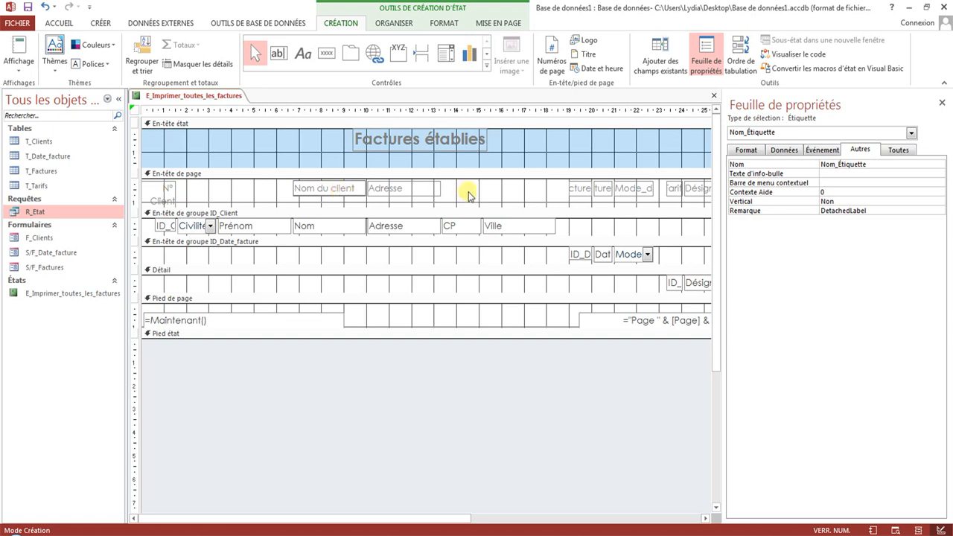
{"action": "left_click", "coordinate": [531, 204]}
{"action": "left_click", "coordinate": [942, 105]}
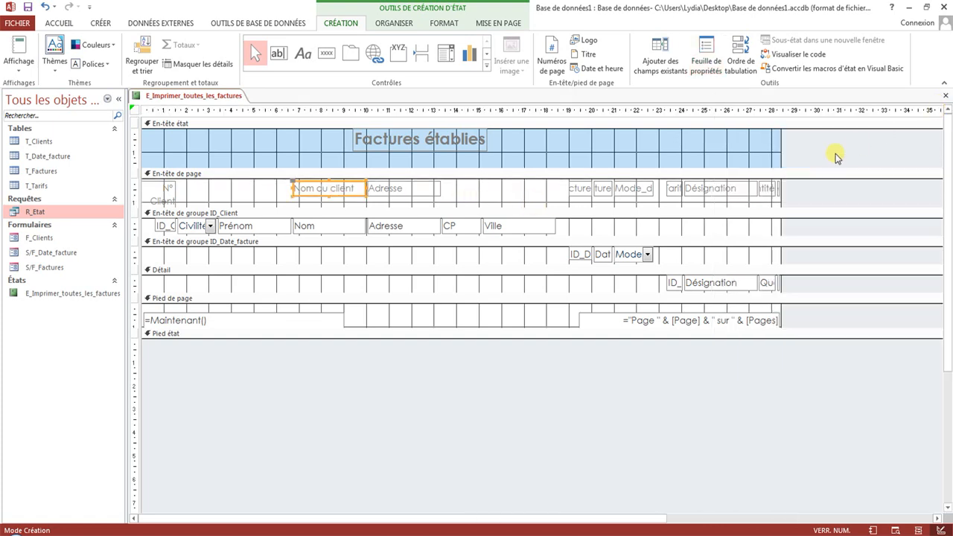
Widen the report to about 34 cm and move the invoice and tariff labels from the page header into the ID_Date_facture group header
{"action": "left_click_drag", "start_coordinate": [781, 149], "coordinate": [902, 149]}
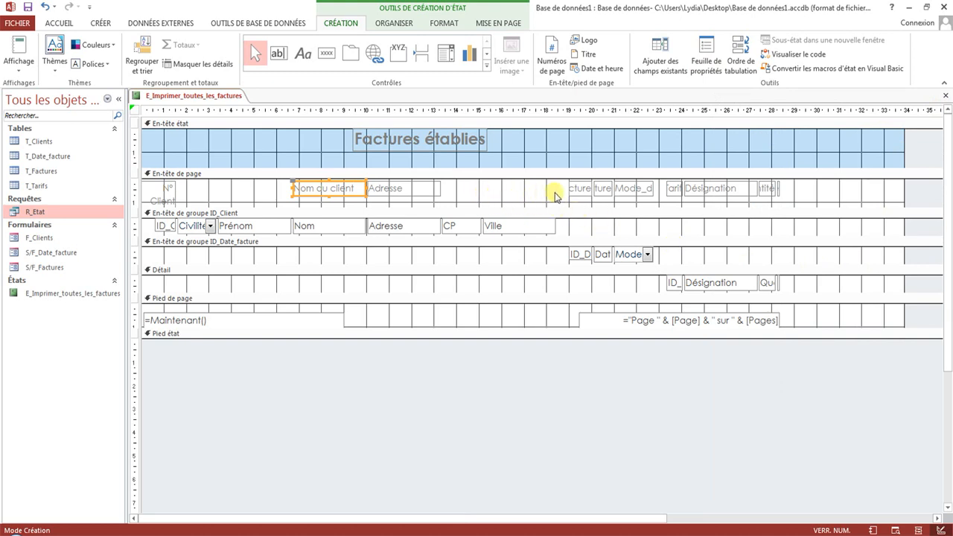
{"action": "left_click_drag", "start_coordinate": [557, 187], "coordinate": [807, 199]}
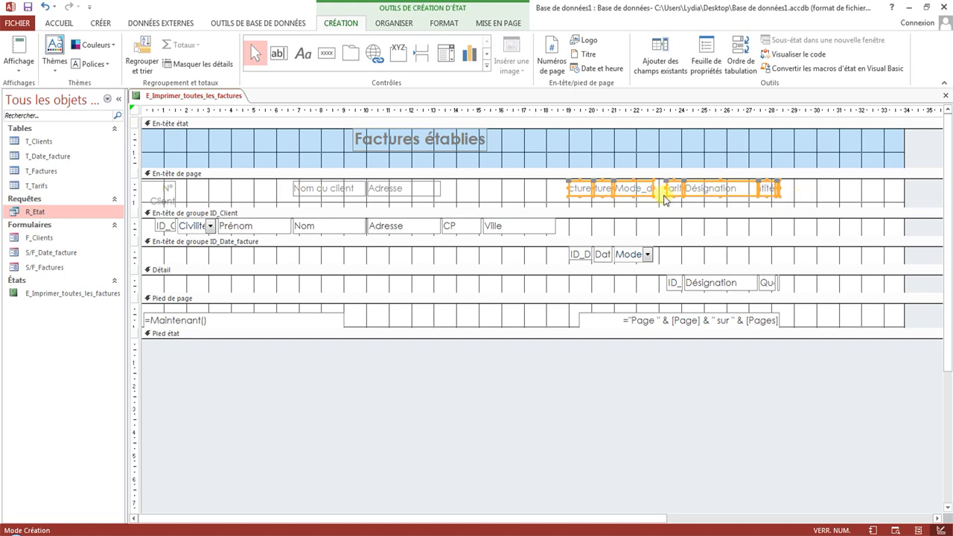
{"action": "left_click_drag", "start_coordinate": [645, 190], "coordinate": [375, 260]}
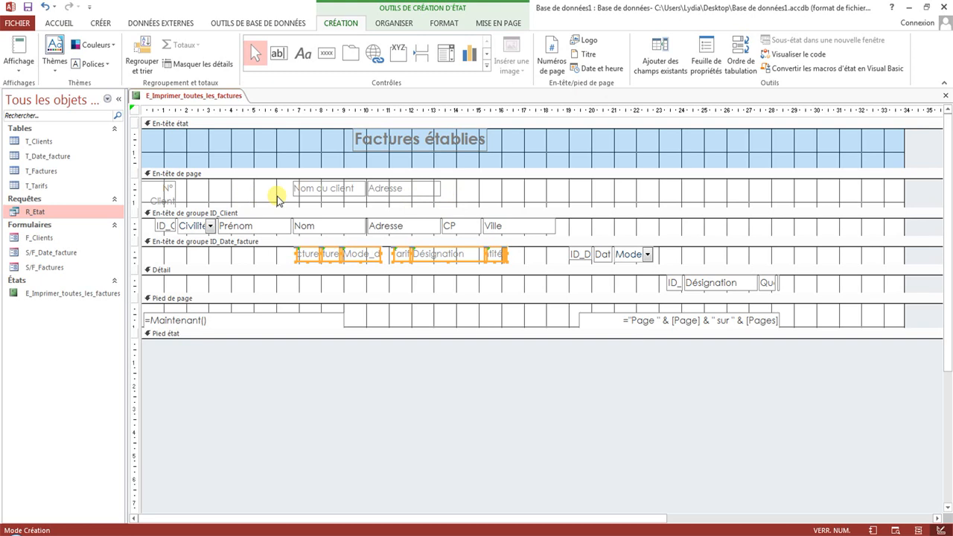
Make the N° Client, Nom du client and Adresse labels bold with left-aligned text, and fit their size to the content
{"action": "left_click_drag", "start_coordinate": [508, 181], "coordinate": [146, 200]}
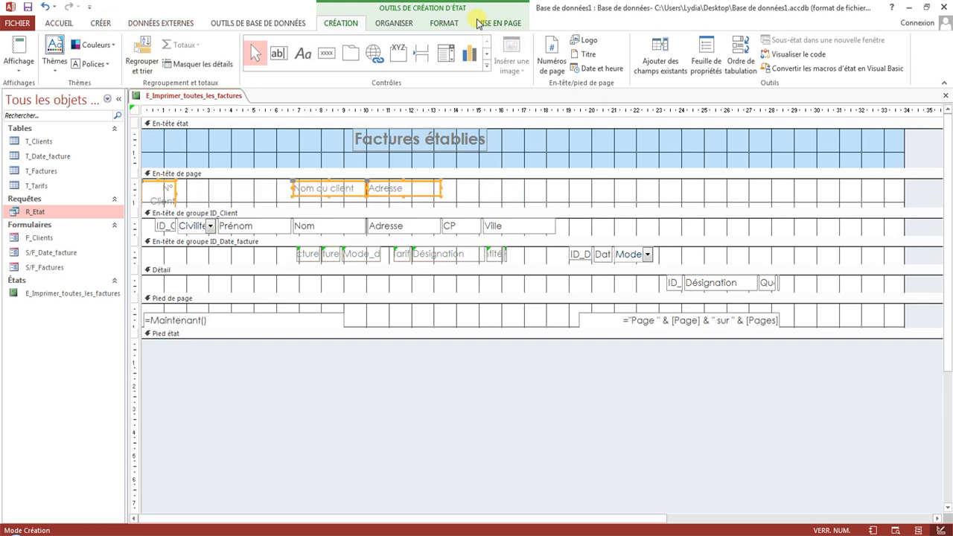
{"action": "left_click", "coordinate": [455, 24]}
{"action": "left_click", "coordinate": [87, 64]}
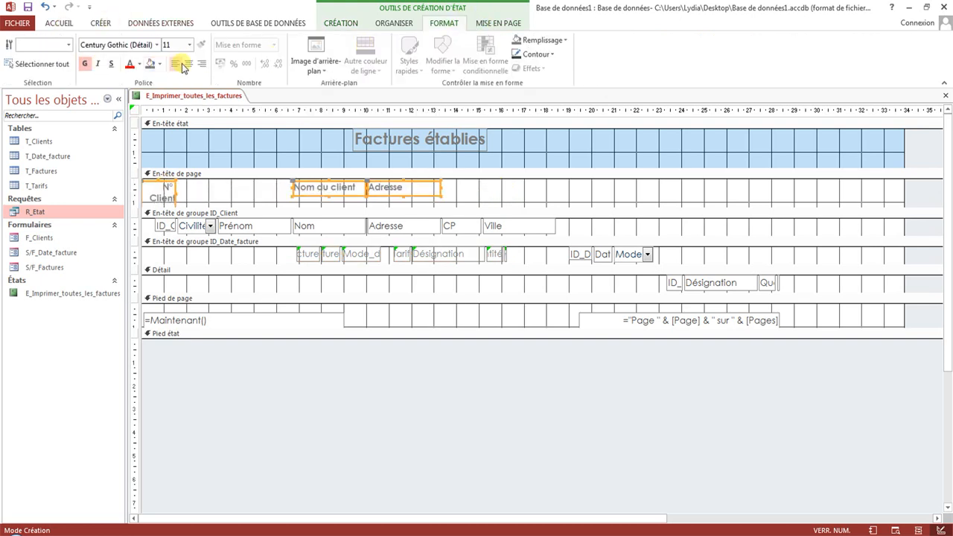
{"action": "right_click", "coordinate": [316, 192]}
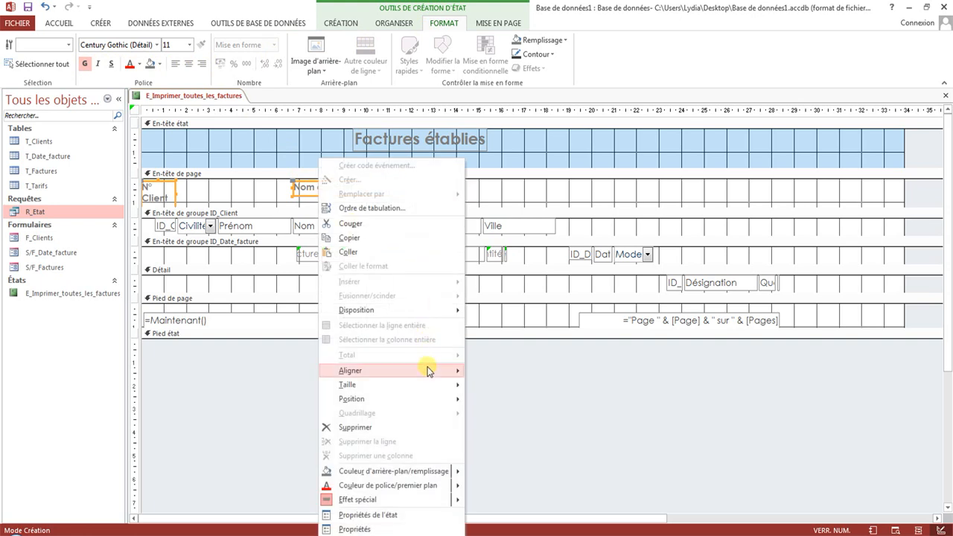
{"action": "mouse_move", "coordinate": [434, 376]}
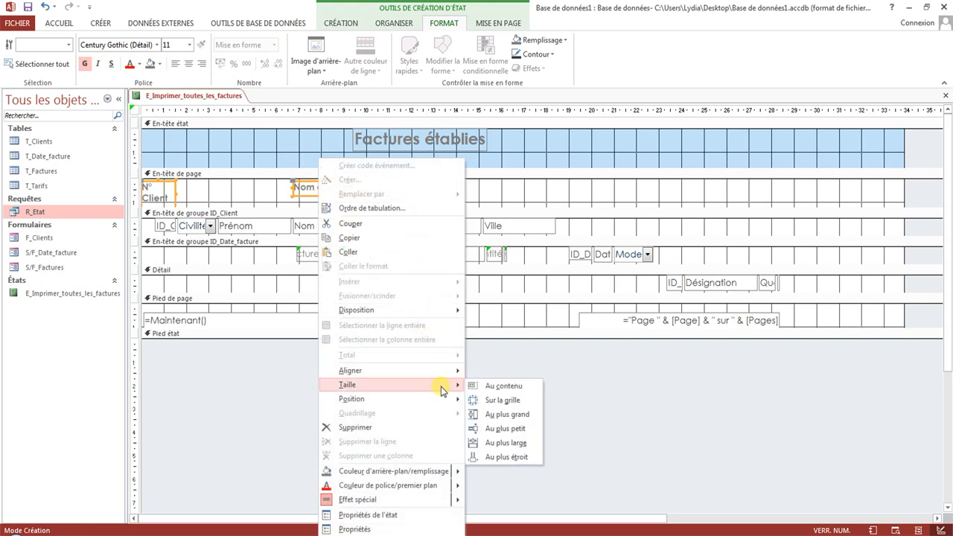
{"action": "left_click", "coordinate": [502, 386]}
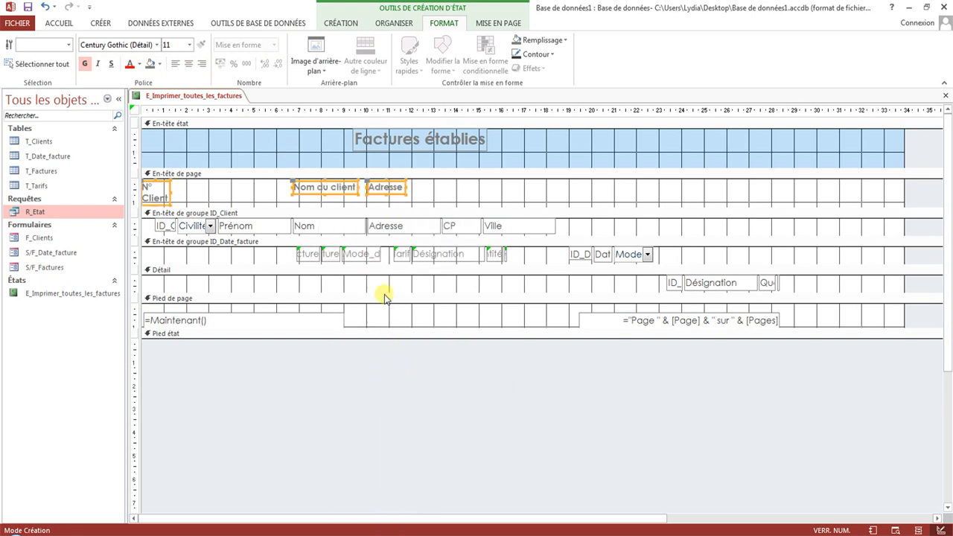
Align the three page-header labels along their top edges
{"action": "right_click", "coordinate": [345, 192]}
{"action": "mouse_move", "coordinate": [463, 368]}
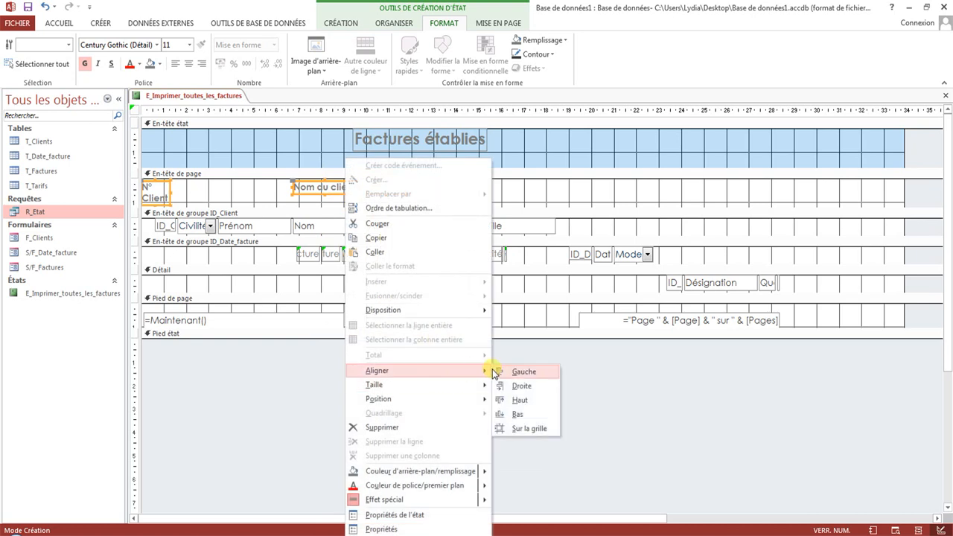
{"action": "left_click", "coordinate": [531, 400]}
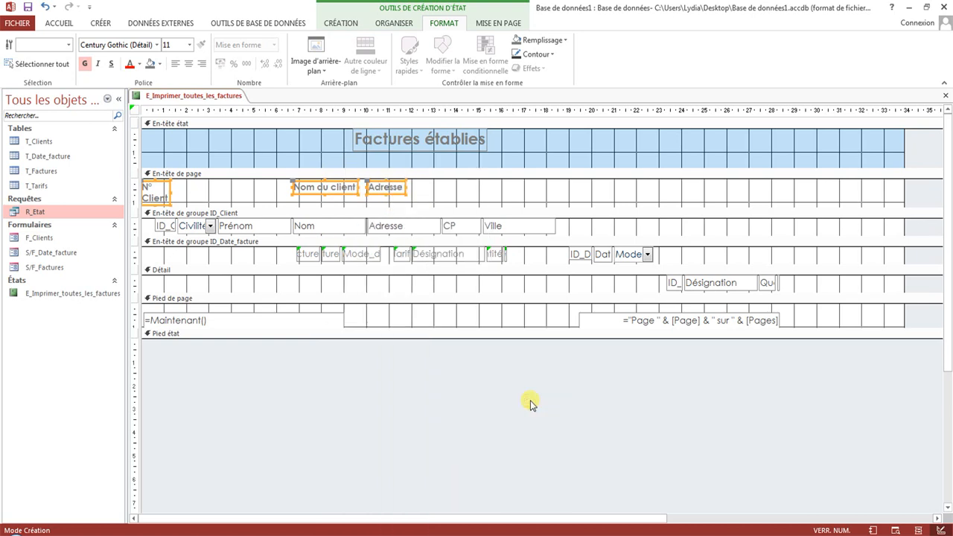
Widen the N° Client label so its text fits on one line, and fit its size to the content
{"action": "left_click", "coordinate": [169, 193]}
{"action": "left_click_drag", "start_coordinate": [171, 193], "coordinate": [195, 190]}
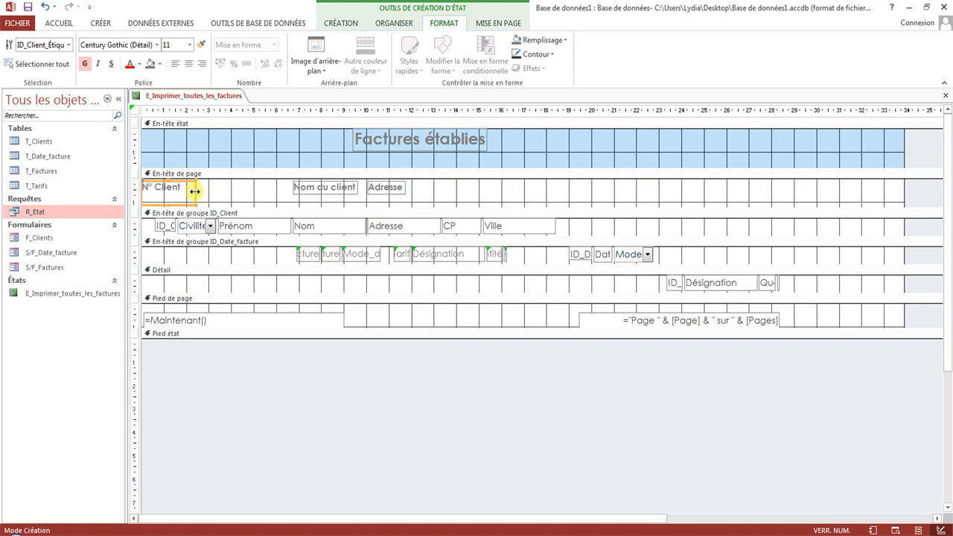
{"action": "right_click", "coordinate": [195, 189]}
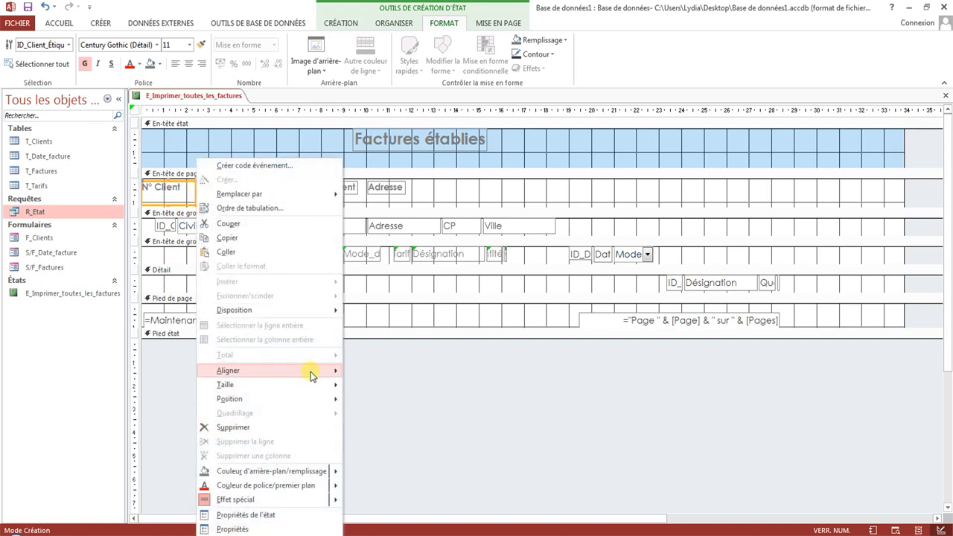
{"action": "mouse_move", "coordinate": [321, 385]}
{"action": "left_click", "coordinate": [376, 386]}
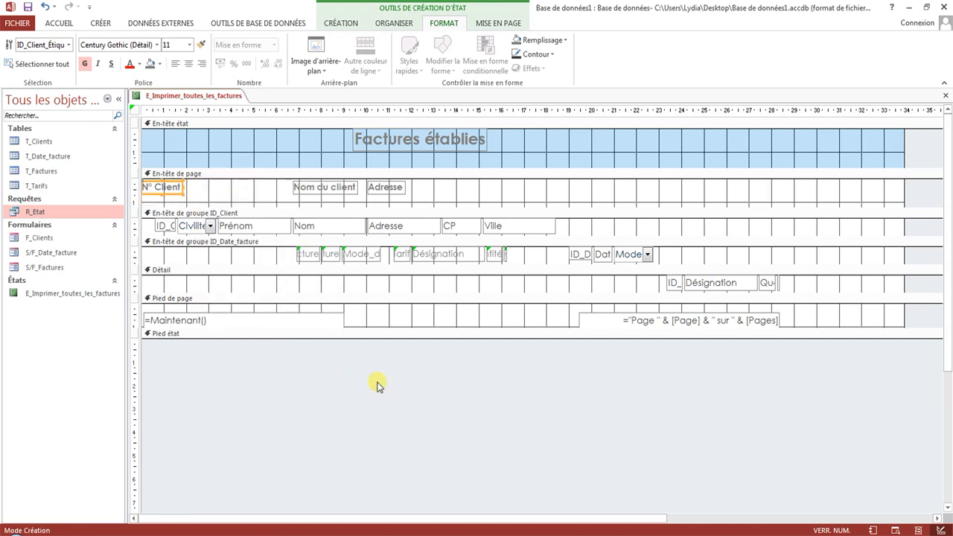
Align the tops of the three page-header labels again and shift them together so N° Client starts at about 0.6 cm, near the header's upper edge
{"action": "left_click_drag", "start_coordinate": [424, 199], "coordinate": [149, 181]}
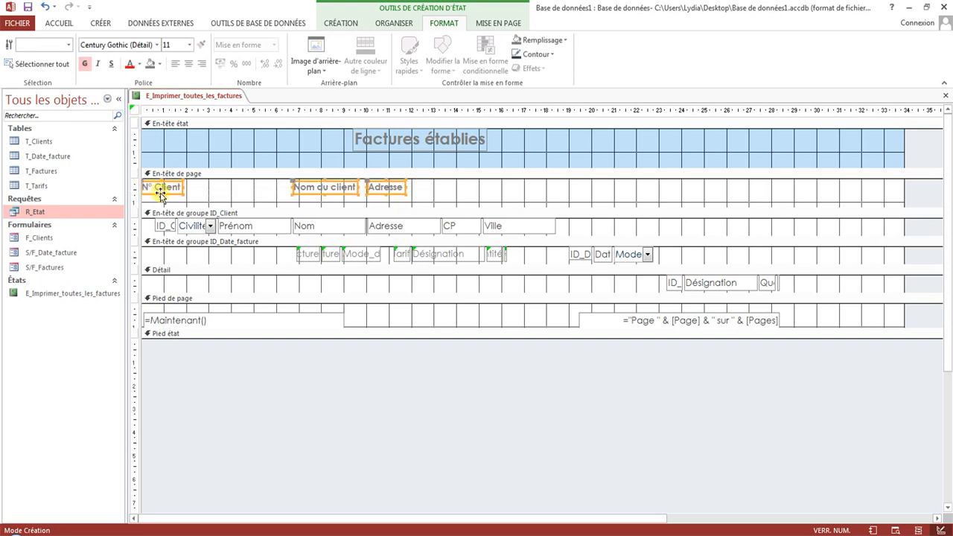
{"action": "right_click", "coordinate": [167, 191]}
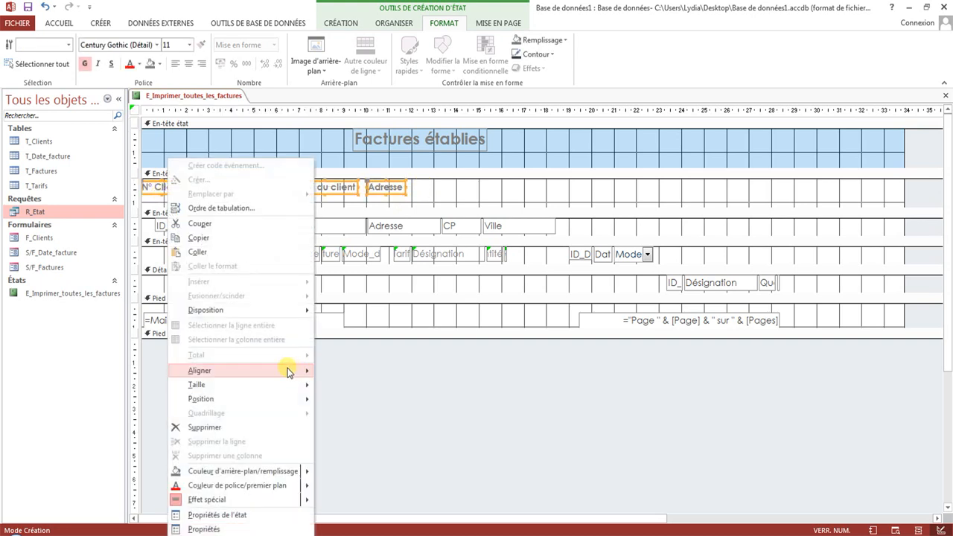
{"action": "mouse_move", "coordinate": [310, 373]}
{"action": "left_click", "coordinate": [380, 400]}
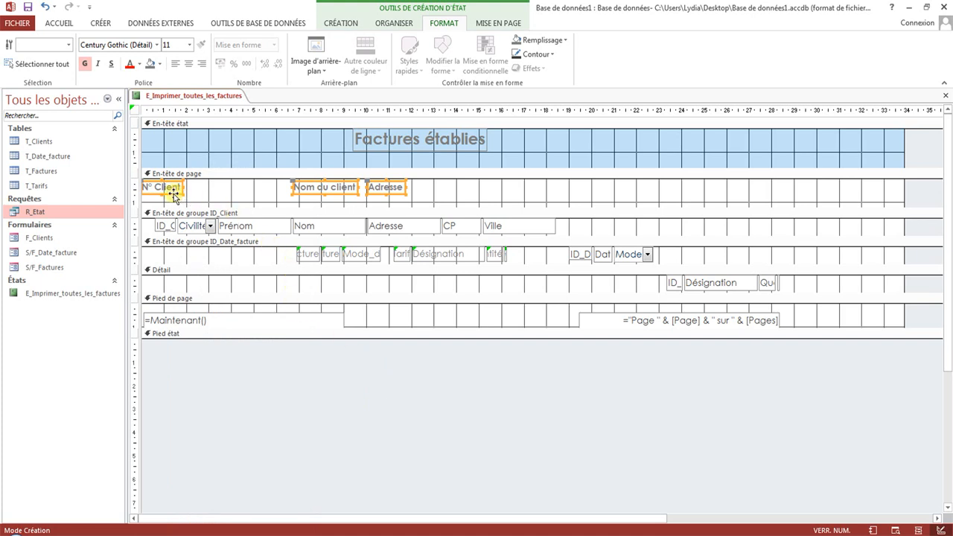
{"action": "left_click_drag", "start_coordinate": [174, 194], "coordinate": [189, 193]}
{"action": "left_click_drag", "start_coordinate": [188, 192], "coordinate": [188, 190]}
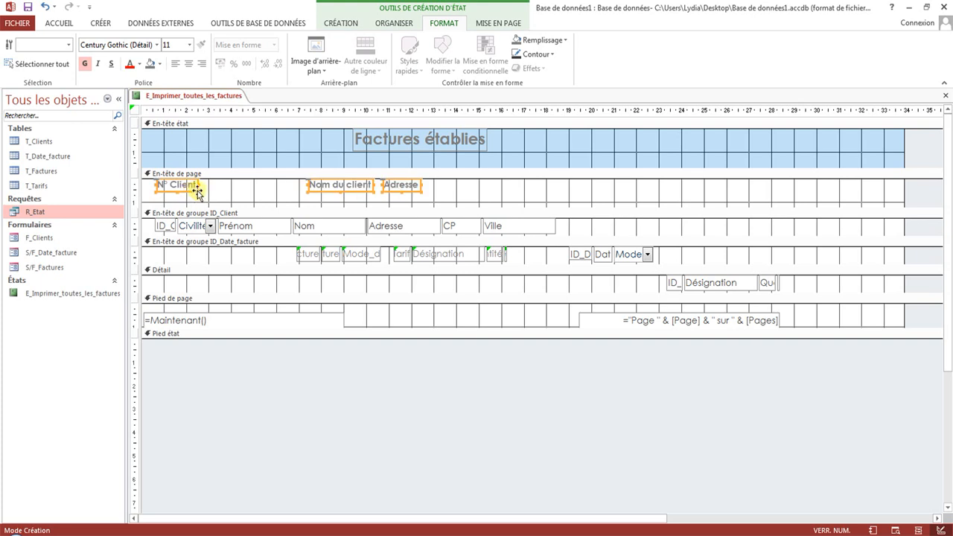
Reduce the page header's height to about 0.6 cm, just below its labels
{"action": "left_click", "coordinate": [381, 205]}
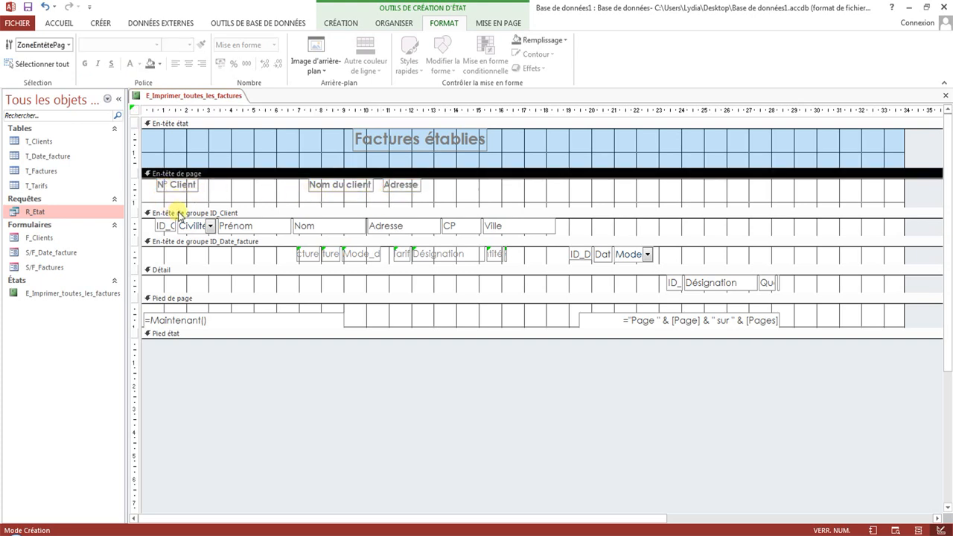
{"action": "left_click_drag", "start_coordinate": [178, 208], "coordinate": [179, 190]}
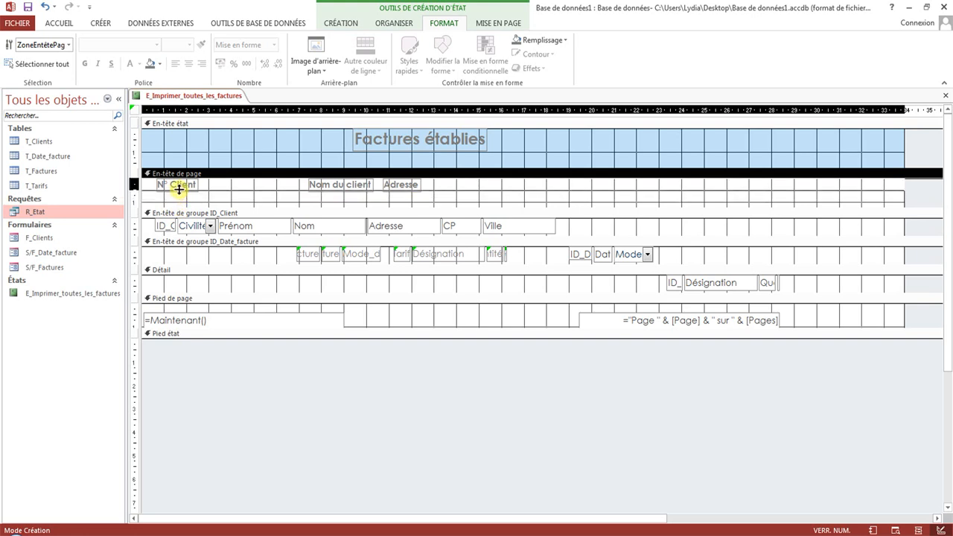
{"action": "left_click_drag", "start_coordinate": [179, 190], "coordinate": [179, 192]}
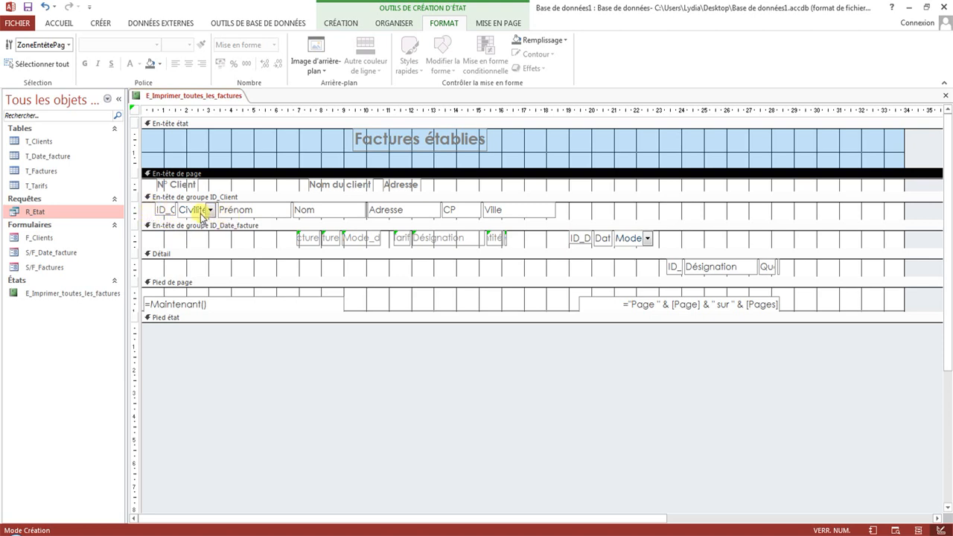
Check the report in report view, return to design view and make the Civilité field's outline transparent
{"action": "left_click", "coordinate": [201, 213]}
{"action": "right_click", "coordinate": [196, 97]}
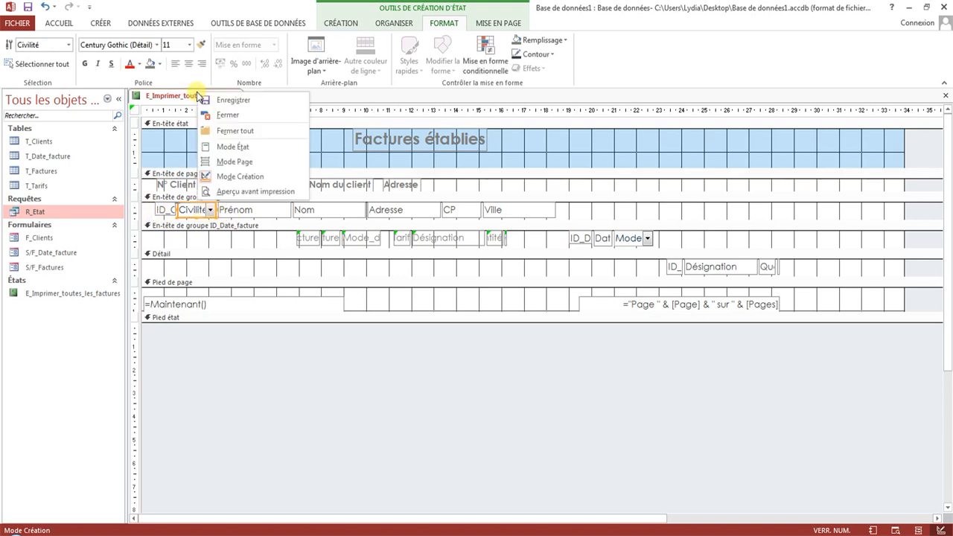
{"action": "left_click", "coordinate": [241, 149]}
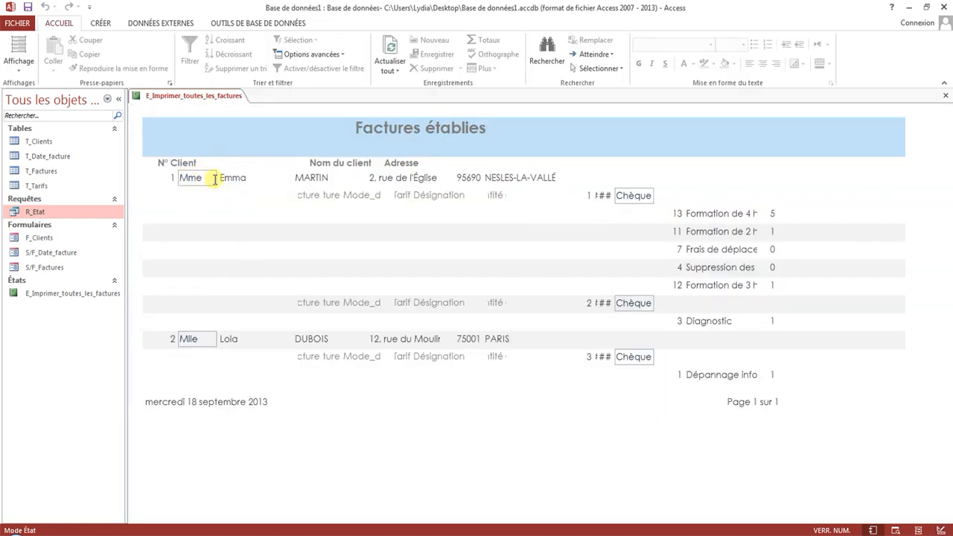
{"action": "right_click", "coordinate": [192, 92]}
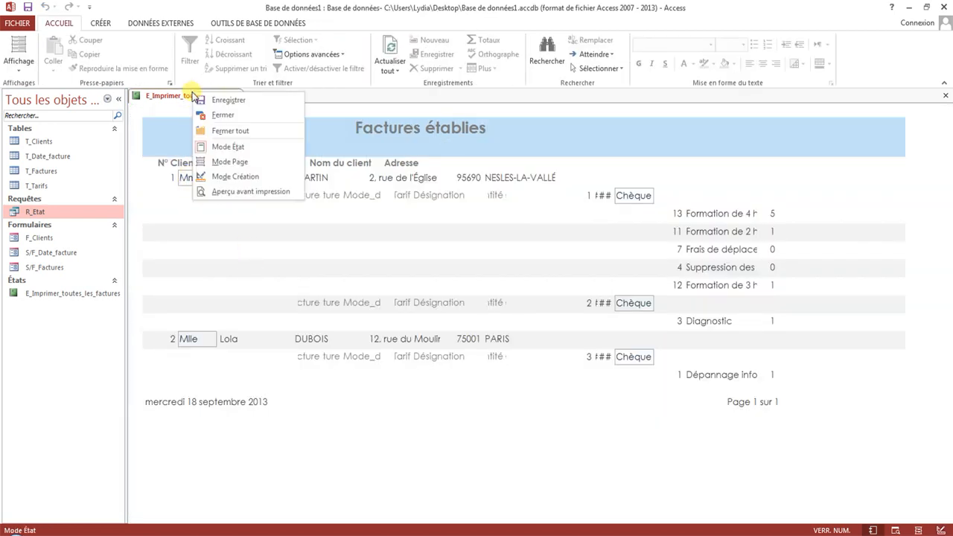
{"action": "left_click", "coordinate": [237, 177]}
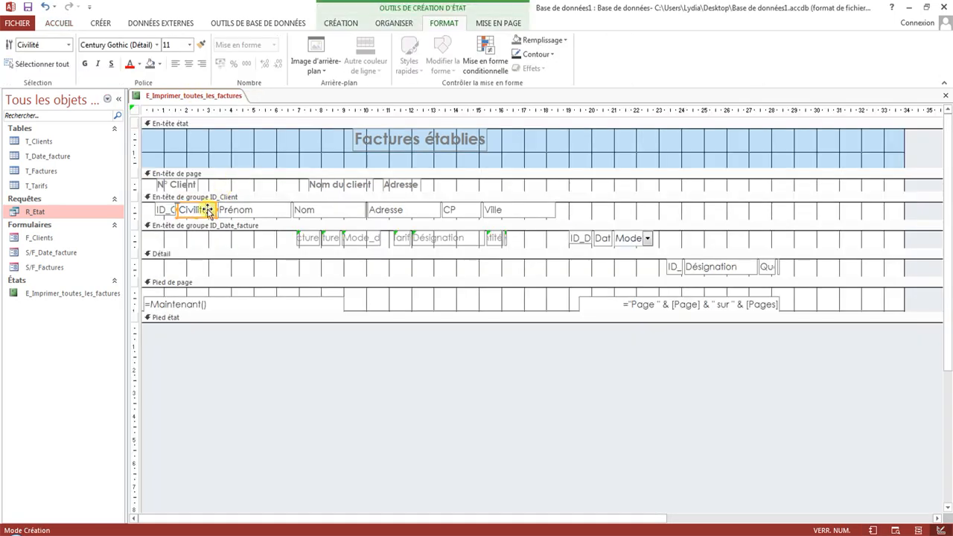
{"action": "left_click", "coordinate": [538, 54]}
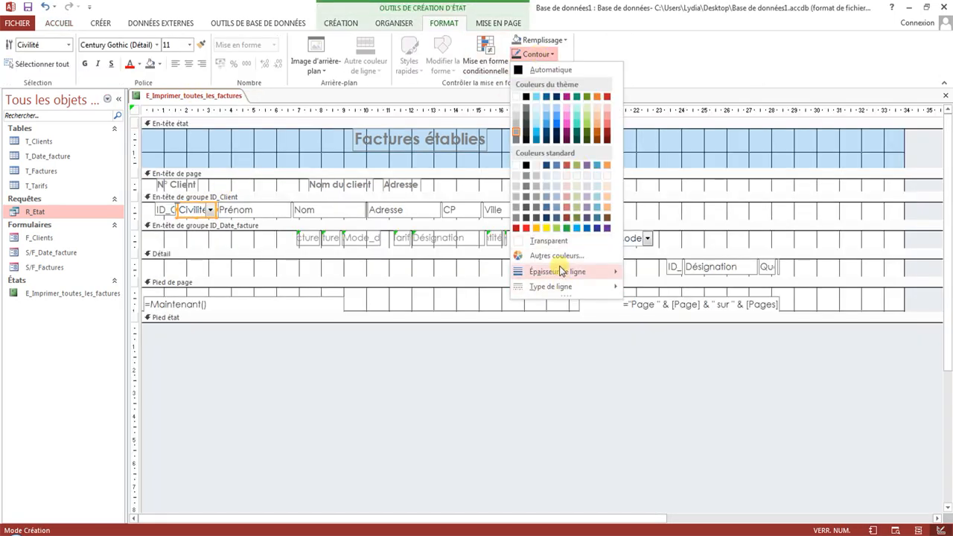
{"action": "left_click", "coordinate": [549, 241]}
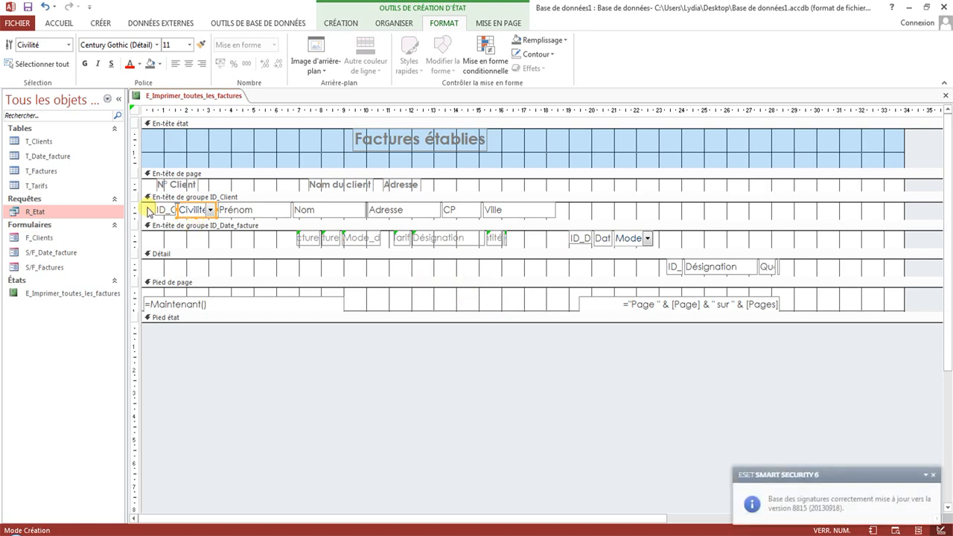
Centre the text of all the fields in the ID_Client group header, from ID_Client to Ville
{"action": "left_click", "coordinate": [148, 212]}
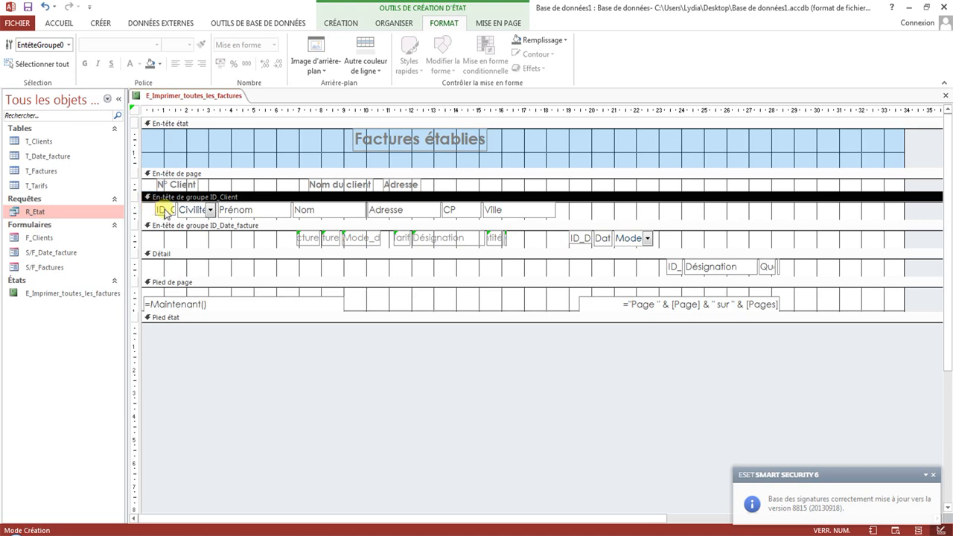
{"action": "left_click_drag", "start_coordinate": [149, 207], "coordinate": [574, 213]}
{"action": "left_click", "coordinate": [189, 63]}
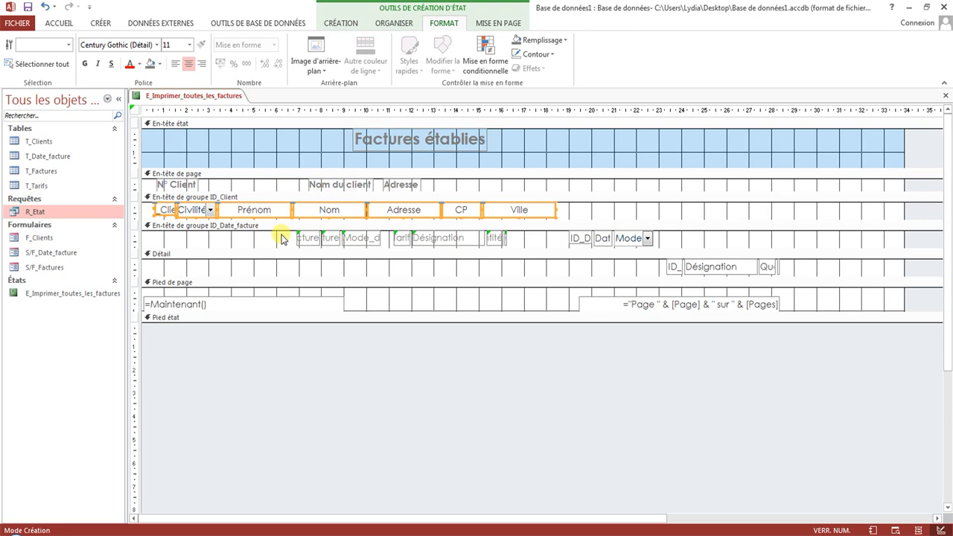
Open the ID_Client field's format properties in the ID_Client group header and set its width to 0.989 cm
{"action": "left_click", "coordinate": [158, 209]}
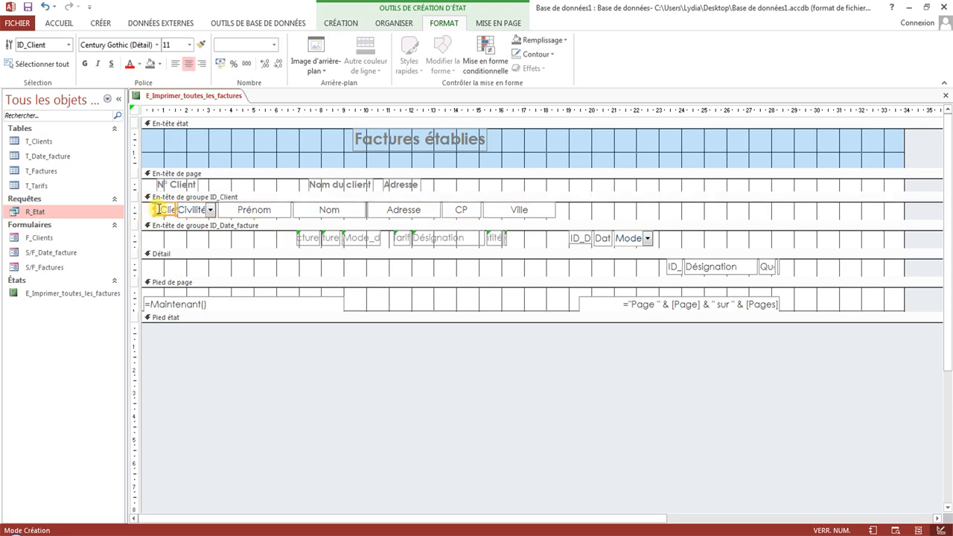
{"action": "left_click", "coordinate": [342, 23]}
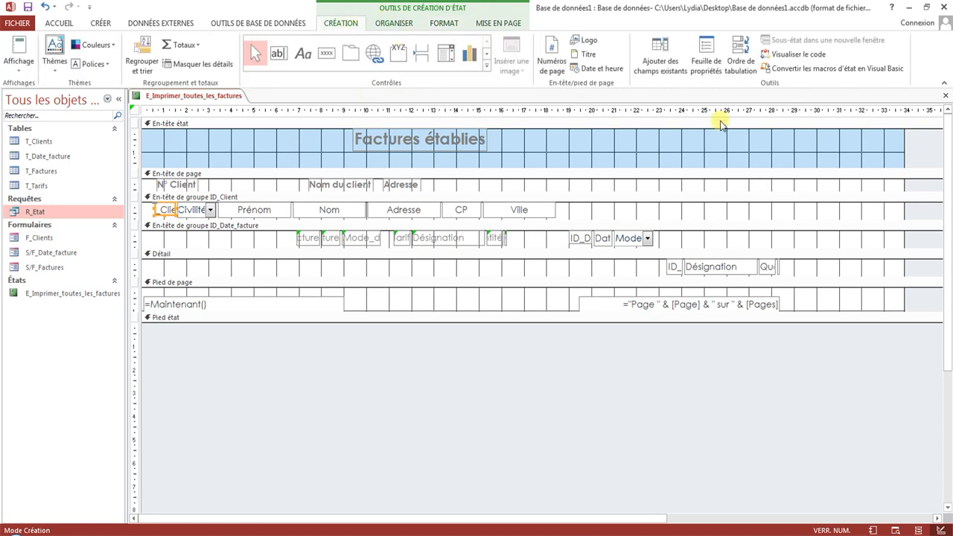
{"action": "left_click", "coordinate": [705, 49]}
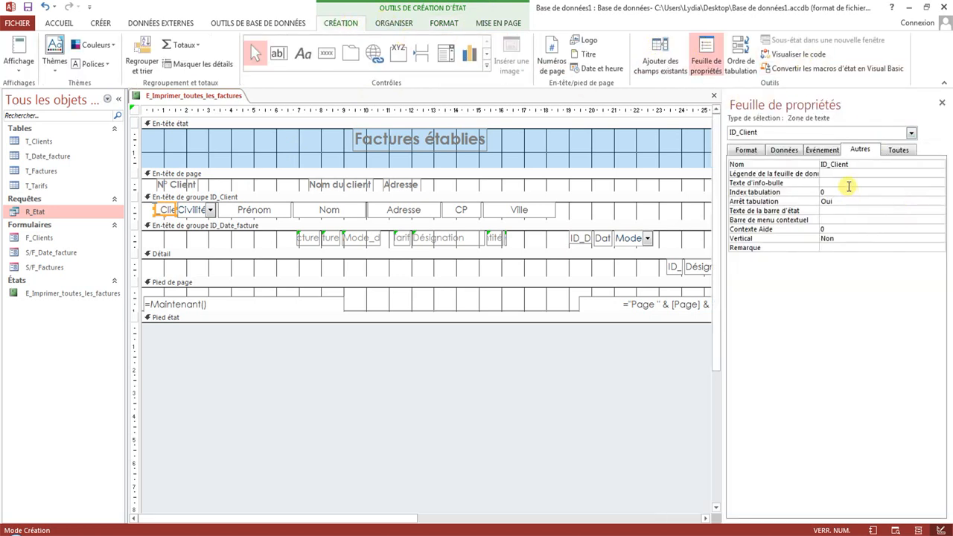
{"action": "left_click", "coordinate": [746, 150]}
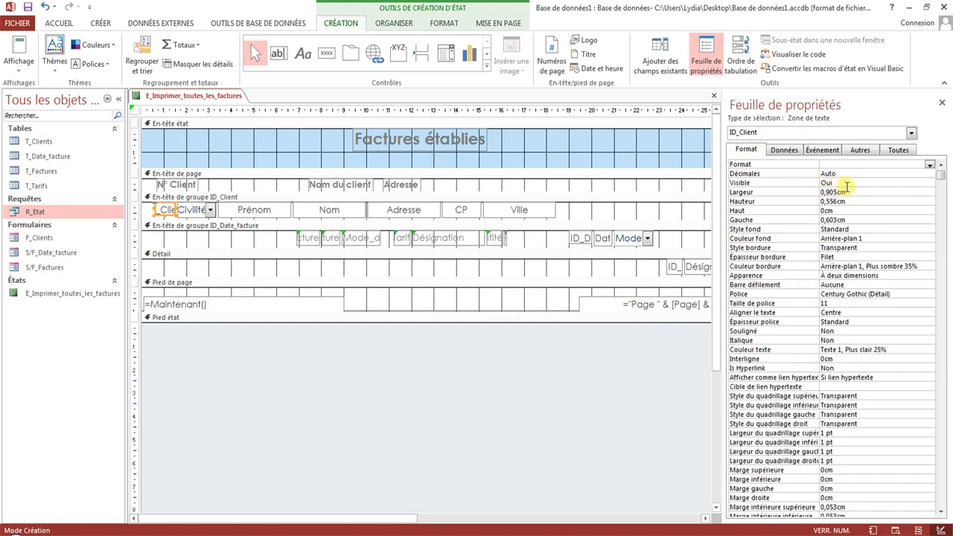
{"action": "left_click", "coordinate": [846, 192]}
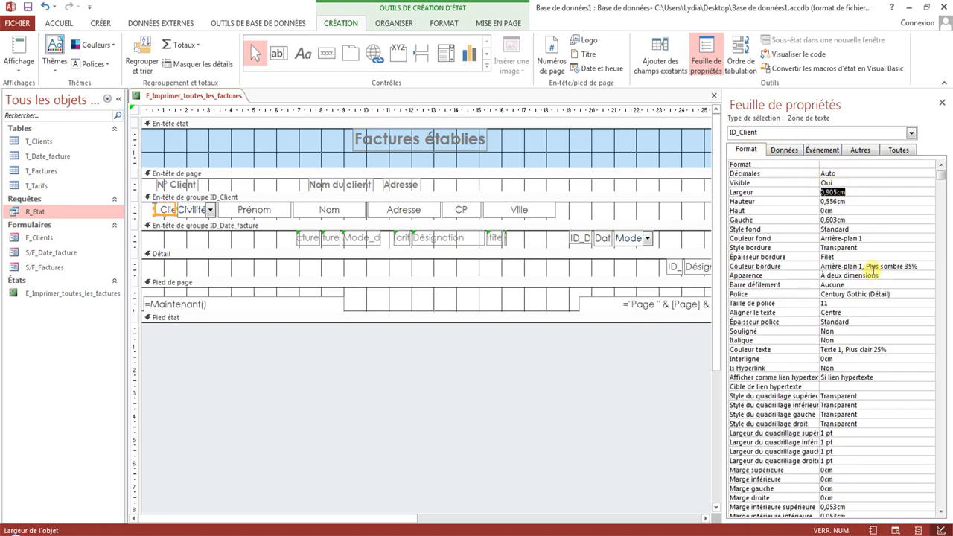
{"action": "type", "text": "0,989"}
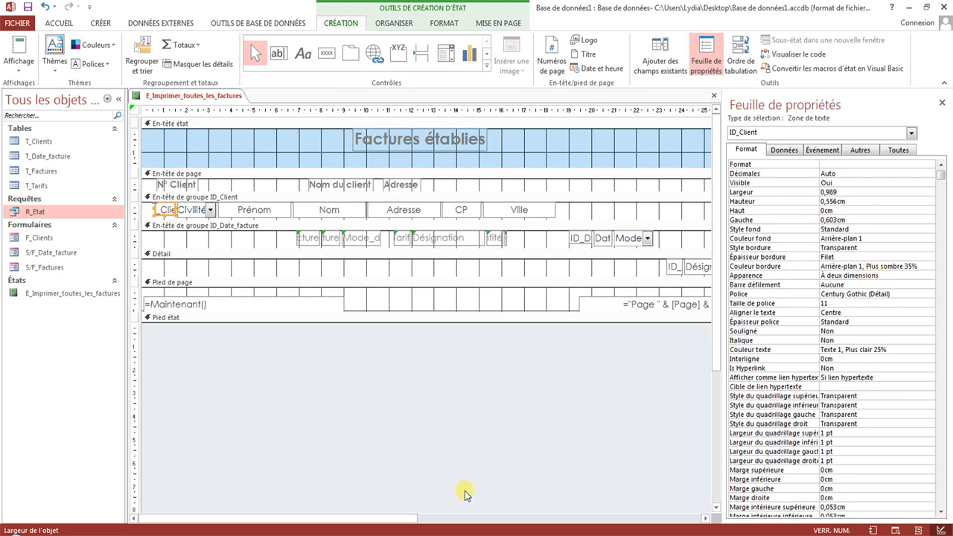
Set the Civilité combo box's column width (Largeurs colonnes) to 1.905 cm
{"action": "left_click", "coordinate": [193, 210]}
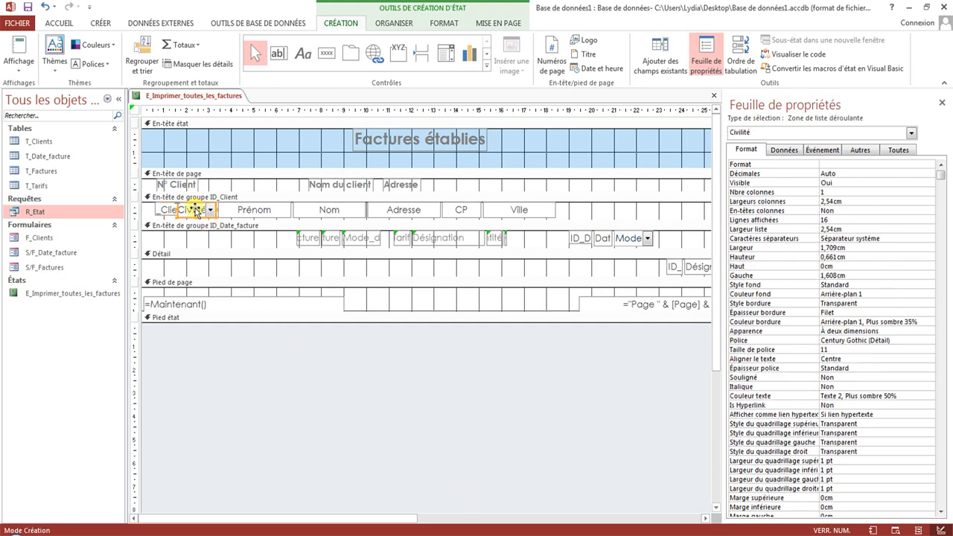
{"action": "left_click", "coordinate": [858, 207]}
{"action": "left_click", "coordinate": [813, 198]}
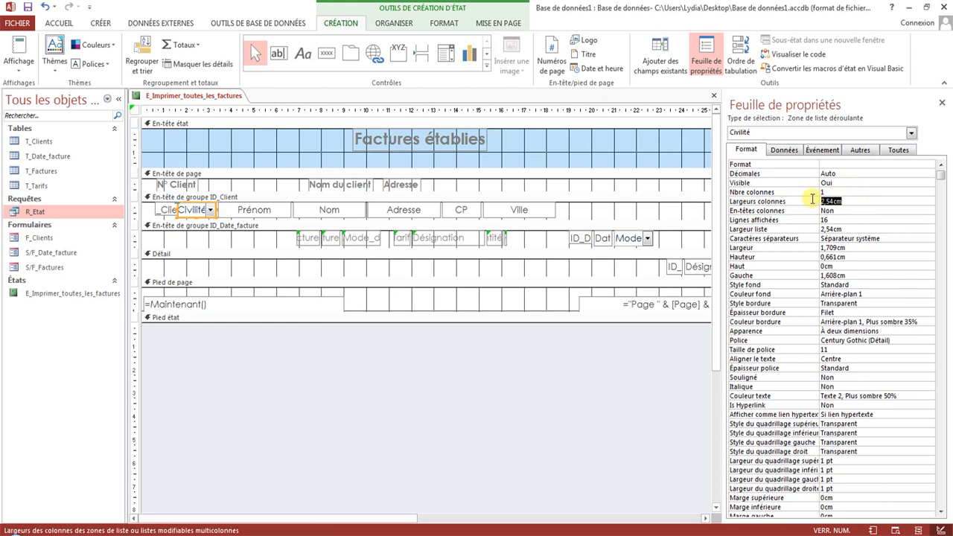
{"action": "type", "text": "1,905"}
Set the Prénom field's width to 2.989 cm and the Nom field's width to 3.811 cm
{"action": "left_click", "coordinate": [249, 209]}
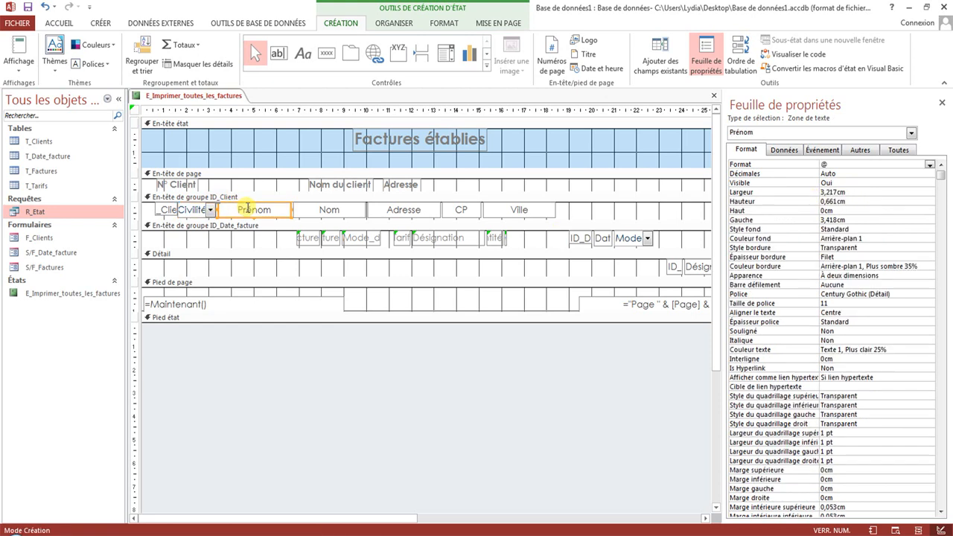
{"action": "left_click", "coordinate": [842, 191]}
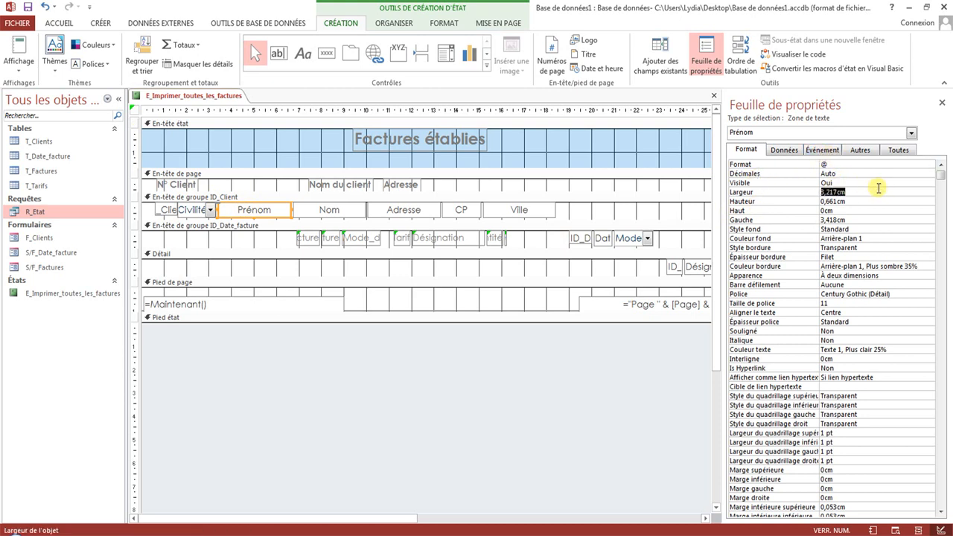
{"action": "type", "text": "2,989"}
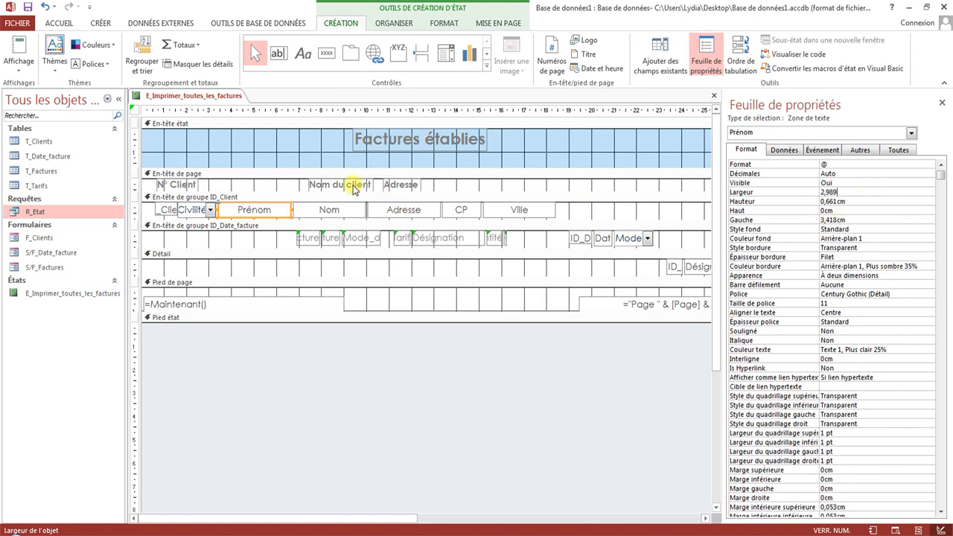
{"action": "left_click", "coordinate": [328, 208]}
{"action": "left_click_drag", "start_coordinate": [881, 187], "coordinate": [783, 192]}
{"action": "type", "text": "3"}
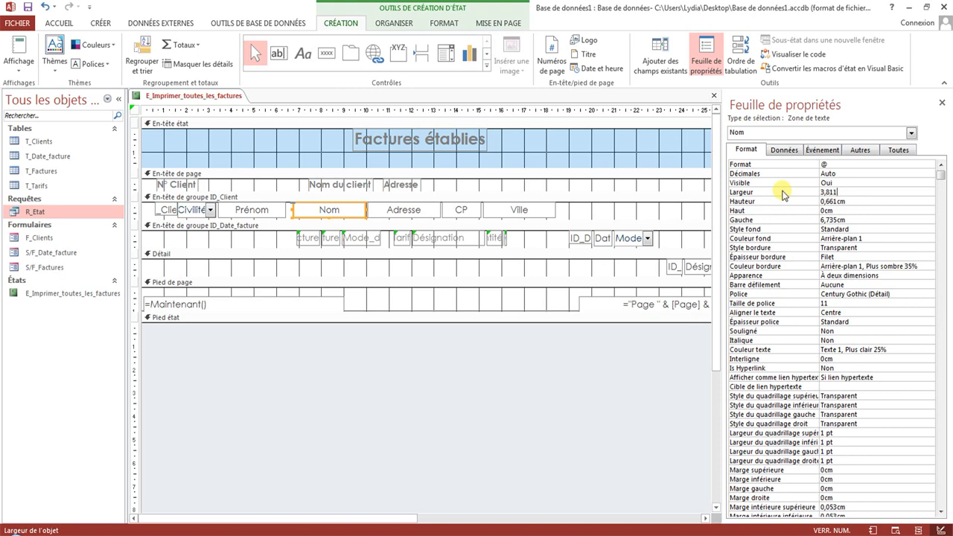
{"action": "type", "text": ",811"}
Set the Adresse field's width to 5.423 cm and the CP field's width to 1.217 cm
{"action": "left_click", "coordinate": [399, 212]}
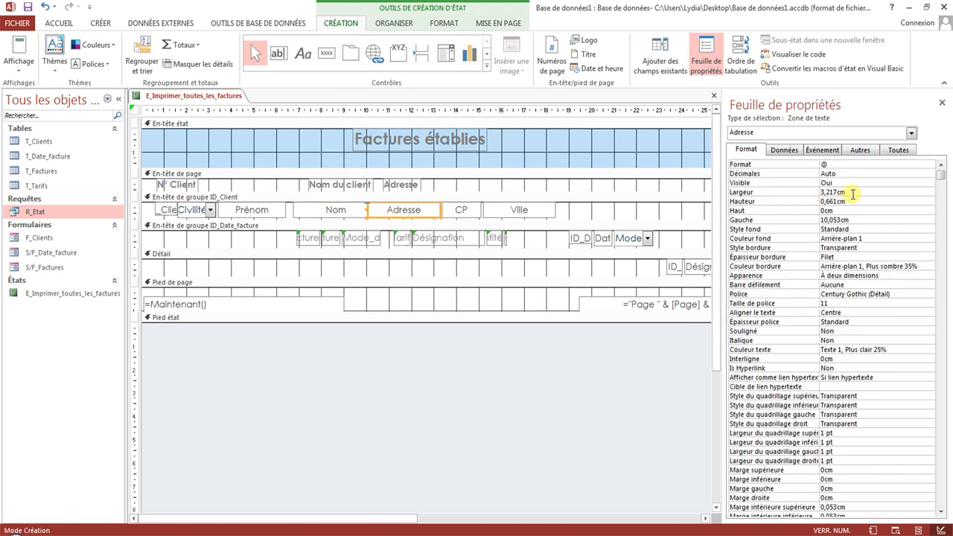
{"action": "left_click_drag", "start_coordinate": [853, 193], "coordinate": [775, 193]}
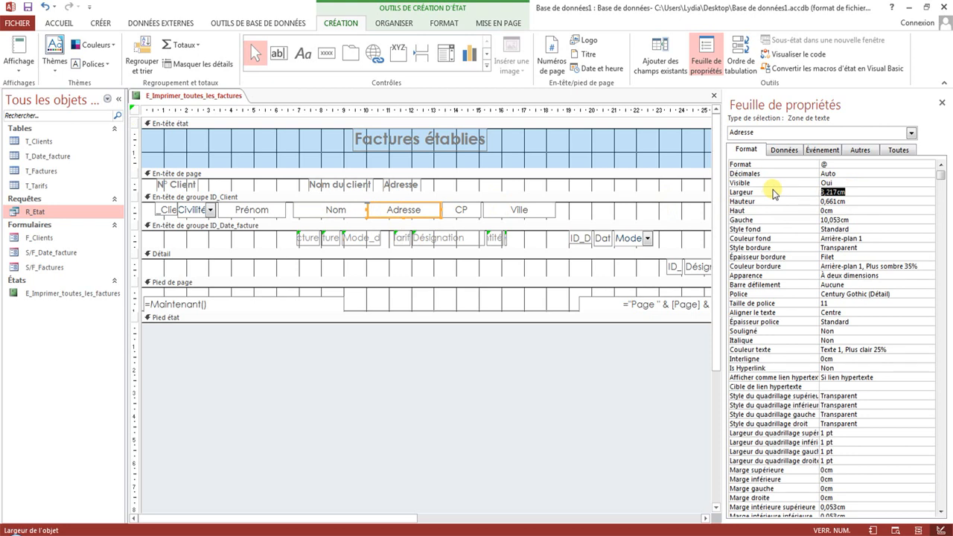
{"action": "type", "text": "5,423"}
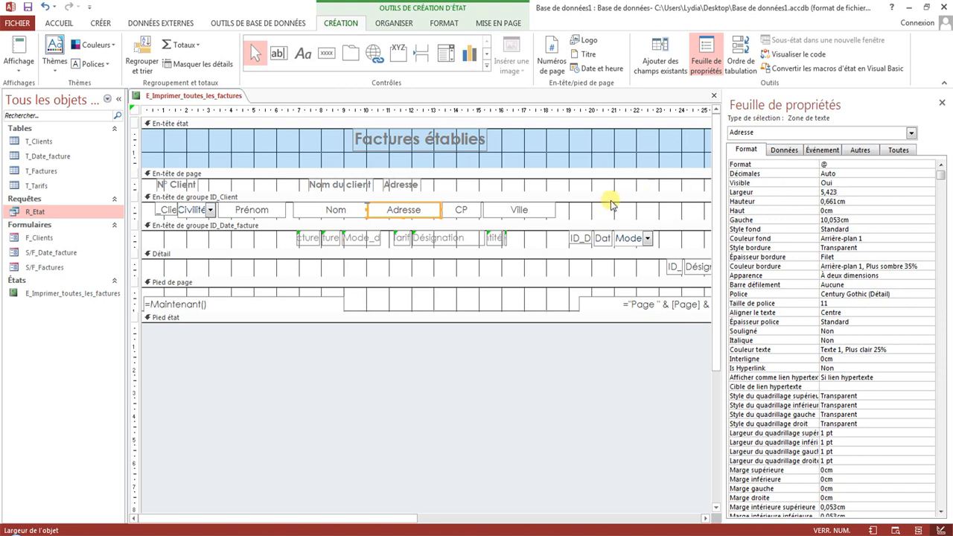
{"action": "left_click", "coordinate": [468, 212]}
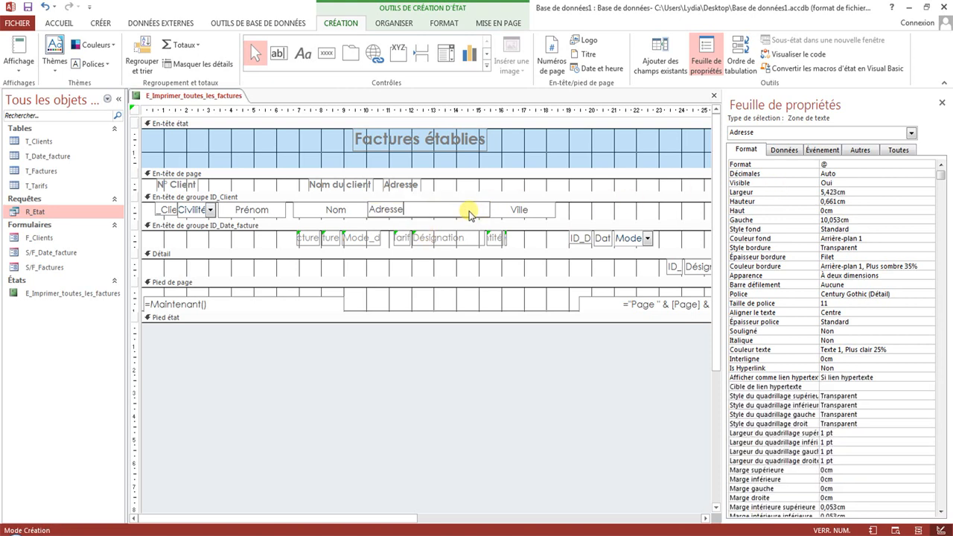
{"action": "left_click", "coordinate": [577, 213]}
{"action": "left_click", "coordinate": [477, 211]}
{"action": "double_click", "coordinate": [850, 192]}
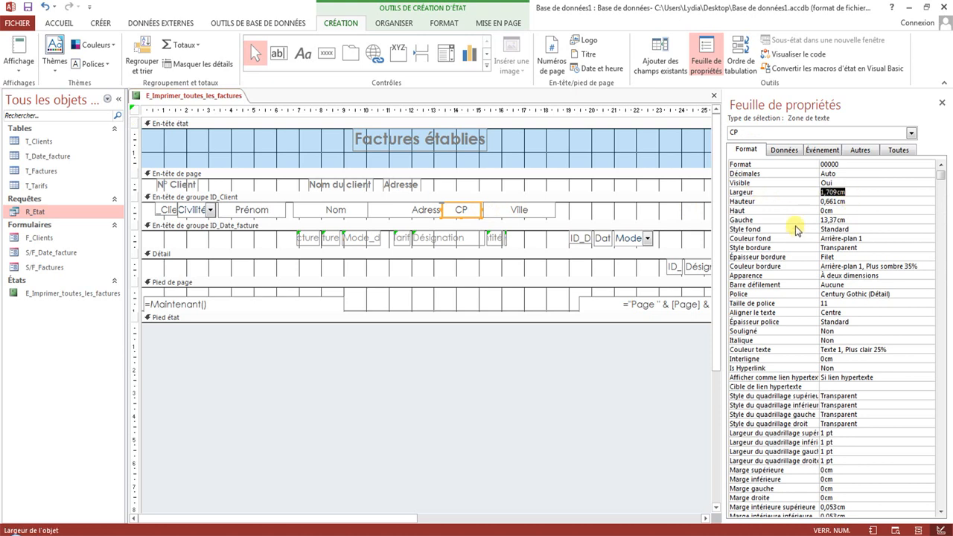
{"action": "type", "text": "1,217"}
Set the Ville field's width to 5.714 cm
{"action": "left_click", "coordinate": [514, 210]}
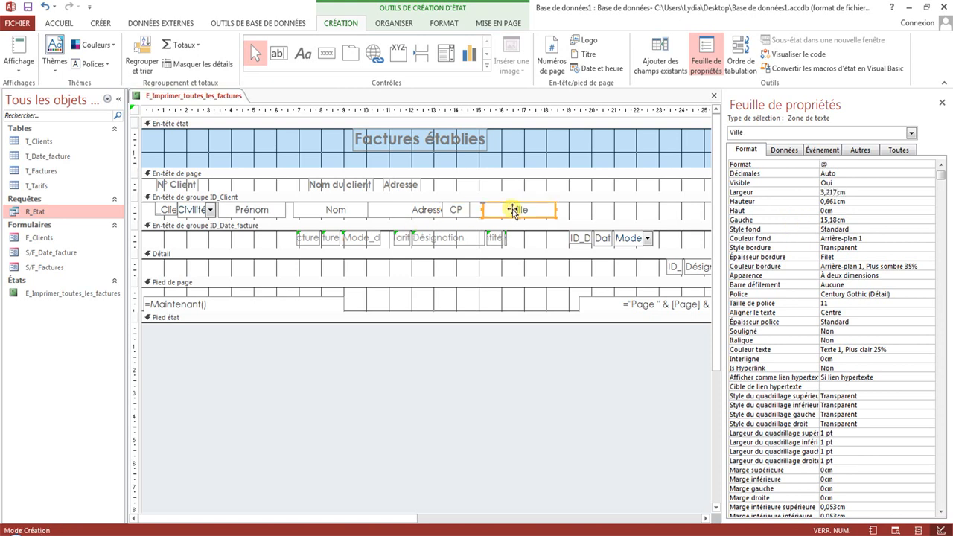
{"action": "left_click", "coordinate": [862, 193]}
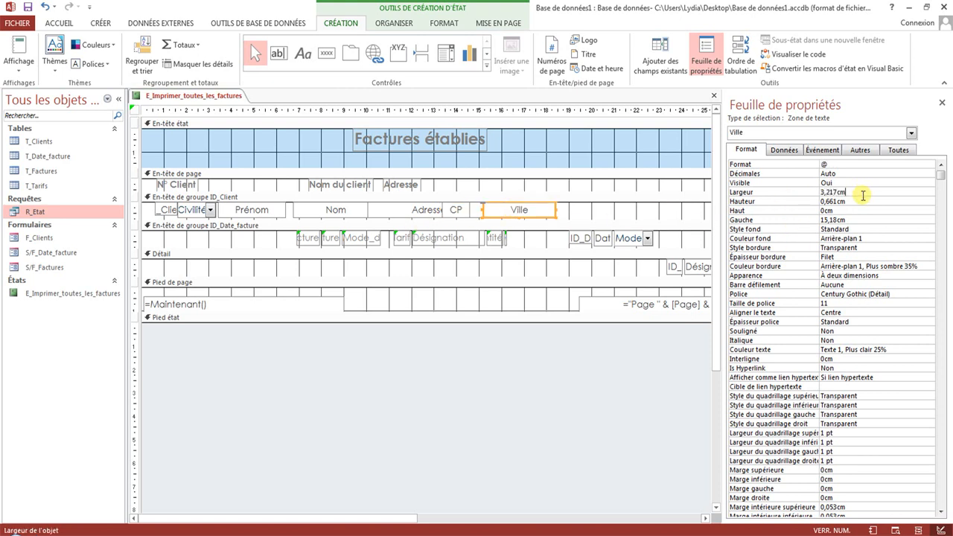
{"action": "left_click", "coordinate": [756, 194]}
{"action": "type", "text": "5,714"}
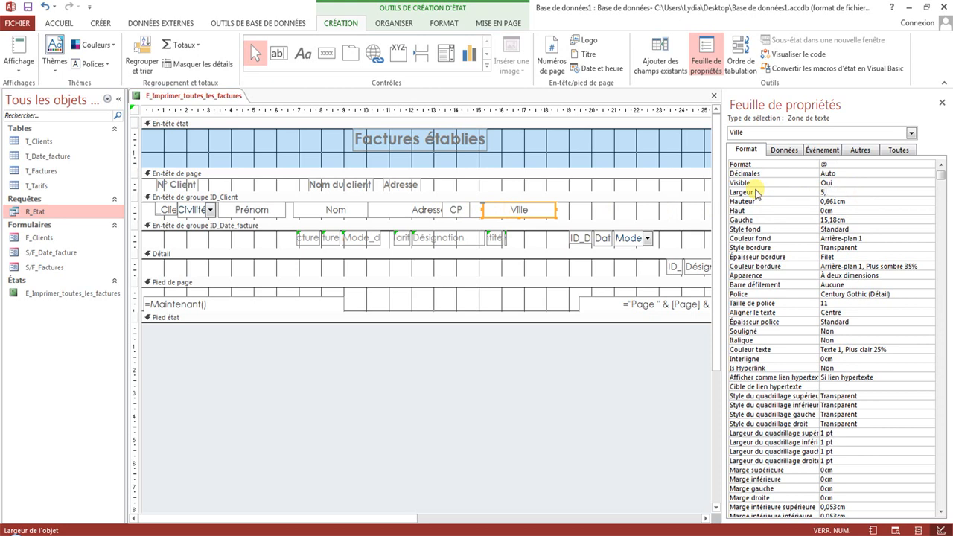
{"action": "left_click", "coordinate": [607, 209]}
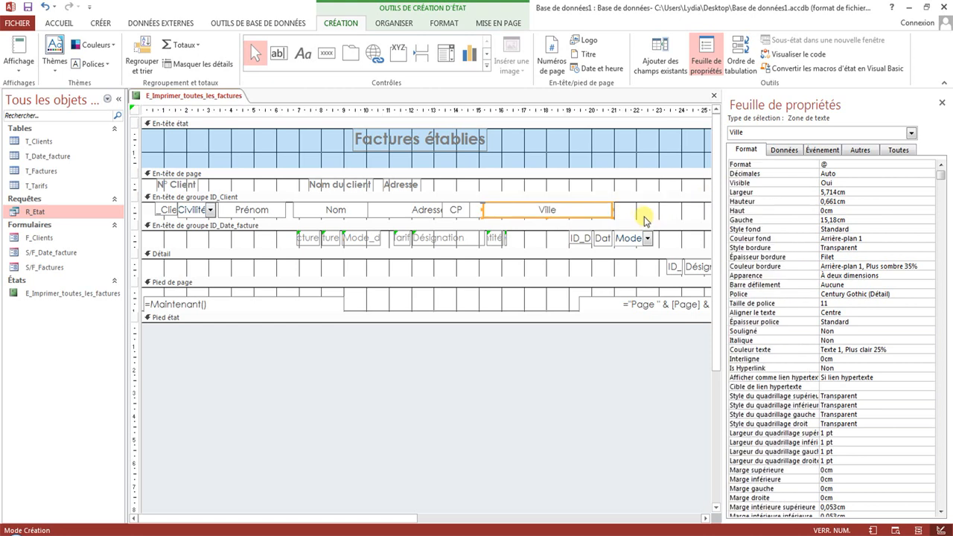
Set the height of all the fields in the ID_Client group header to 0.554 cm
{"action": "left_click_drag", "start_coordinate": [645, 219], "coordinate": [172, 212]}
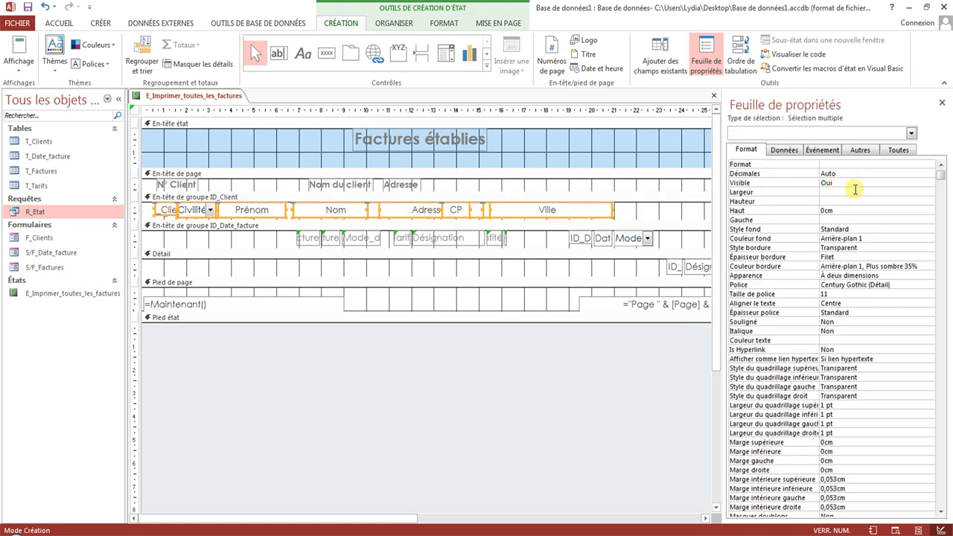
{"action": "left_click", "coordinate": [840, 201]}
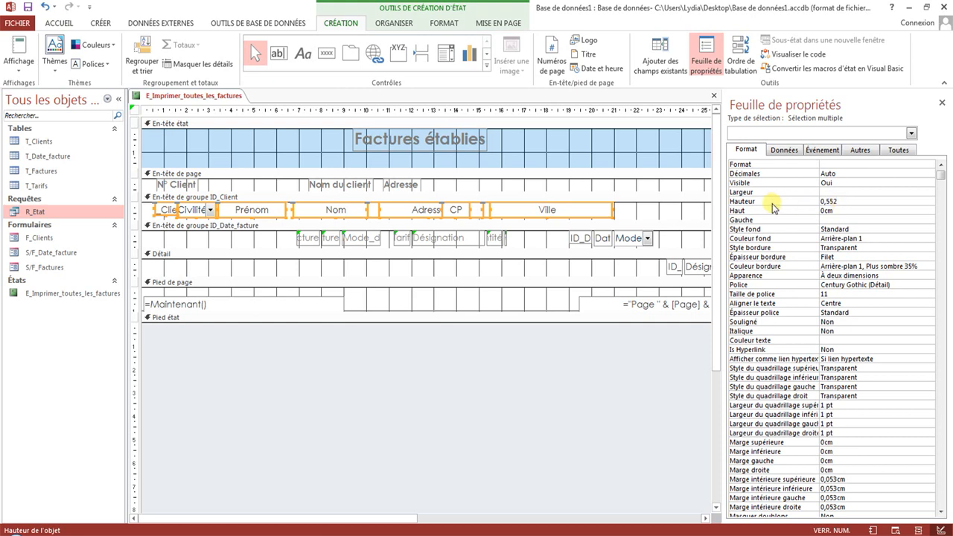
{"action": "left_click", "coordinate": [660, 214]}
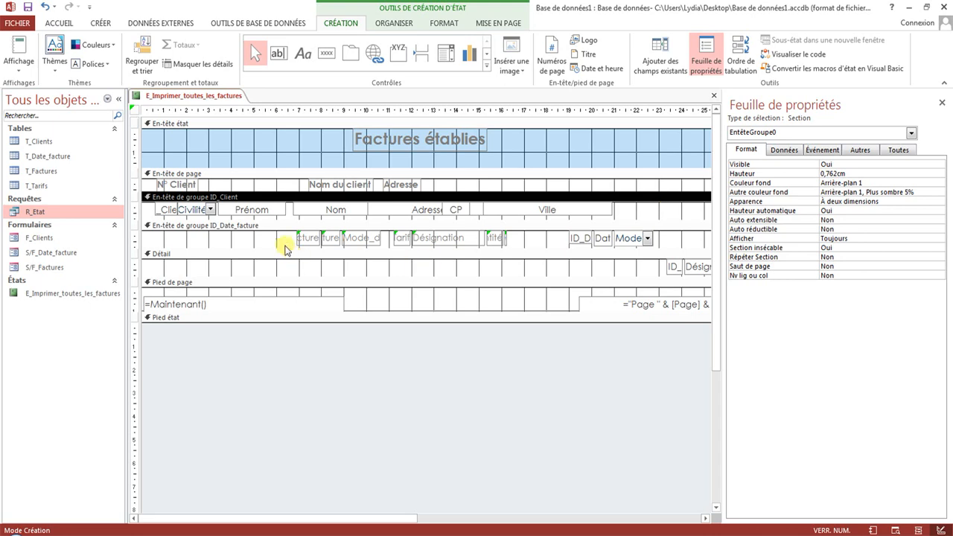
Shift the ID_Client and Civilité fields together to the left edge of the ID_Client group header
{"action": "left_click", "coordinate": [169, 210]}
{"action": "mouse_move", "coordinate": [171, 213]}
{"action": "left_mouse_down"}
{"action": "mouse_move", "coordinate": [153, 211]}
{"action": "mouse_move", "coordinate": [183, 212]}
{"action": "left_mouse_up"}
{"action": "left_click", "coordinate": [195, 211]}
Move Prénom, Nom and Adresse left so they follow Civilité side by side, with Adresse starting at about 9.5 cm
{"action": "left_click", "coordinate": [250, 213]}
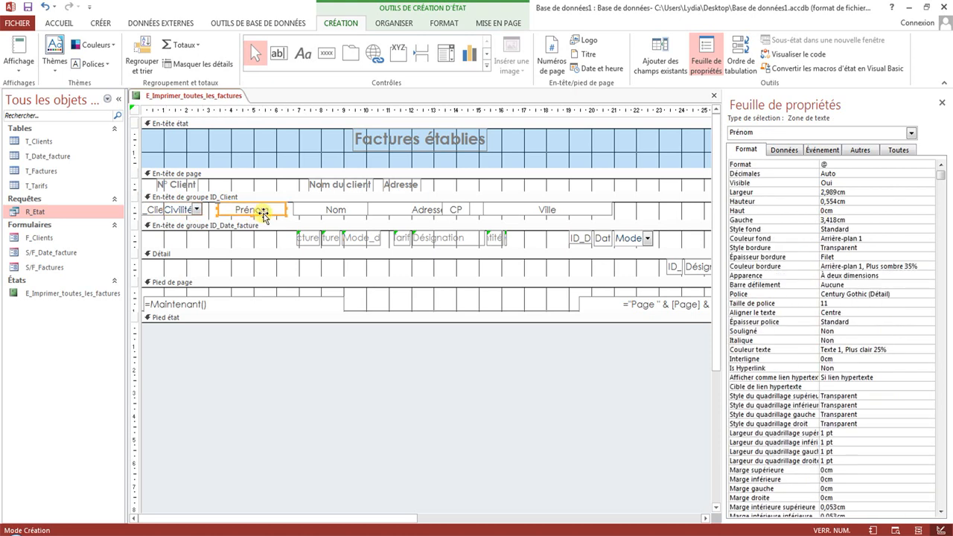
{"action": "left_click_drag", "start_coordinate": [250, 213], "coordinate": [233, 212]}
{"action": "left_click", "coordinate": [338, 211]}
{"action": "left_click_drag", "start_coordinate": [338, 211], "coordinate": [319, 215]}
{"action": "left_click", "coordinate": [393, 213]}
{"action": "left_click_drag", "start_coordinate": [402, 214], "coordinate": [390, 215]}
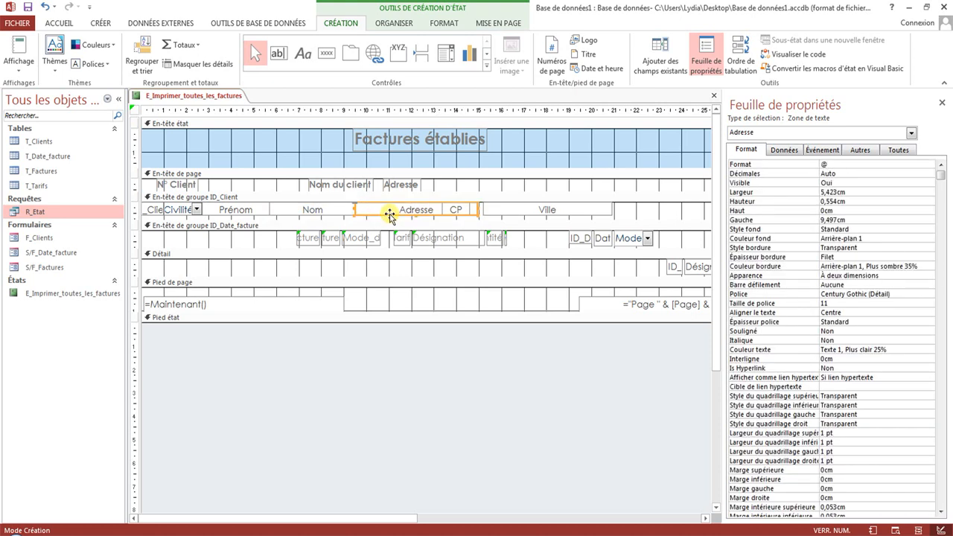
Send the Adresse field to the back, behind the overlapping CP field
{"action": "left_click", "coordinate": [491, 213]}
{"action": "left_click", "coordinate": [473, 213]}
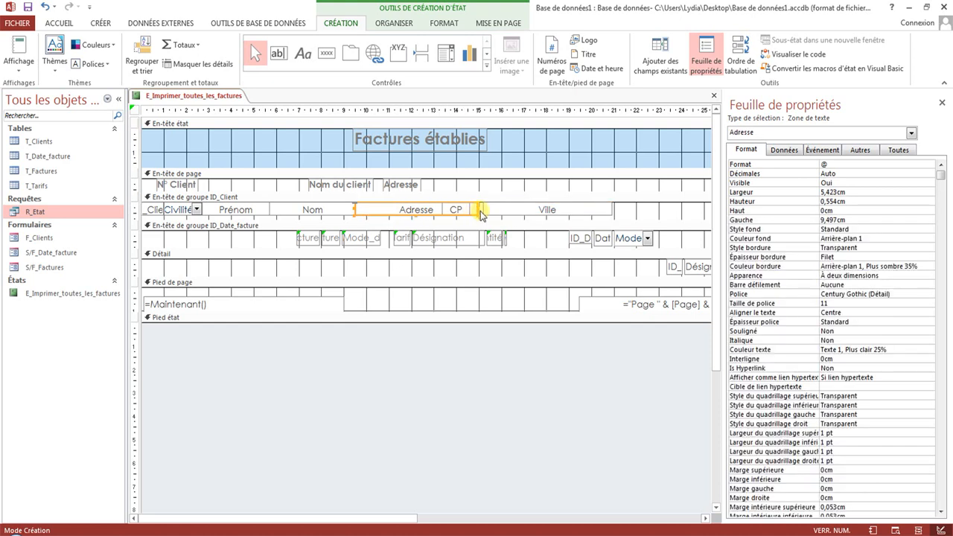
{"action": "right_click", "coordinate": [429, 214]}
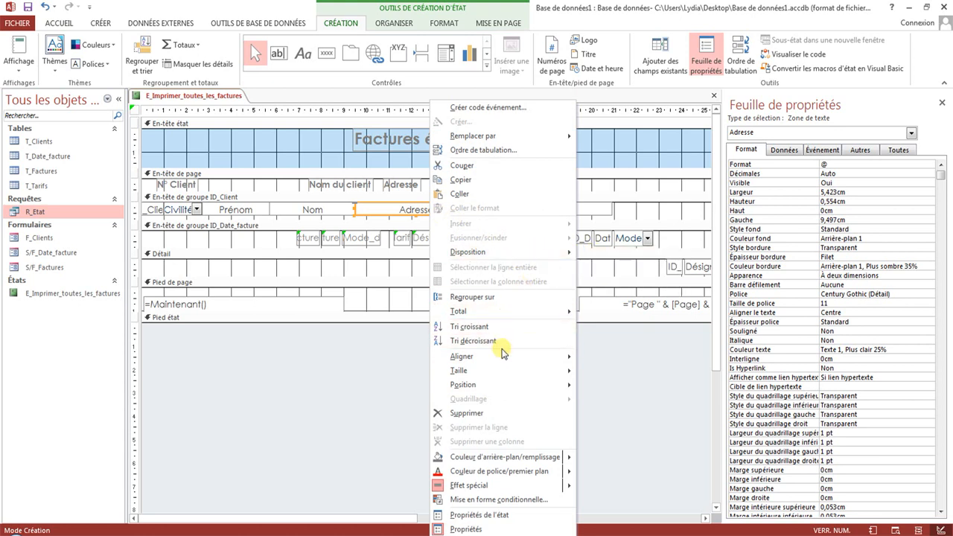
{"action": "mouse_move", "coordinate": [496, 385]}
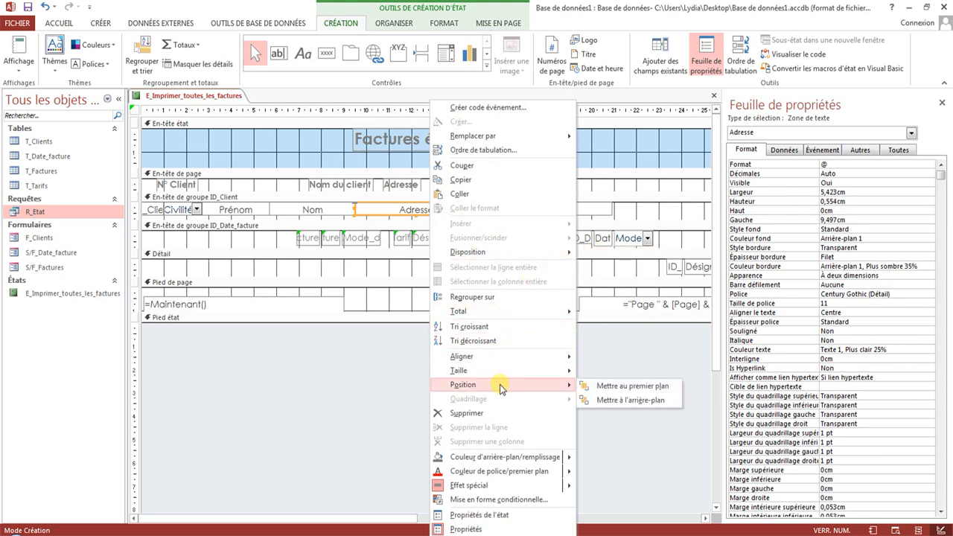
{"action": "left_click", "coordinate": [624, 400]}
{"action": "left_click", "coordinate": [488, 214]}
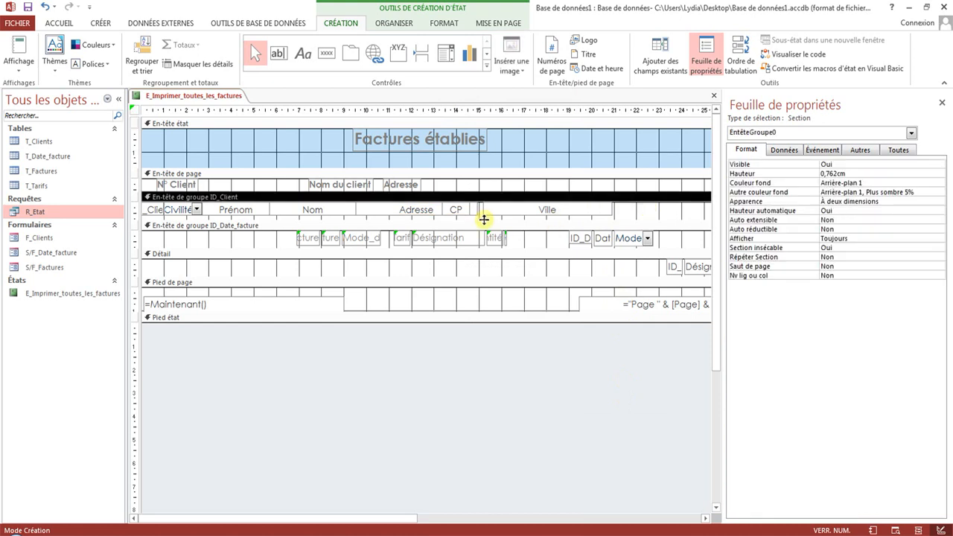
Place CP right after Adresse at about 15 cm and Ville right after CP at about 16.1 cm
{"action": "left_click", "coordinate": [459, 210]}
{"action": "left_click_drag", "start_coordinate": [467, 214], "coordinate": [502, 214]}
{"action": "left_click", "coordinate": [560, 214]}
{"action": "left_click_drag", "start_coordinate": [566, 214], "coordinate": [626, 215]}
{"action": "left_click", "coordinate": [494, 213]}
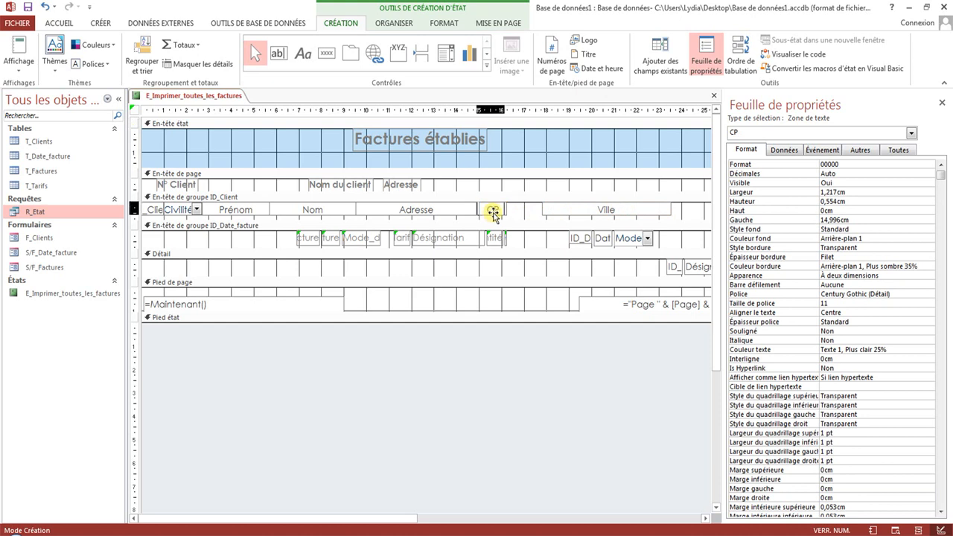
{"action": "left_click", "coordinate": [579, 212]}
{"action": "left_click_drag", "start_coordinate": [578, 211], "coordinate": [540, 210]}
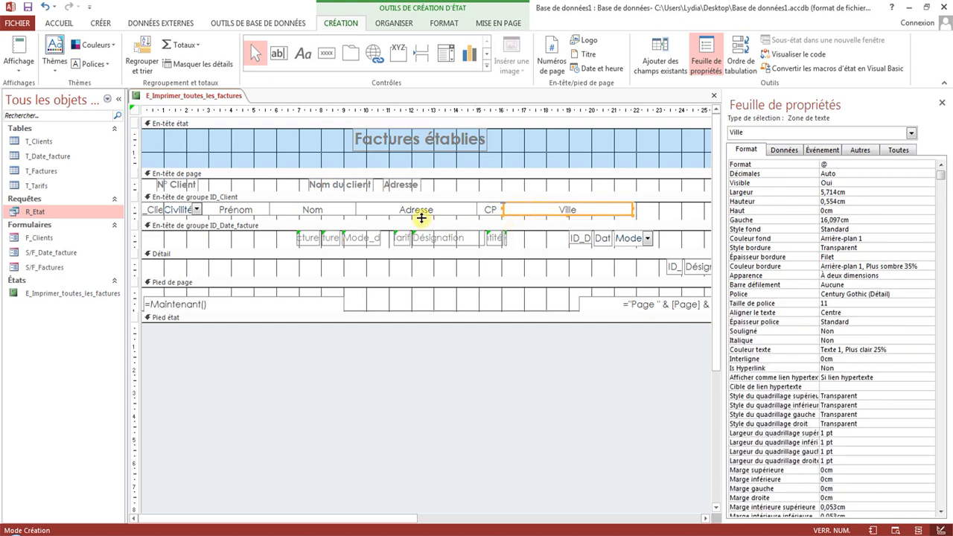
Reduce the ID_Client group header's height to just fit its fields and move the N° Client label to the page header's left edge
{"action": "left_click_drag", "start_coordinate": [423, 217], "coordinate": [424, 212]}
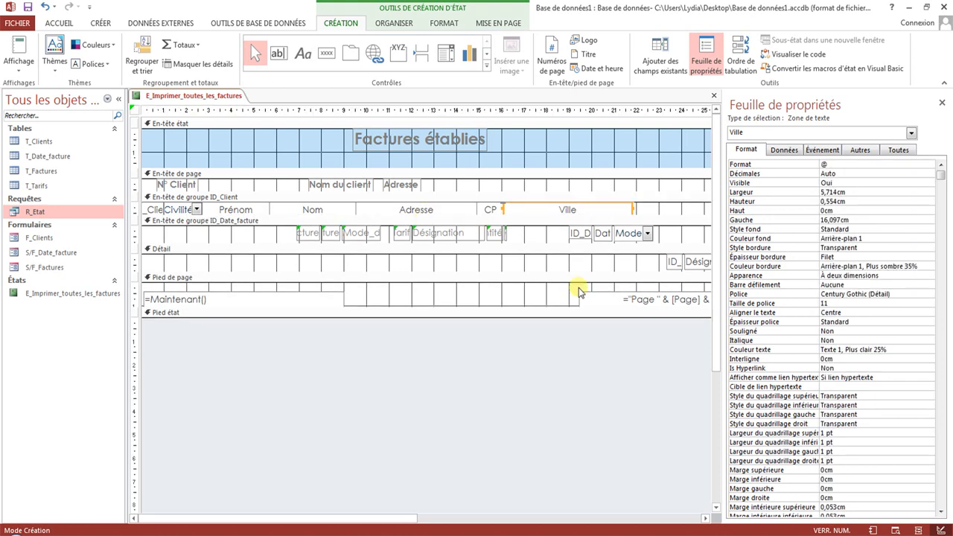
{"action": "left_click", "coordinate": [176, 185]}
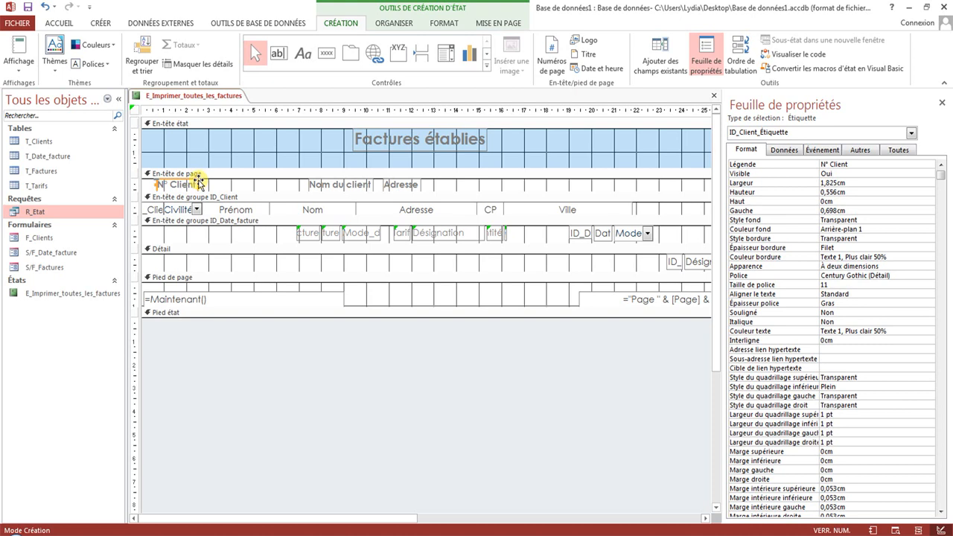
{"action": "left_click_drag", "start_coordinate": [199, 184], "coordinate": [182, 183]}
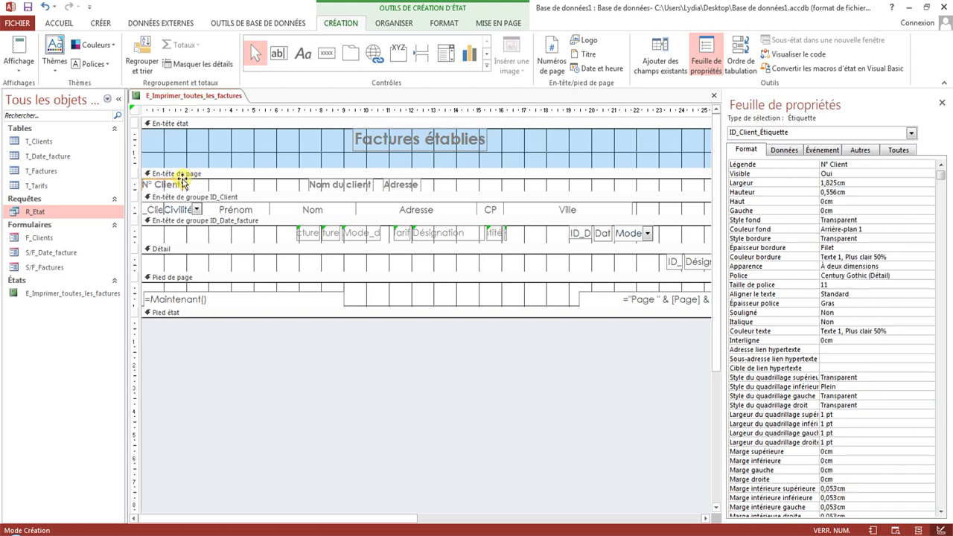
Widen ID_Client to about 1.9 cm with its neighbouring fields shifted right, and extend the Nom du client label's left edge to 1.905 cm
{"action": "left_click_drag", "start_coordinate": [655, 207], "coordinate": [165, 210]}
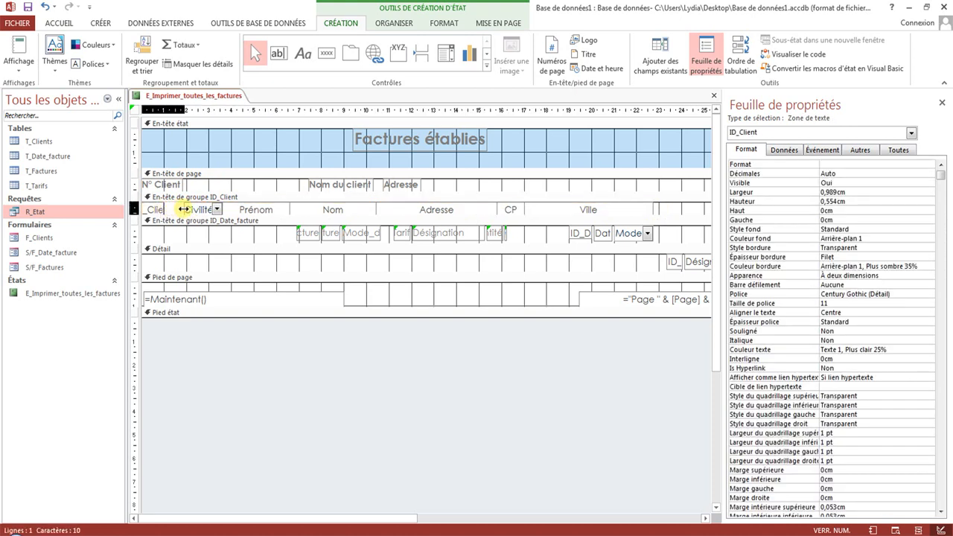
{"action": "left_click", "coordinate": [319, 185]}
{"action": "left_click_drag", "start_coordinate": [308, 184], "coordinate": [185, 184]}
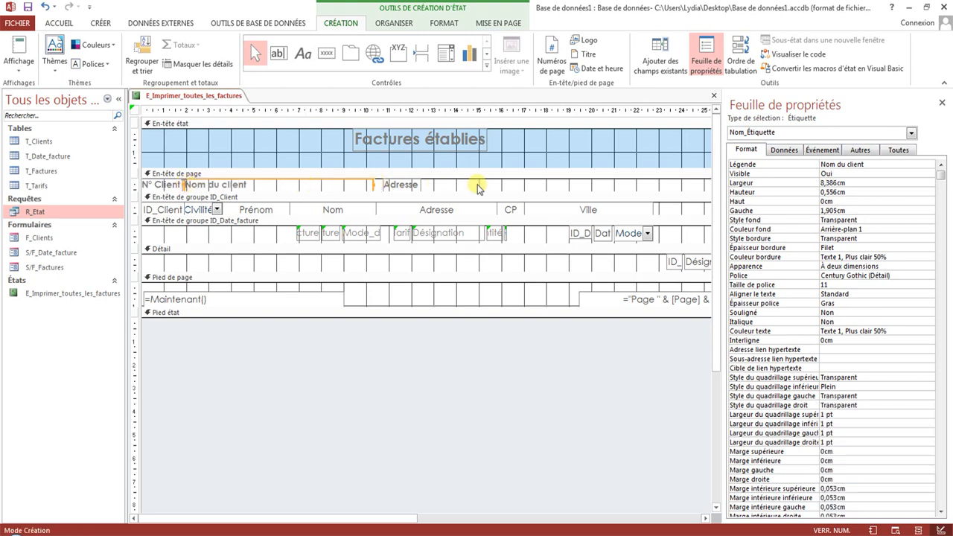
Centre the text of the N° Client, Nom du client and Adresse labels in the page header
{"action": "left_click_drag", "start_coordinate": [444, 185], "coordinate": [154, 186]}
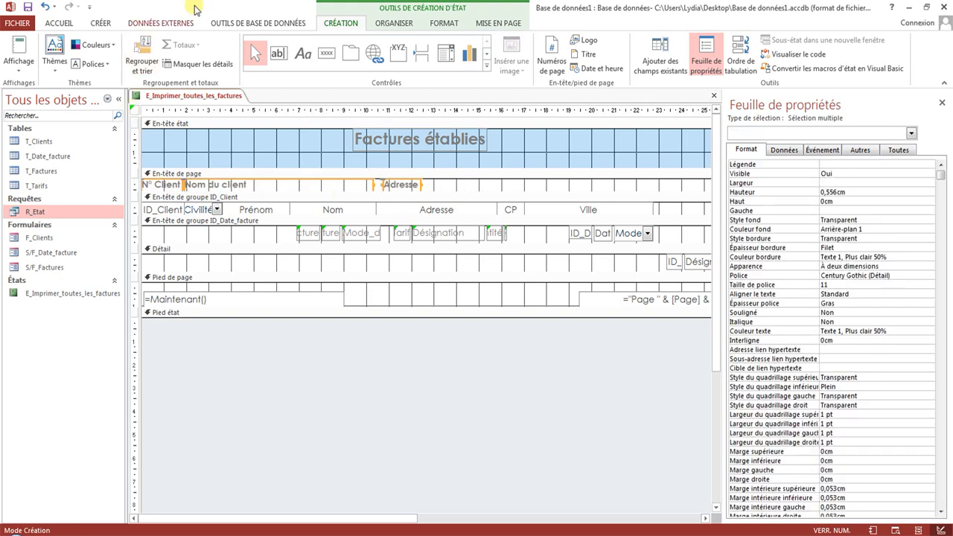
{"action": "left_click", "coordinate": [437, 30]}
{"action": "left_click", "coordinate": [189, 64]}
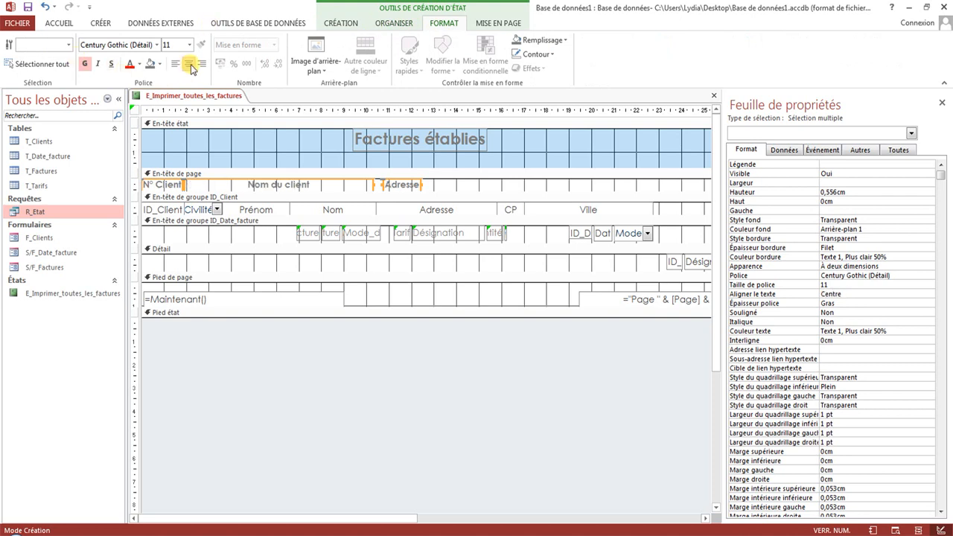
Move the Adresse label right to about 13.4 cm and extend the Nom du client label's right edge to about 10.4 cm
{"action": "left_click", "coordinate": [483, 192]}
{"action": "left_click", "coordinate": [398, 186]}
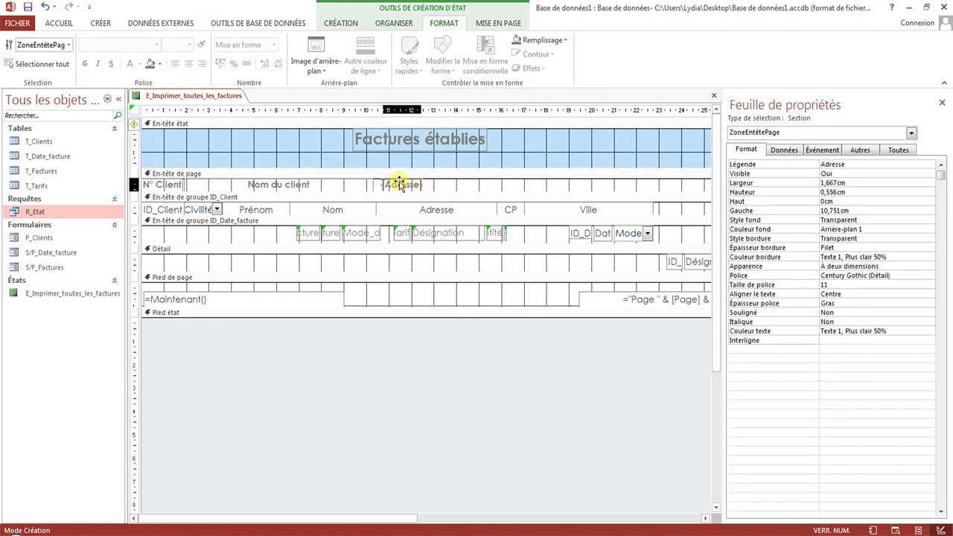
{"action": "left_click_drag", "start_coordinate": [382, 183], "coordinate": [434, 187]}
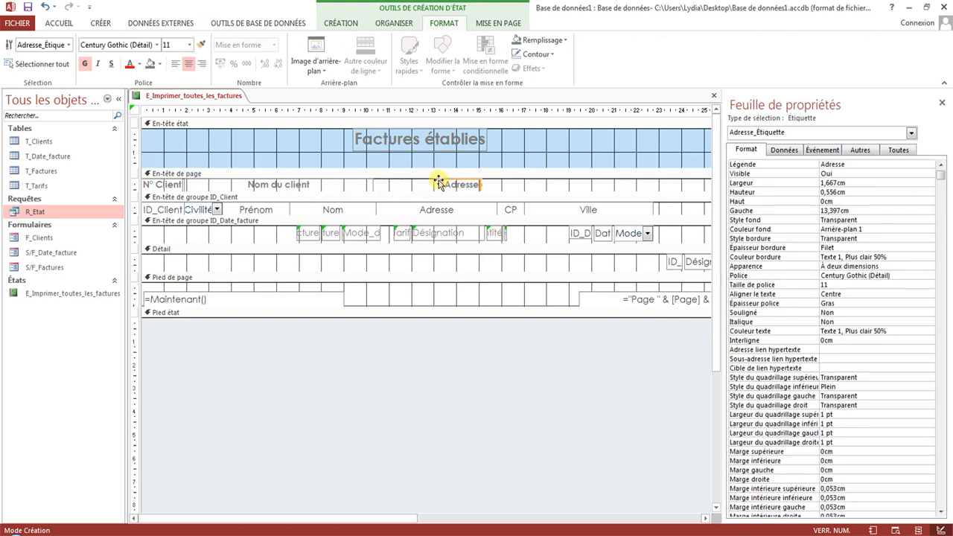
{"action": "left_click", "coordinate": [340, 185]}
{"action": "left_click_drag", "start_coordinate": [340, 186], "coordinate": [380, 182]}
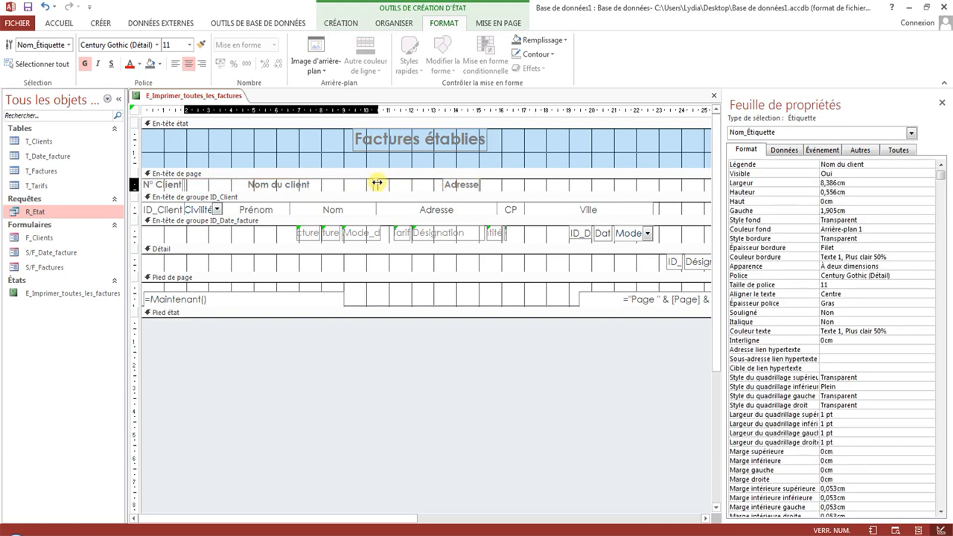
{"action": "left_click", "coordinate": [379, 185]}
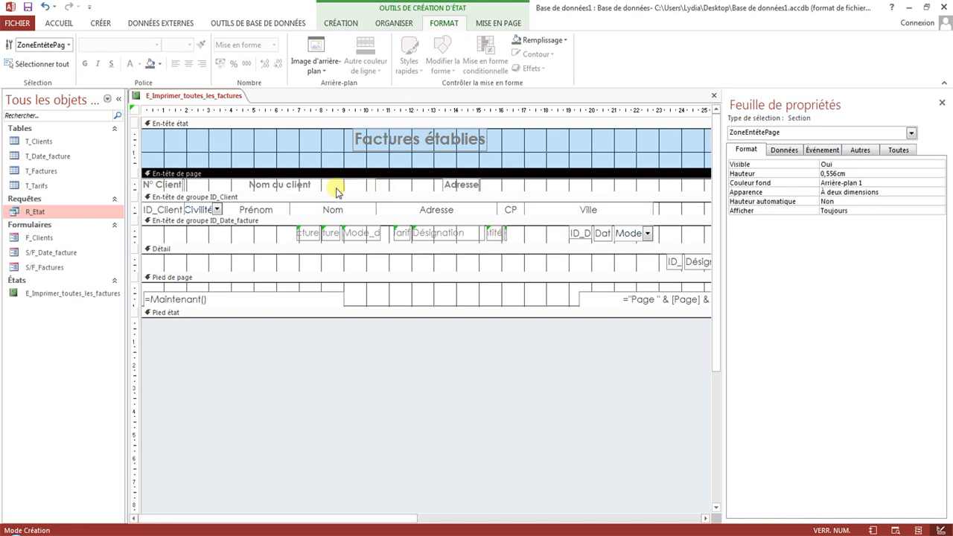
Stretch the Adresse label from about 10.4 cm to a width of about 12.3 cm, spanning the Adresse, CP and Ville fields
{"action": "left_click", "coordinate": [444, 185]}
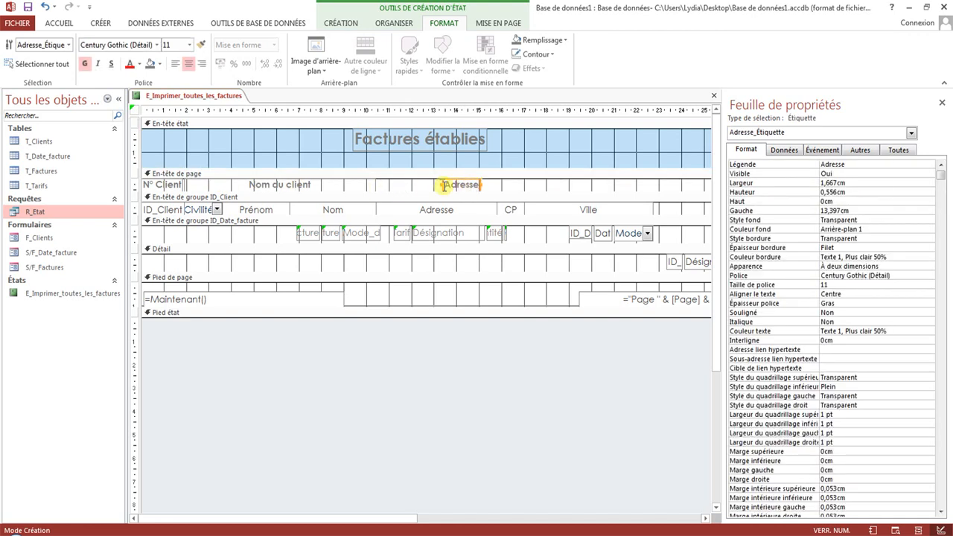
{"action": "left_click_drag", "start_coordinate": [443, 185], "coordinate": [375, 185]}
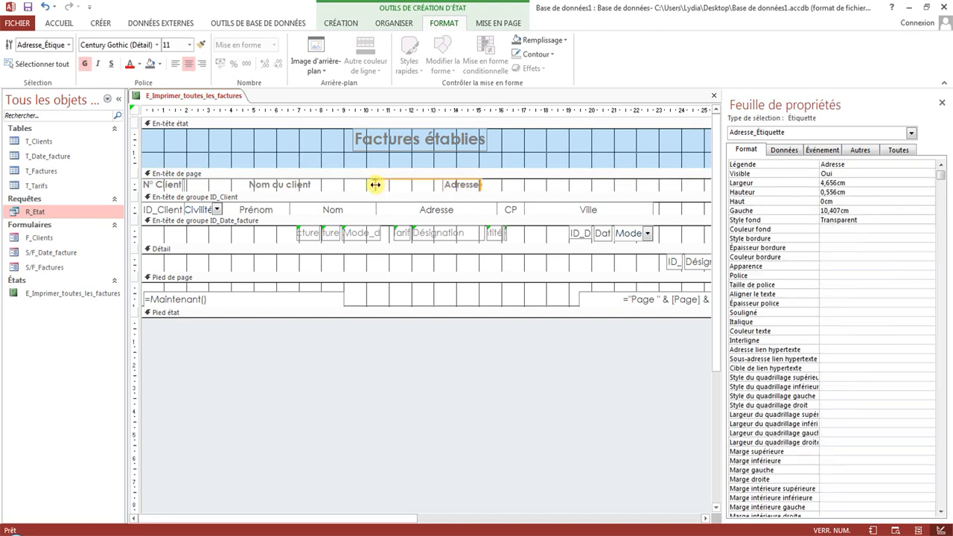
{"action": "left_click_drag", "start_coordinate": [481, 188], "coordinate": [653, 182]}
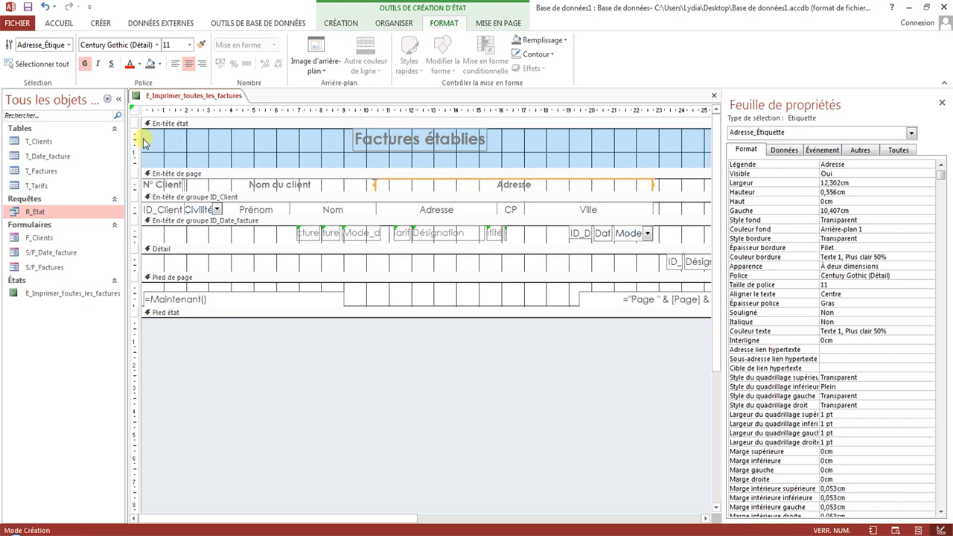
Check the centred header labels against the client data in report view and return to design view
{"action": "right_click", "coordinate": [159, 97]}
{"action": "left_click", "coordinate": [206, 154]}
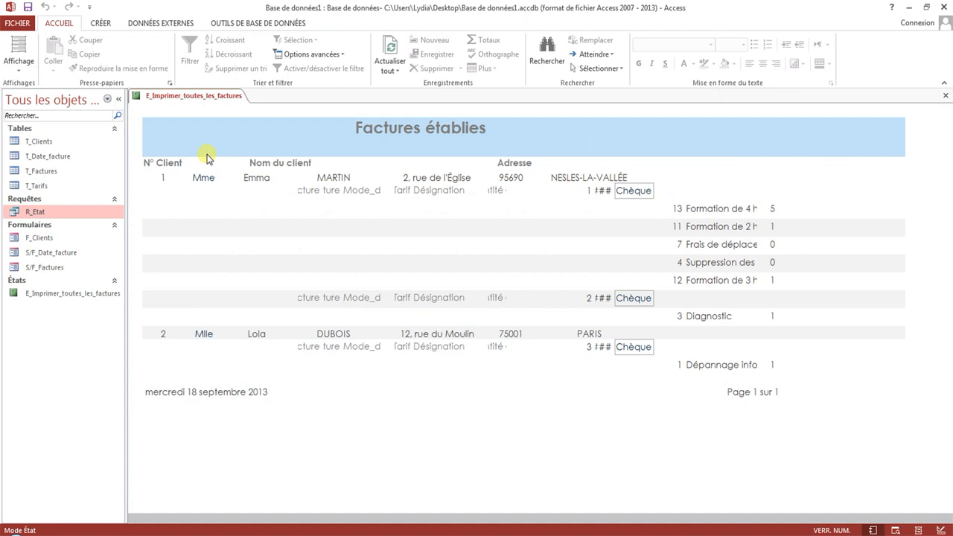
{"action": "right_click", "coordinate": [192, 95]}
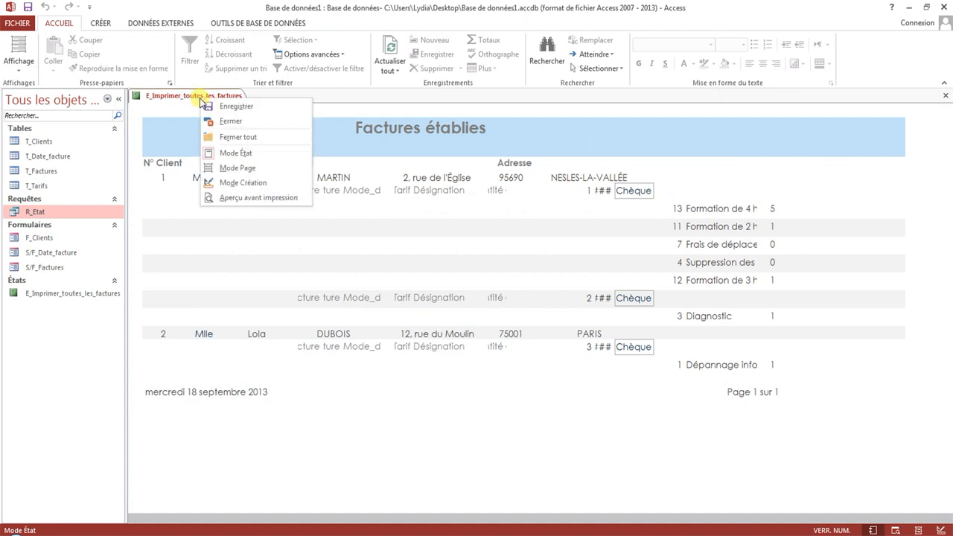
{"action": "left_click", "coordinate": [222, 181]}
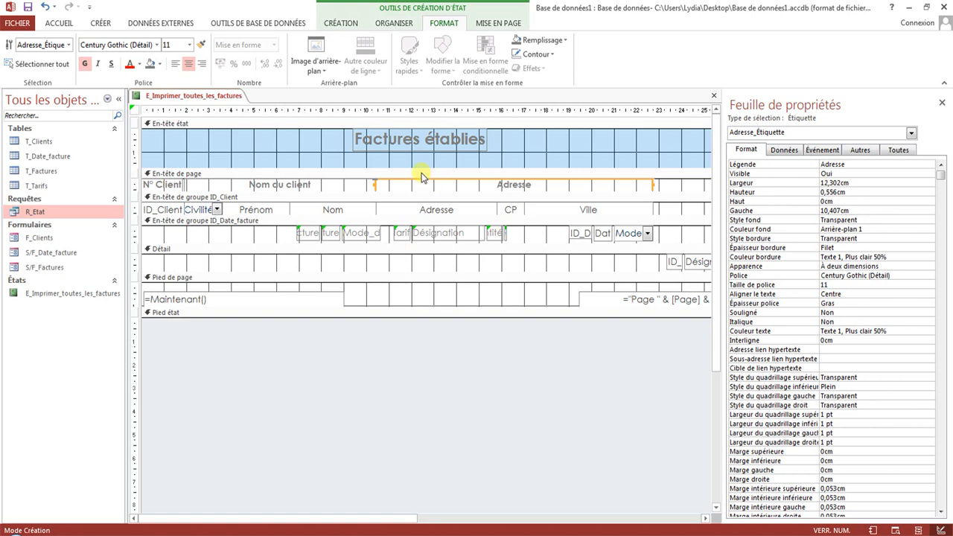
Reduce the report header's height to just fit the Factures établies title and close the property sheet
{"action": "left_click_drag", "start_coordinate": [421, 168], "coordinate": [422, 151]}
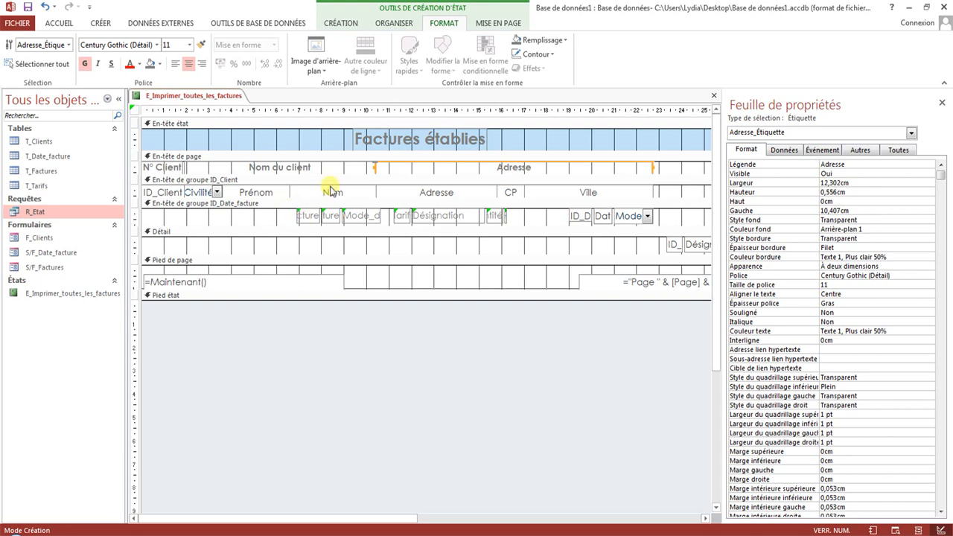
{"action": "left_click", "coordinate": [943, 103]}
Check the shortened report header in report view and return to design view
{"action": "right_click", "coordinate": [198, 96]}
{"action": "left_click", "coordinate": [253, 147]}
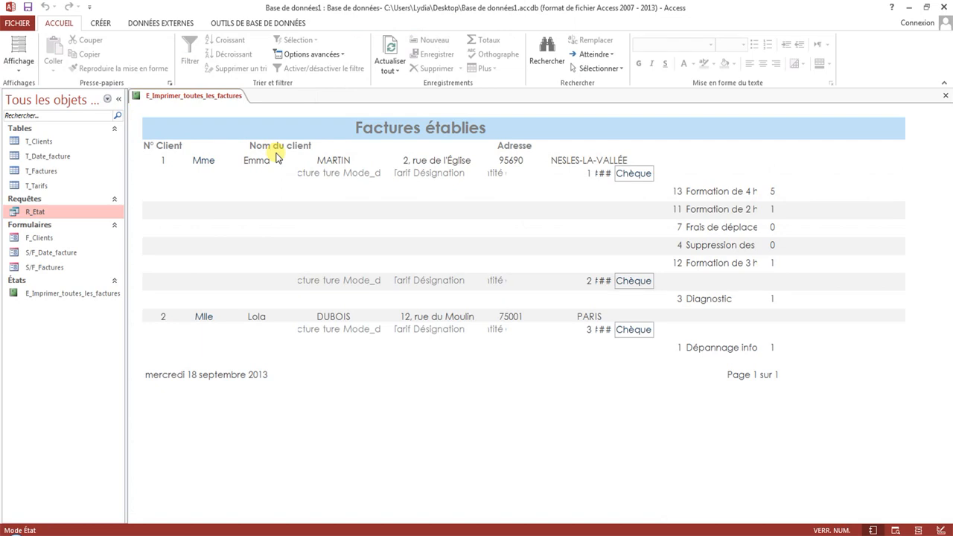
{"action": "right_click", "coordinate": [221, 101]}
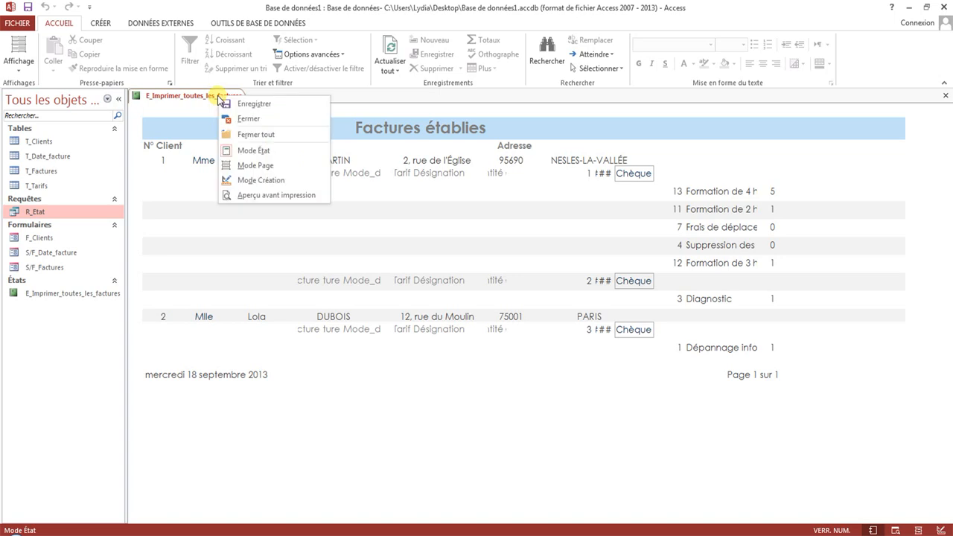
{"action": "left_click", "coordinate": [253, 180]}
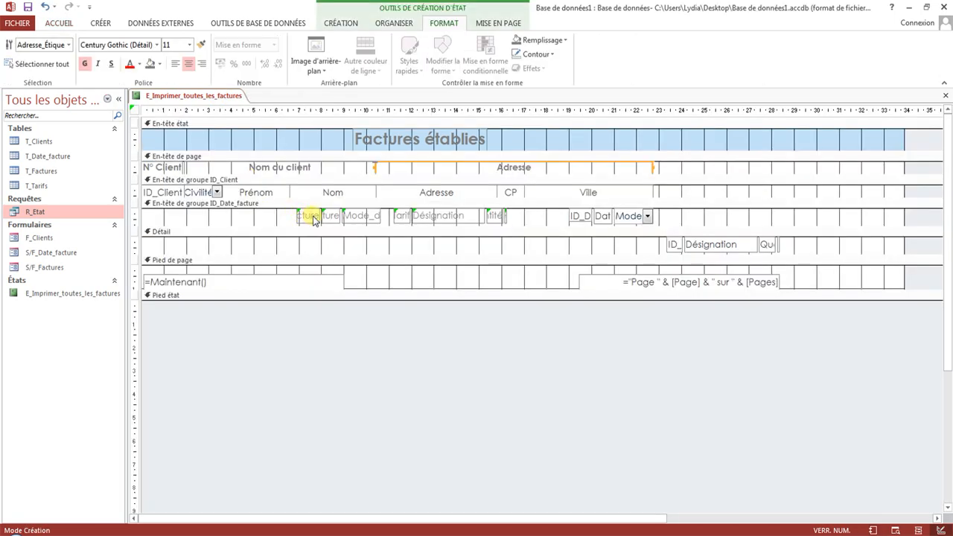
Transfer the invoice number, date and payment mode fields from the ID_Date_facture group header into the Détail section, starting at about 2.9 cm
{"action": "left_click", "coordinate": [535, 219]}
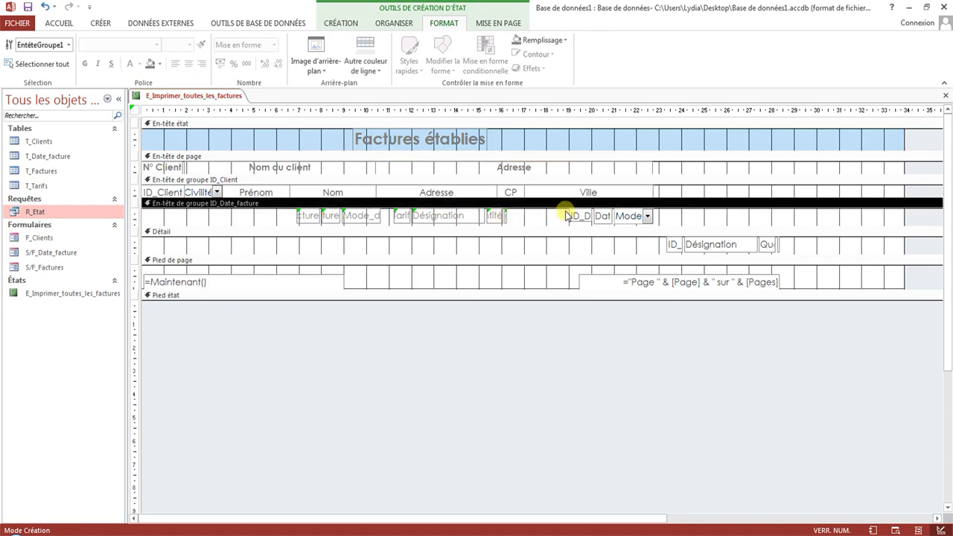
{"action": "left_click_drag", "start_coordinate": [560, 215], "coordinate": [699, 231]}
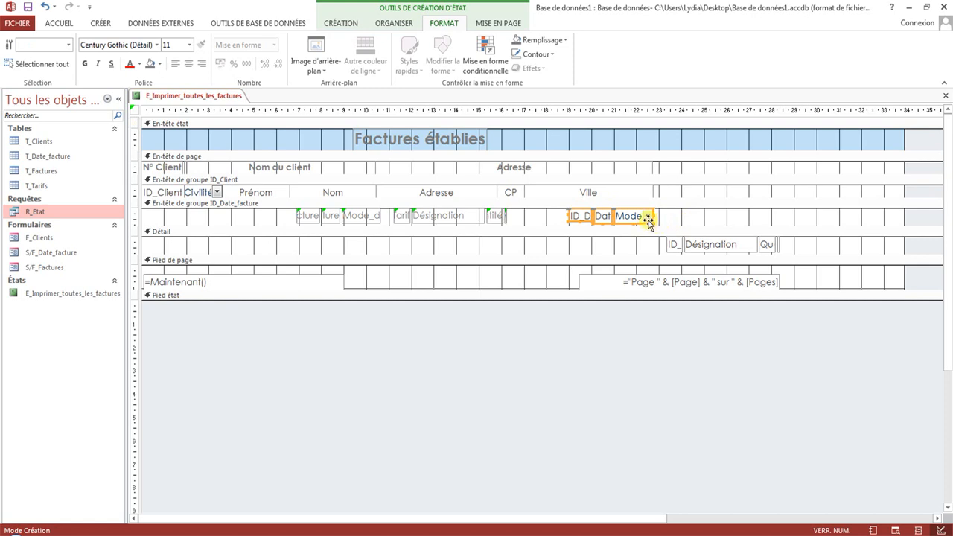
{"action": "key", "text": "ctrl+x"}
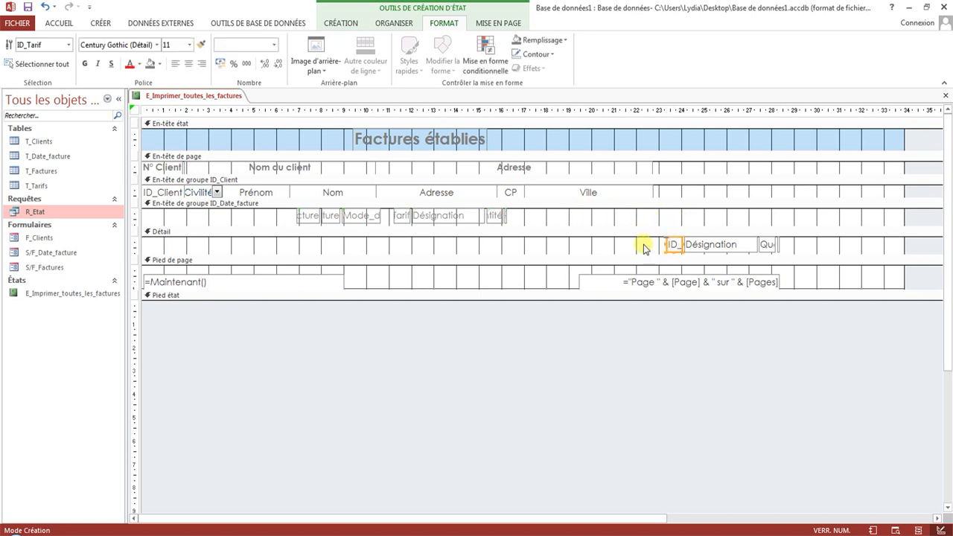
{"action": "left_click", "coordinate": [615, 248]}
{"action": "key", "text": "ctrl+v"}
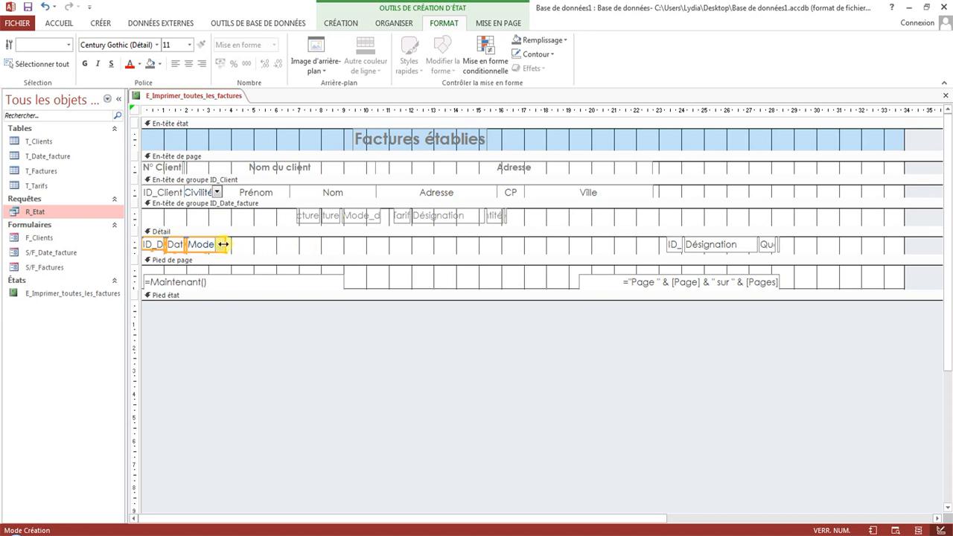
{"action": "left_click_drag", "start_coordinate": [222, 244], "coordinate": [283, 236]}
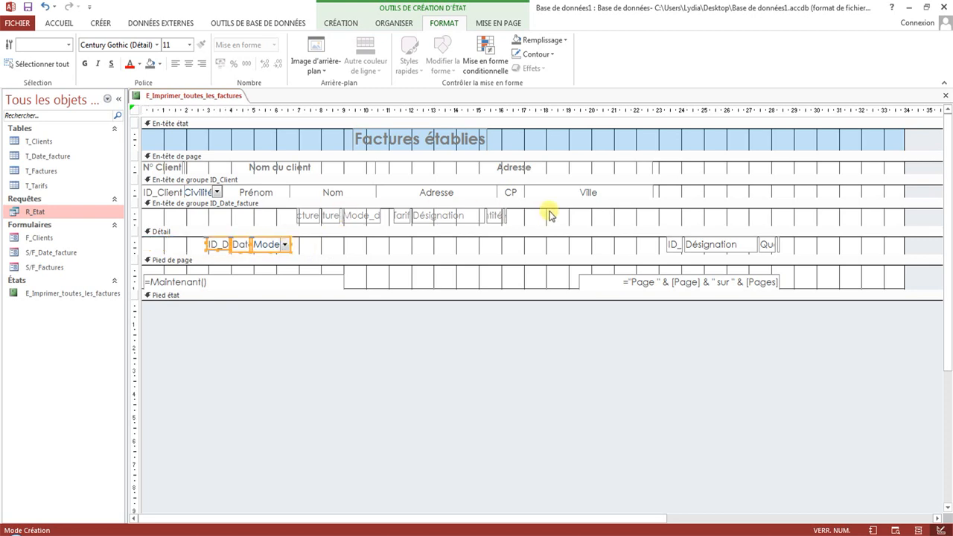
Move the ID_Date_facture header labels left to about 0.8 cm and the ID_Tarif through Prix_unitaire detail fields left to about 7.2 cm
{"action": "left_click_drag", "start_coordinate": [549, 213], "coordinate": [176, 221]}
{"action": "left_click_drag", "start_coordinate": [642, 252], "coordinate": [822, 232]}
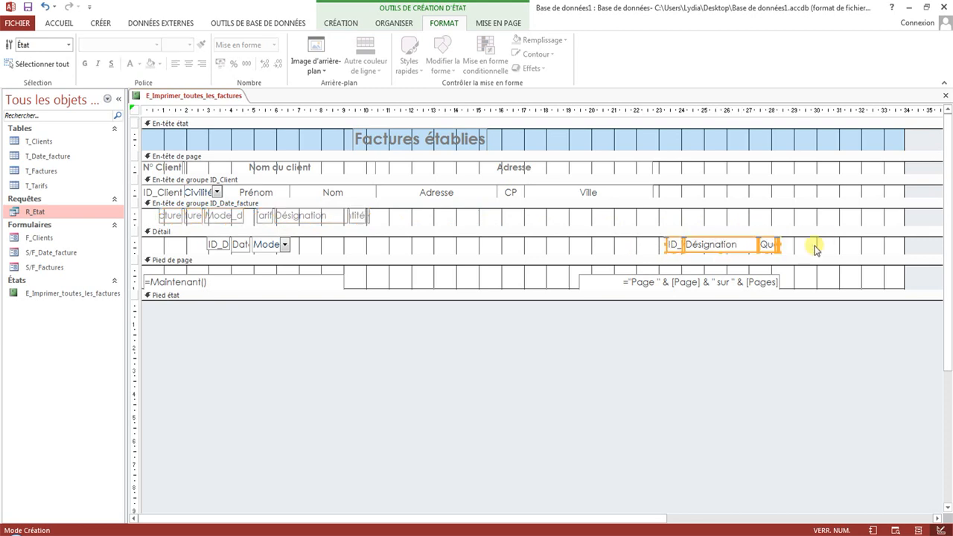
{"action": "left_click_drag", "start_coordinate": [769, 250], "coordinate": [409, 247]}
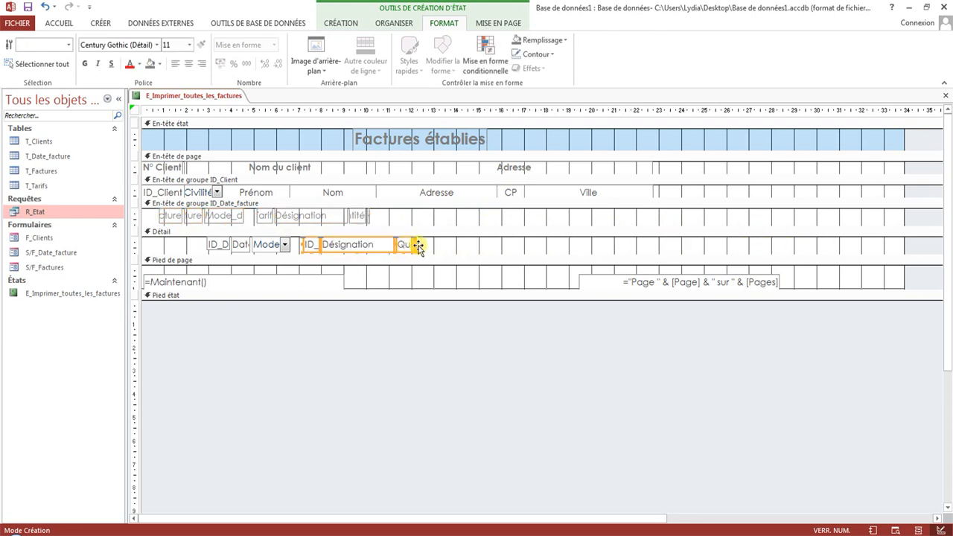
Widen the Prix_unitaire label to end at about 12.2 cm and the Prix_unitaire detail field to end at about 16 cm
{"action": "left_click", "coordinate": [371, 218]}
{"action": "left_click_drag", "start_coordinate": [368, 216], "coordinate": [417, 216]}
{"action": "left_click", "coordinate": [418, 246]}
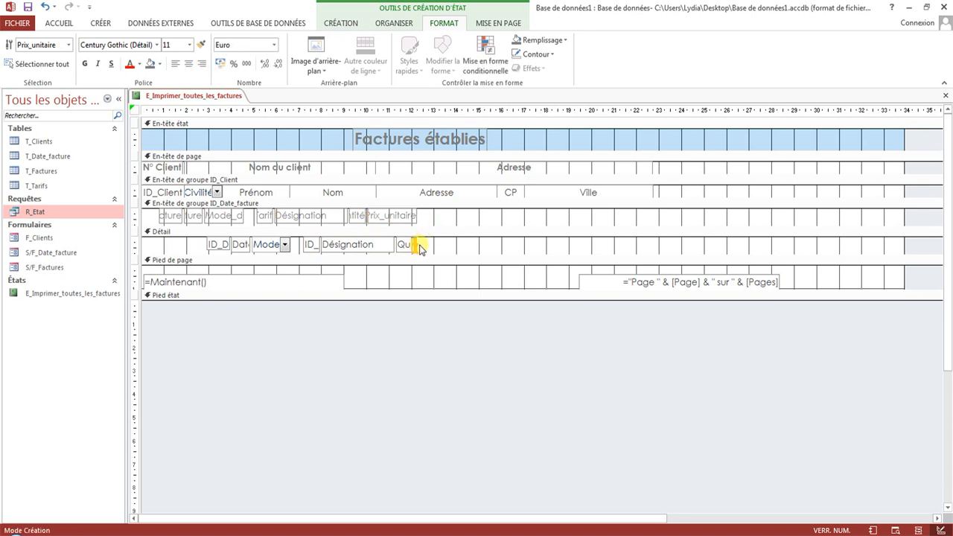
{"action": "left_click_drag", "start_coordinate": [418, 247], "coordinate": [502, 245]}
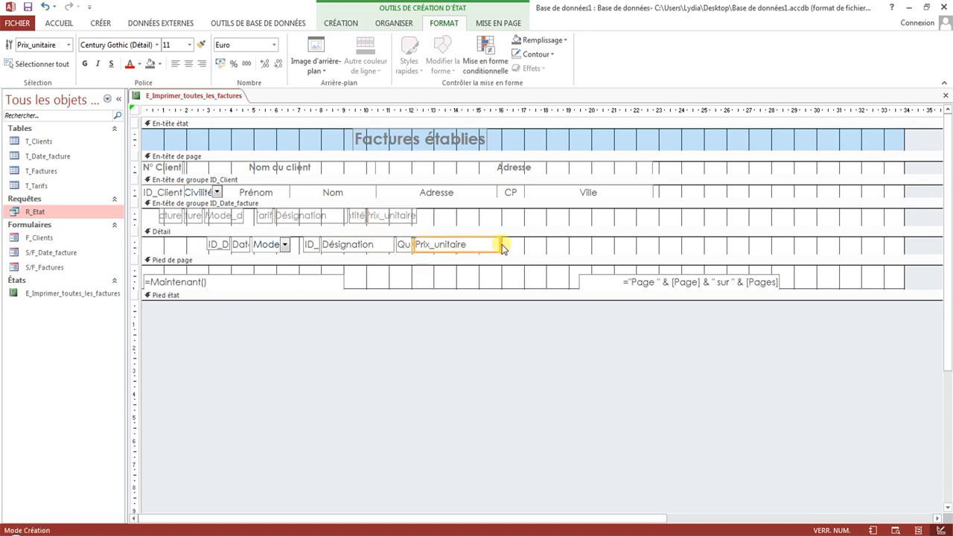
Check the rearranged invoice lines and unit prices in report view and return to design view
{"action": "right_click", "coordinate": [159, 101]}
{"action": "left_click", "coordinate": [192, 149]}
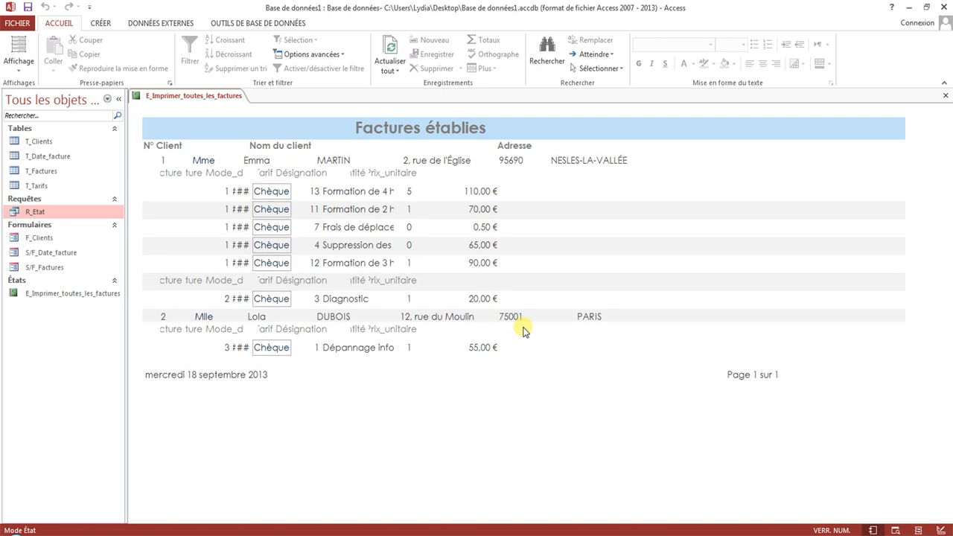
{"action": "right_click", "coordinate": [209, 96]}
{"action": "left_click", "coordinate": [246, 181]}
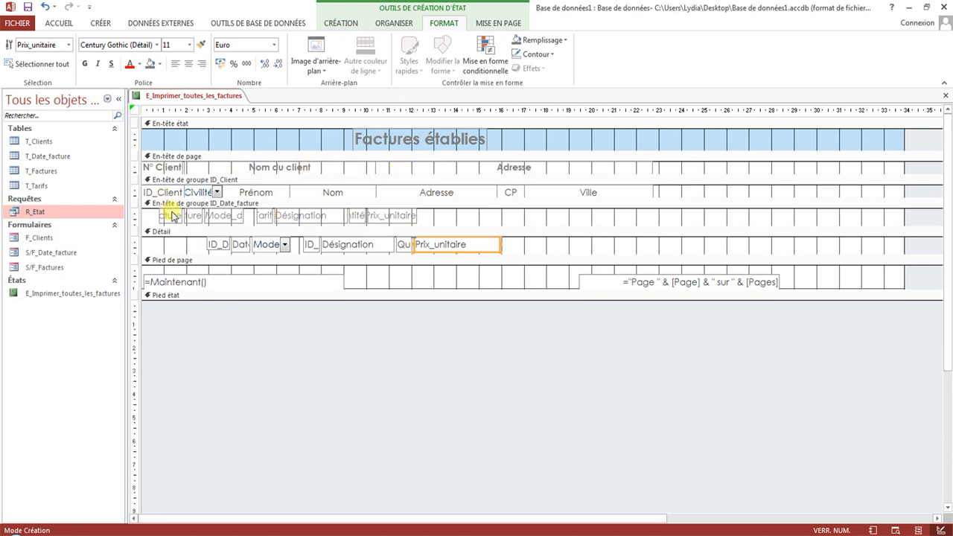
Change the ID_Date_facture label's caption in the group header to "N° facture"
{"action": "left_click", "coordinate": [171, 216]}
{"action": "left_click", "coordinate": [173, 216]}
{"action": "left_click_drag", "start_coordinate": [148, 215], "coordinate": [195, 227]}
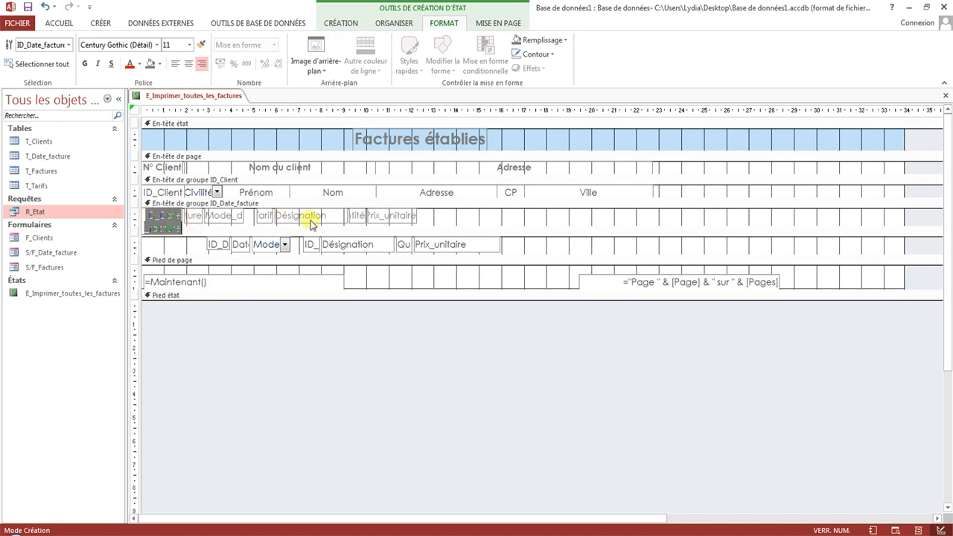
{"action": "key", "text": "Caps_Lock"}
{"action": "key", "text": "BackSpace"}
{"action": "type", "text": "N°"}
{"action": "key", "text": "Caps_Lock"}
{"action": "type", "text": "fact"}
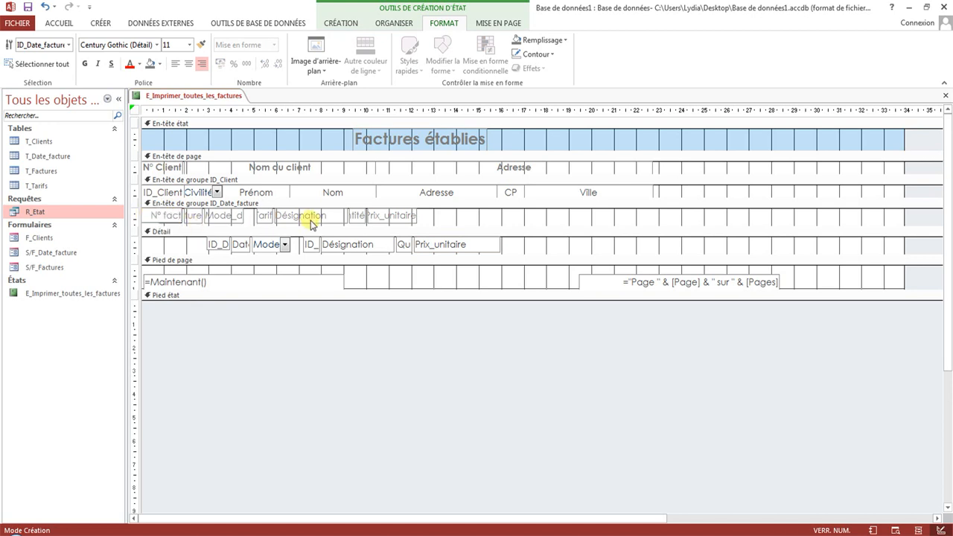
{"action": "type", "text": "ure"}
{"action": "left_click", "coordinate": [304, 227]}
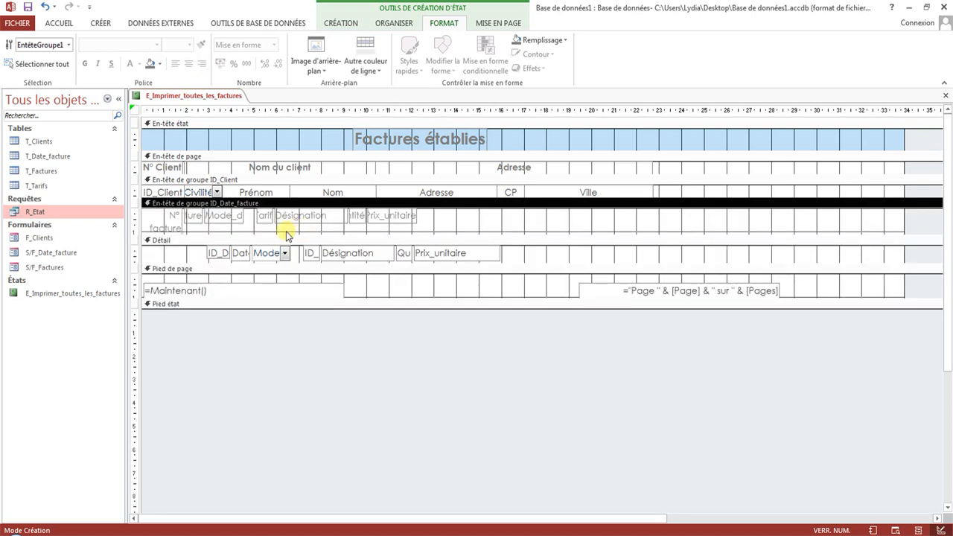
Shorten the Date_facture label's caption in the group header to "Date"
{"action": "left_click", "coordinate": [196, 217]}
{"action": "left_click", "coordinate": [196, 218]}
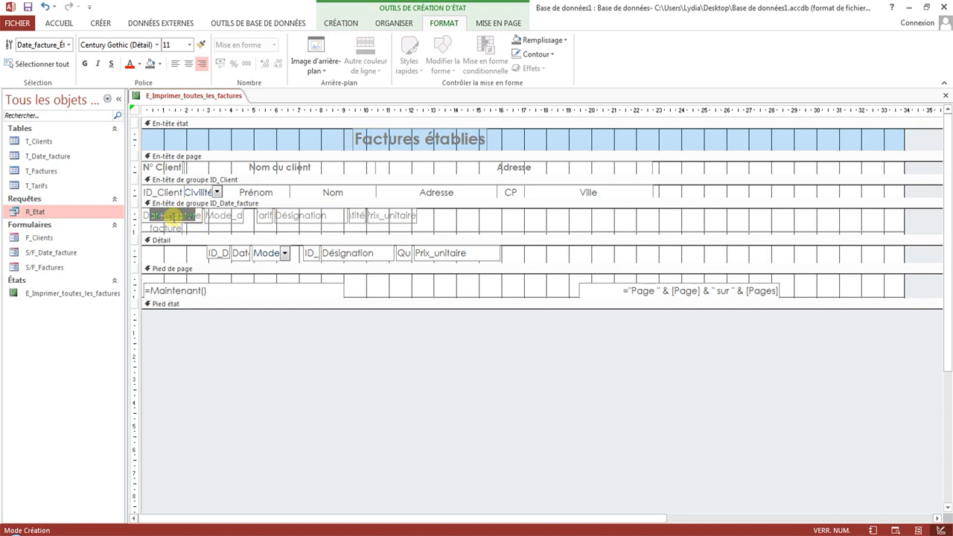
{"action": "left_click_drag", "start_coordinate": [166, 216], "coordinate": [228, 221]}
{"action": "key", "text": "BackSpace"}
{"action": "key", "text": "Return"}
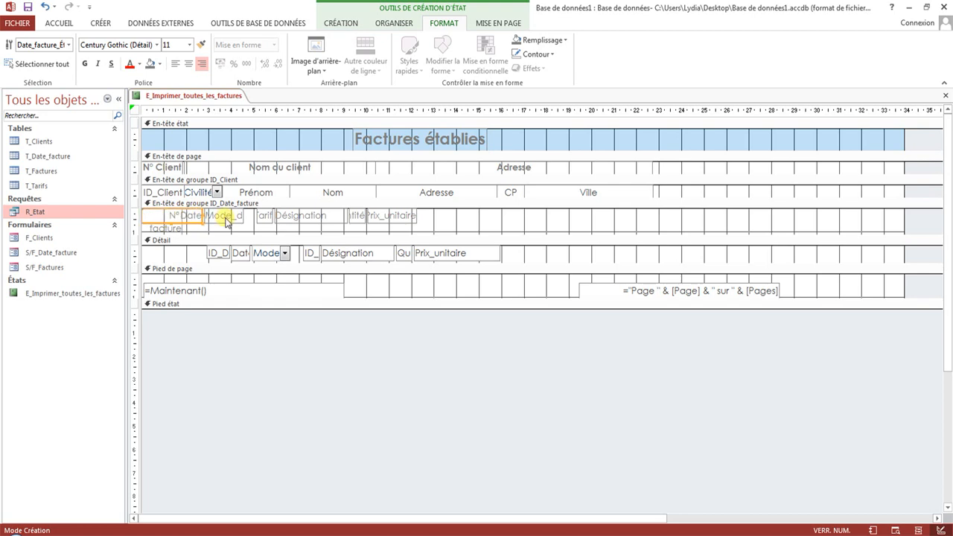
{"action": "left_click", "coordinate": [212, 227]}
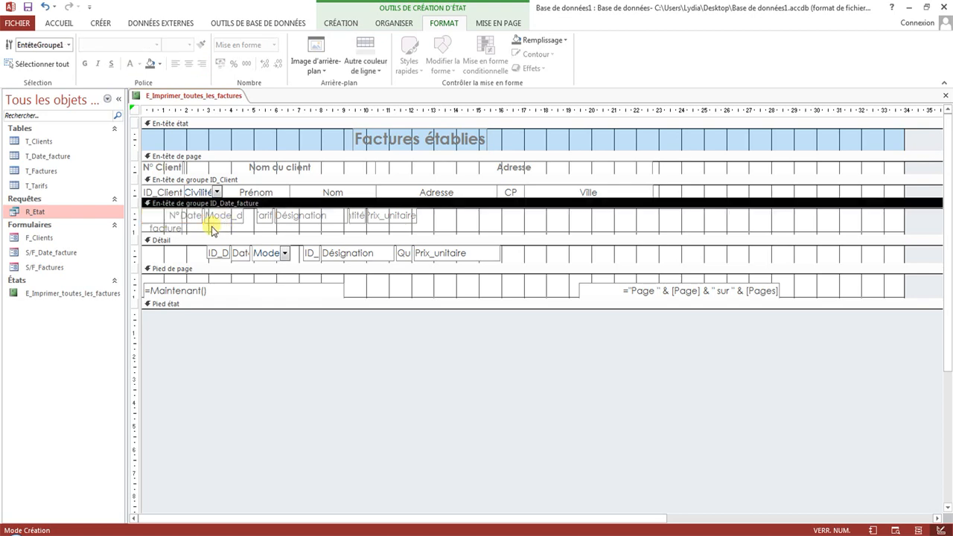
Shift the ID_Date_facture group header labels from Date through Prix_unitaire so that the Date label starts at about 4 cm
{"action": "left_click_drag", "start_coordinate": [471, 223], "coordinate": [301, 225]}
{"action": "left_click", "coordinate": [210, 223]}
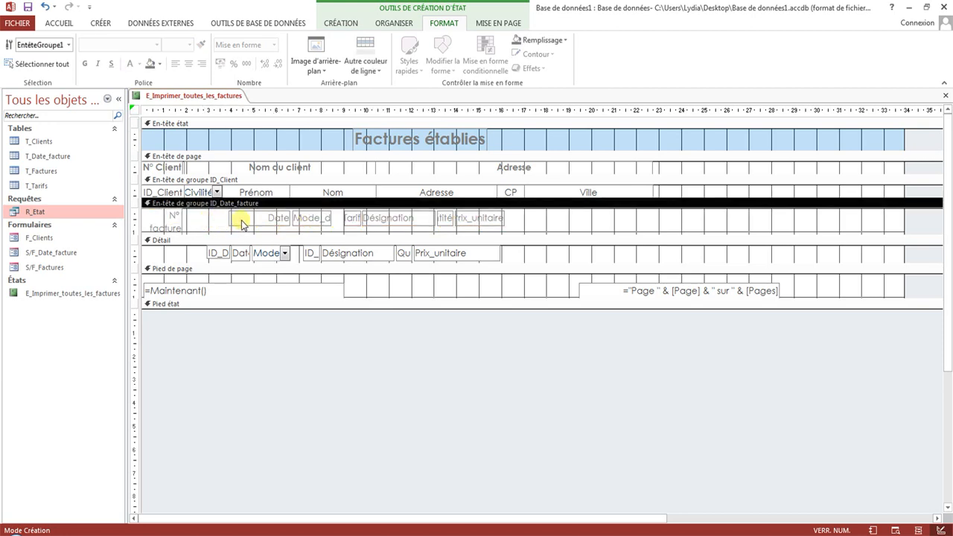
{"action": "left_click", "coordinate": [245, 224]}
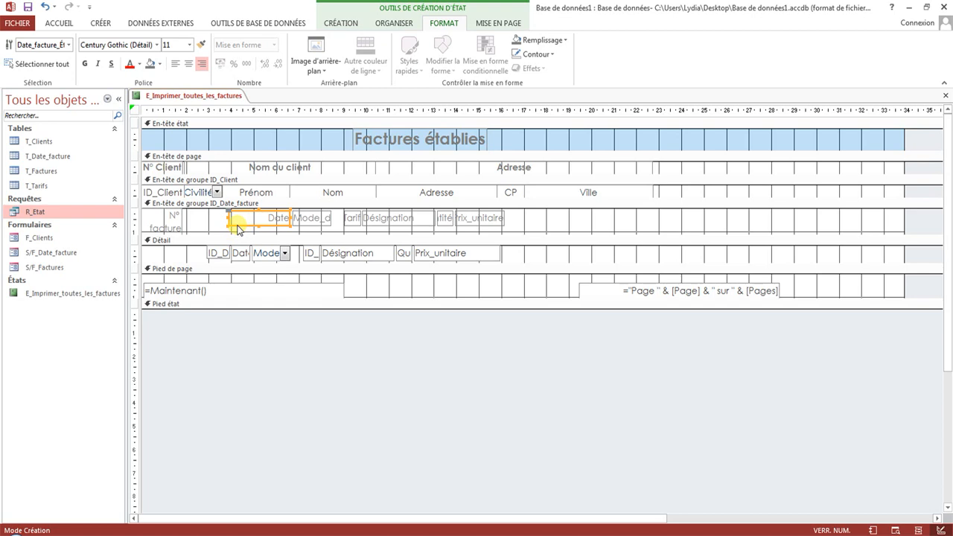
{"action": "left_click", "coordinate": [356, 223]}
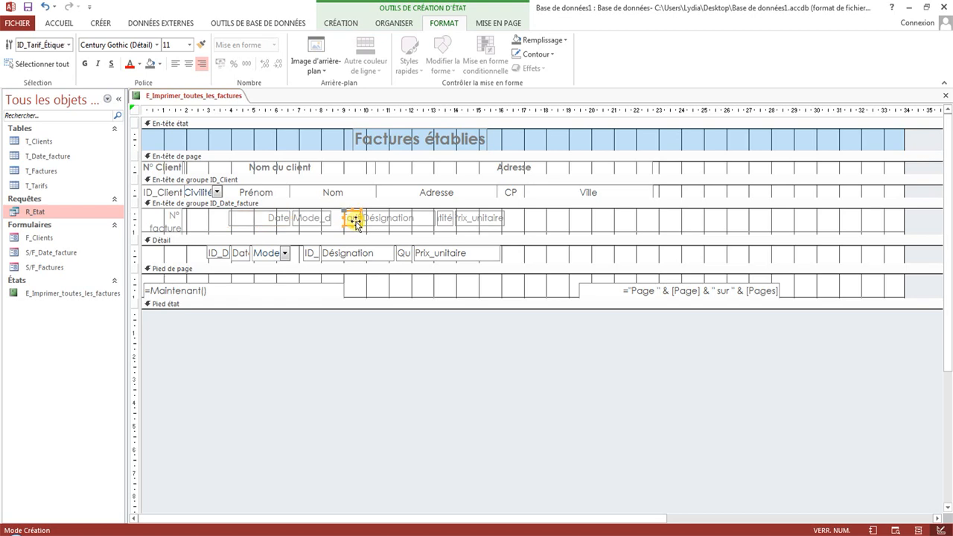
Change the Mode_de_paiement label's caption in the ID_Date_facture group header to "Mode de paiement"
{"action": "left_click", "coordinate": [307, 221]}
{"action": "left_click", "coordinate": [320, 218]}
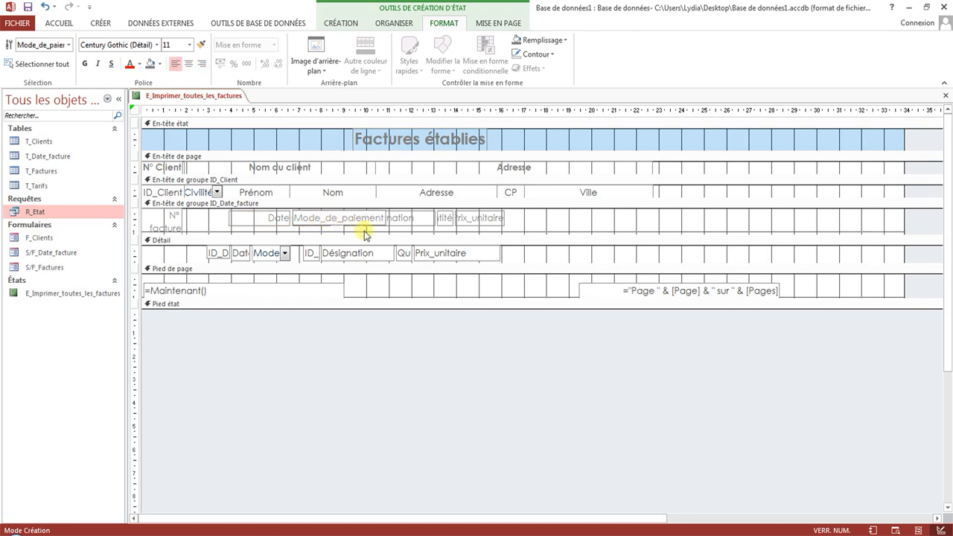
{"action": "key", "text": "Left"}
{"action": "key", "text": "Left"}
{"action": "key", "text": "Left"}
{"action": "key", "text": "Left"}
{"action": "key", "text": "Left"}
{"action": "key", "text": "Left"}
{"action": "key", "text": "Left"}
{"action": "key", "text": "Left"}
{"action": "key", "text": "Left"}
{"action": "key", "text": "Left"}
{"action": "key", "text": "Left"}
{"action": "key", "text": "BackSpace"}
{"action": "key", "text": "Right"}
{"action": "key", "text": "Right"}
{"action": "key", "text": "Delete"}
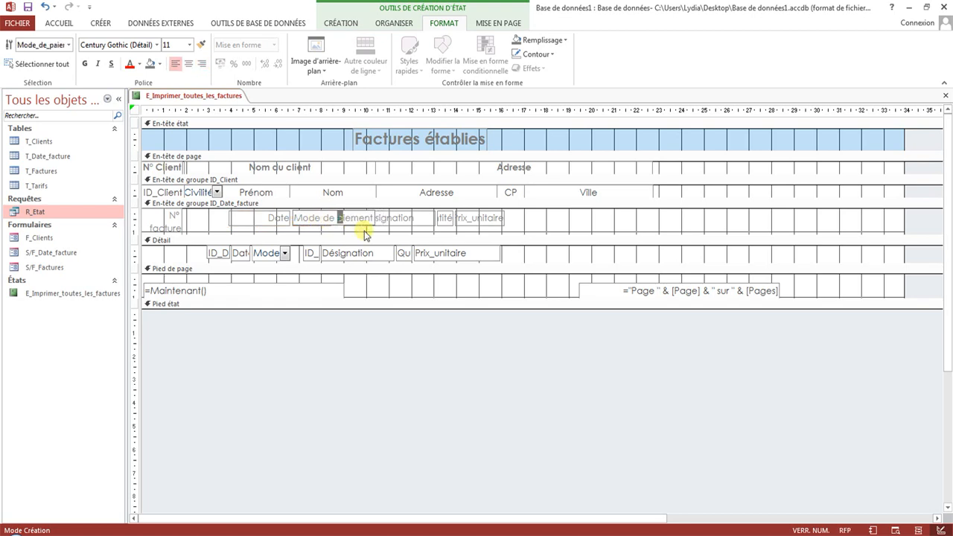
{"action": "key", "text": "Insert"}
{"action": "type", "text": "pai"}
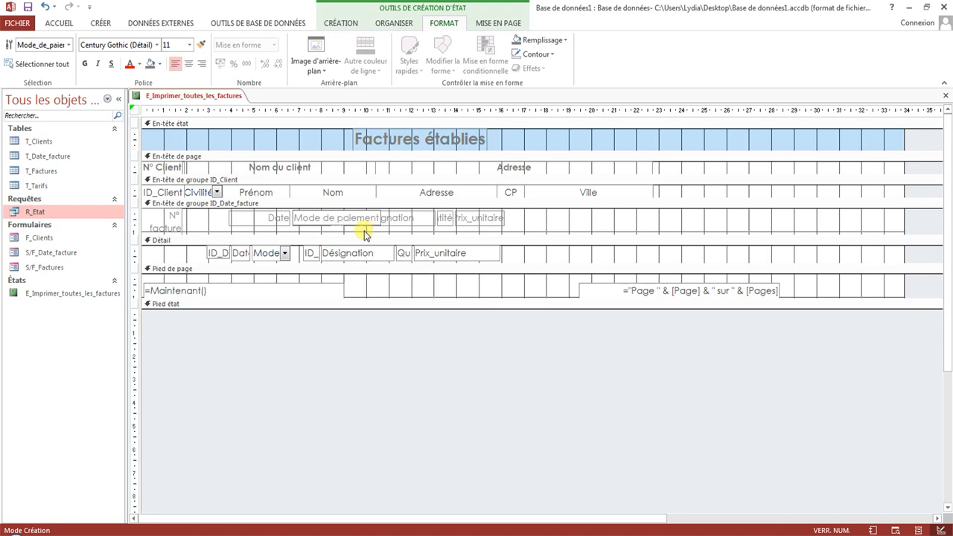
{"action": "left_click", "coordinate": [367, 233]}
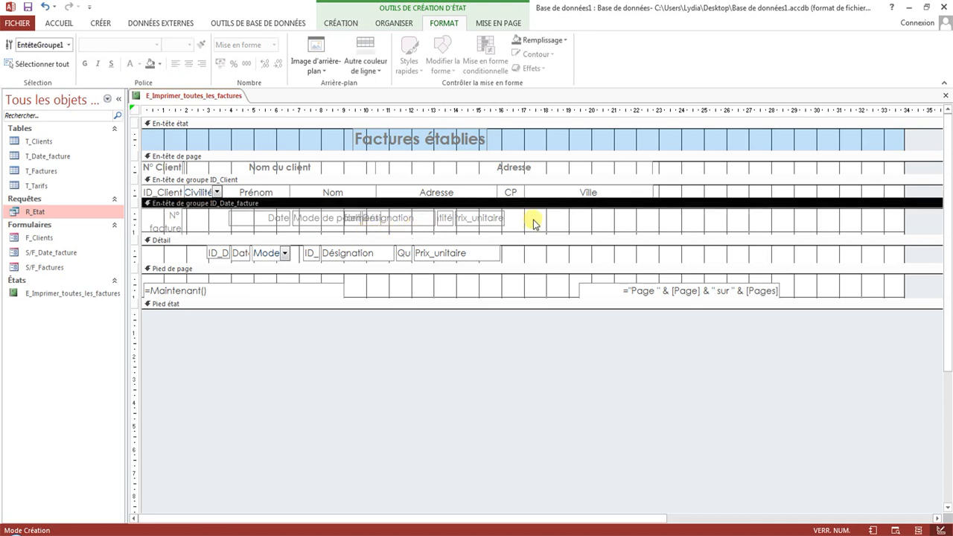
Shift the Désignation, Quantité and Prix_unitaire labels to start at about 13.5 cm and place the Mode de paiement label at about 6 cm
{"action": "left_click_drag", "start_coordinate": [532, 219], "coordinate": [366, 220]}
{"action": "left_click_drag", "start_coordinate": [431, 226], "coordinate": [485, 226]}
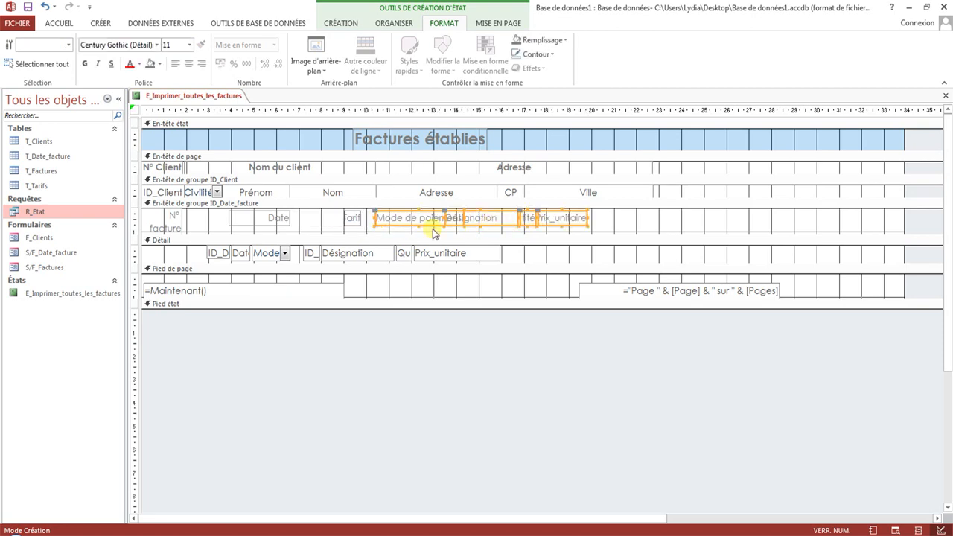
{"action": "left_click", "coordinate": [383, 230]}
{"action": "left_click", "coordinate": [392, 224]}
{"action": "left_click_drag", "start_coordinate": [392, 224], "coordinate": [298, 221]}
Move the ID_Tarif label to end at about 12 cm and change its caption to "Référence"
{"action": "left_click", "coordinate": [355, 224]}
{"action": "left_click_drag", "start_coordinate": [355, 223], "coordinate": [398, 215]}
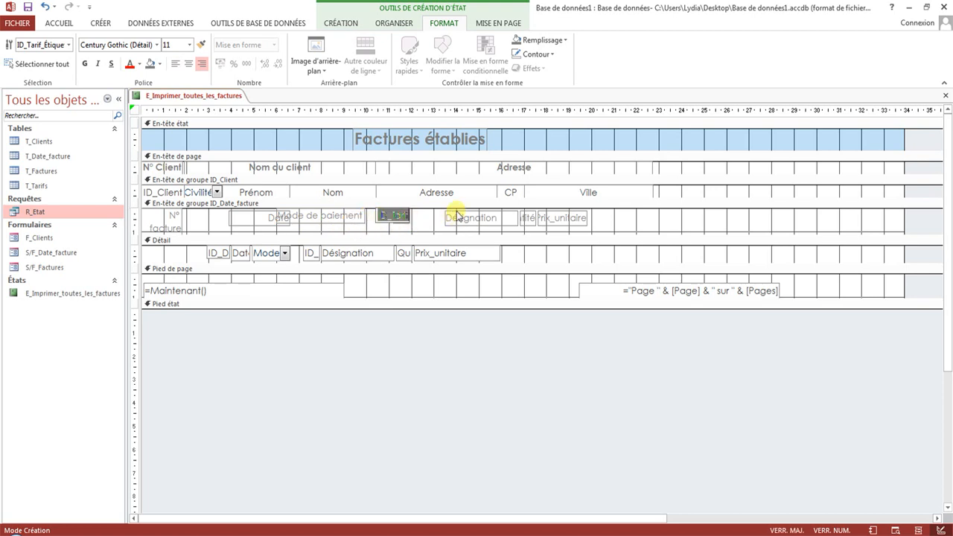
{"action": "type", "text": "R"}
{"action": "key", "text": "Caps_Lock"}
{"action": "type", "text": "éf"}
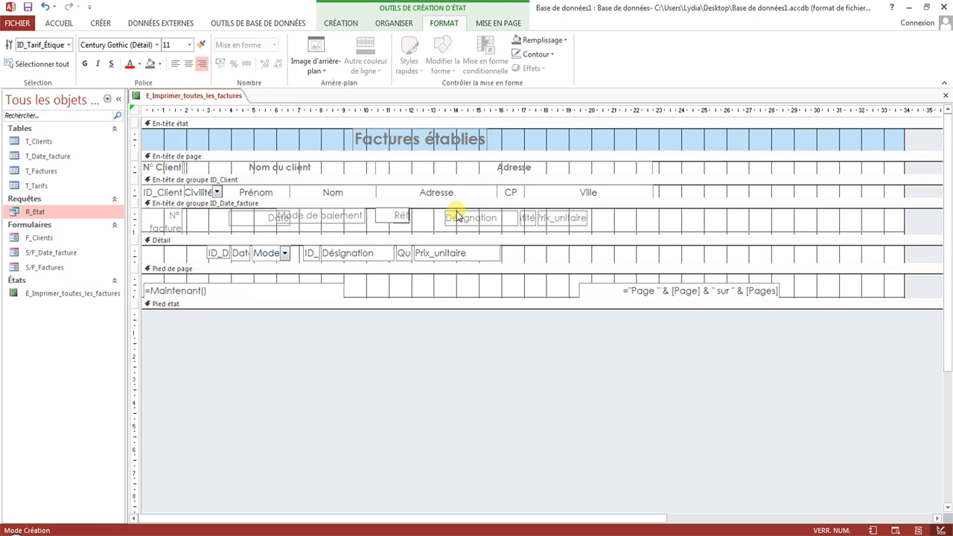
{"action": "type", "text": "érence"}
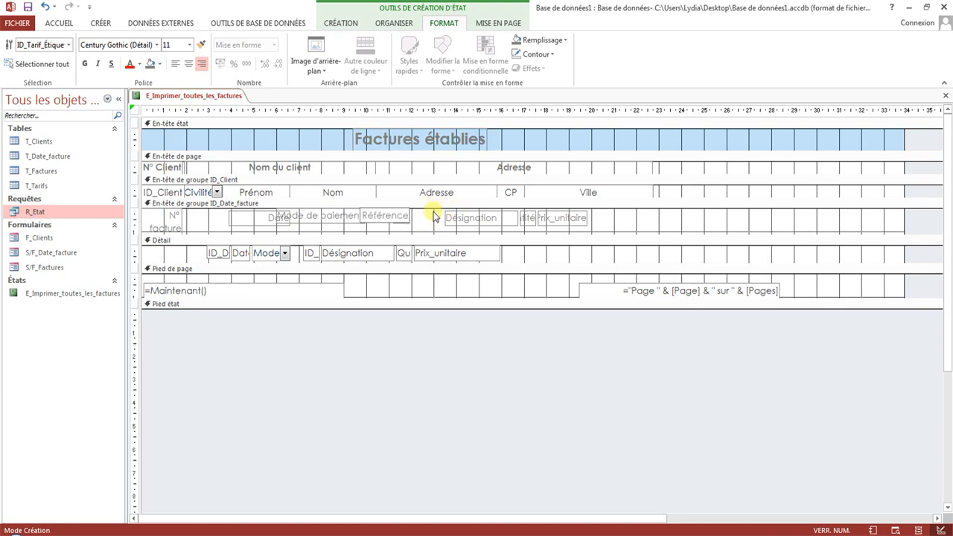
{"action": "left_click", "coordinate": [421, 227]}
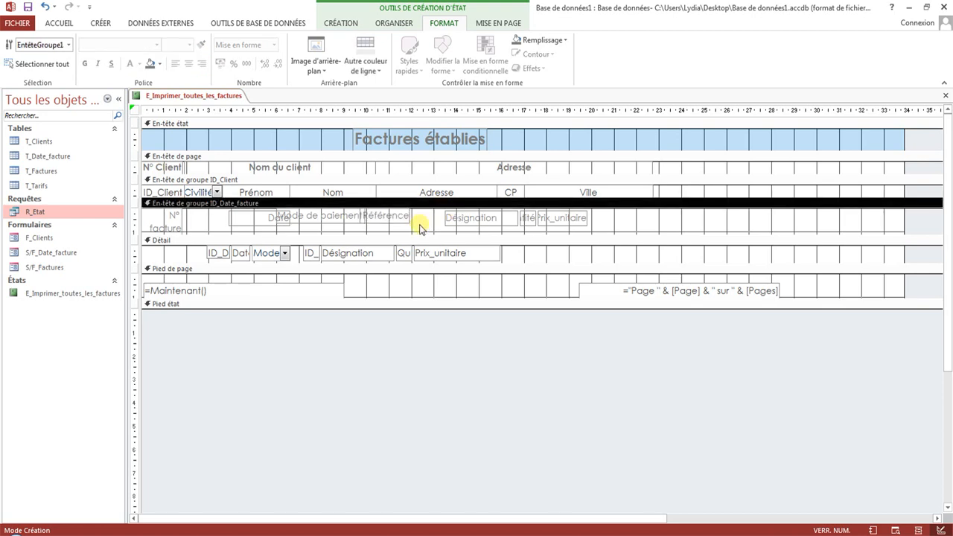
Change the Prix_unitaire label's caption in the group header to "Prix unitaire"
{"action": "left_click", "coordinate": [559, 218]}
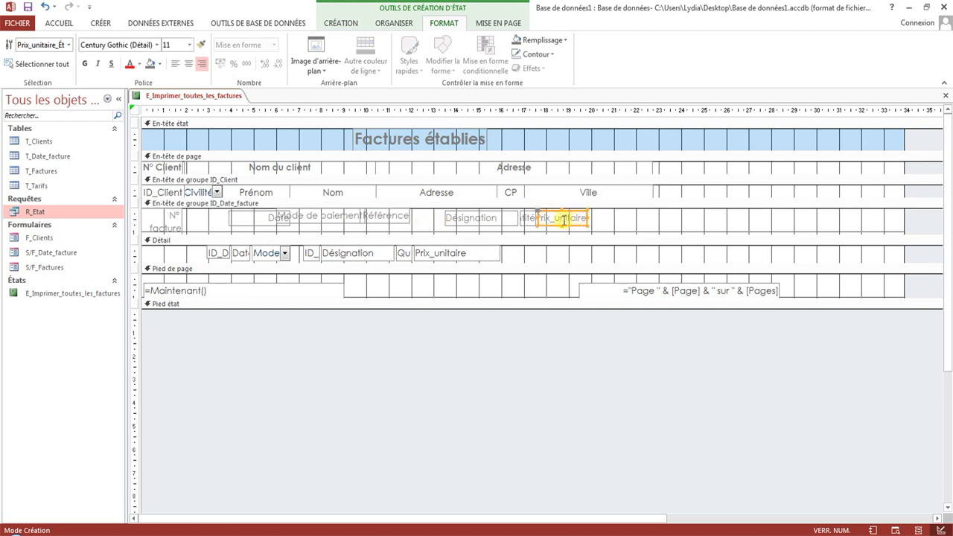
{"action": "left_click", "coordinate": [558, 216]}
{"action": "left_click_drag", "start_coordinate": [556, 217], "coordinate": [629, 236]}
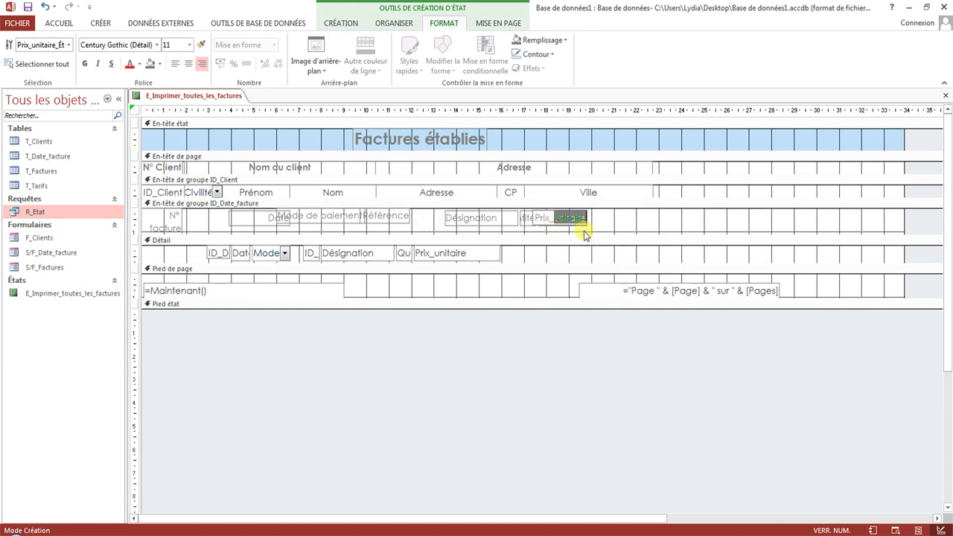
{"action": "left_click", "coordinate": [556, 219]}
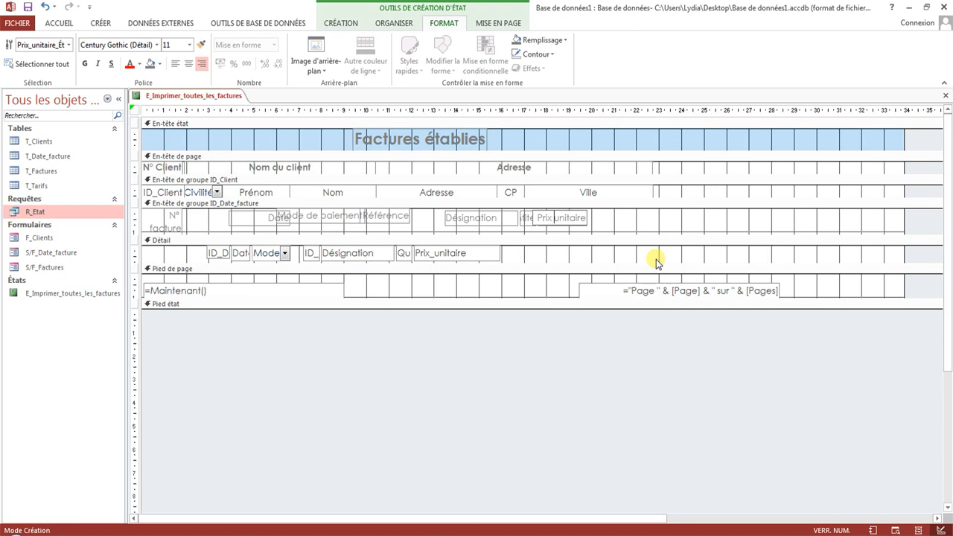
{"action": "left_click", "coordinate": [622, 219]}
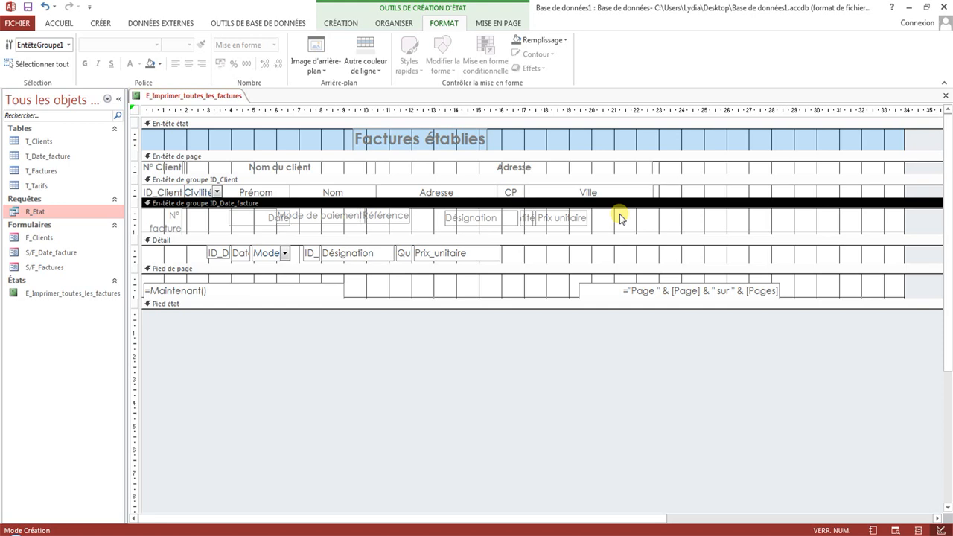
Check the renamed invoice labels in report view and return to design view
{"action": "right_click", "coordinate": [234, 96]}
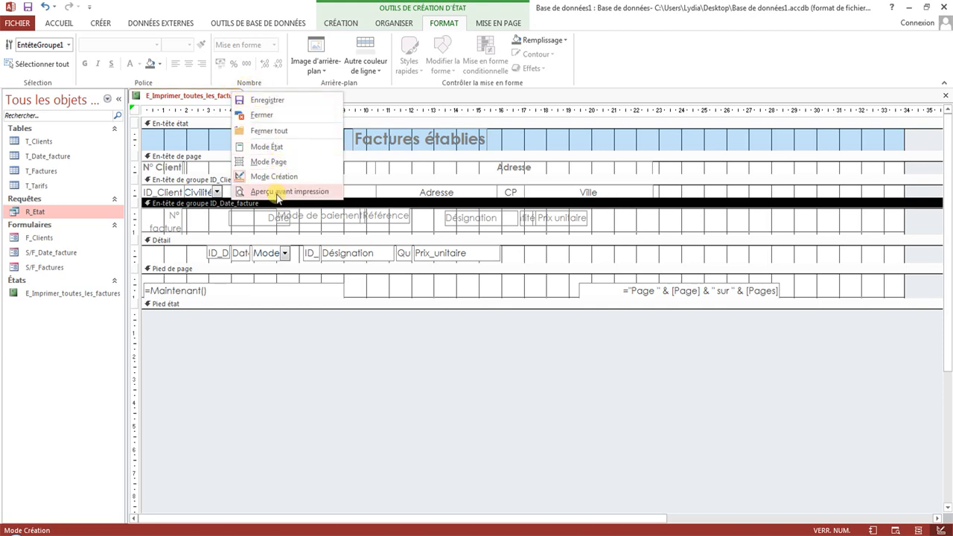
{"action": "left_click", "coordinate": [263, 147]}
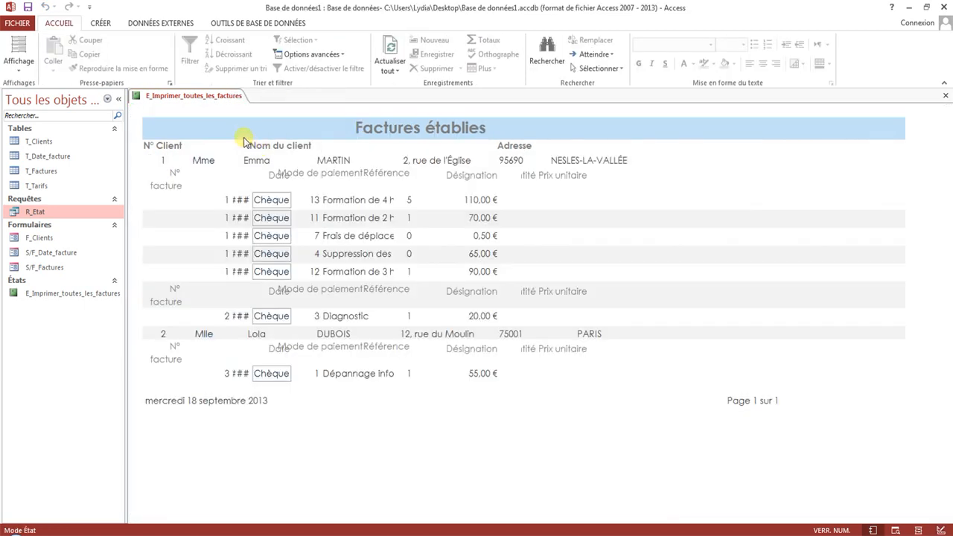
{"action": "right_click", "coordinate": [186, 101]}
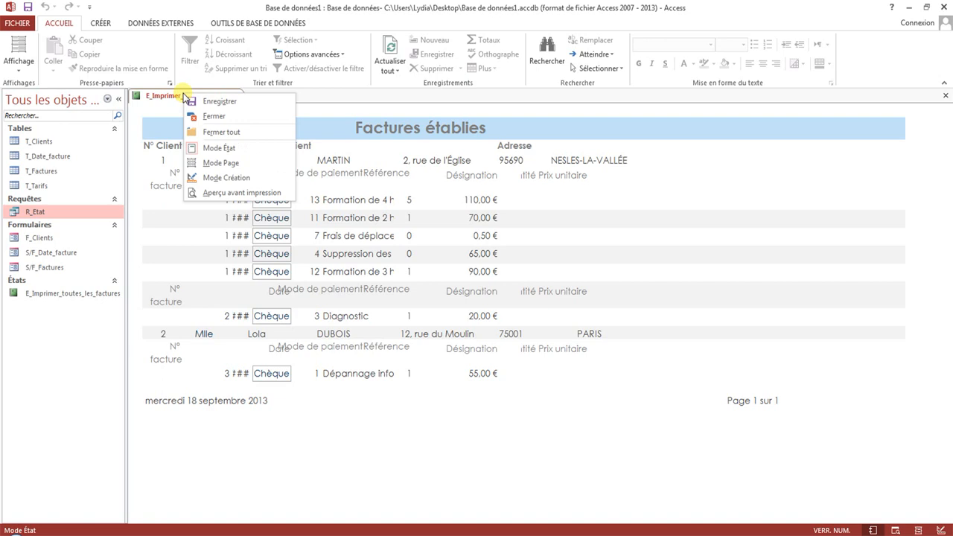
{"action": "left_click", "coordinate": [216, 179]}
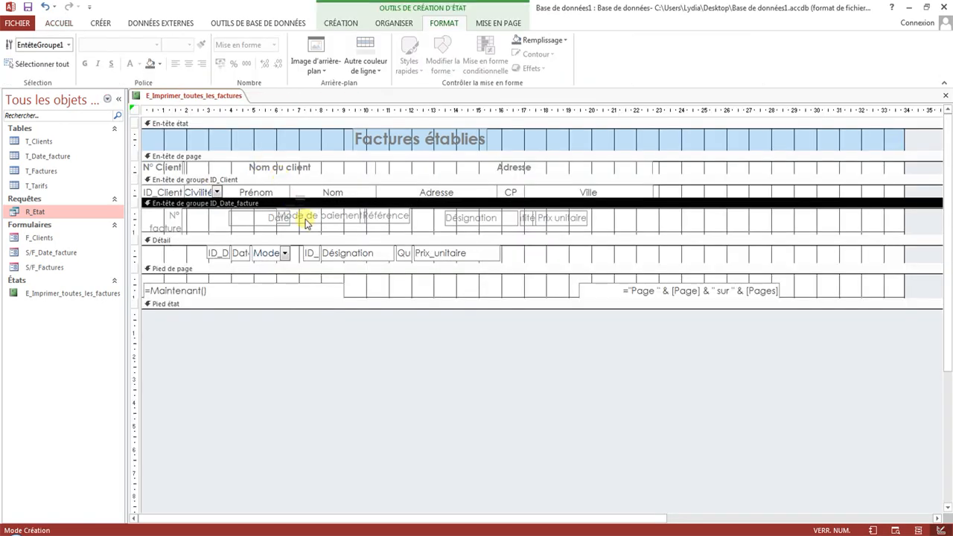
Widen the N° facture label to end at about 3.1 cm and make all labels of the ID_Date_facture group header bold
{"action": "left_click", "coordinate": [175, 227]}
{"action": "left_click_drag", "start_coordinate": [184, 222], "coordinate": [211, 220]}
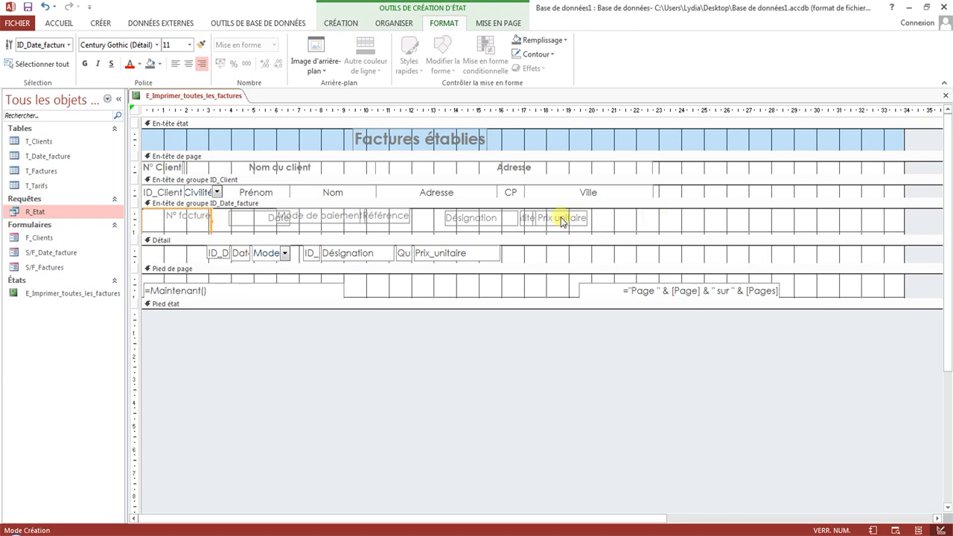
{"action": "left_click_drag", "start_coordinate": [651, 217], "coordinate": [191, 207]}
{"action": "left_click", "coordinate": [84, 63]}
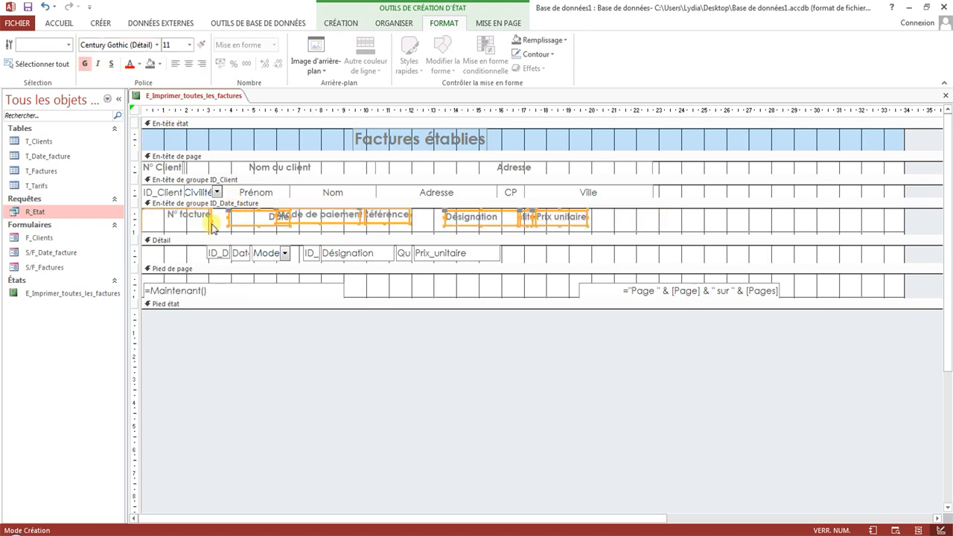
Size all labels of the ID_Date_facture group header to fit their content and centre their text
{"action": "right_click", "coordinate": [212, 225]}
{"action": "mouse_move", "coordinate": [330, 384]}
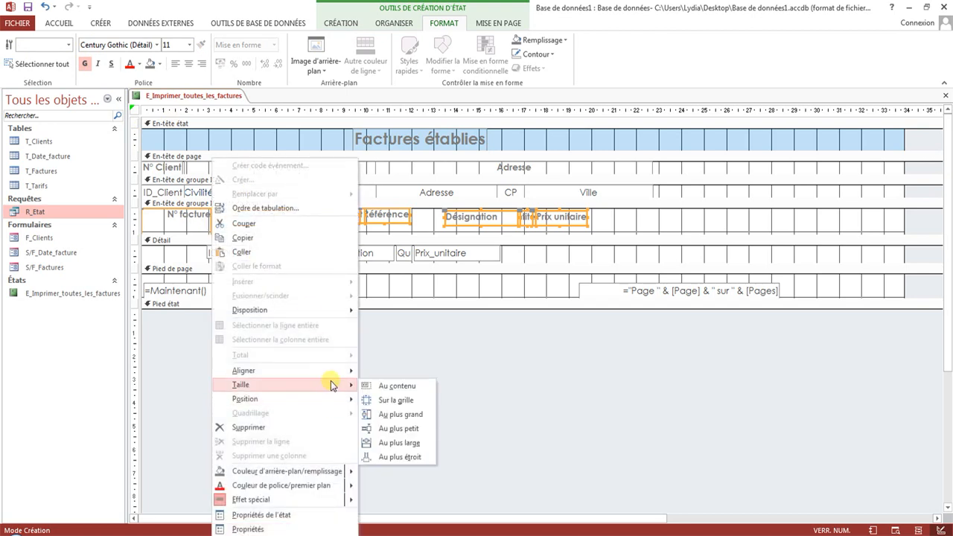
{"action": "left_click", "coordinate": [380, 386]}
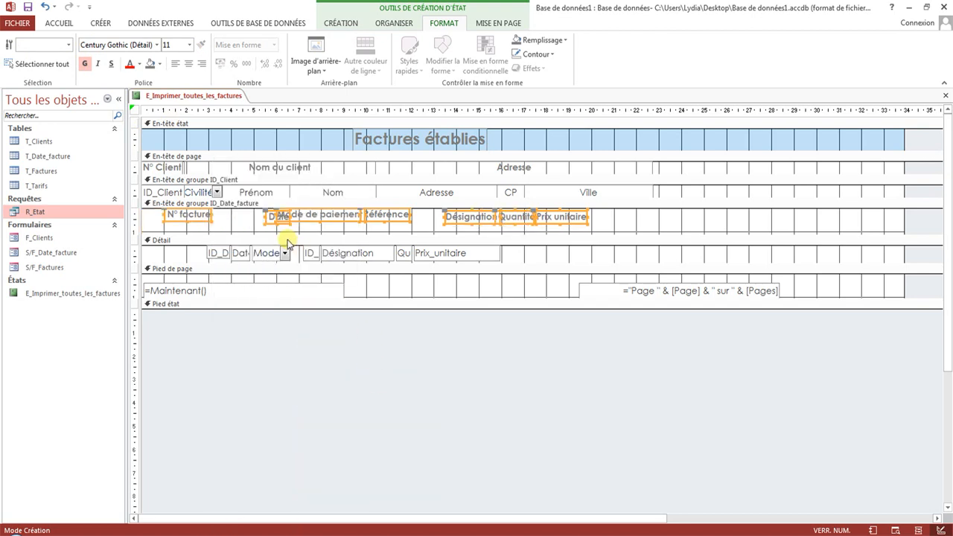
{"action": "left_click", "coordinate": [187, 64]}
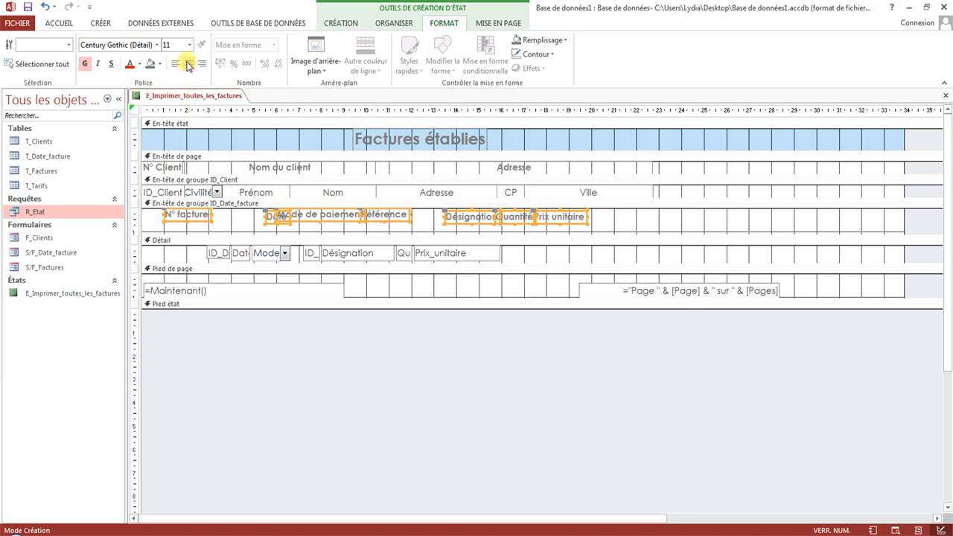
{"action": "left_click", "coordinate": [224, 223]}
Align all labels of the ID_Date_facture group header along their top edges
{"action": "left_click", "coordinate": [204, 221]}
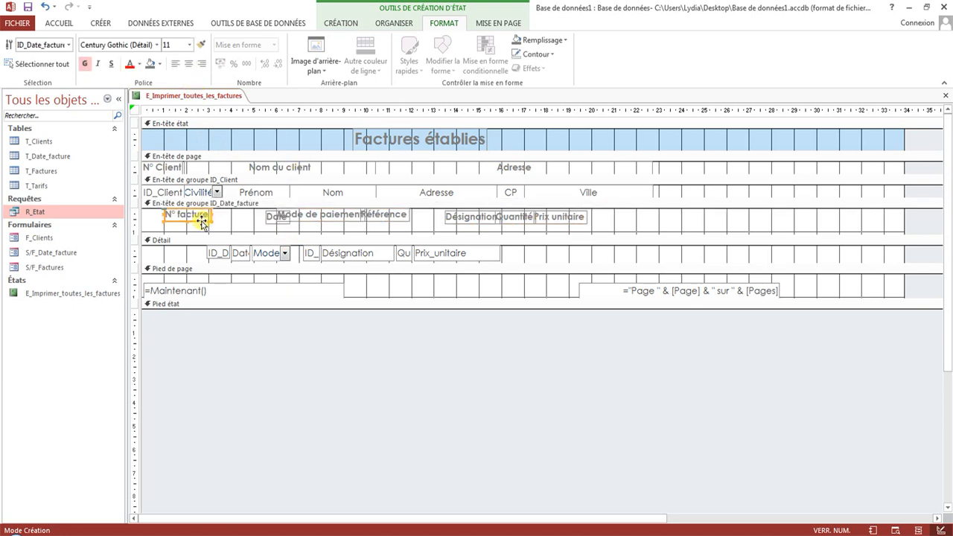
{"action": "left_click_drag", "start_coordinate": [643, 219], "coordinate": [198, 224]}
{"action": "right_click", "coordinate": [200, 222]}
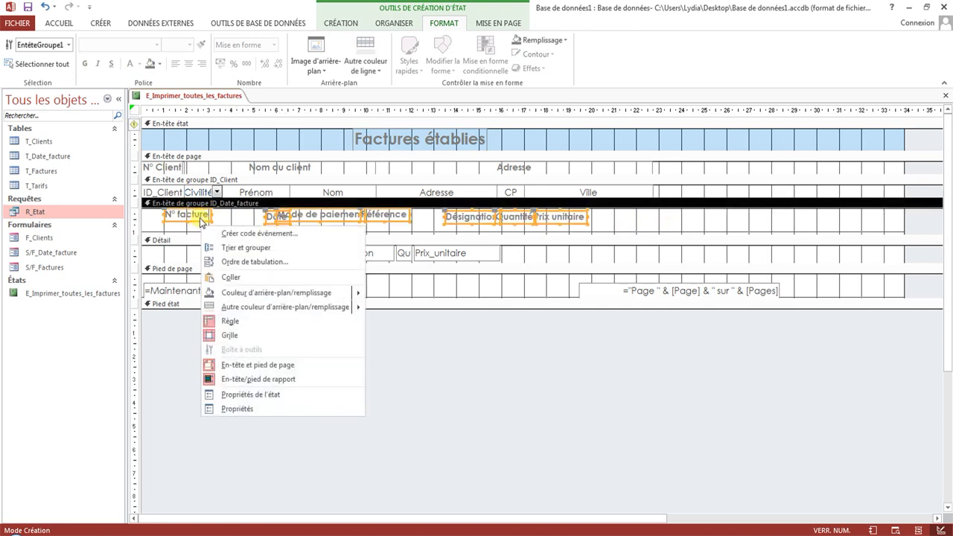
{"action": "right_click", "coordinate": [200, 222]}
{"action": "left_click", "coordinate": [601, 216]}
{"action": "left_click_drag", "start_coordinate": [601, 216], "coordinate": [200, 221]}
{"action": "right_click", "coordinate": [200, 220]}
{"action": "mouse_move", "coordinate": [336, 379]}
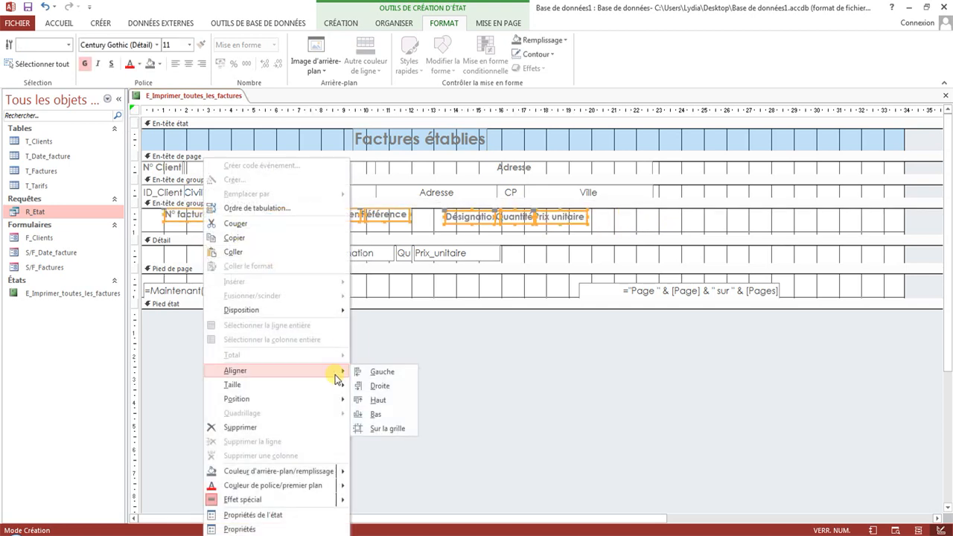
{"action": "left_click", "coordinate": [381, 402]}
{"action": "left_click", "coordinate": [231, 223]}
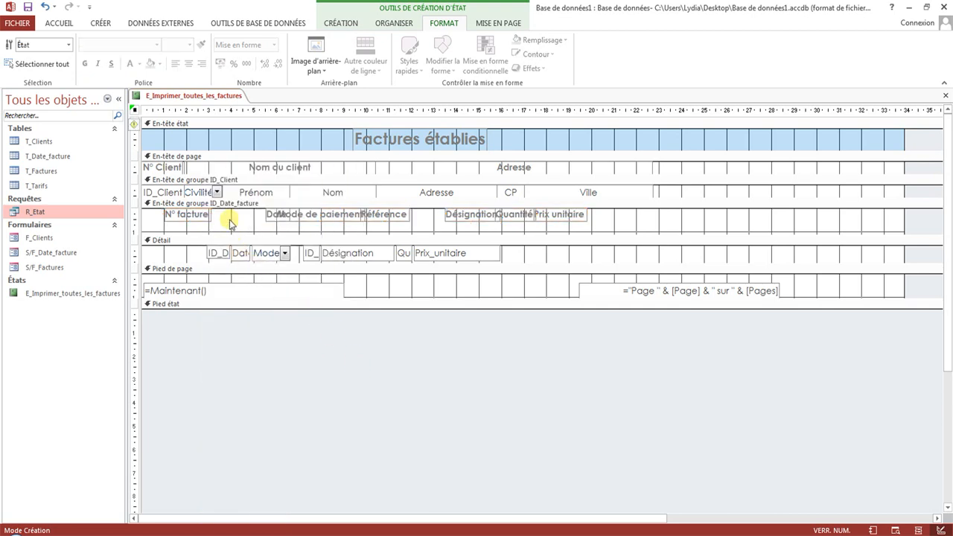
Place the N° facture label at the report's left edge, the Date label at about 2.4 cm and the Mode de paiement label at about 4.4 cm
{"action": "left_click", "coordinate": [204, 215]}
{"action": "left_click_drag", "start_coordinate": [199, 218], "coordinate": [171, 217]}
{"action": "left_click", "coordinate": [281, 222]}
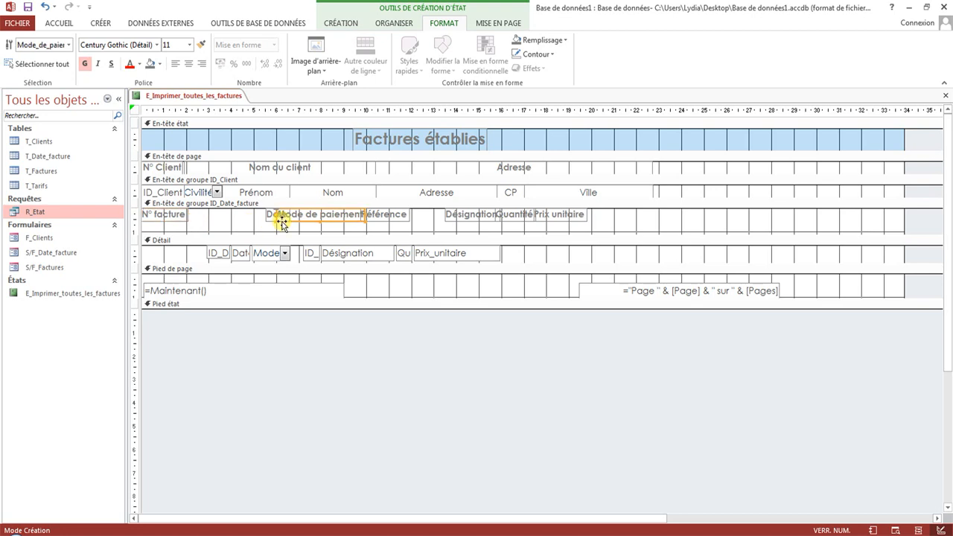
{"action": "left_click_drag", "start_coordinate": [284, 222], "coordinate": [202, 220]}
{"action": "left_click", "coordinate": [274, 217]}
{"action": "left_click", "coordinate": [332, 219]}
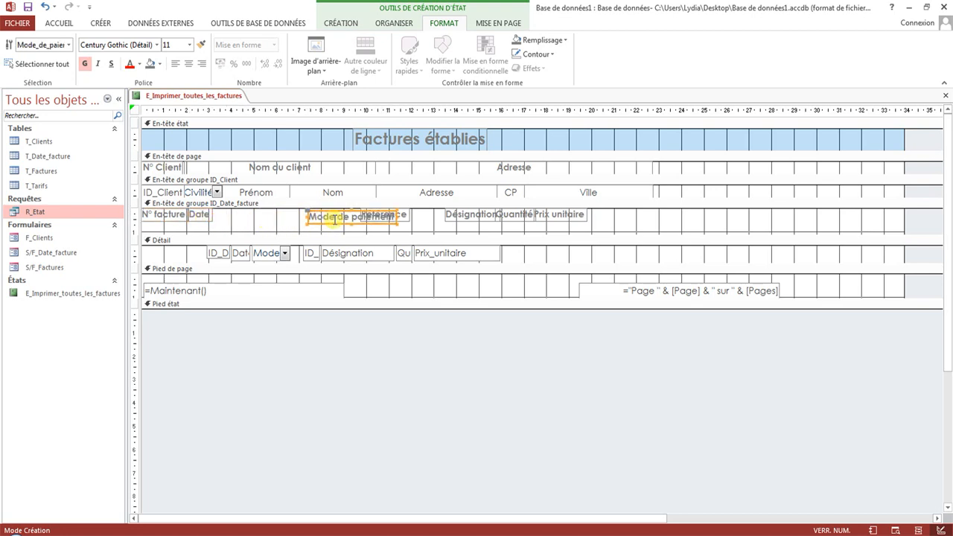
{"action": "left_click_drag", "start_coordinate": [335, 220], "coordinate": [210, 221]}
{"action": "left_click", "coordinate": [198, 219]}
{"action": "left_click", "coordinate": [229, 228]}
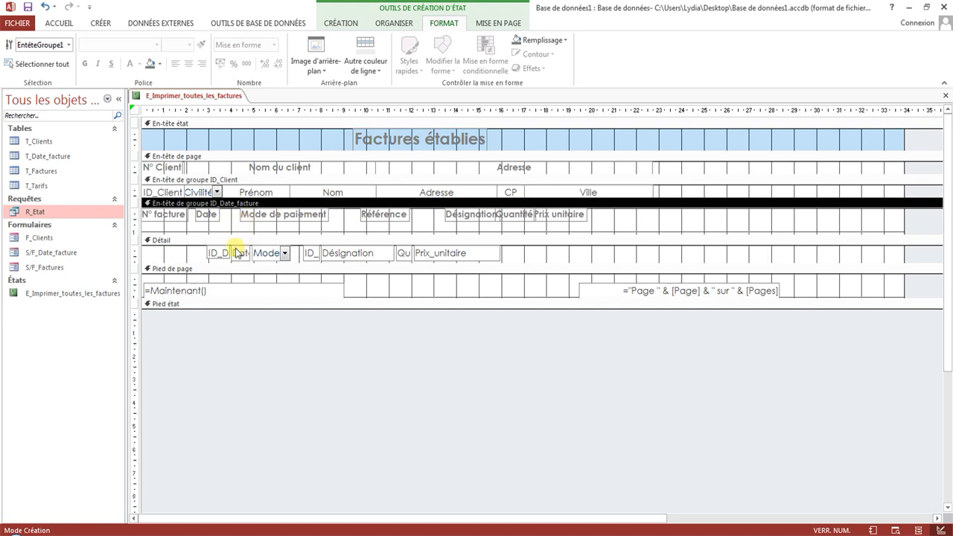
Move the ID_Date_facture detail field to about 0.4 cm and widen the Date_facture detail field to span about 2 to 4.3 cm
{"action": "left_click", "coordinate": [220, 255]}
{"action": "left_click_drag", "start_coordinate": [223, 255], "coordinate": [162, 255]}
{"action": "left_click", "coordinate": [240, 254]}
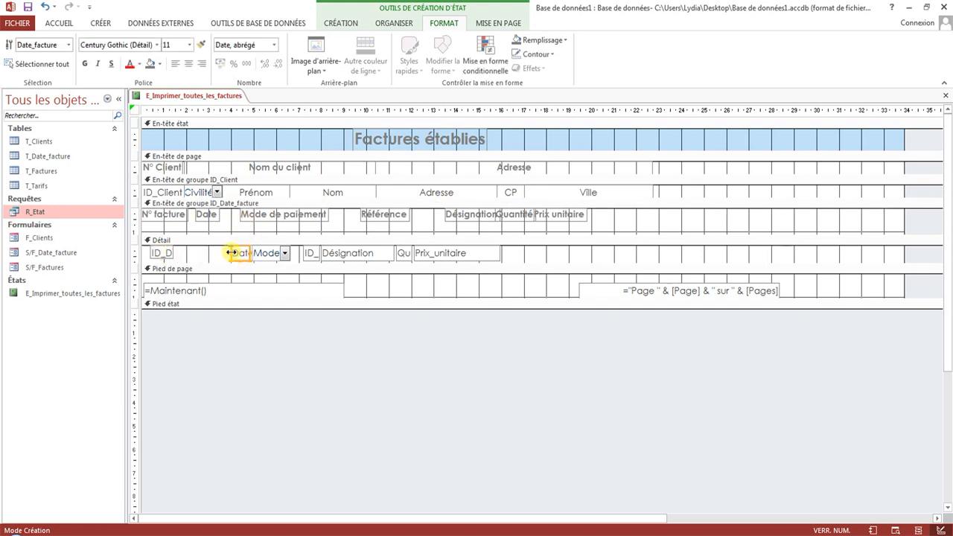
{"action": "mouse_move", "coordinate": [232, 254]}
{"action": "left_mouse_down"}
{"action": "mouse_move", "coordinate": [198, 253]}
{"action": "mouse_move", "coordinate": [222, 258]}
{"action": "left_mouse_up"}
Shift the header labels from Mode de paiement onward to start at about 13.3 cm and the matching detail fields to start at about 12.9 cm
{"action": "left_click_drag", "start_coordinate": [645, 216], "coordinate": [505, 219]}
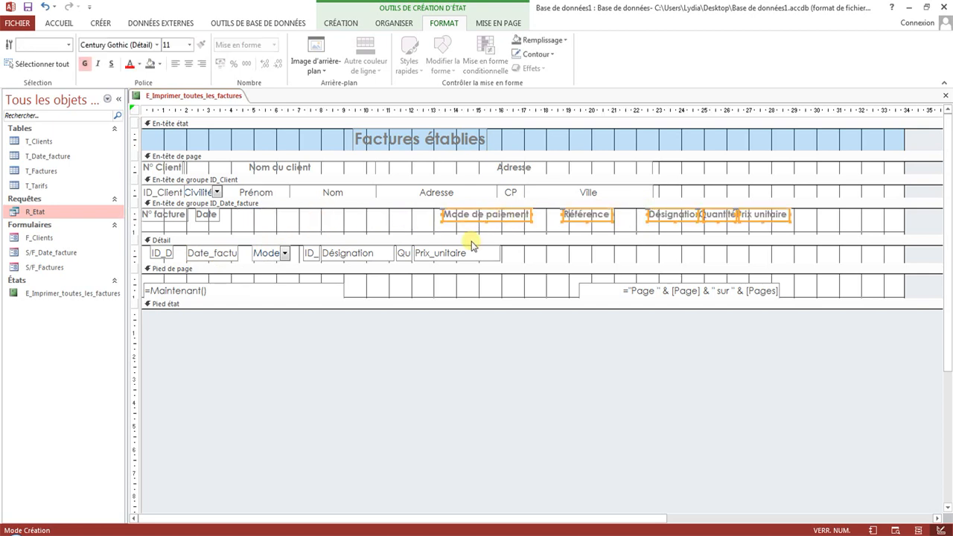
{"action": "left_click_drag", "start_coordinate": [569, 256], "coordinate": [450, 257]}
Check the alignment of the header labels with the invoice data in report view, and return to design view
{"action": "left_click", "coordinate": [208, 215]}
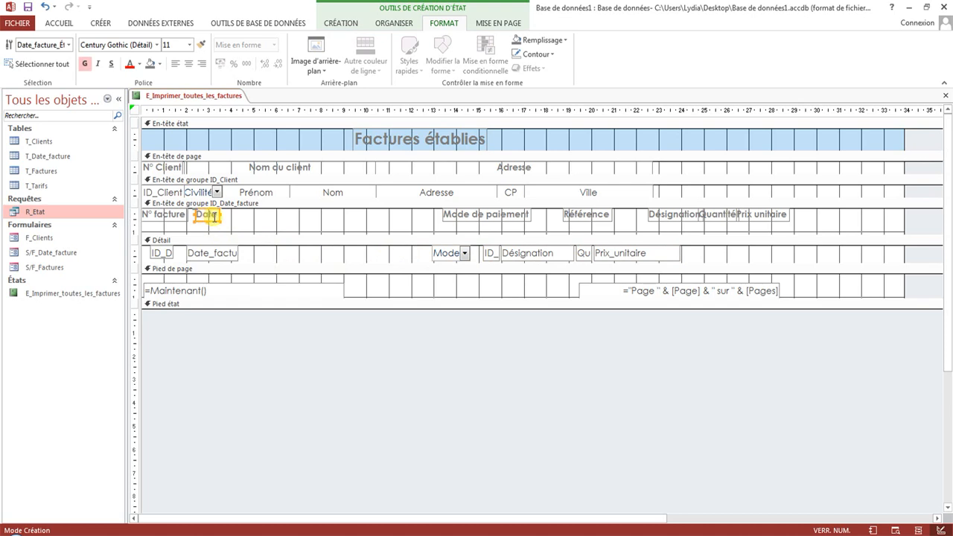
{"action": "right_click", "coordinate": [171, 95]}
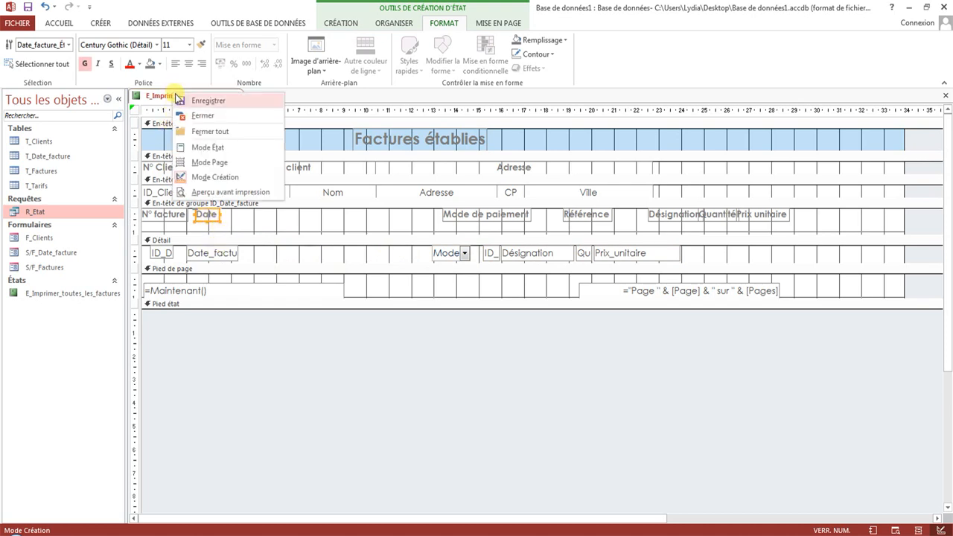
{"action": "left_click", "coordinate": [203, 148]}
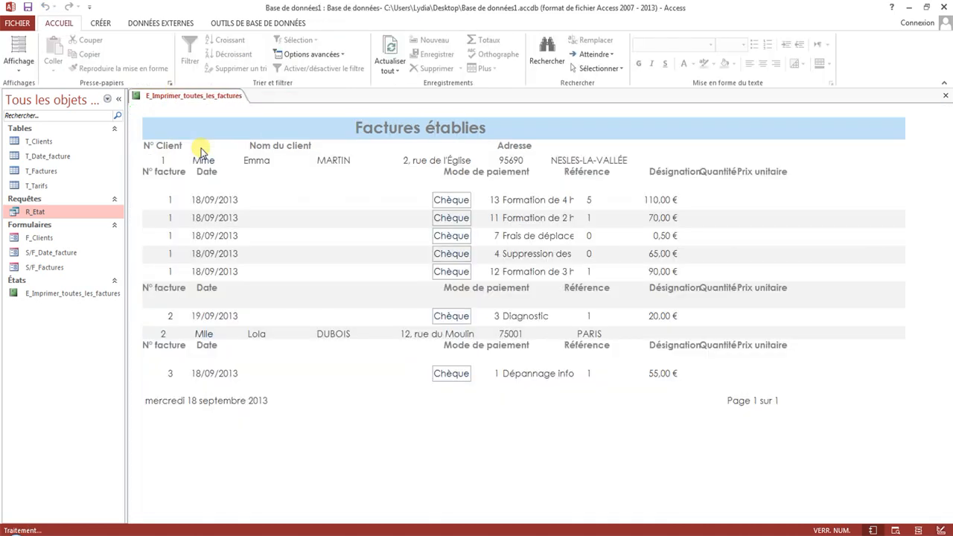
{"action": "right_click", "coordinate": [190, 95]}
{"action": "left_click", "coordinate": [227, 180]}
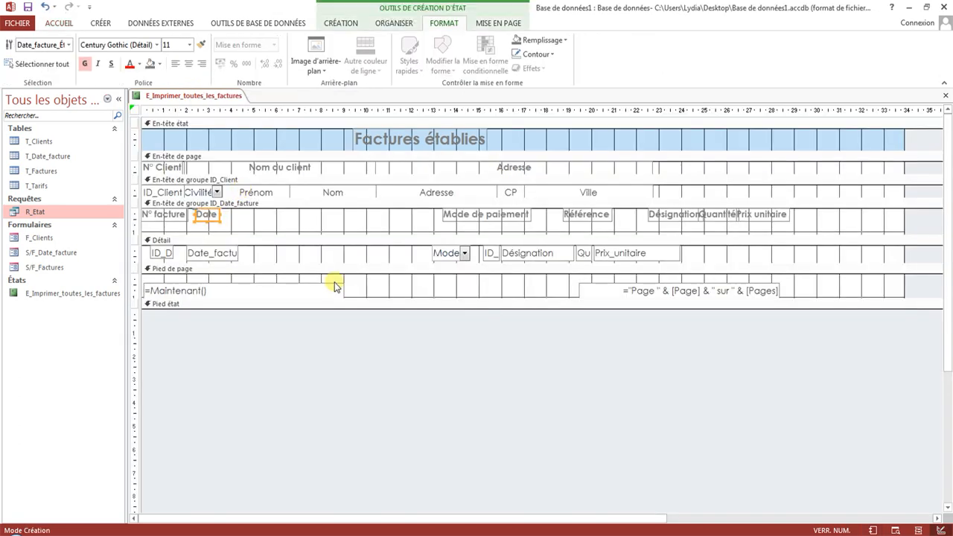
Place the Date label at about 2.5 cm, the Mode de paiement label at about 4.4 cm and its detail field from about 4.6 to 7.6 cm
{"action": "left_click", "coordinate": [465, 217]}
{"action": "left_click_drag", "start_coordinate": [475, 221], "coordinate": [272, 215]}
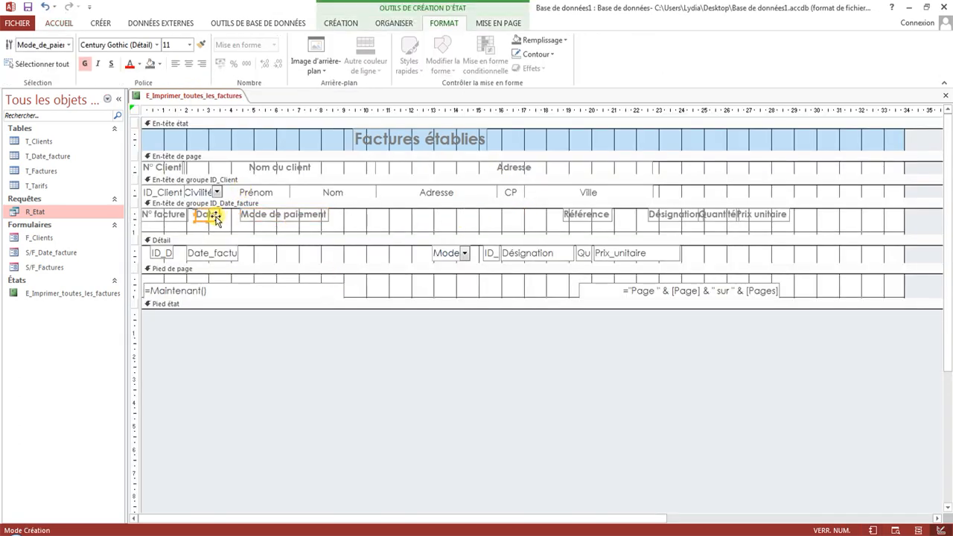
{"action": "left_click", "coordinate": [216, 214]}
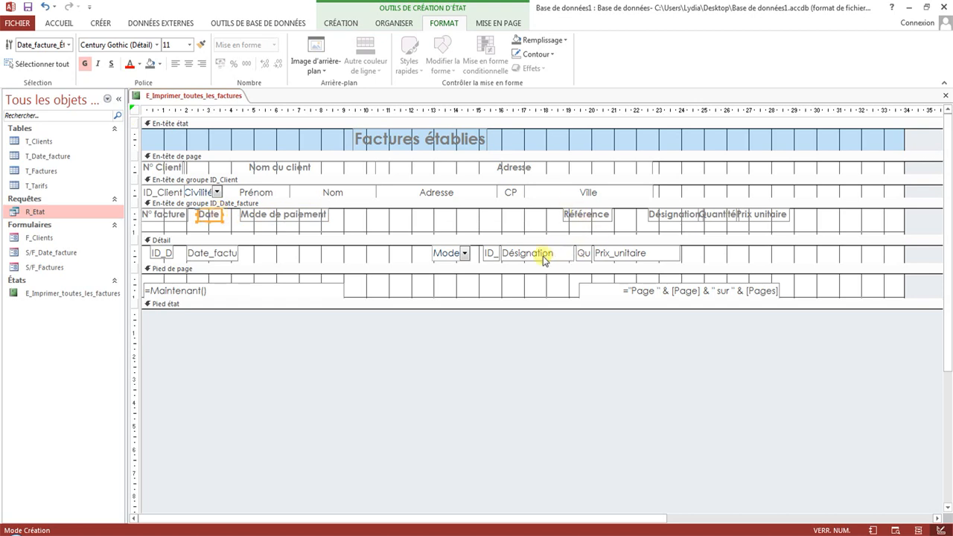
{"action": "left_click", "coordinate": [447, 253]}
{"action": "left_click_drag", "start_coordinate": [446, 254], "coordinate": [292, 260]}
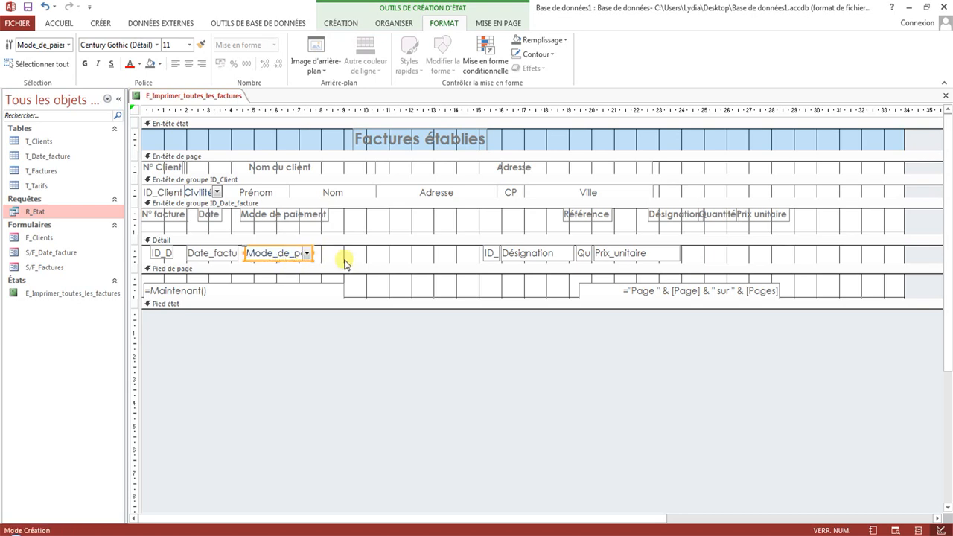
Check the report in report view and remove the outline of the Mode de paiement detail field in design view
{"action": "right_click", "coordinate": [155, 97]}
{"action": "left_click", "coordinate": [192, 152]}
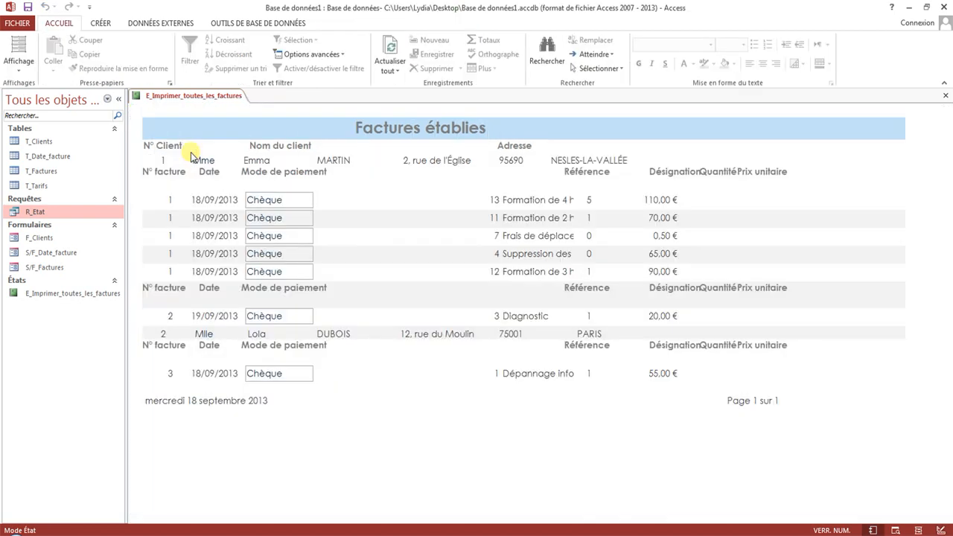
{"action": "right_click", "coordinate": [188, 95]}
{"action": "left_click", "coordinate": [227, 177]}
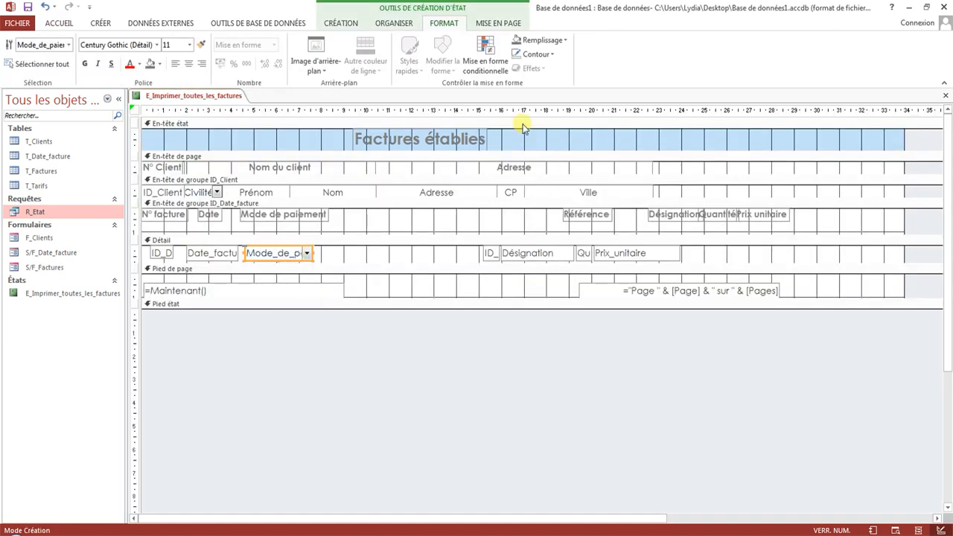
{"action": "left_click", "coordinate": [537, 54]}
{"action": "left_click", "coordinate": [549, 241]}
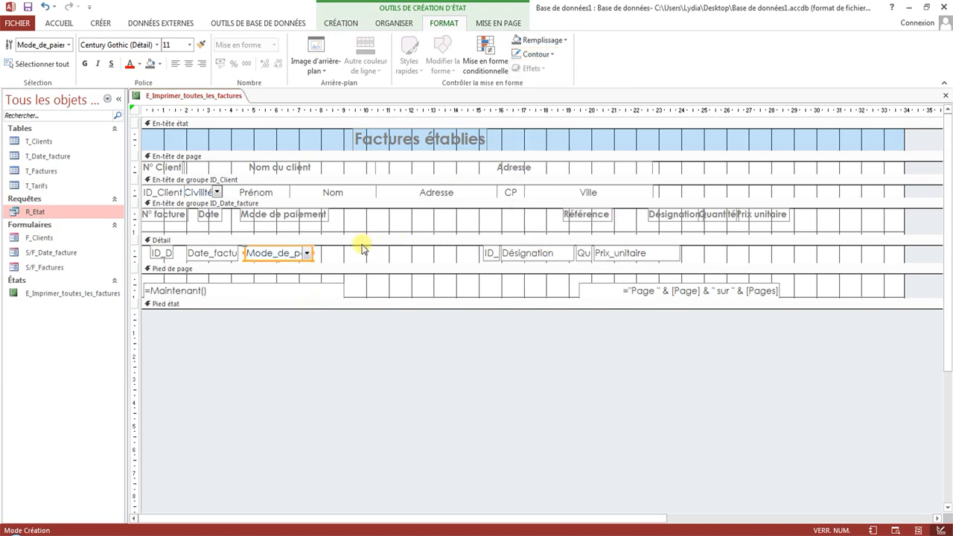
Adjust the width of the Mode de paiement detail field against report view so that it ends at about 8 cm
{"action": "left_click", "coordinate": [336, 253]}
{"action": "left_click", "coordinate": [308, 253]}
{"action": "left_click_drag", "start_coordinate": [312, 254], "coordinate": [275, 253]}
{"action": "right_click", "coordinate": [159, 95]}
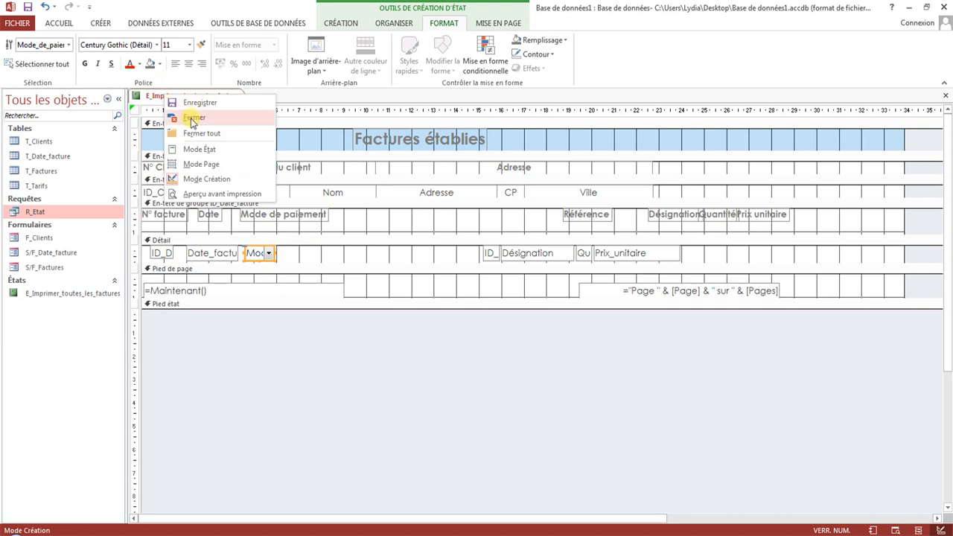
{"action": "left_click", "coordinate": [200, 149]}
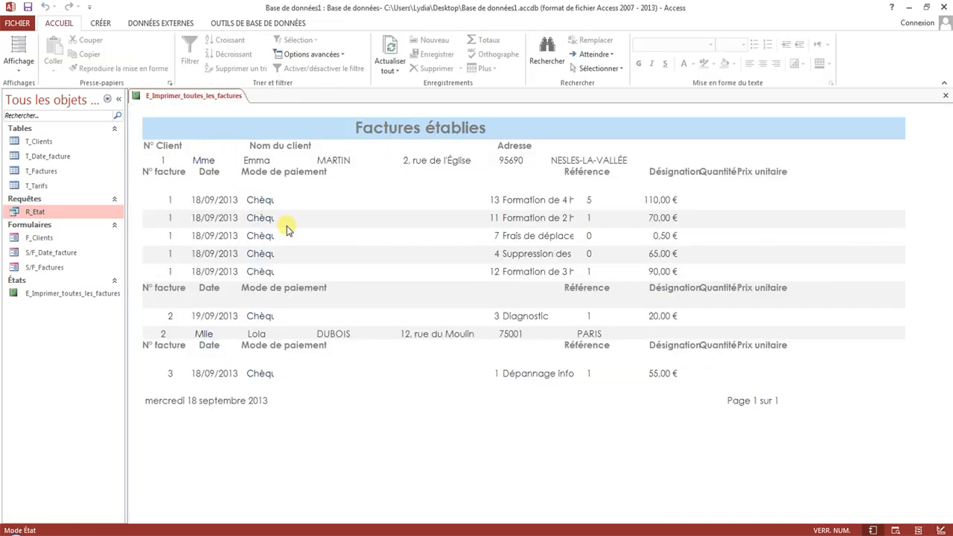
{"action": "right_click", "coordinate": [177, 98]}
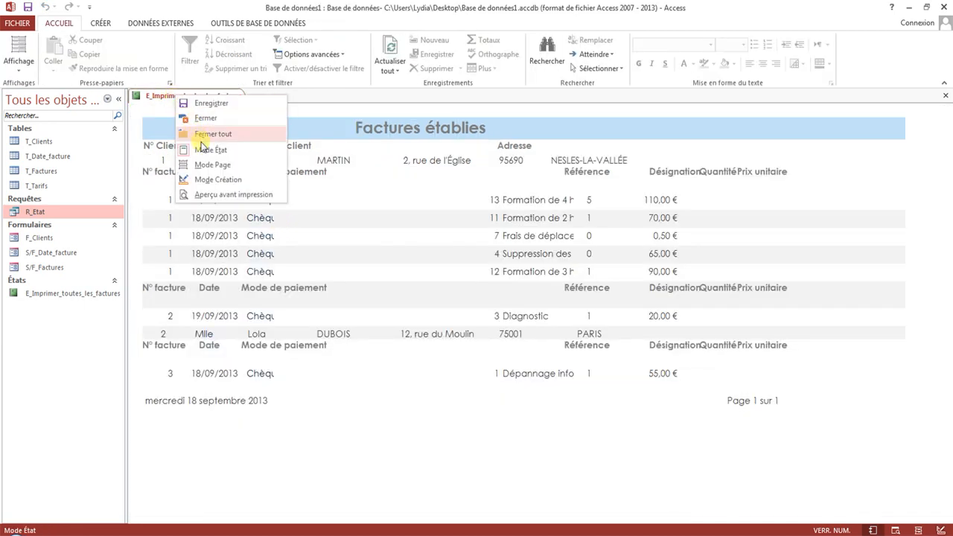
{"action": "left_click", "coordinate": [206, 181]}
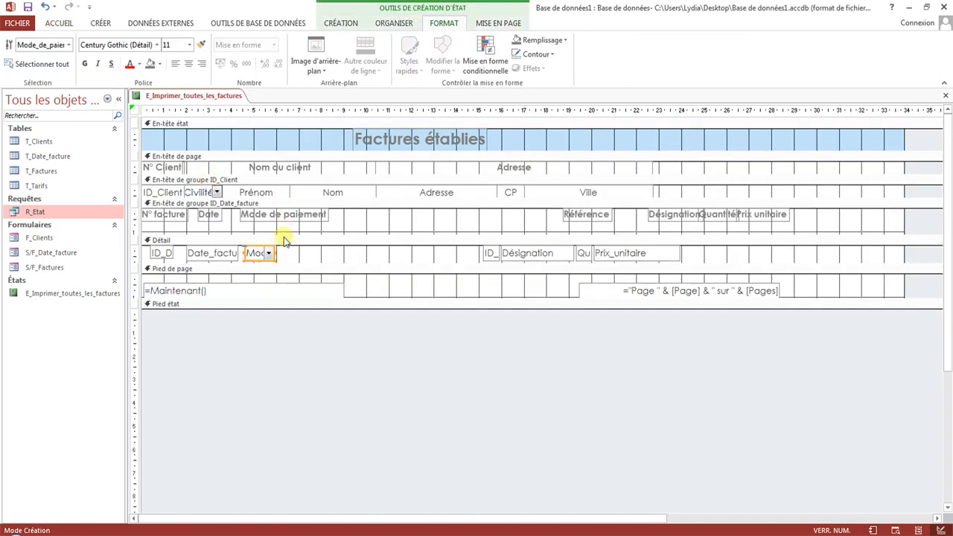
{"action": "left_click_drag", "start_coordinate": [275, 255], "coordinate": [322, 254]}
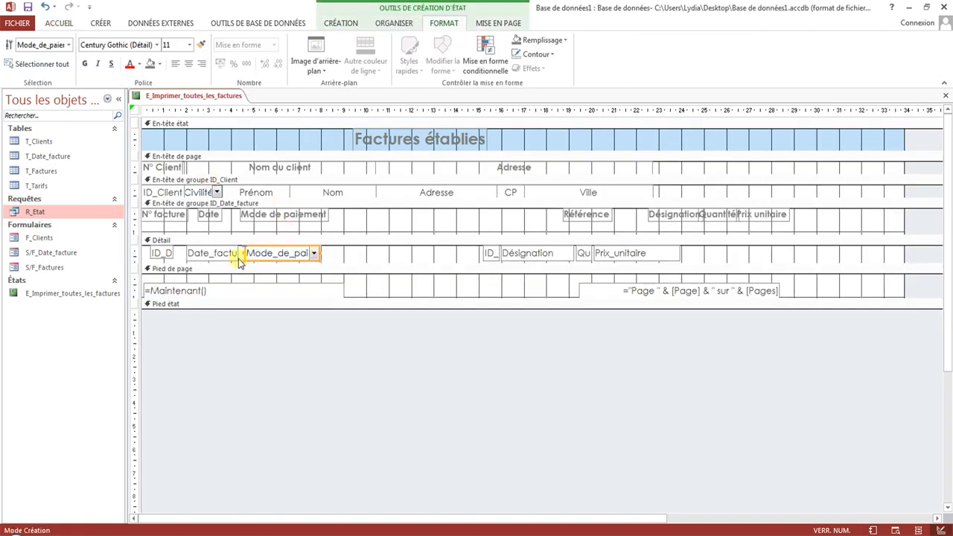
Try narrowing the Date_facture detail field to end at about 2.6 cm and check its dates in report view
{"action": "left_click", "coordinate": [213, 254]}
{"action": "left_click_drag", "start_coordinate": [238, 253], "coordinate": [201, 253]}
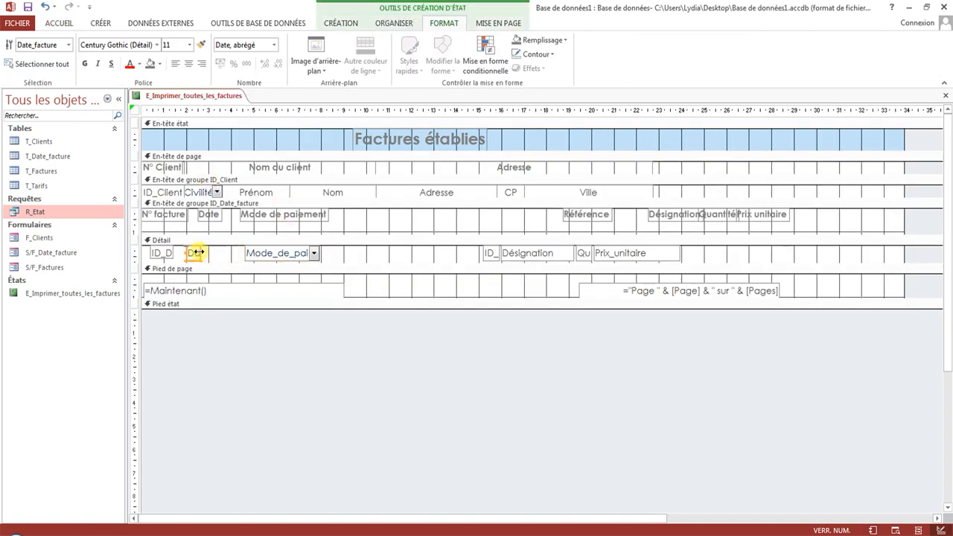
{"action": "right_click", "coordinate": [175, 95]}
{"action": "left_click", "coordinate": [213, 148]}
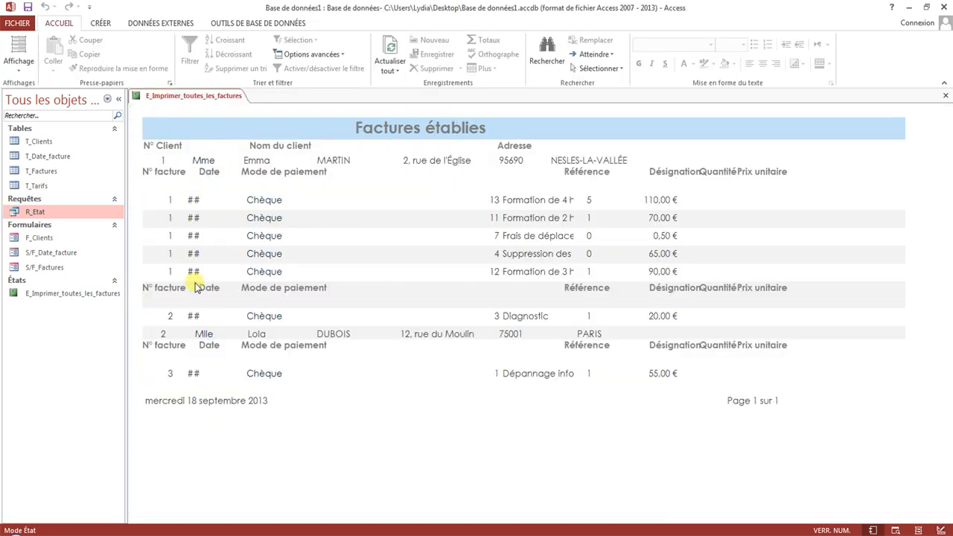
{"action": "right_click", "coordinate": [215, 94]}
{"action": "left_click", "coordinate": [267, 176]}
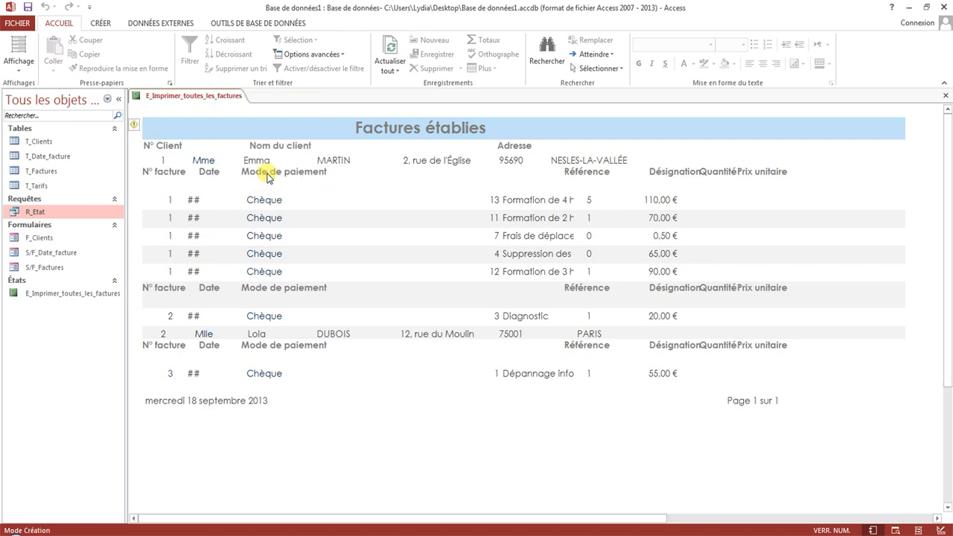
Resize the Date_facture detail field to span about 2.1 to 4.6 cm
{"action": "left_click", "coordinate": [276, 253]}
{"action": "left_click", "coordinate": [196, 253]}
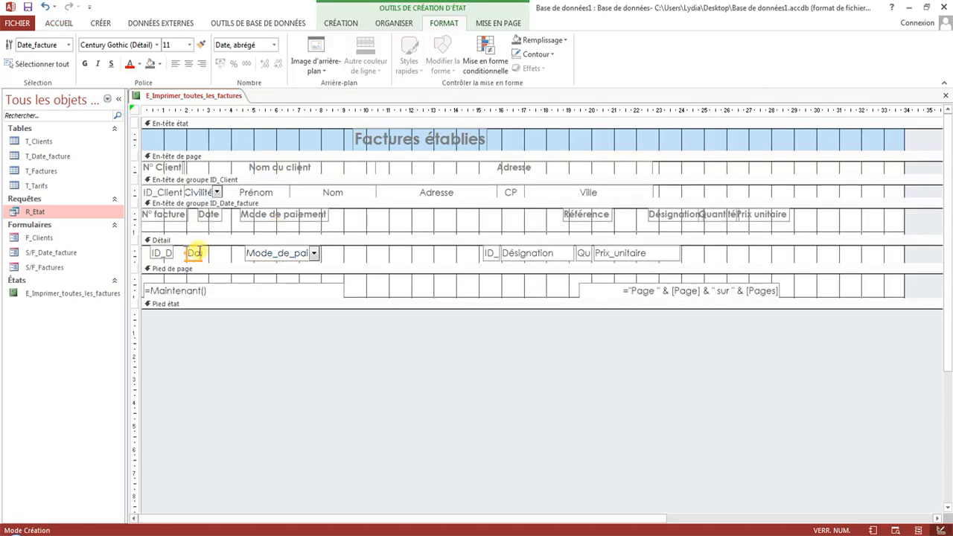
{"action": "left_click_drag", "start_coordinate": [200, 253], "coordinate": [245, 254]}
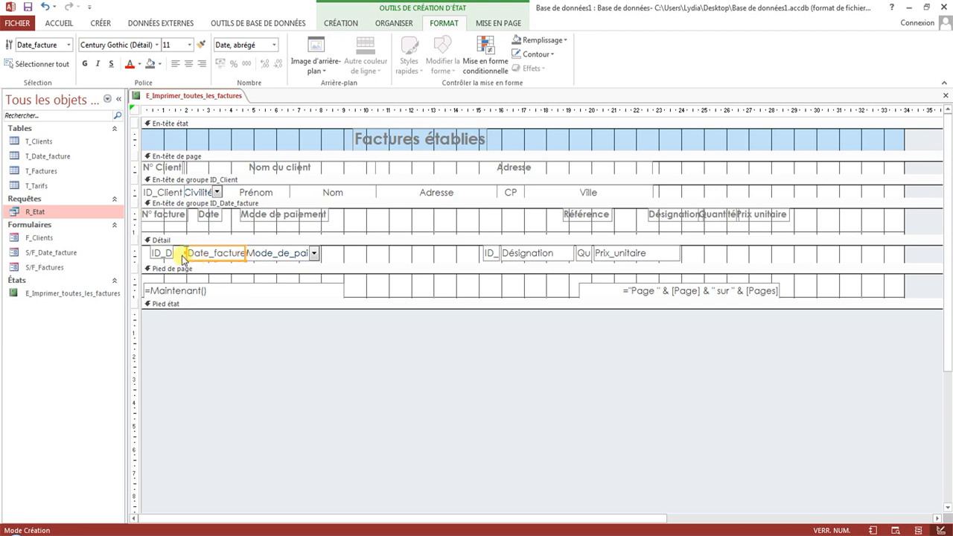
{"action": "left_click_drag", "start_coordinate": [187, 253], "coordinate": [187, 253]}
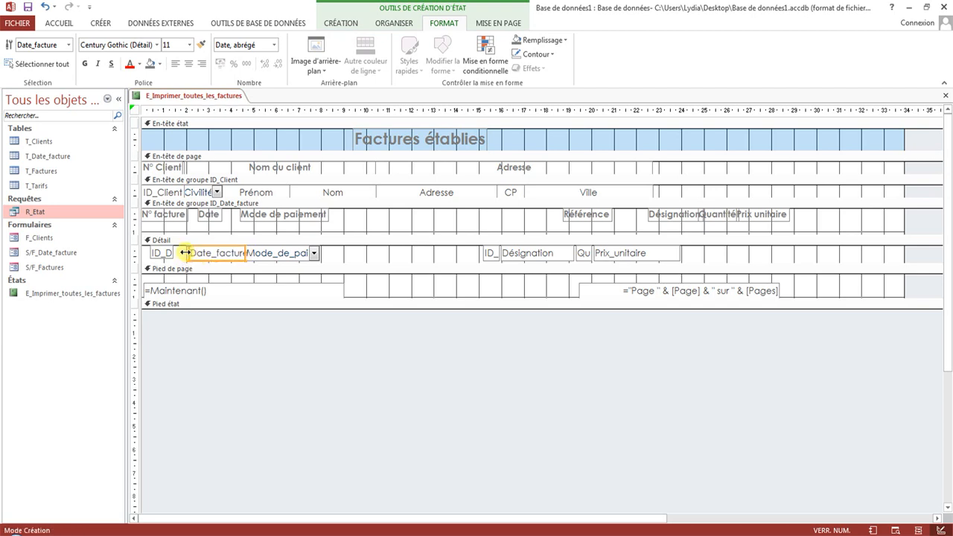
Shift the Date label to about 2.7 cm, the Mode de paiement label to about 4.6 cm and its detail field to about 4.9 cm
{"action": "left_click", "coordinate": [212, 217]}
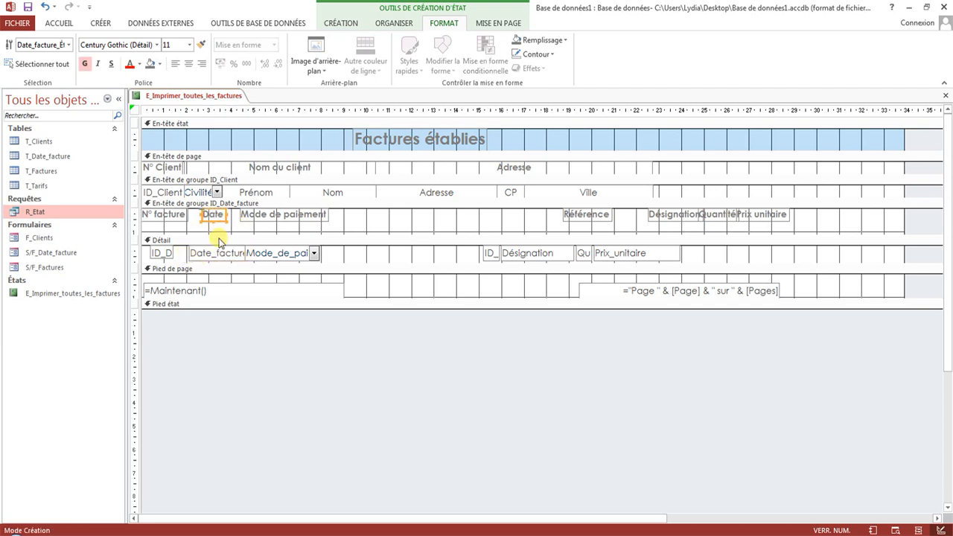
{"action": "left_click", "coordinate": [275, 216]}
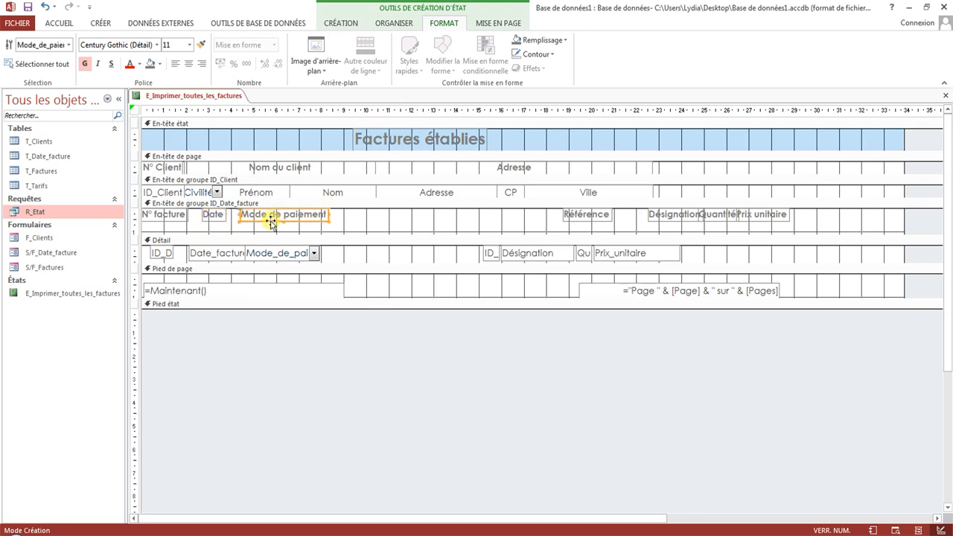
{"action": "left_click_drag", "start_coordinate": [273, 219], "coordinate": [277, 221]}
{"action": "left_click", "coordinate": [289, 257]}
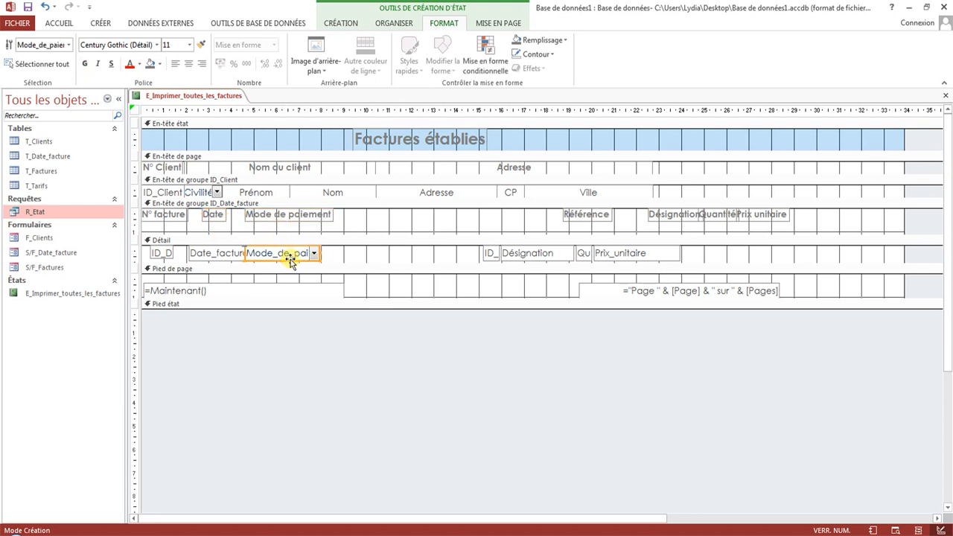
{"action": "left_click", "coordinate": [293, 257]}
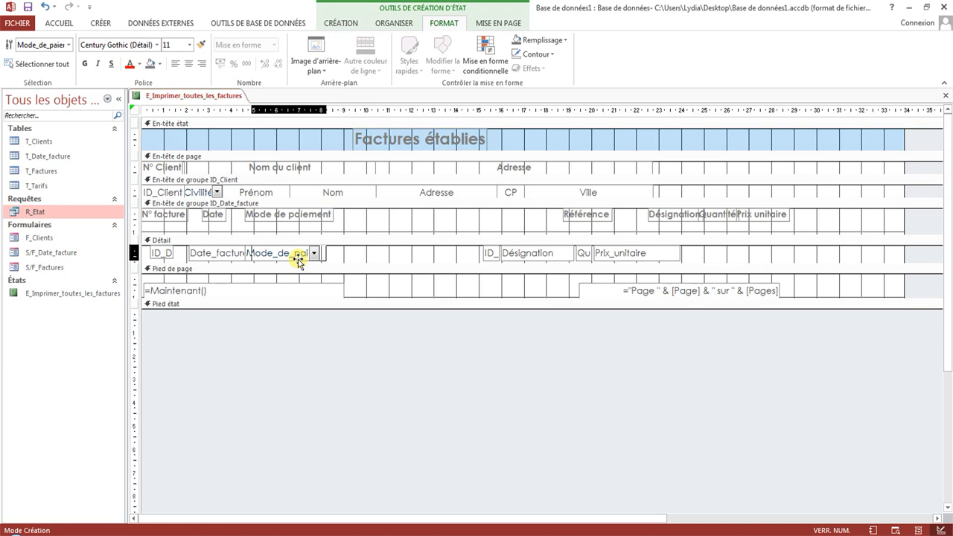
{"action": "left_click_drag", "start_coordinate": [298, 261], "coordinate": [302, 260]}
Move the Référence label to about 8.5 cm, directly after Mode de paiement, and the ID_Tarif detail field to about 9.2 cm
{"action": "left_click", "coordinate": [586, 218]}
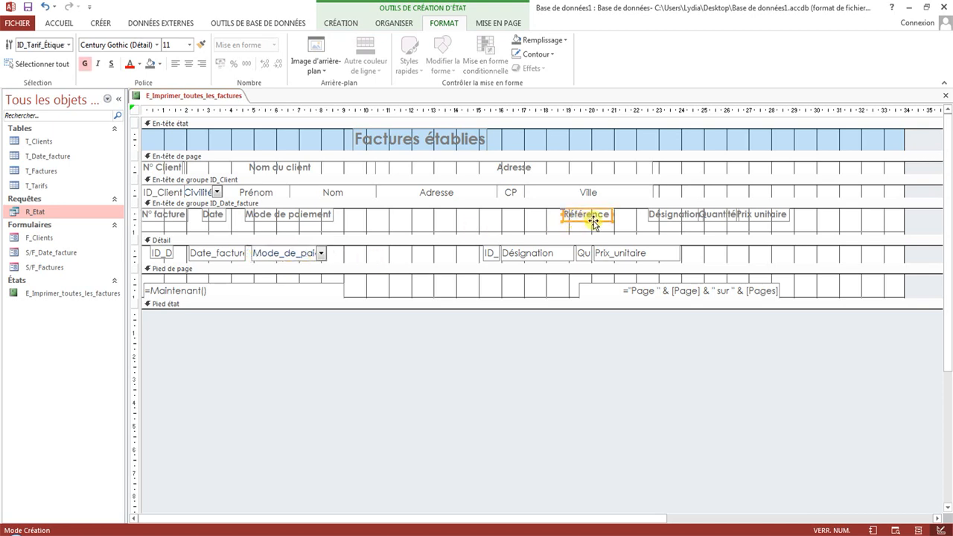
{"action": "left_click_drag", "start_coordinate": [594, 222], "coordinate": [397, 217]}
{"action": "left_click", "coordinate": [491, 256]}
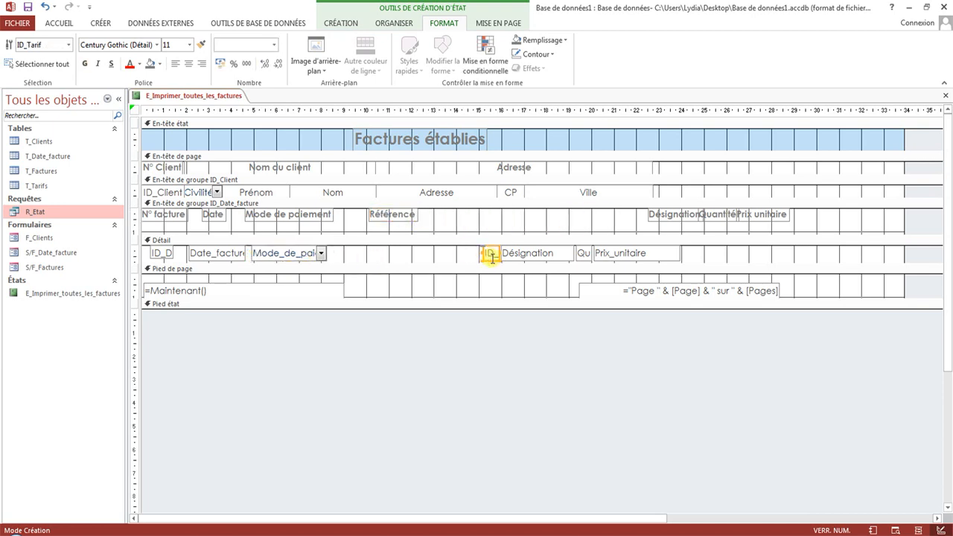
{"action": "left_click_drag", "start_coordinate": [495, 259], "coordinate": [362, 256]}
{"action": "left_click", "coordinate": [392, 216]}
{"action": "left_click_drag", "start_coordinate": [390, 216], "coordinate": [371, 222]}
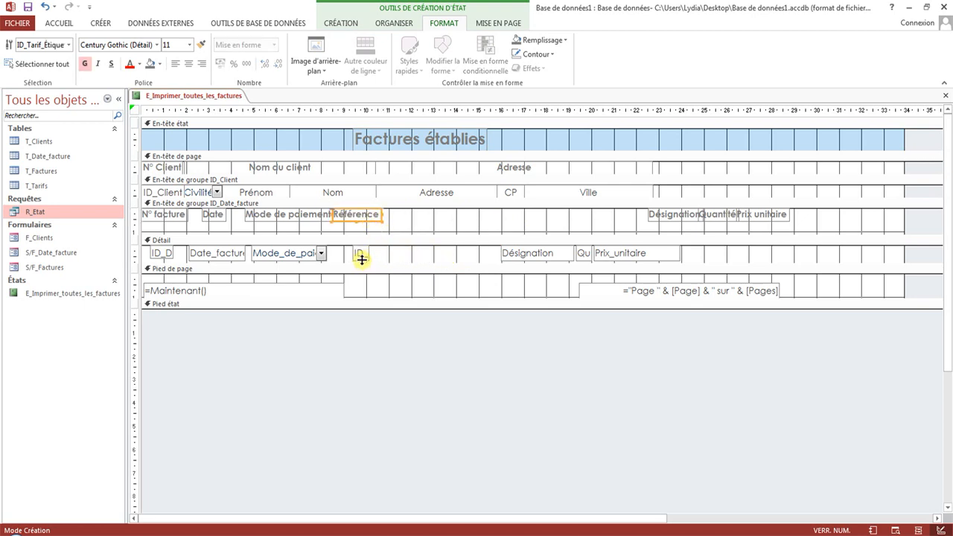
{"action": "left_click_drag", "start_coordinate": [362, 259], "coordinate": [355, 257]}
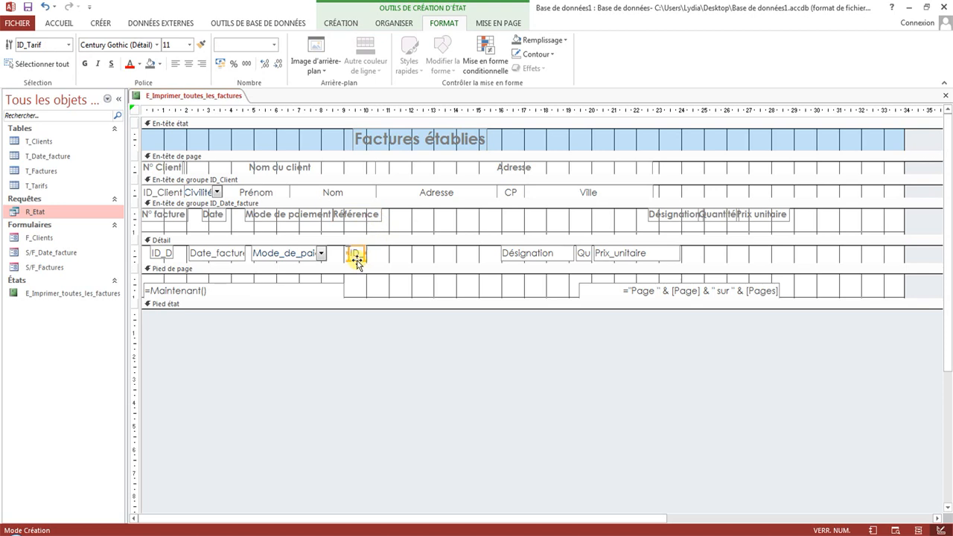
Widen the Désignation detail field to span about 10.8 to 18 cm and the Quantité detail field to span about 18 to 19.2 cm
{"action": "left_click", "coordinate": [514, 257]}
{"action": "mouse_move", "coordinate": [553, 261]}
{"action": "left_mouse_down"}
{"action": "mouse_move", "coordinate": [438, 257]}
{"action": "mouse_move", "coordinate": [578, 258]}
{"action": "mouse_move", "coordinate": [561, 253]}
{"action": "mouse_move", "coordinate": [568, 258]}
{"action": "left_mouse_up"}
{"action": "left_click", "coordinate": [581, 256]}
Narrow the Prix_unitaire detail field and place it directly after Quantité, spanning about 19.2 to 21.8 cm
{"action": "left_click", "coordinate": [606, 260]}
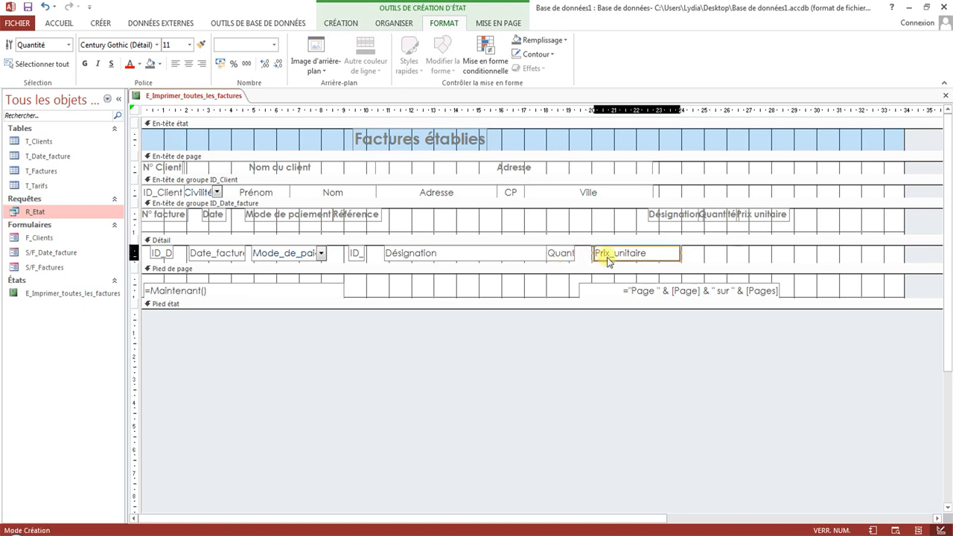
{"action": "left_click_drag", "start_coordinate": [682, 254], "coordinate": [621, 253]}
{"action": "left_click", "coordinate": [660, 257]}
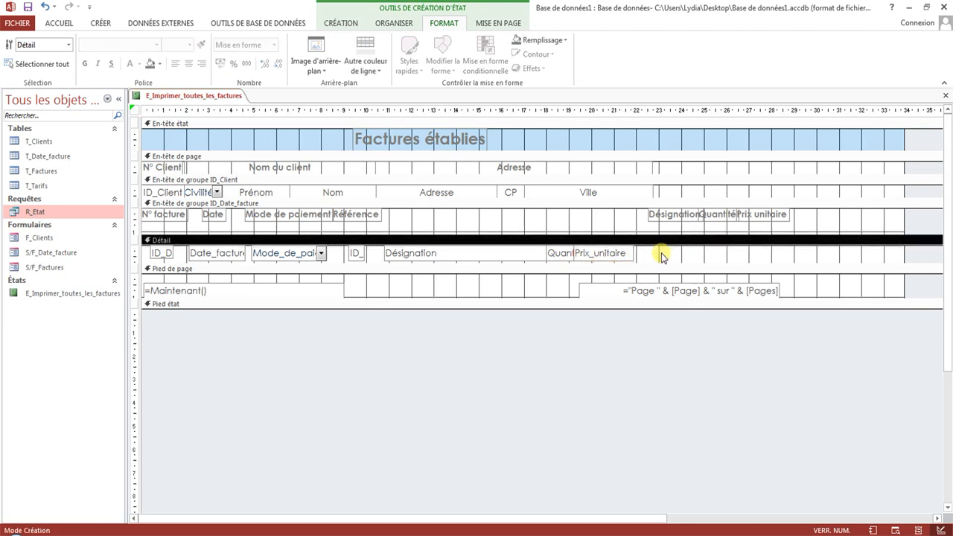
Move the Désignation header label above the Désignation field and centre the text of all fields in the Détail section
{"action": "left_click", "coordinate": [679, 216]}
{"action": "left_click_drag", "start_coordinate": [682, 221], "coordinate": [463, 213]}
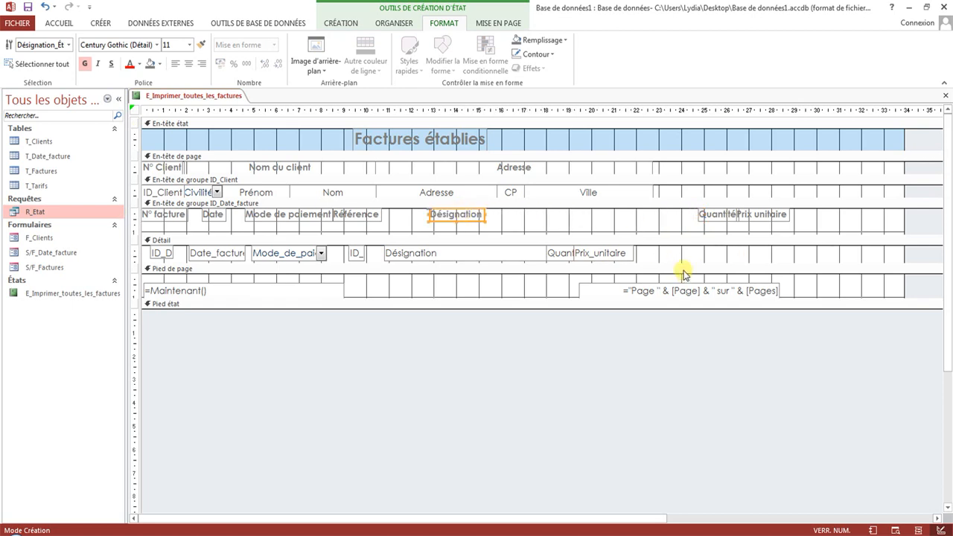
{"action": "left_click_drag", "start_coordinate": [673, 253], "coordinate": [130, 250]}
{"action": "left_click", "coordinate": [190, 65]}
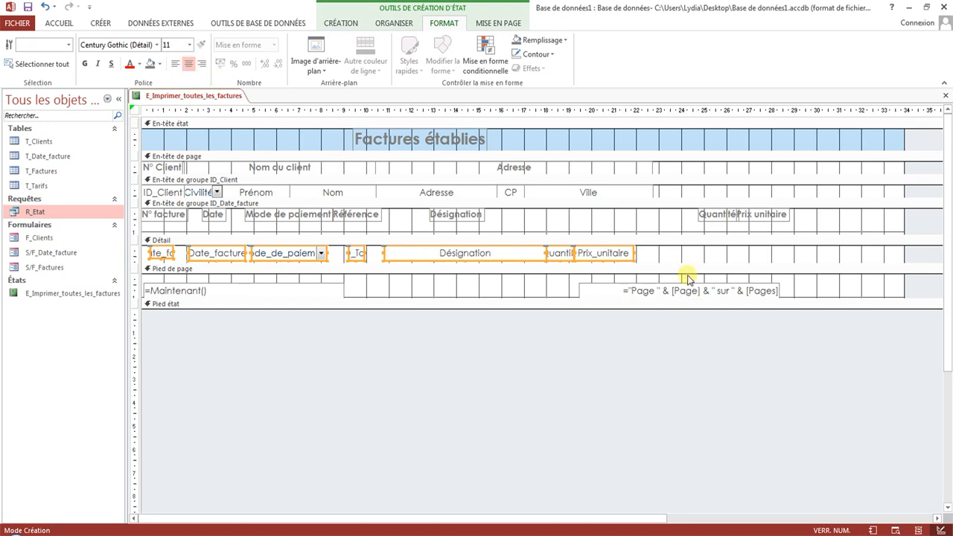
{"action": "left_click", "coordinate": [663, 257]}
Nudge the Désignation label to the centre of its field and move the Quantité label above the Quantité field
{"action": "left_click", "coordinate": [463, 214]}
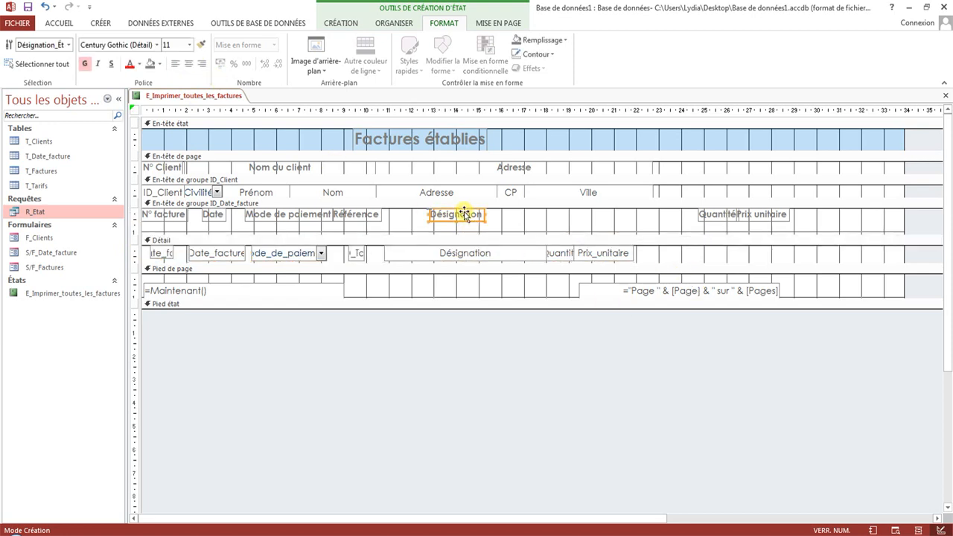
{"action": "left_click_drag", "start_coordinate": [464, 215], "coordinate": [467, 213]}
{"action": "key", "text": "Right"}
{"action": "key", "text": "Right"}
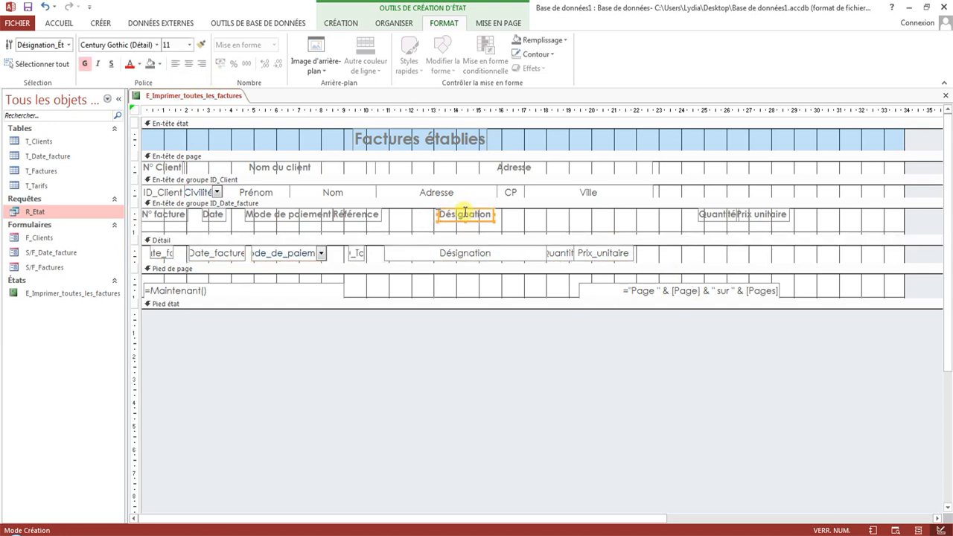
{"action": "key", "text": "Right"}
{"action": "key", "text": "Right"}
{"action": "left_click_drag", "start_coordinate": [718, 215], "coordinate": [568, 215]}
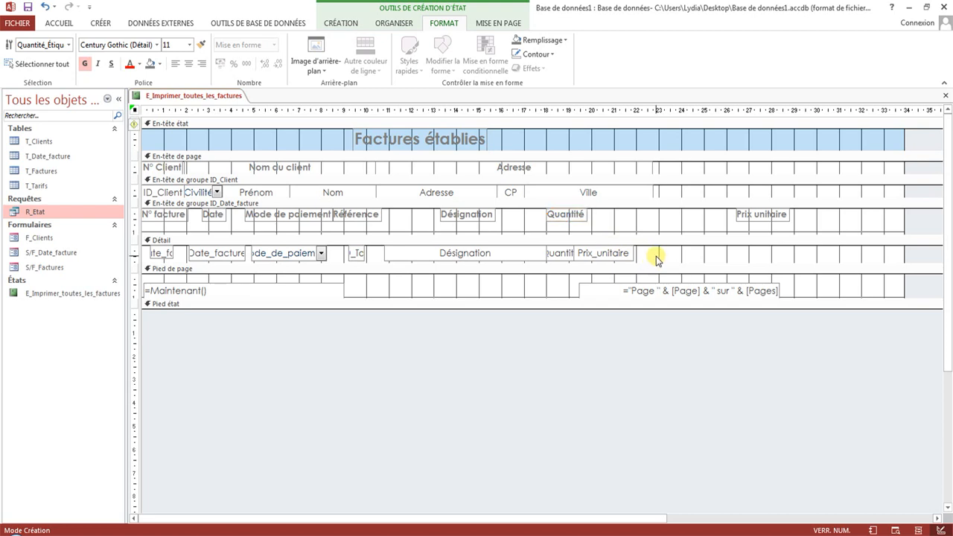
Shift the Prix_unitaire field right in the Détail section and widen the Quantité field to fit its full name
{"action": "left_click", "coordinate": [634, 254]}
{"action": "left_click", "coordinate": [633, 254]}
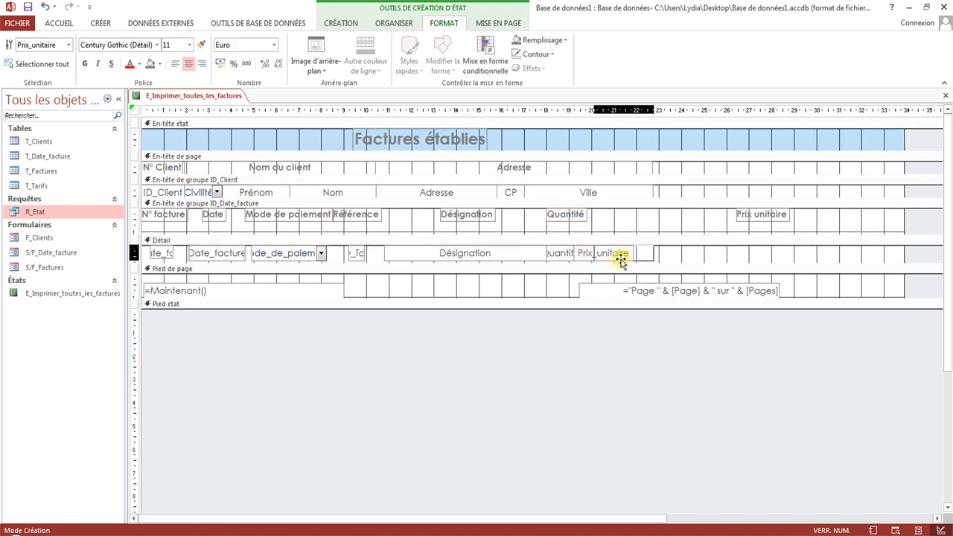
{"action": "left_click_drag", "start_coordinate": [618, 261], "coordinate": [636, 261]}
{"action": "left_click", "coordinate": [575, 256]}
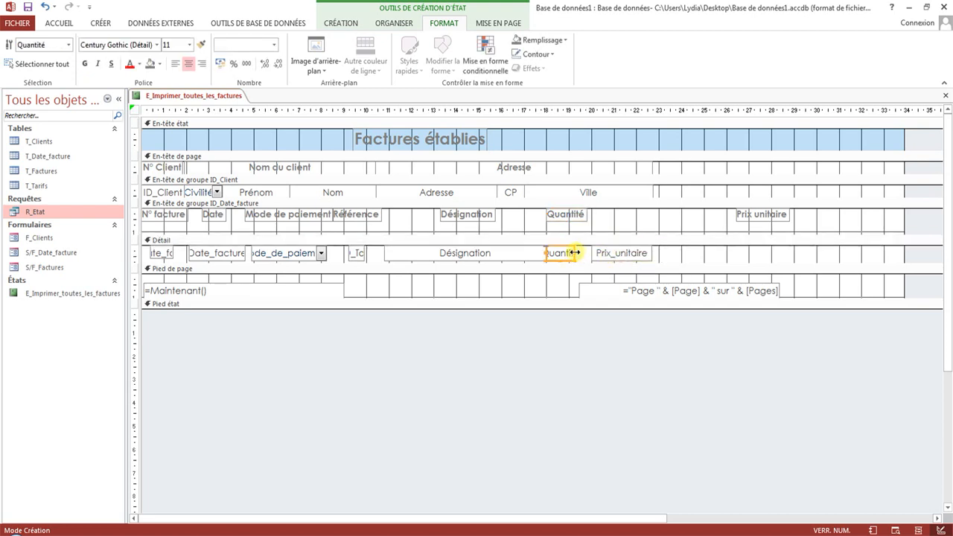
{"action": "left_click_drag", "start_coordinate": [576, 252], "coordinate": [591, 252]}
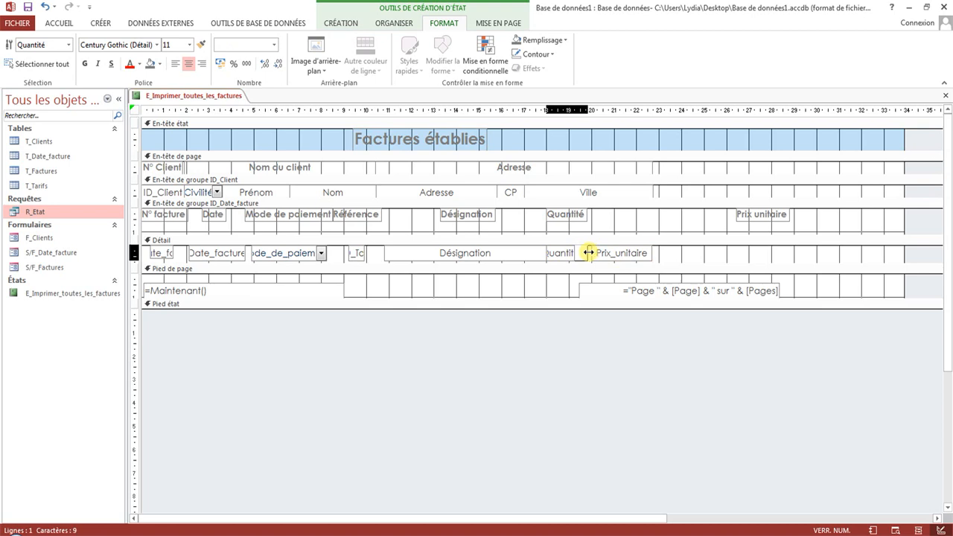
{"action": "left_click", "coordinate": [589, 252]}
Extend the Prix_unitaire field's left edge to meet Quantité and move the Prix unitaire label above it
{"action": "left_click", "coordinate": [592, 254]}
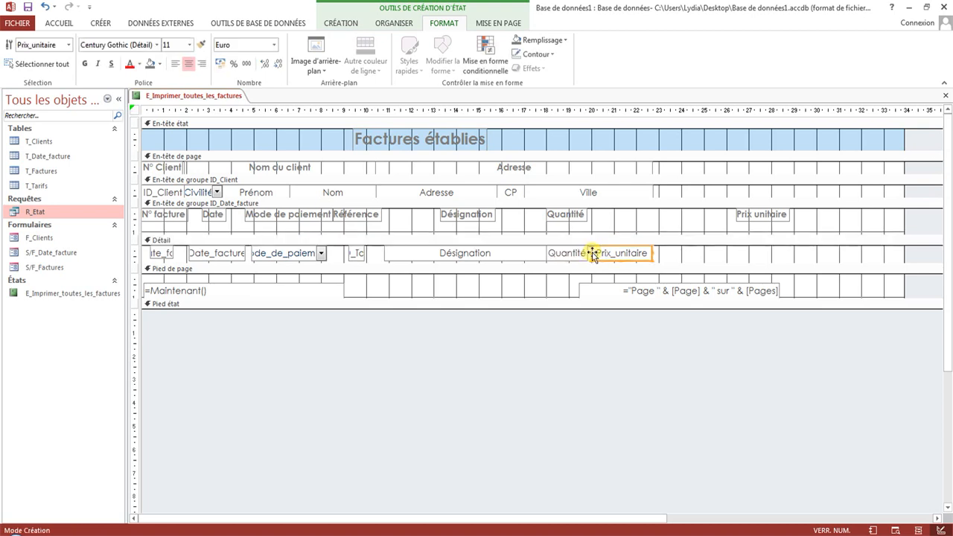
{"action": "left_click_drag", "start_coordinate": [588, 253], "coordinate": [585, 253]}
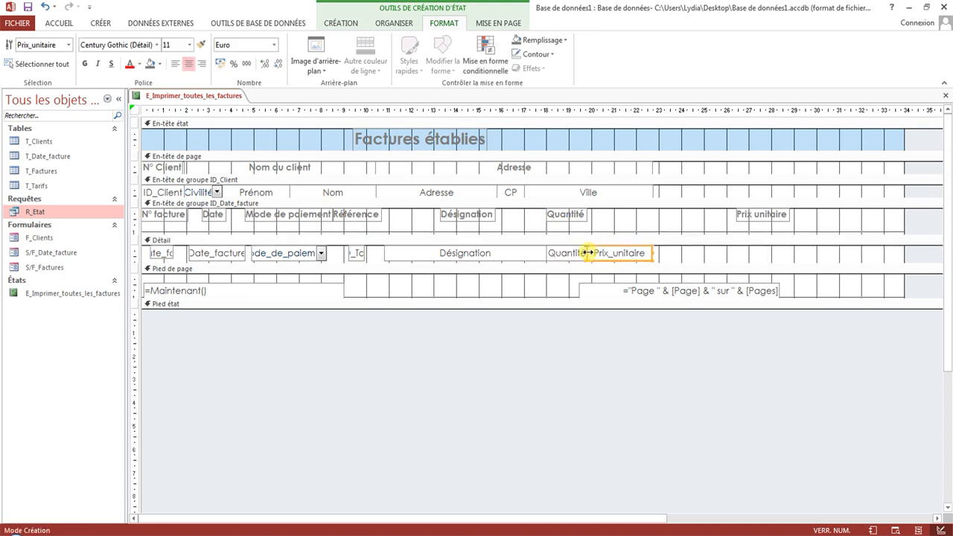
{"action": "left_click", "coordinate": [760, 217]}
{"action": "left_click_drag", "start_coordinate": [761, 221], "coordinate": [616, 218]}
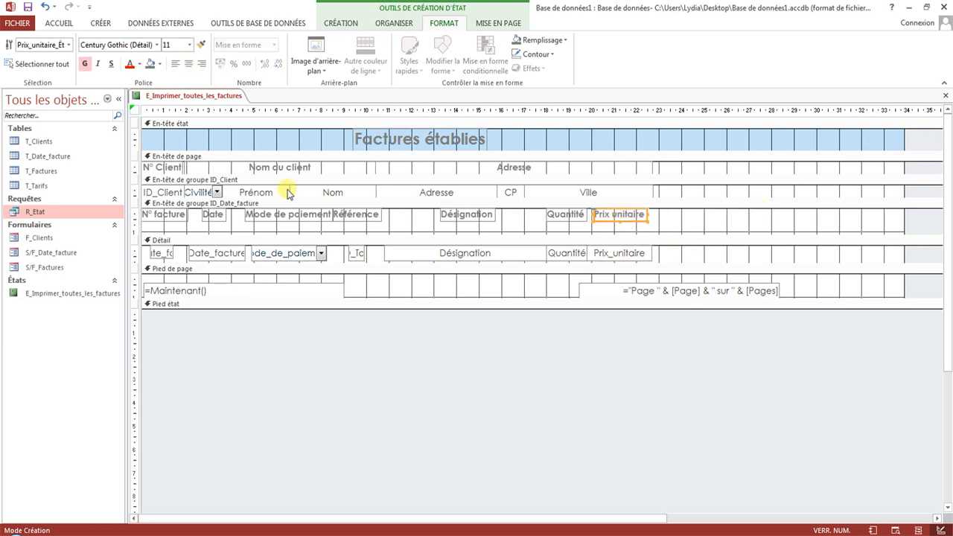
Check the alignment of the invoice columns in report view (Mode État), then return to design view (Mode Création)
{"action": "right_click", "coordinate": [217, 96]}
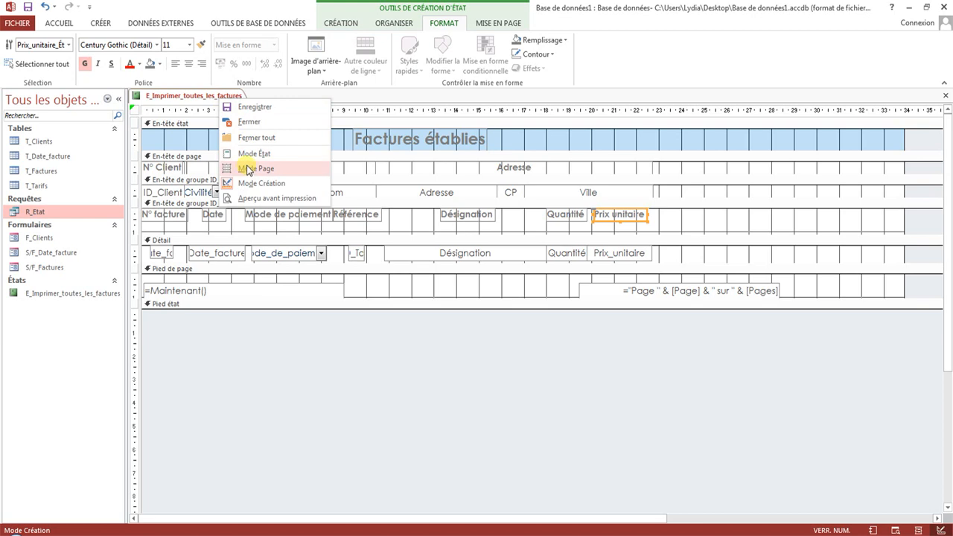
{"action": "left_click", "coordinate": [252, 153]}
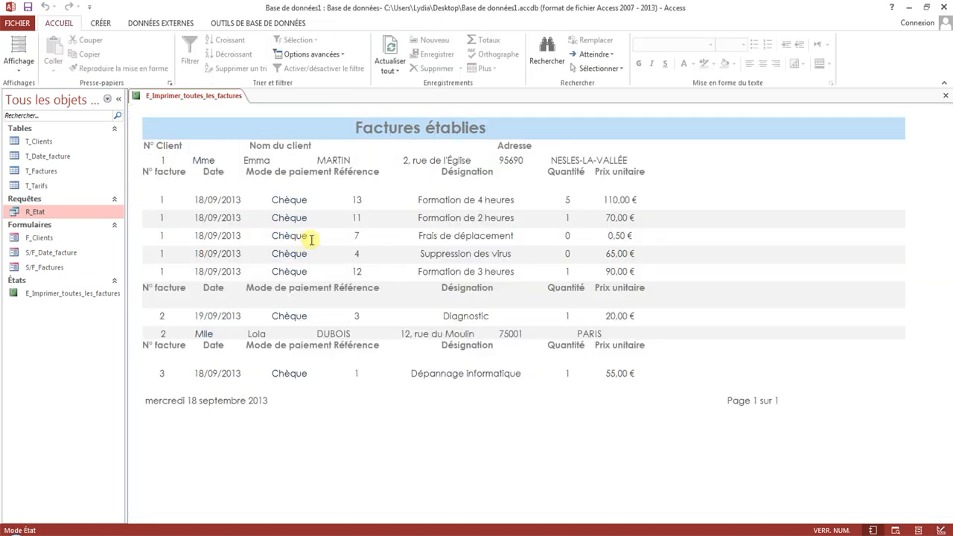
{"action": "right_click", "coordinate": [188, 96]}
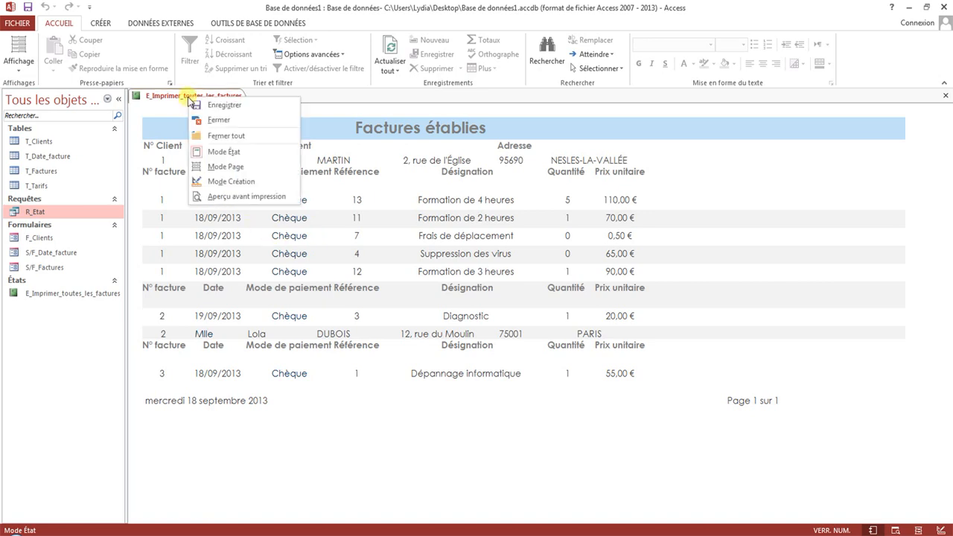
{"action": "left_click", "coordinate": [233, 185]}
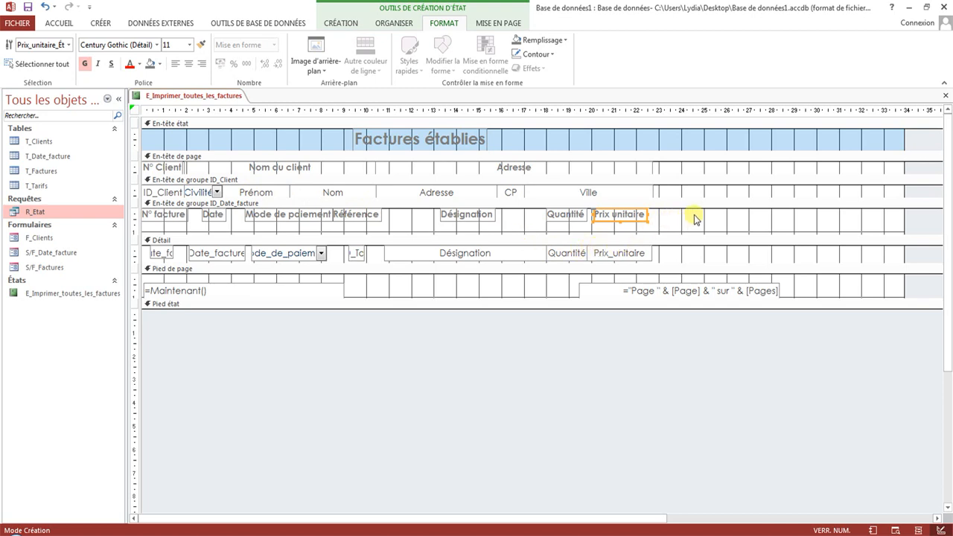
{"action": "right_click", "coordinate": [216, 95]}
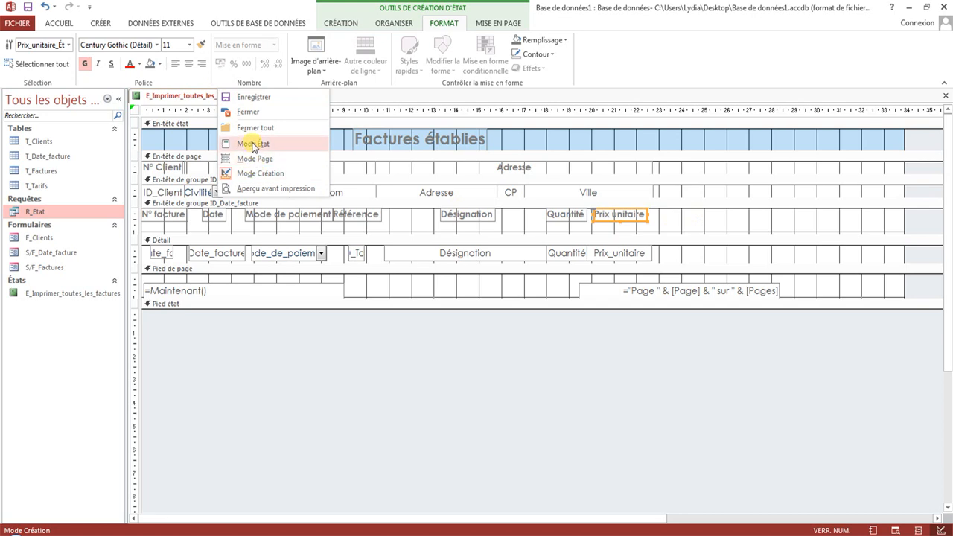
{"action": "left_click", "coordinate": [251, 143]}
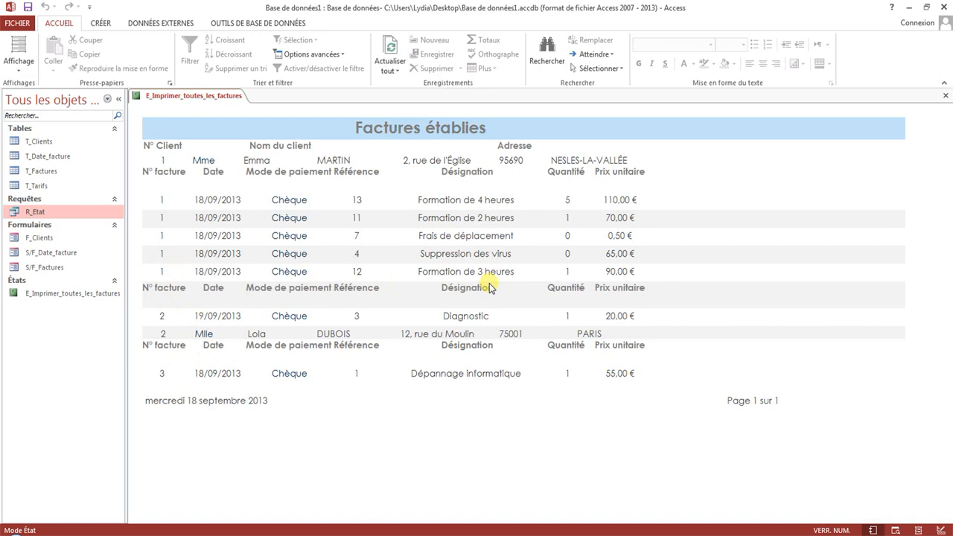
{"action": "right_click", "coordinate": [157, 96]}
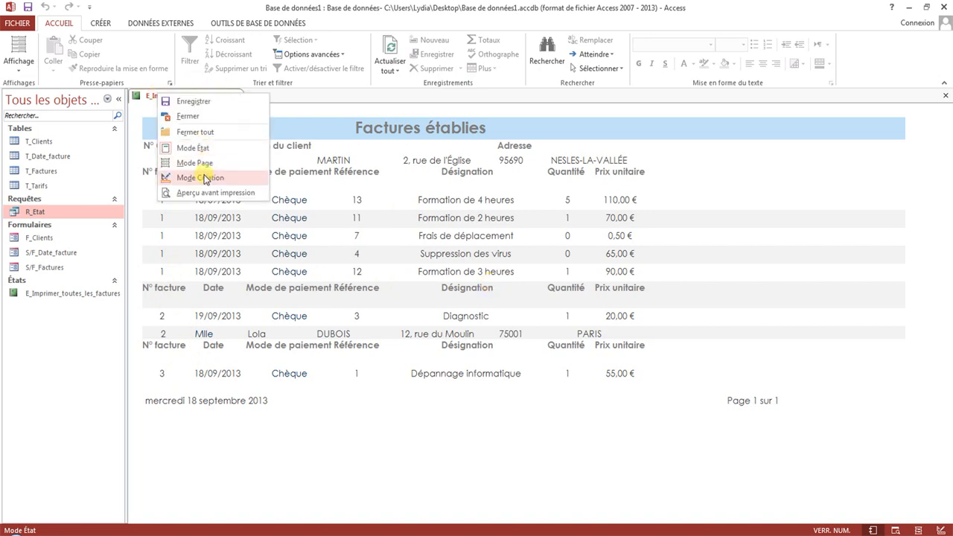
{"action": "left_click", "coordinate": [206, 179]}
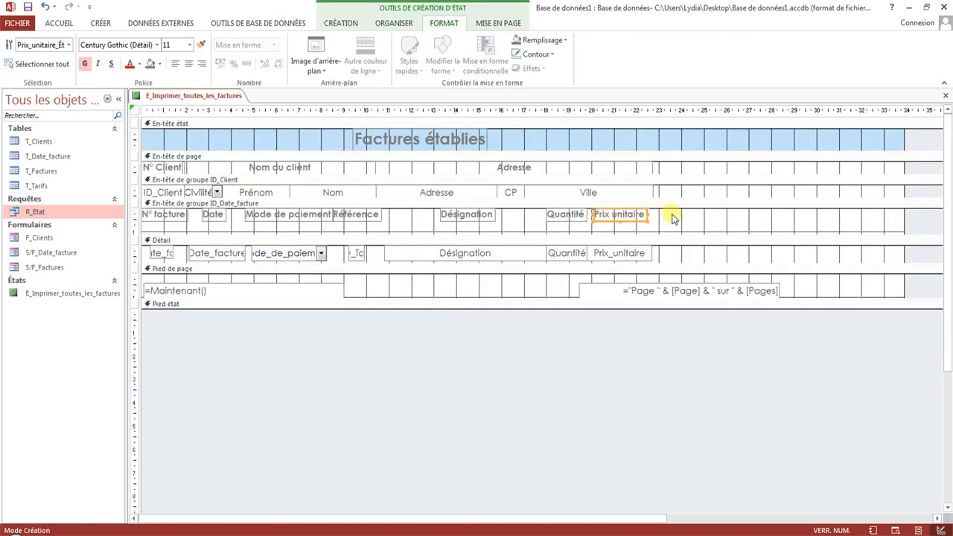
Indent all invoice labels and Détail fields about 1 cm to the right and display the result in report view
{"action": "left_click_drag", "start_coordinate": [704, 212], "coordinate": [192, 257]}
{"action": "right_click", "coordinate": [185, 97]}
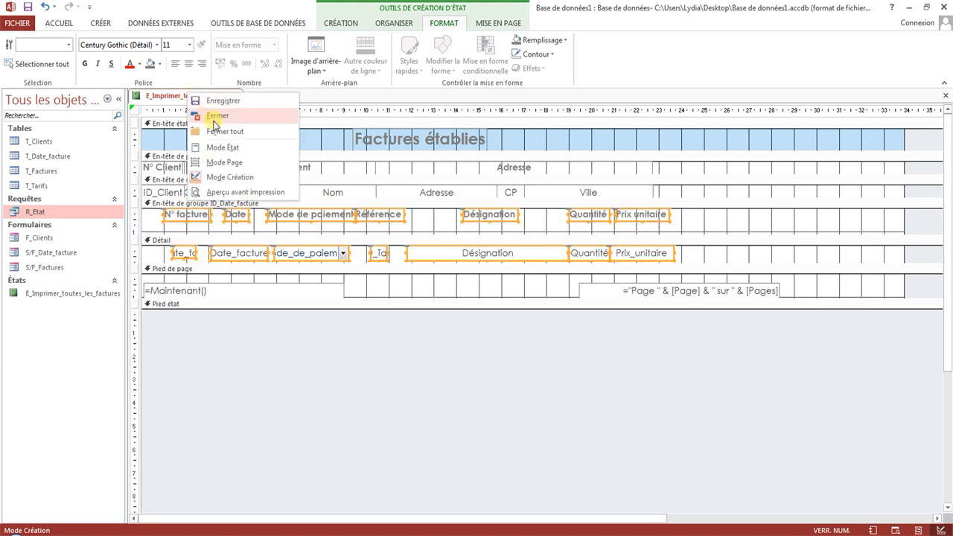
{"action": "left_click", "coordinate": [222, 146]}
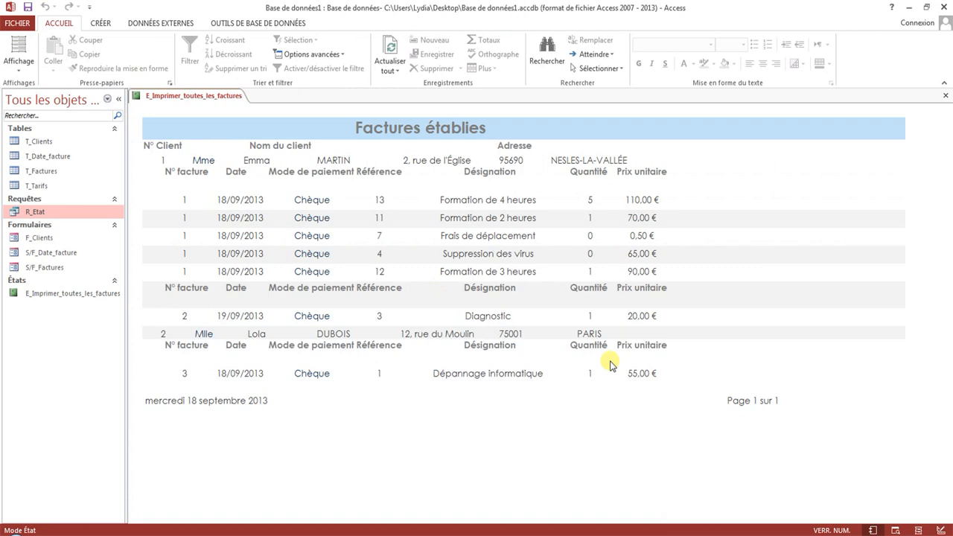
Return to design view and reduce the height of the ID_Date_facture group header to just fit its labels
{"action": "right_click", "coordinate": [209, 98]}
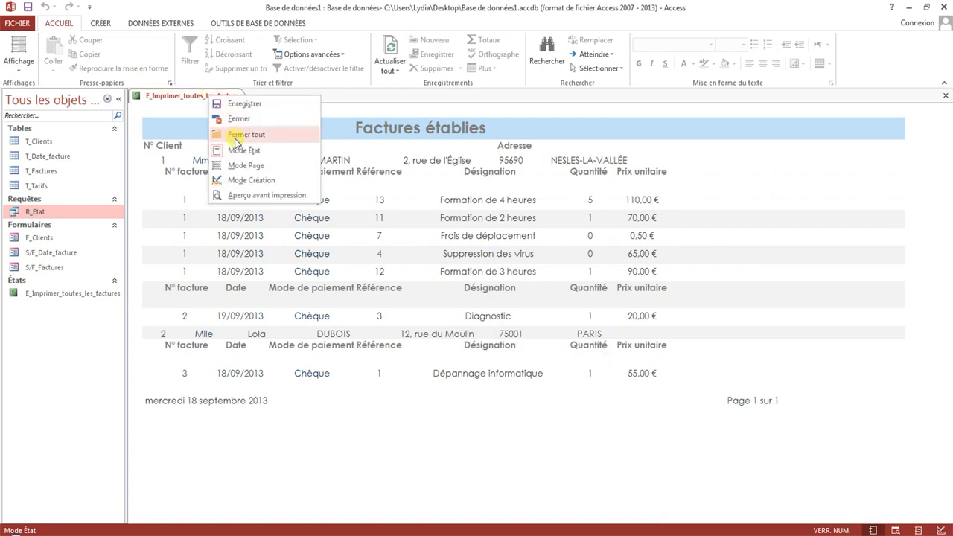
{"action": "left_click", "coordinate": [160, 101]}
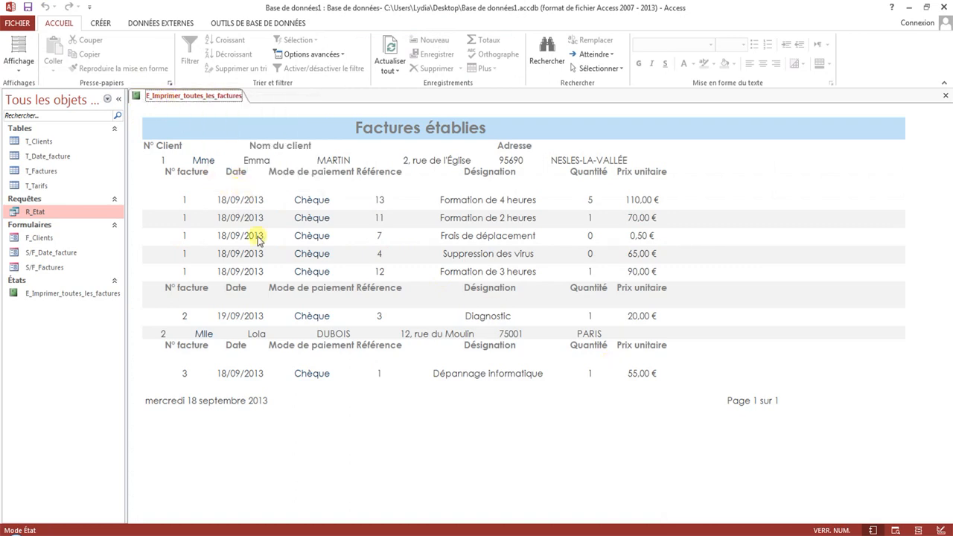
{"action": "right_click", "coordinate": [186, 95]}
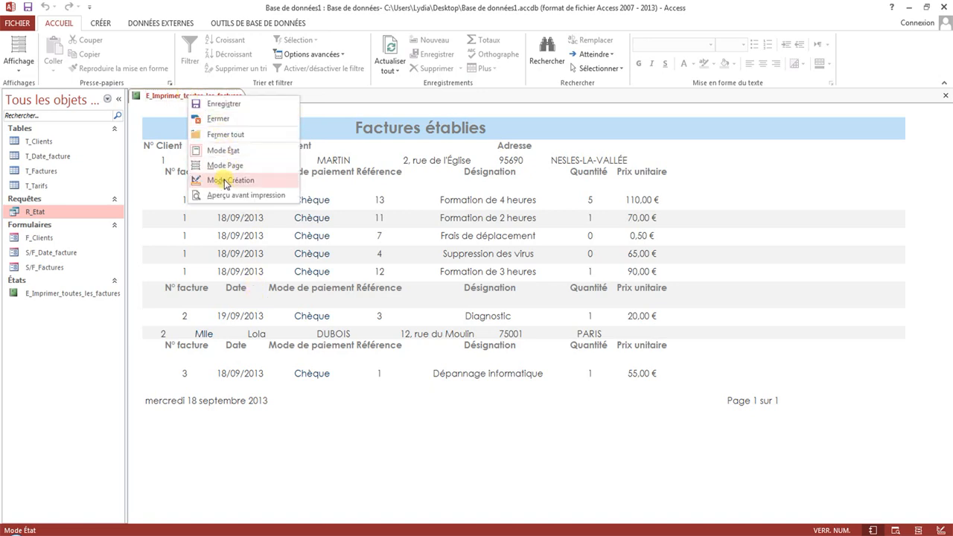
{"action": "left_click", "coordinate": [226, 180]}
{"action": "left_click_drag", "start_coordinate": [250, 234], "coordinate": [251, 217]}
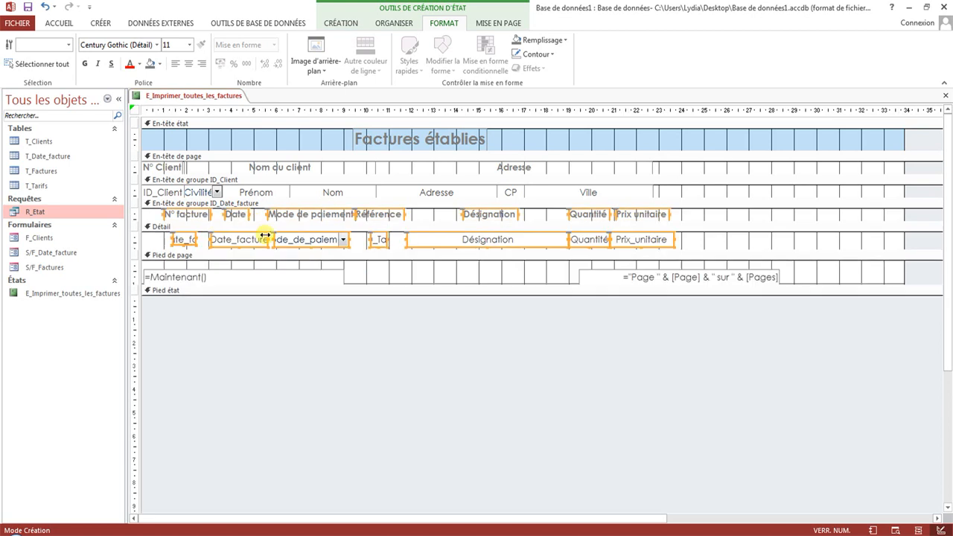
Check the spacing between invoice headings and detail lines in report view, then go back to design view
{"action": "right_click", "coordinate": [192, 96]}
{"action": "left_click", "coordinate": [223, 175]}
{"action": "right_click", "coordinate": [217, 95]}
{"action": "left_click", "coordinate": [245, 155]}
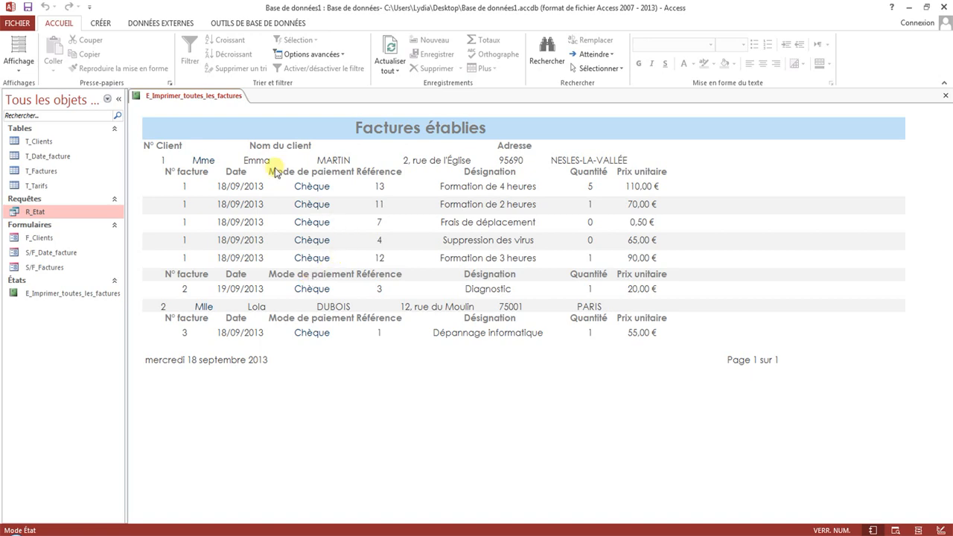
{"action": "right_click", "coordinate": [207, 99]}
{"action": "left_click", "coordinate": [264, 184]}
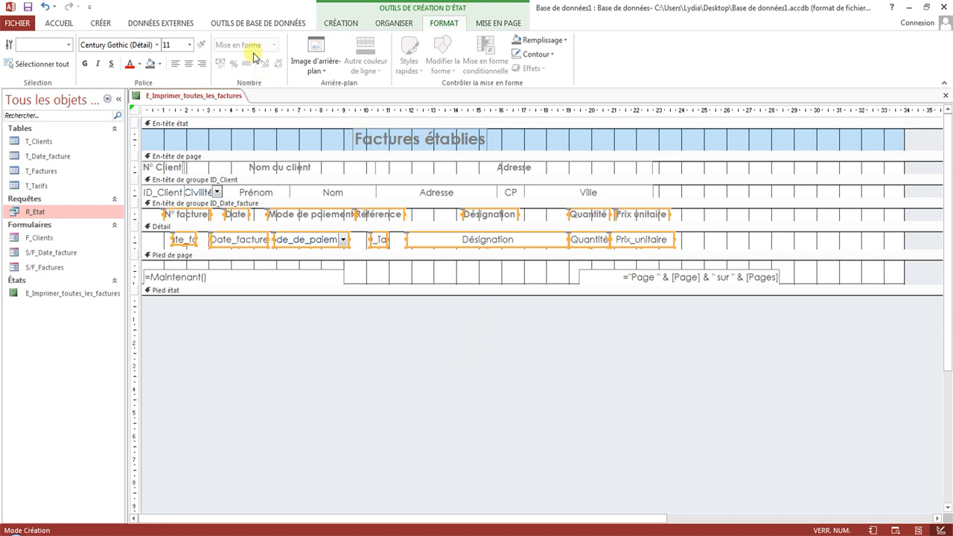
Add an unbound text box to the Détail section, to the right of the Prix_unitaire field at about 27 cm
{"action": "left_click", "coordinate": [349, 23]}
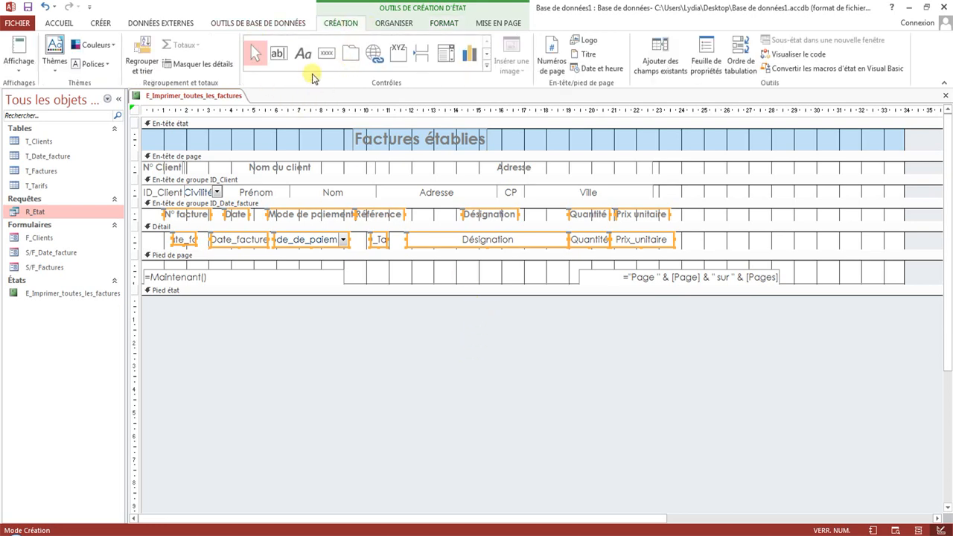
{"action": "left_click", "coordinate": [279, 54]}
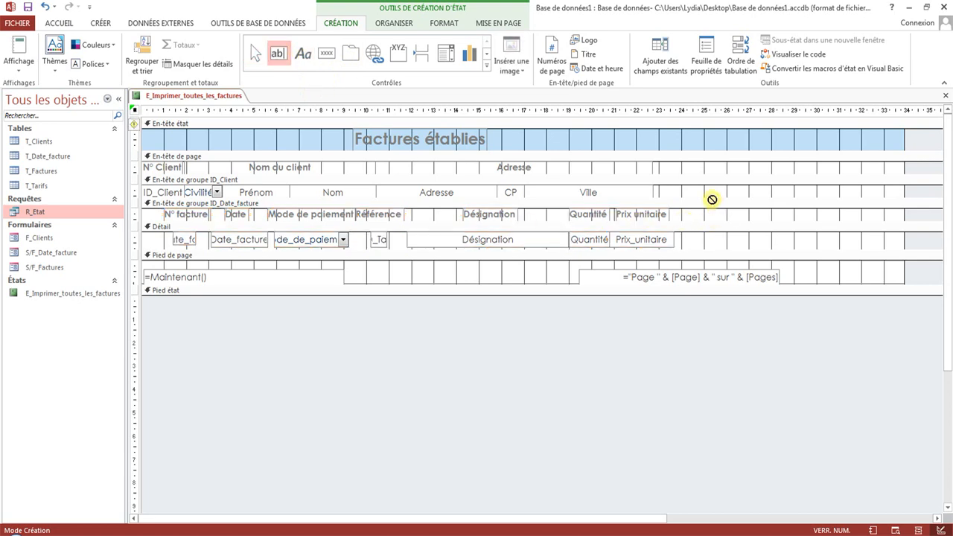
{"action": "left_click", "coordinate": [277, 51]}
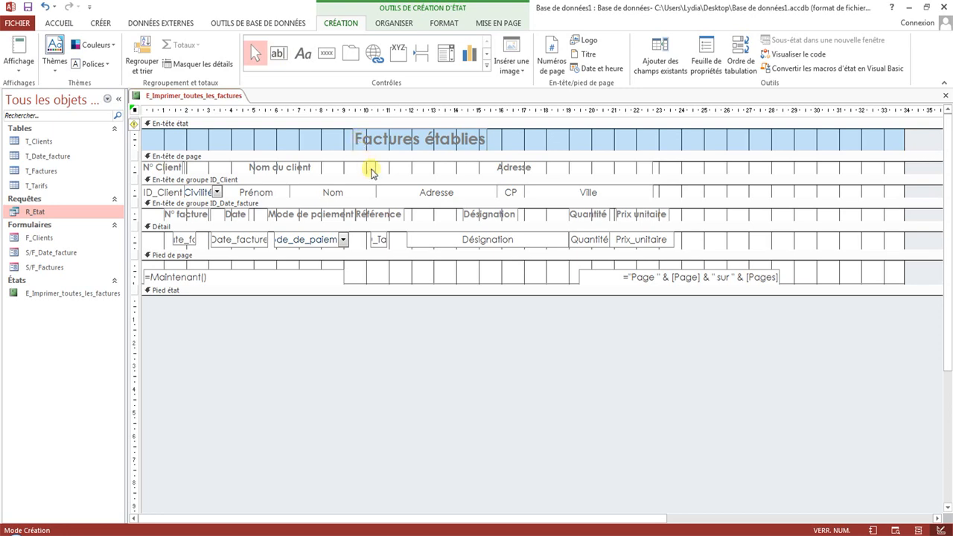
{"action": "left_click", "coordinate": [278, 53]}
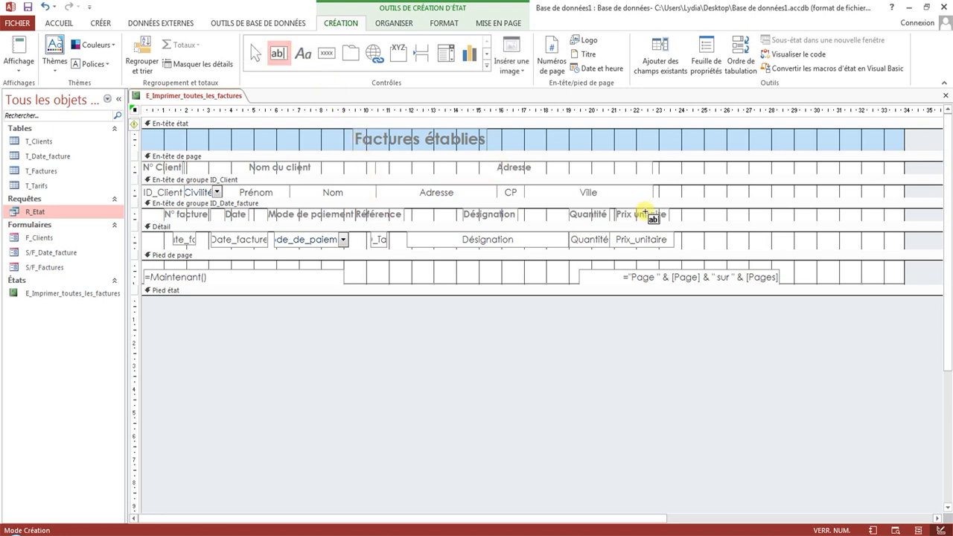
{"action": "left_click", "coordinate": [698, 238]}
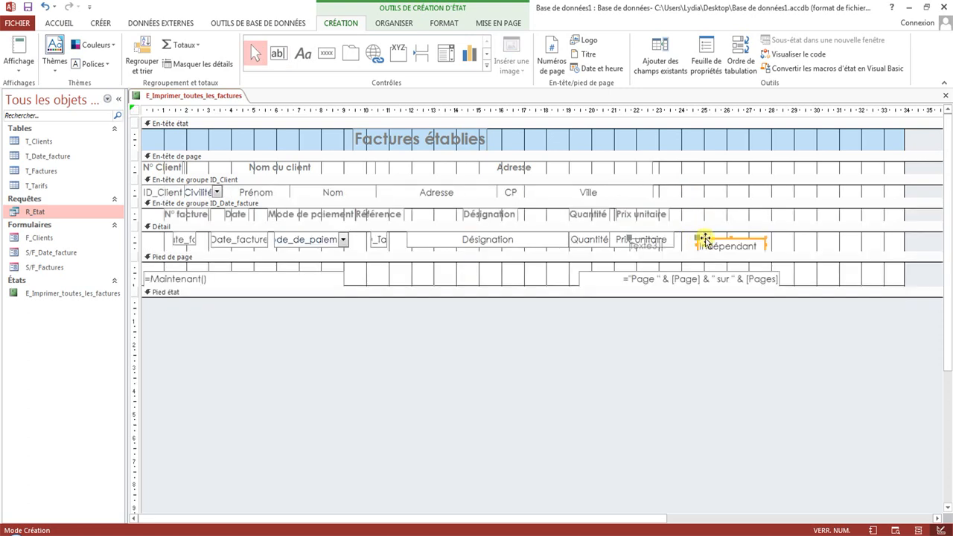
{"action": "left_click_drag", "start_coordinate": [705, 239], "coordinate": [751, 240]}
Move the new text box's attached label into the ID_Date_facture group header, just right of the Prix unitaire label
{"action": "left_click", "coordinate": [694, 240]}
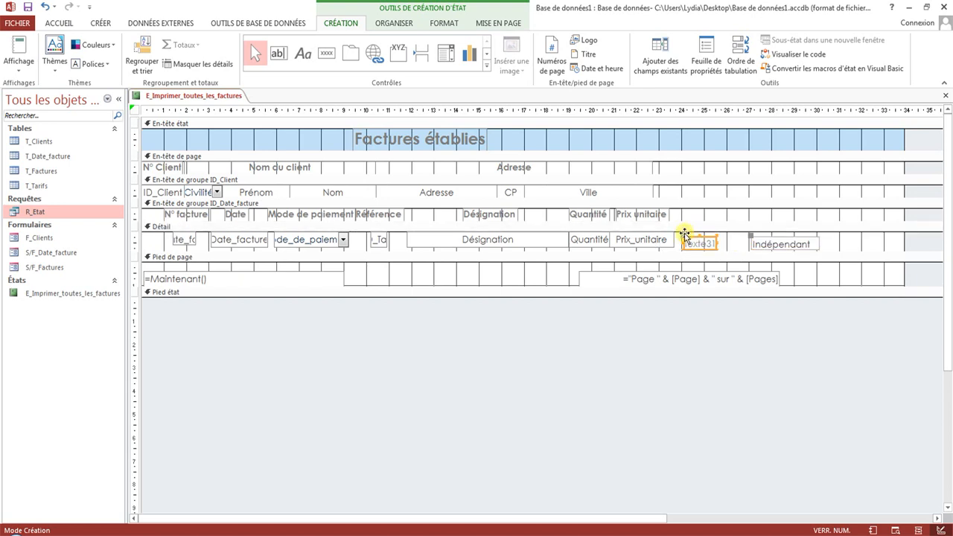
{"action": "key", "text": "ctrl+x"}
{"action": "left_click", "coordinate": [690, 212]}
{"action": "key", "text": "ctrl+v"}
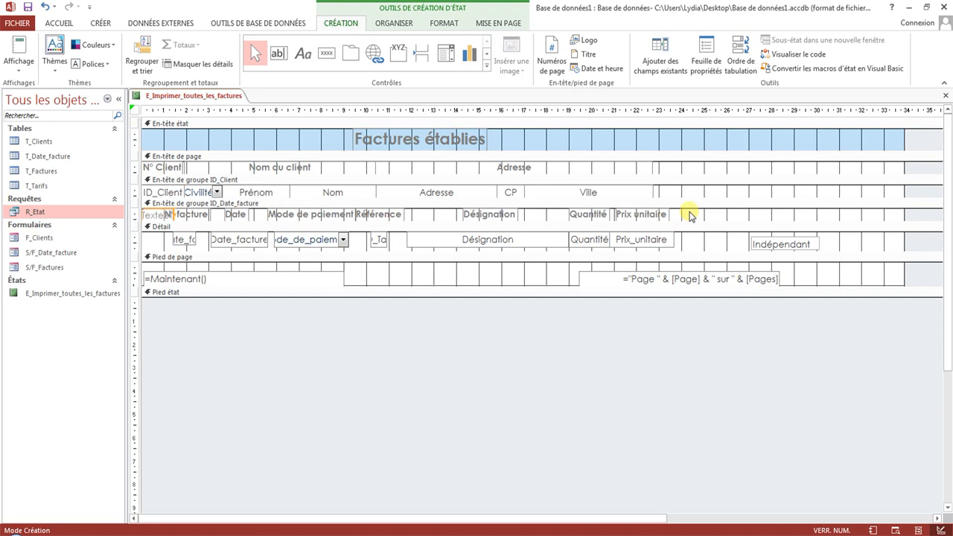
{"action": "mouse_move", "coordinate": [149, 207]}
{"action": "left_mouse_down"}
{"action": "mouse_move", "coordinate": [317, 196]}
{"action": "mouse_move", "coordinate": [639, 196]}
{"action": "mouse_move", "coordinate": [676, 206]}
{"action": "left_mouse_up"}
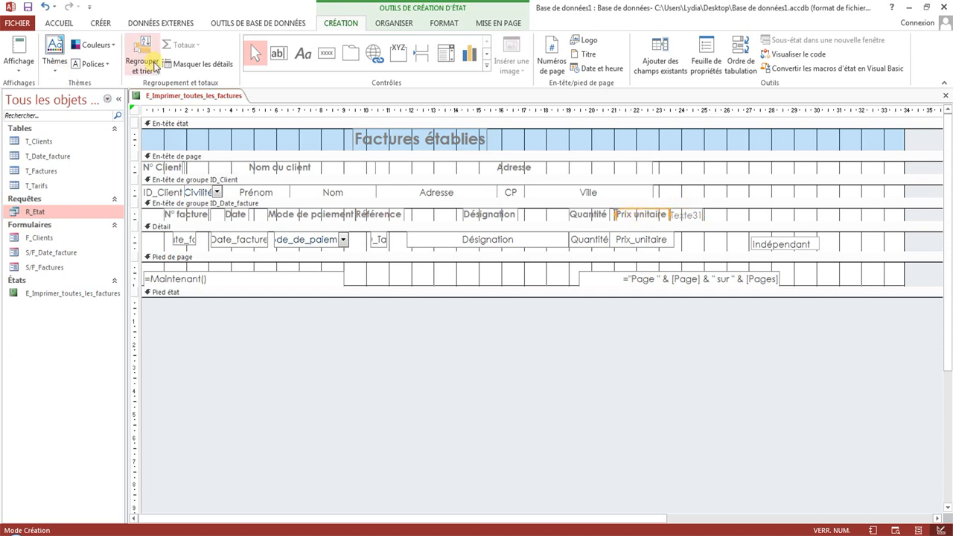
Copy the Prix unitaire label's formatting onto the Texte31 label beside it in the ID_Date_facture group header
{"action": "left_click", "coordinate": [60, 22]}
{"action": "left_click", "coordinate": [120, 69]}
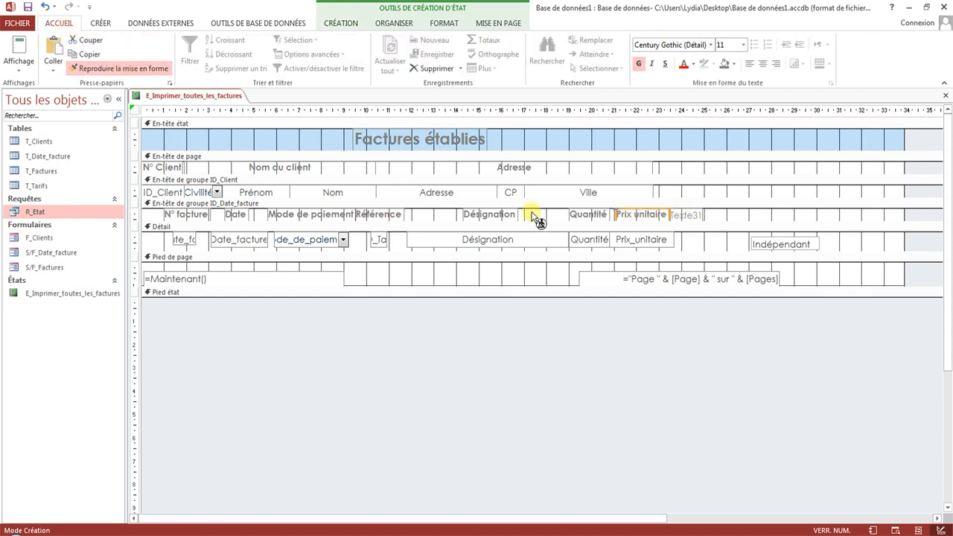
{"action": "left_click", "coordinate": [684, 215]}
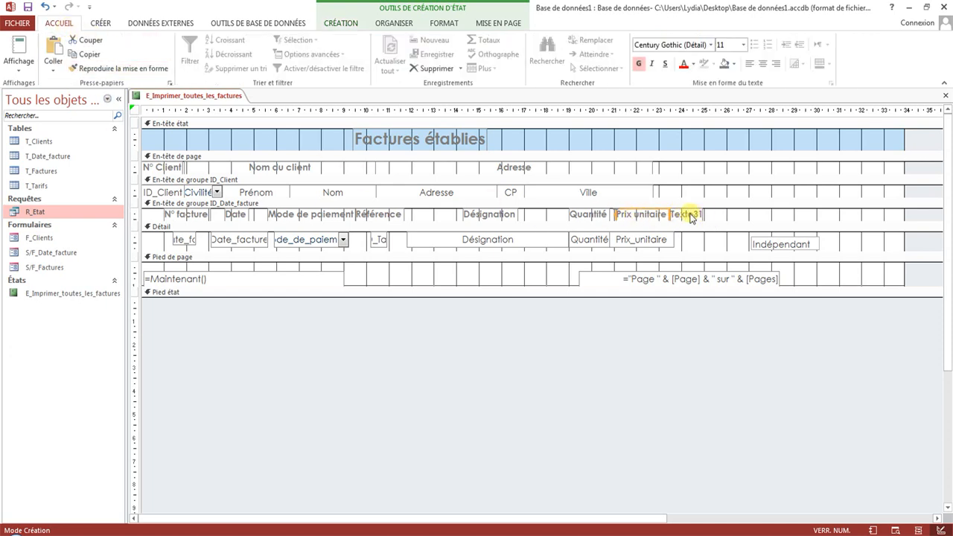
Change the caption of the Texte31 label in the ID_Date_facture group header to Total
{"action": "double_click", "coordinate": [689, 216]}
{"action": "type", "text": "Total"}
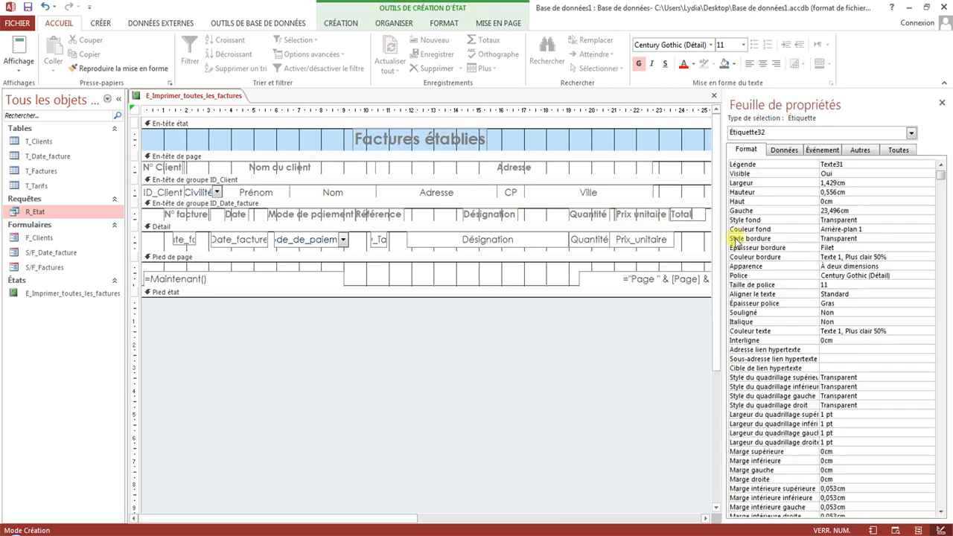
{"action": "left_click", "coordinate": [708, 204]}
{"action": "left_click", "coordinate": [942, 104]}
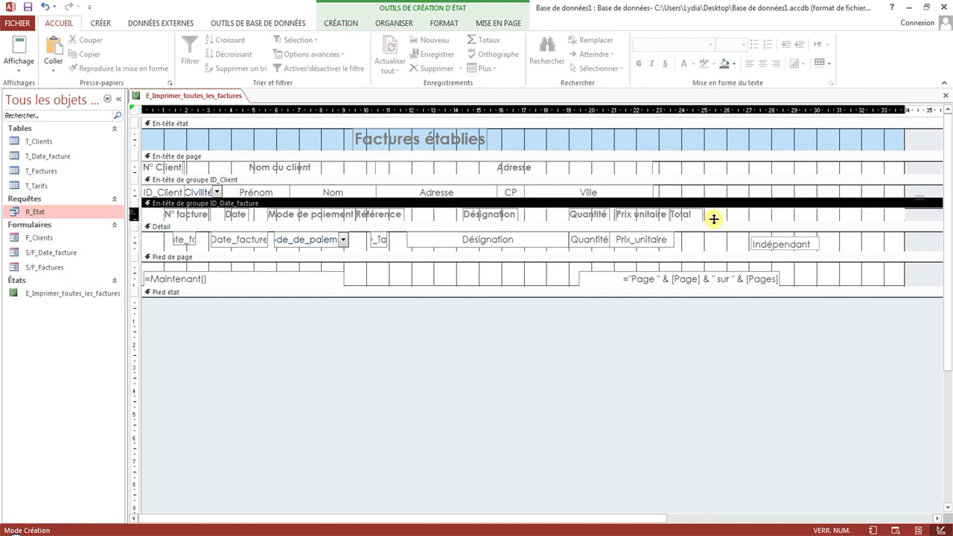
Shrink the Total label in the ID_Date_facture group header to fit its caption
{"action": "left_click", "coordinate": [696, 215]}
{"action": "right_click", "coordinate": [703, 213]}
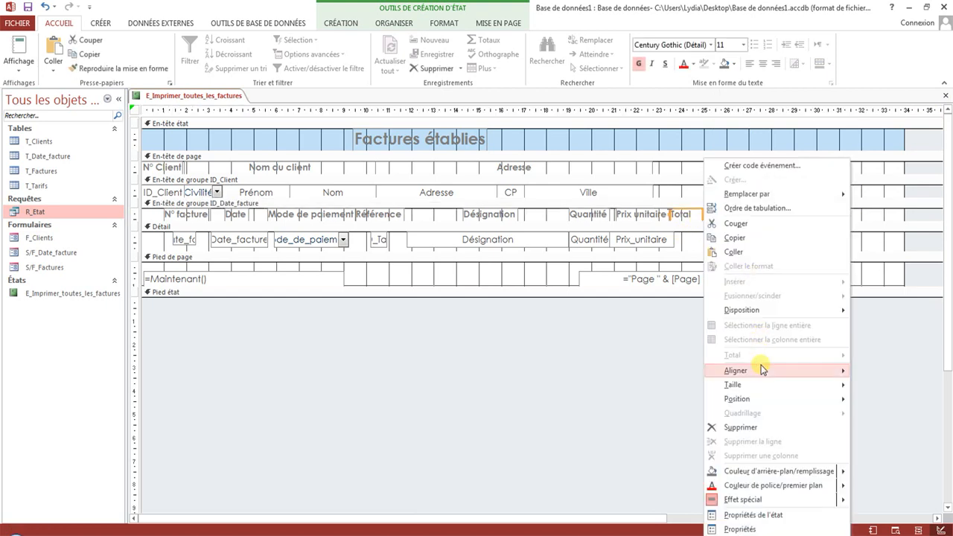
{"action": "mouse_move", "coordinate": [760, 385]}
{"action": "left_click", "coordinate": [874, 386]}
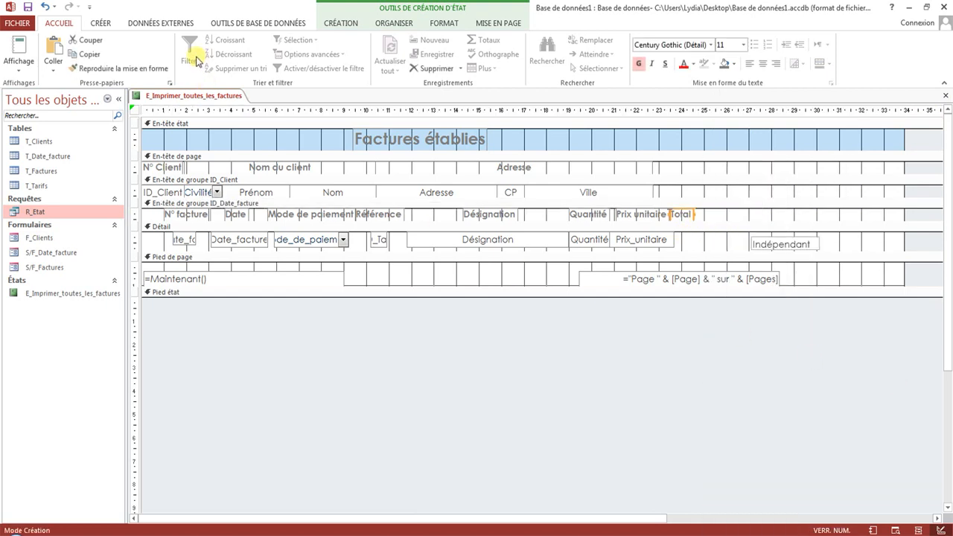
{"action": "left_click", "coordinate": [444, 24]}
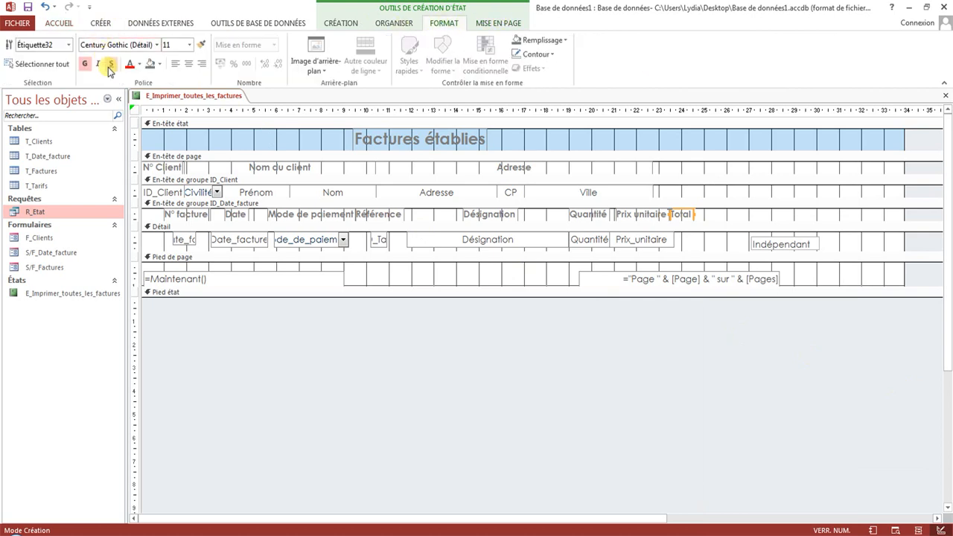
{"action": "left_click", "coordinate": [715, 214]}
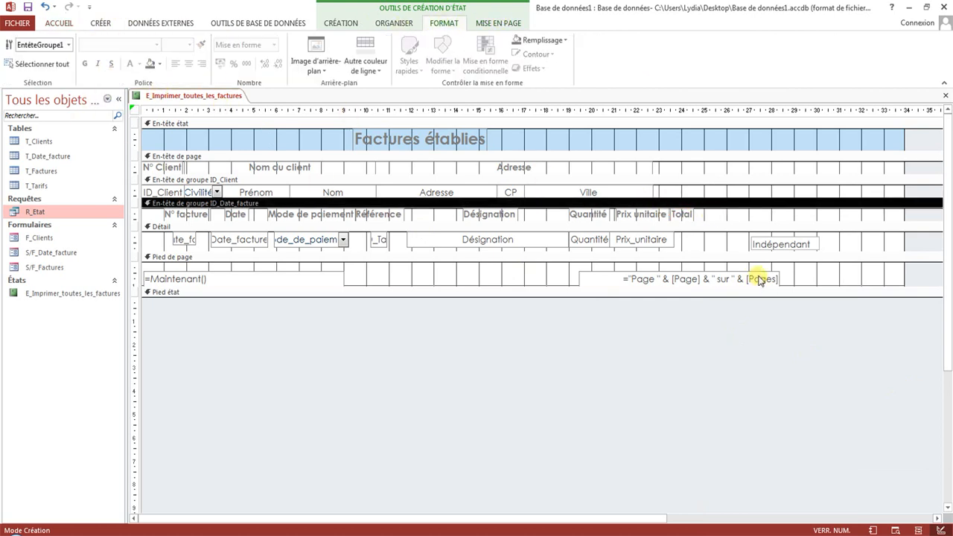
Enter the expression =[Quantité]*[Prix_unitaire] in the unbound text box of the Détail section
{"action": "left_click", "coordinate": [771, 244]}
{"action": "left_click", "coordinate": [770, 243]}
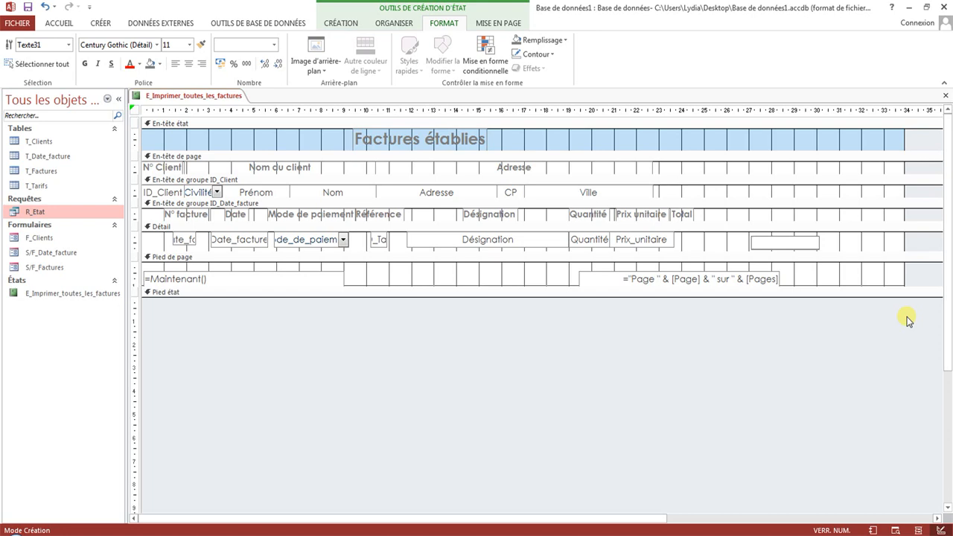
{"action": "type", "text": "=[Quantité"}
{"action": "type", "text": "]"}
{"action": "type", "text": "*"}
{"action": "type", "text": "["}
{"action": "type", "text": "Prix_uni"}
{"action": "type", "text": "taire]"}
Move the calculated text box in the Détail section so it sits directly right of the Prix_unitaire field
{"action": "left_click", "coordinate": [832, 240]}
{"action": "left_click", "coordinate": [801, 236]}
{"action": "left_click_drag", "start_coordinate": [801, 236], "coordinate": [725, 228]}
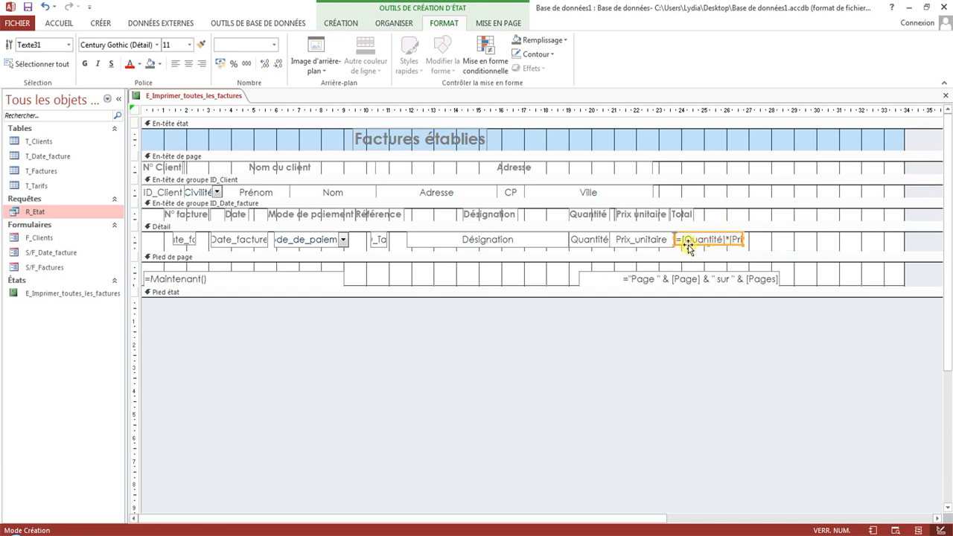
Set the height of all ID_Date_facture group header labels and all Détail fields to 0,556cm
{"action": "left_click", "coordinate": [198, 215]}
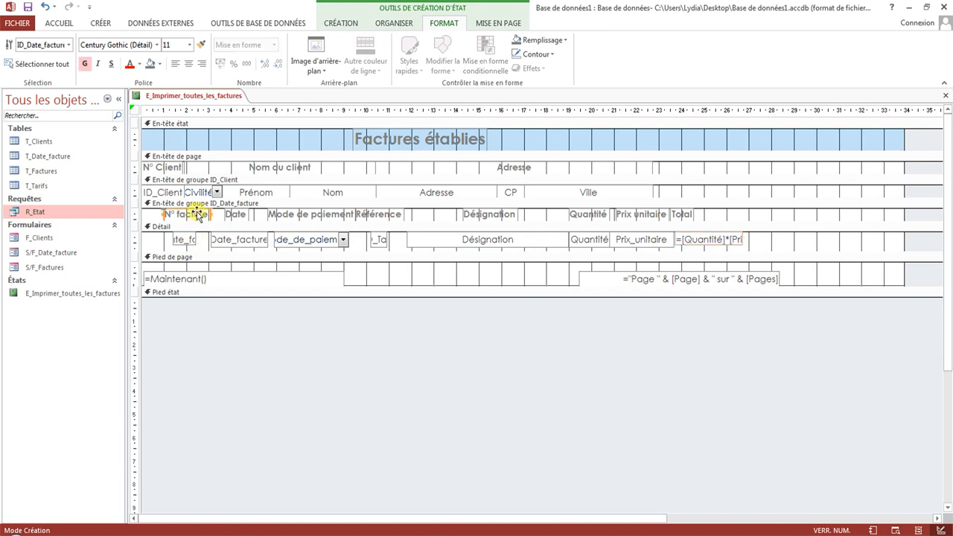
{"action": "left_click", "coordinate": [347, 25]}
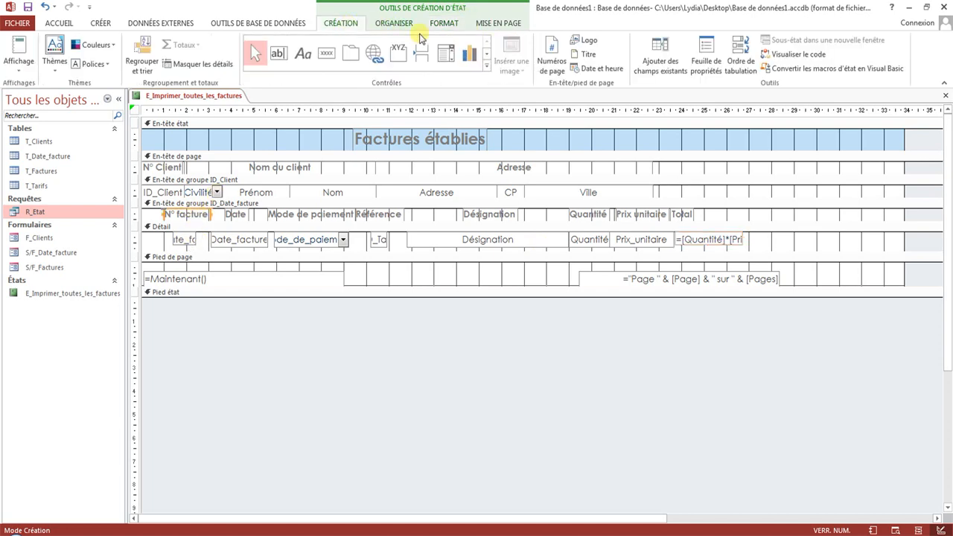
{"action": "left_click", "coordinate": [706, 56]}
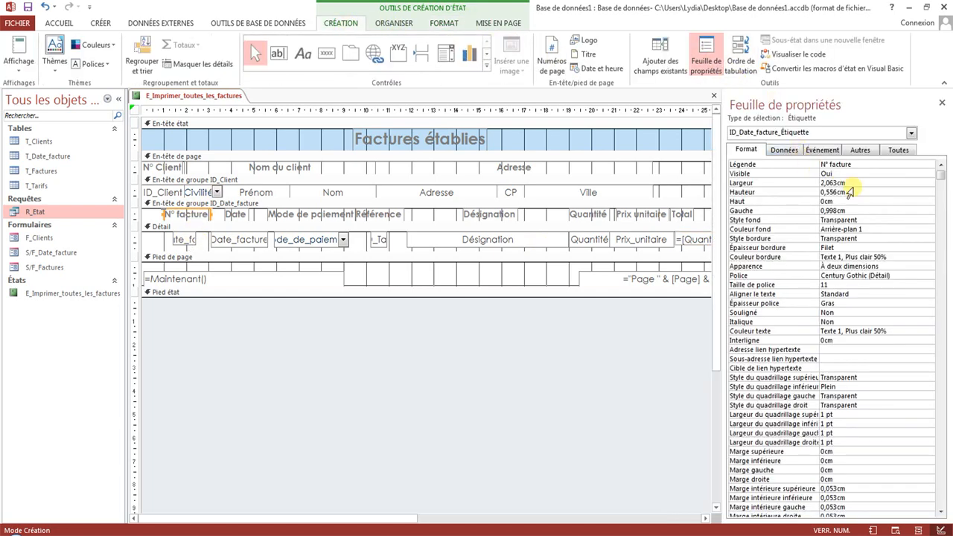
{"action": "left_click_drag", "start_coordinate": [858, 193], "coordinate": [201, 243]}
{"action": "left_click", "coordinate": [942, 105]}
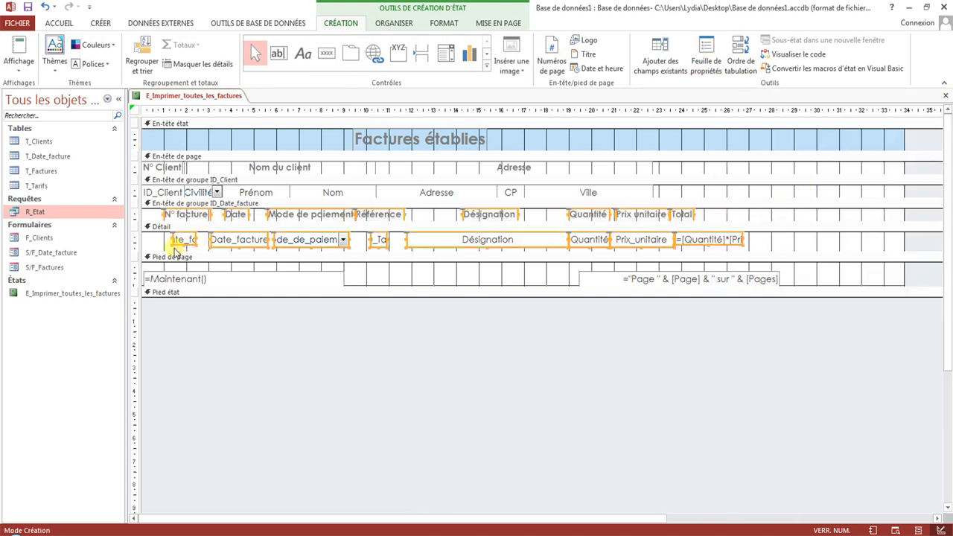
{"action": "left_click", "coordinate": [708, 59]}
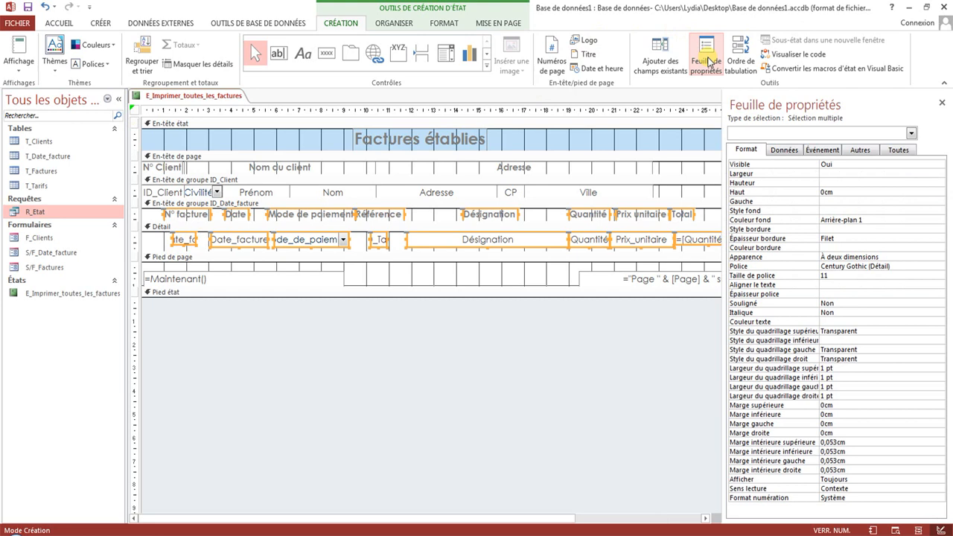
{"action": "left_click", "coordinate": [830, 183]}
{"action": "type", "text": "0,556cm"}
{"action": "left_click", "coordinate": [944, 105]}
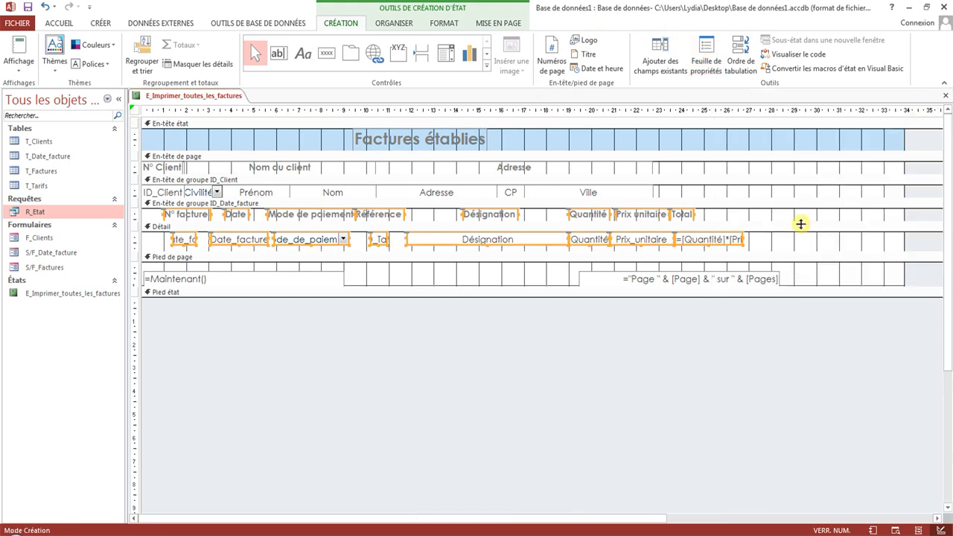
Narrow the calculated text box to about 2 cm and center the Total label above it
{"action": "left_click", "coordinate": [766, 242]}
{"action": "left_click", "coordinate": [725, 241]}
{"action": "left_click", "coordinate": [687, 216]}
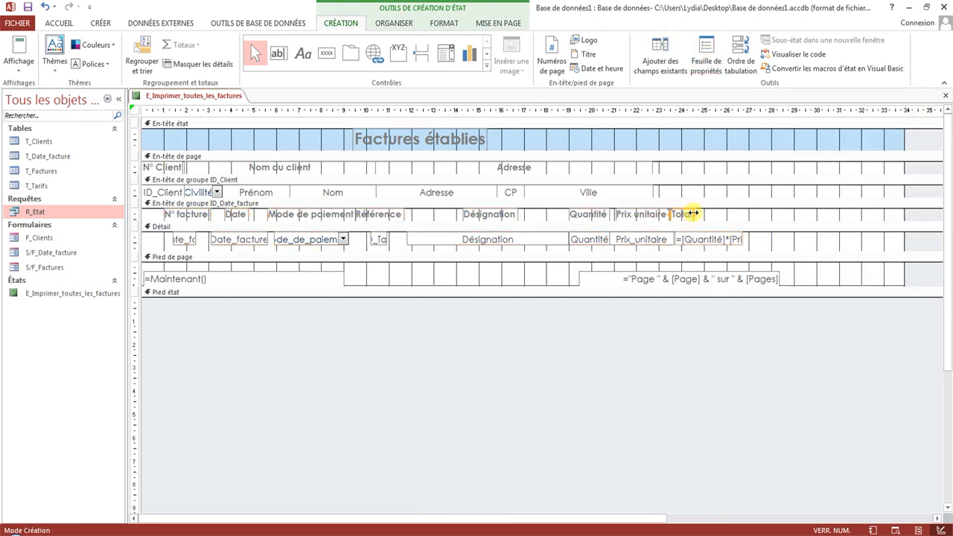
{"action": "left_click", "coordinate": [737, 239]}
{"action": "left_click_drag", "start_coordinate": [738, 239], "coordinate": [706, 215]}
{"action": "left_click", "coordinate": [691, 214]}
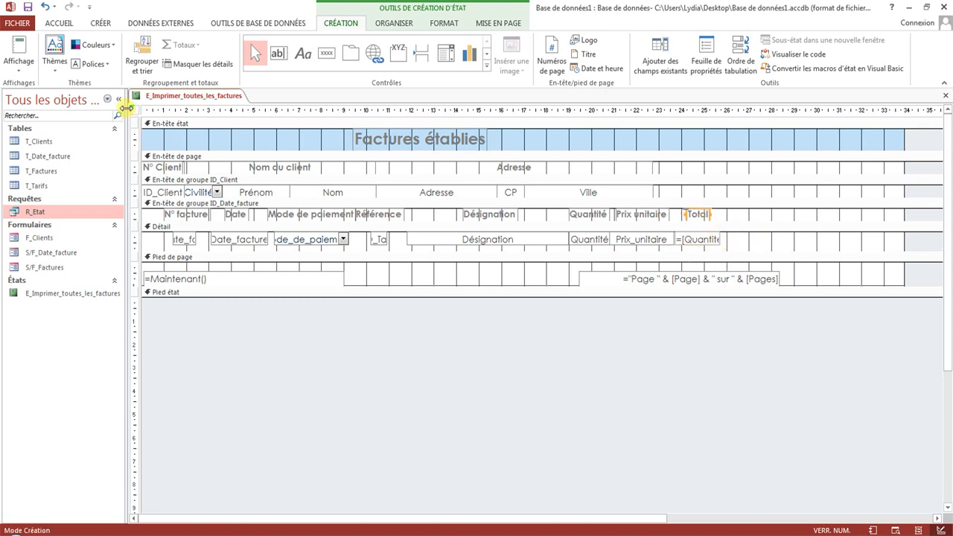
Check the new Total column in report view, then return to design view
{"action": "right_click", "coordinate": [174, 96]}
{"action": "left_click", "coordinate": [213, 150]}
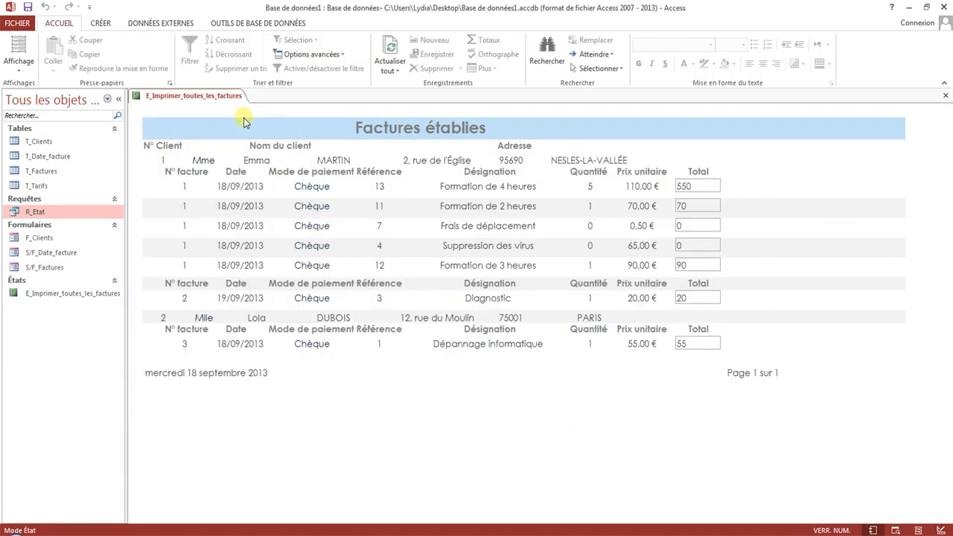
{"action": "right_click", "coordinate": [224, 96]}
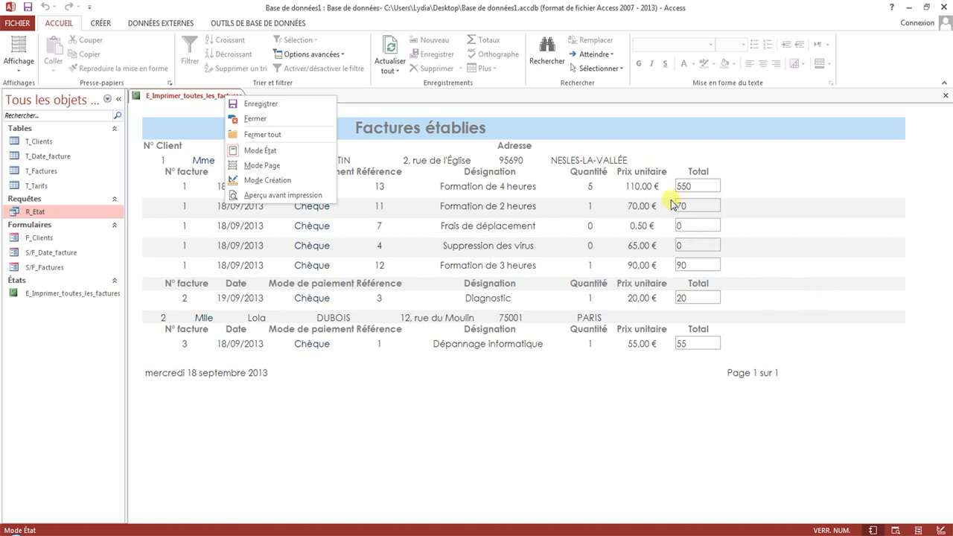
{"action": "left_click", "coordinate": [266, 181]}
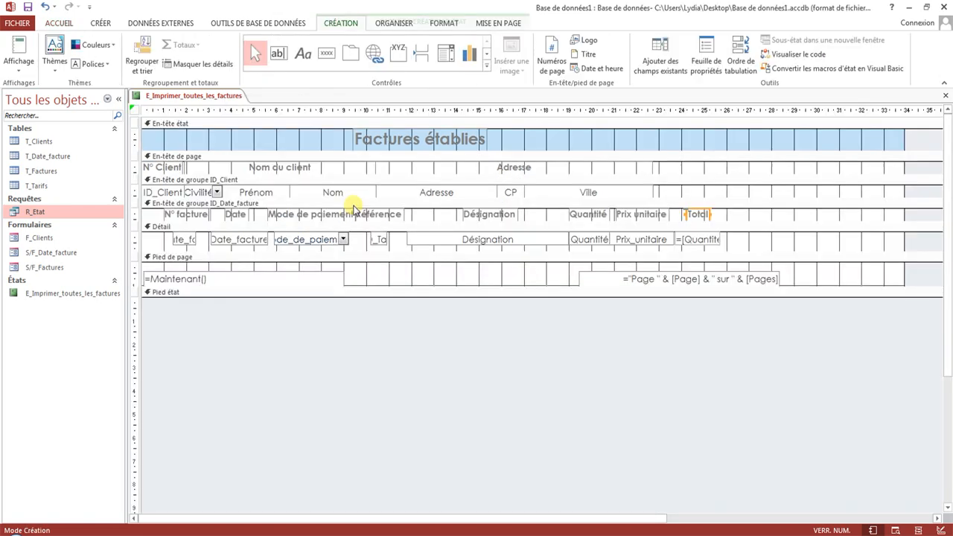
Make the outline of the calculated total text box transparent
{"action": "left_click", "coordinate": [708, 240]}
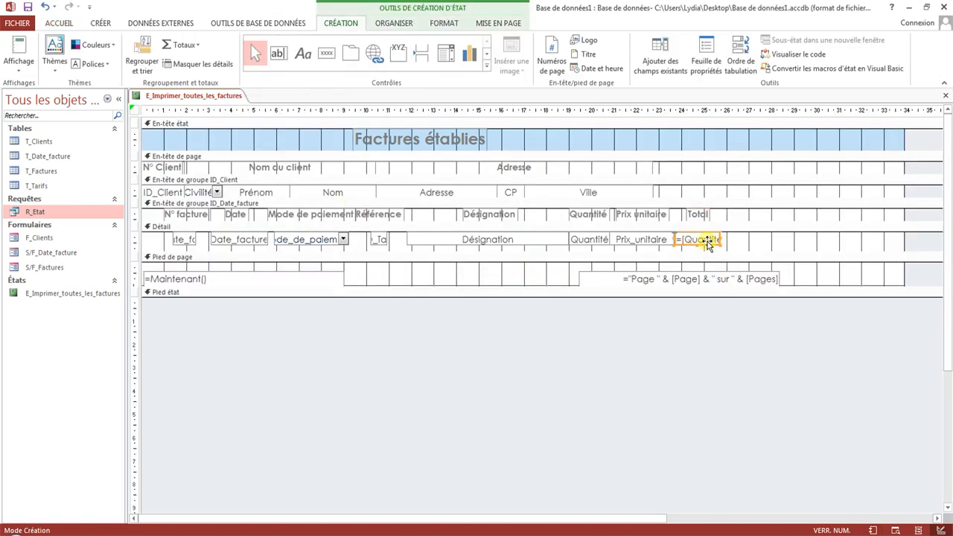
{"action": "left_click", "coordinate": [432, 24]}
{"action": "left_click", "coordinate": [534, 54]}
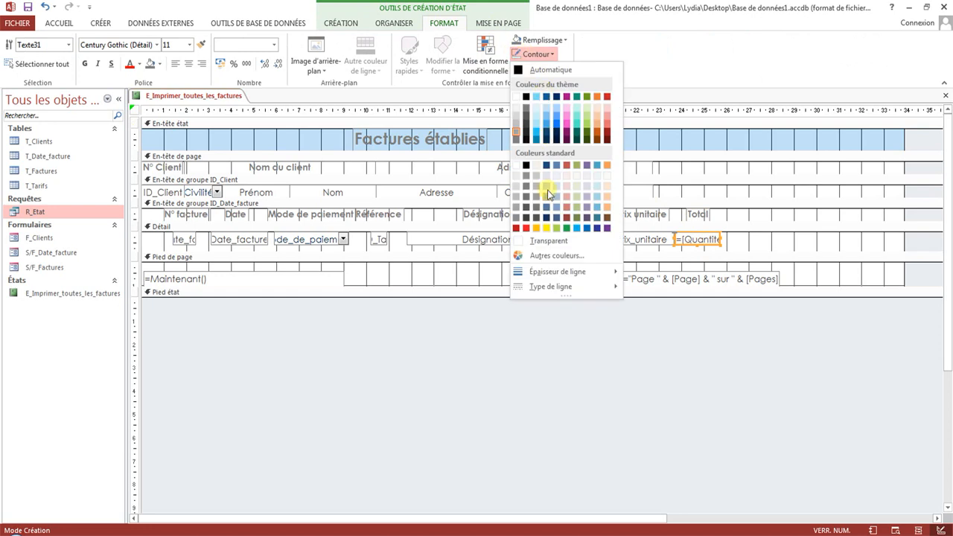
{"action": "left_click", "coordinate": [546, 242]}
{"action": "left_click", "coordinate": [751, 241]}
{"action": "left_click", "coordinate": [718, 241]}
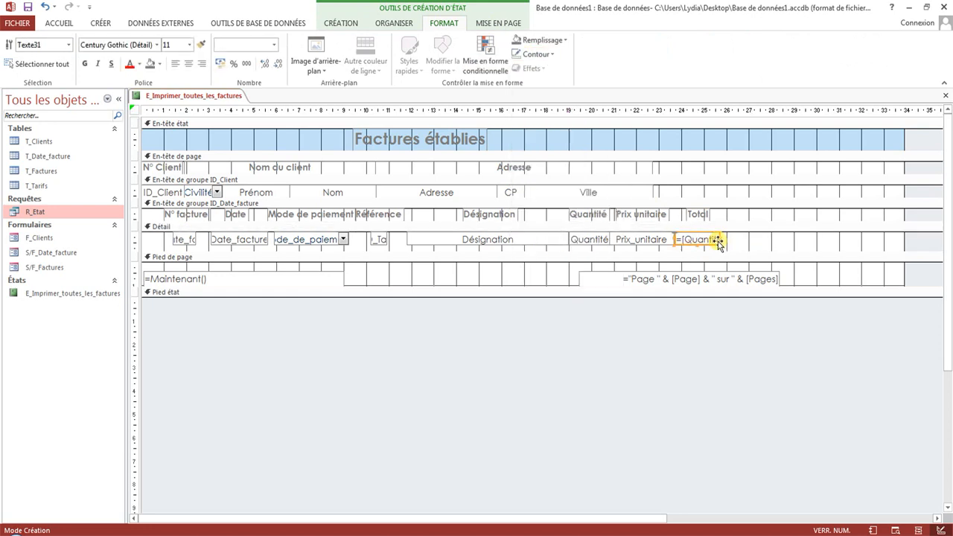
Give the calculated total text box a currency format that displays amounts in euros
{"action": "left_click", "coordinate": [339, 24]}
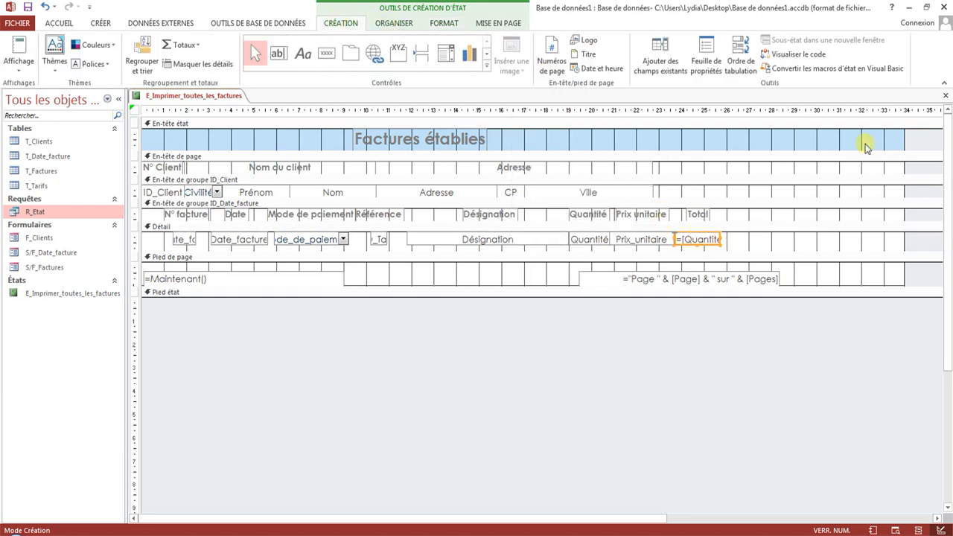
{"action": "left_click", "coordinate": [707, 61]}
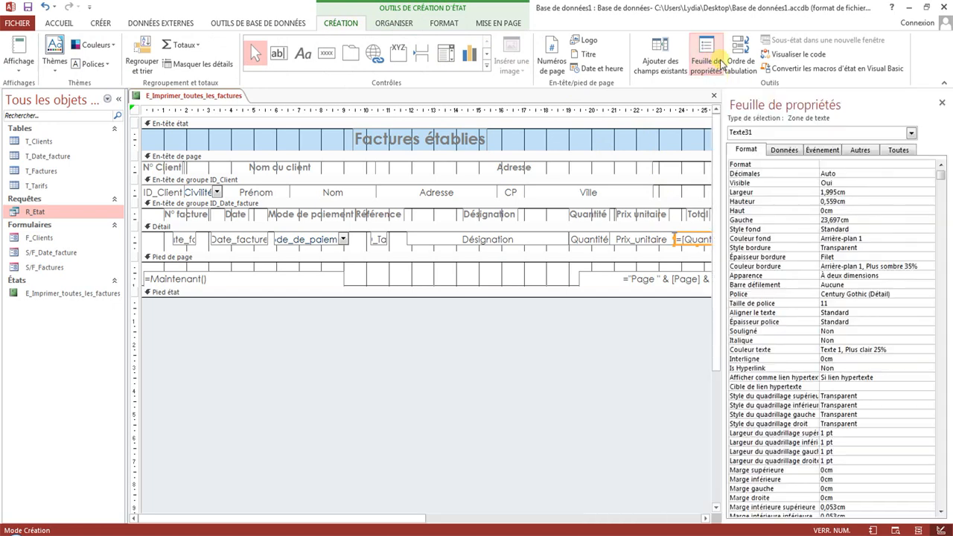
{"action": "left_click", "coordinate": [842, 164]}
{"action": "left_click", "coordinate": [930, 164]}
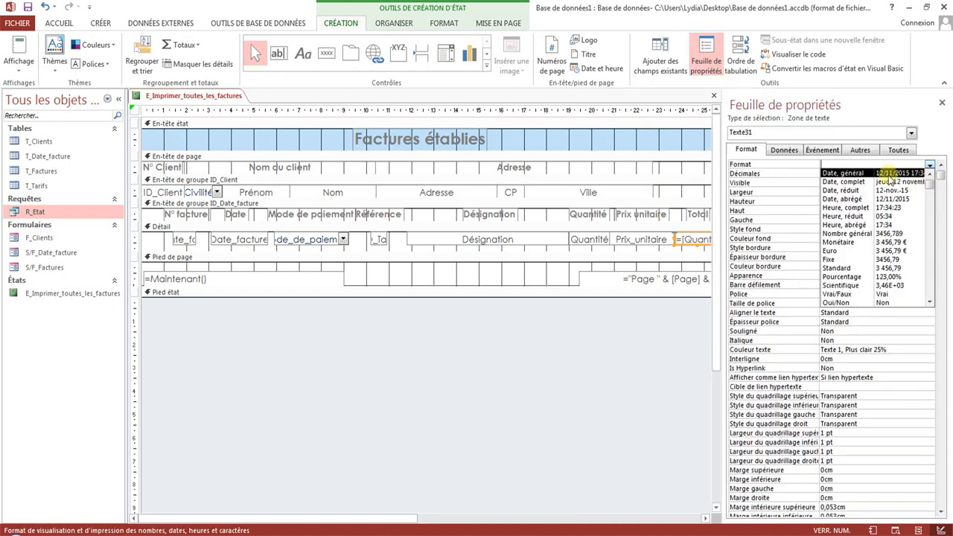
{"action": "left_click", "coordinate": [942, 103]}
{"action": "left_click", "coordinate": [775, 240]}
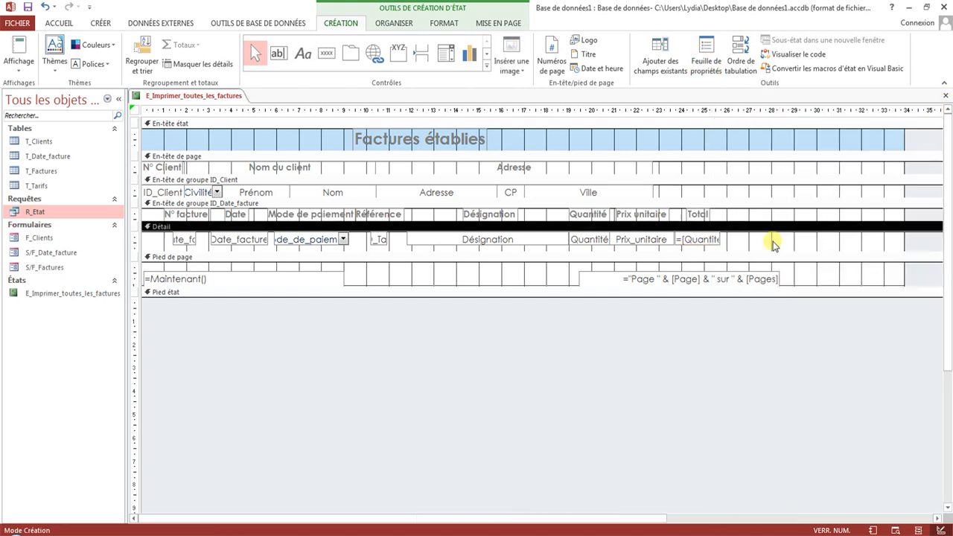
Check the totals in report view, then close the E_Imprimer_toutes_les_factures report and save its design changes
{"action": "right_click", "coordinate": [204, 97]}
{"action": "left_click", "coordinate": [249, 149]}
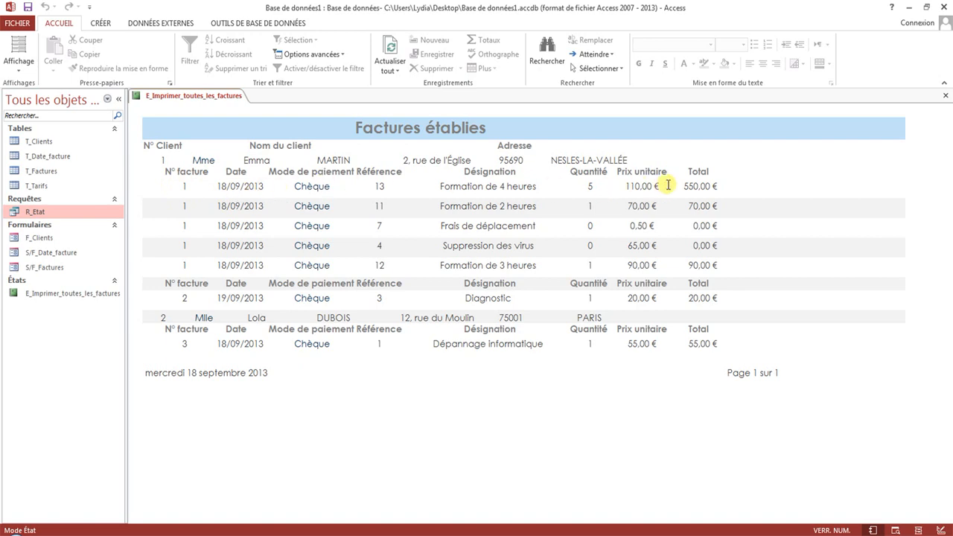
{"action": "right_click", "coordinate": [222, 98]}
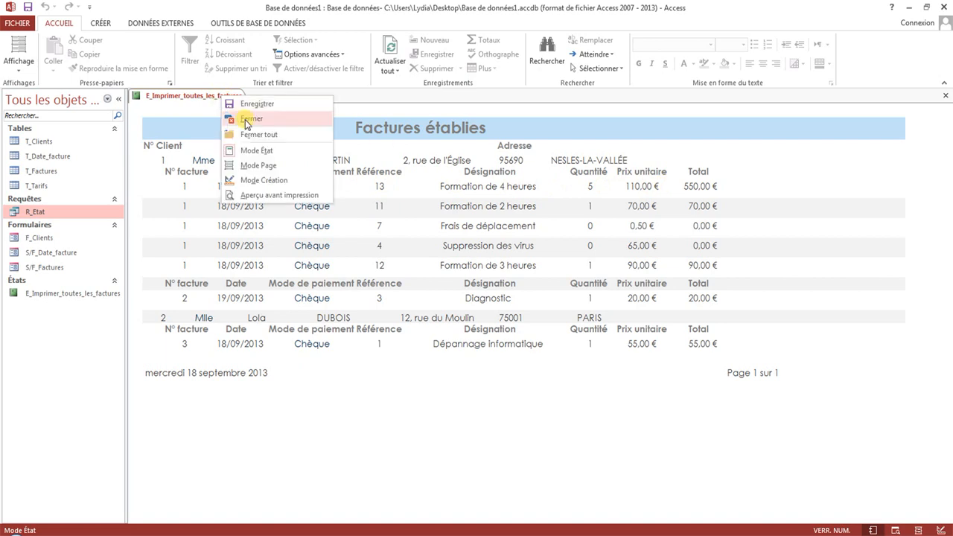
{"action": "left_click", "coordinate": [246, 121]}
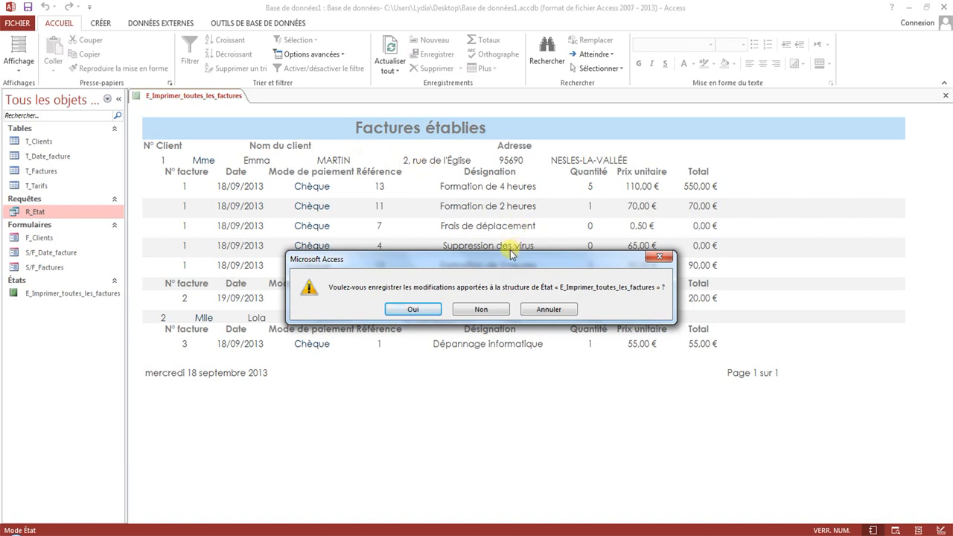
{"action": "left_click", "coordinate": [414, 309]}
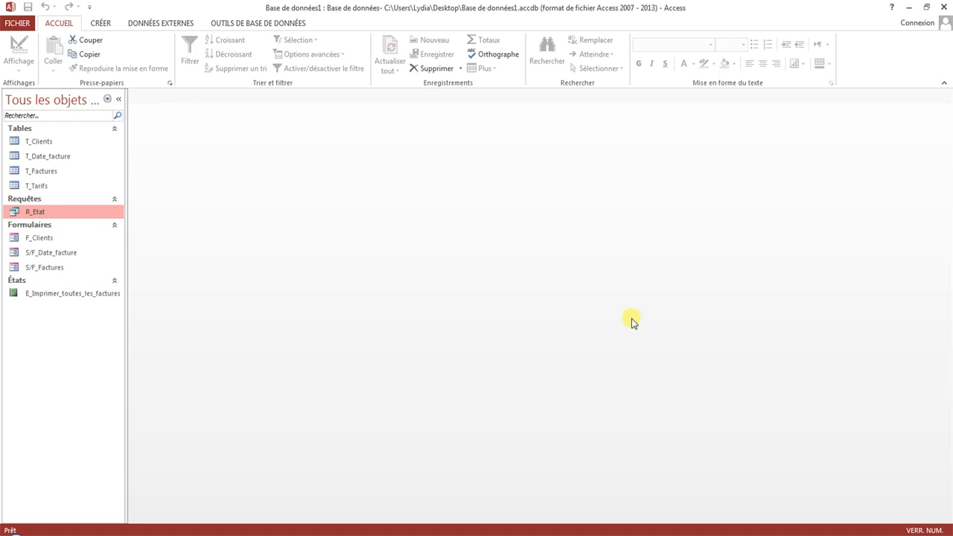
Review the invoice lines and totals in the F_Clients form, close it, and reopen the E_Imprimer_toutes_les_factures report
{"action": "left_click", "coordinate": [101, 24]}
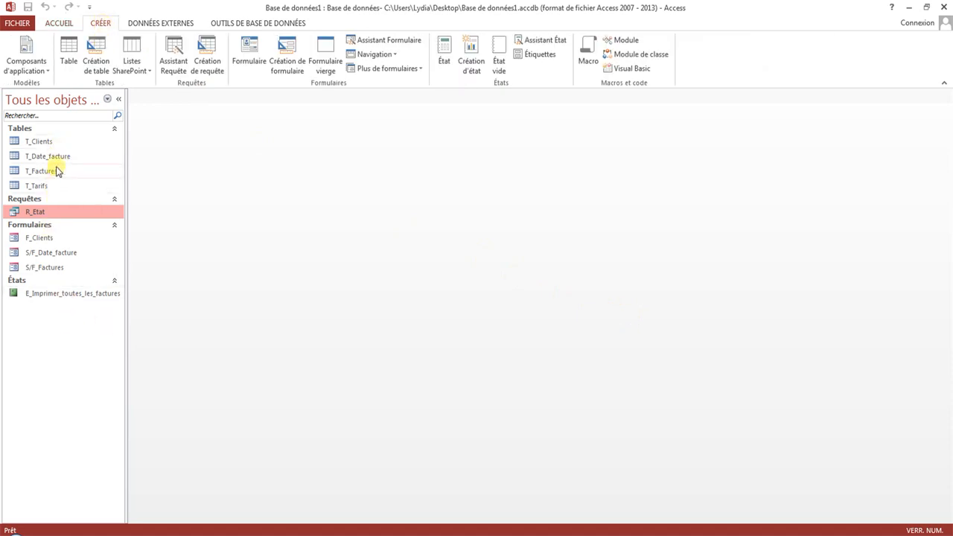
{"action": "double_click", "coordinate": [50, 238]}
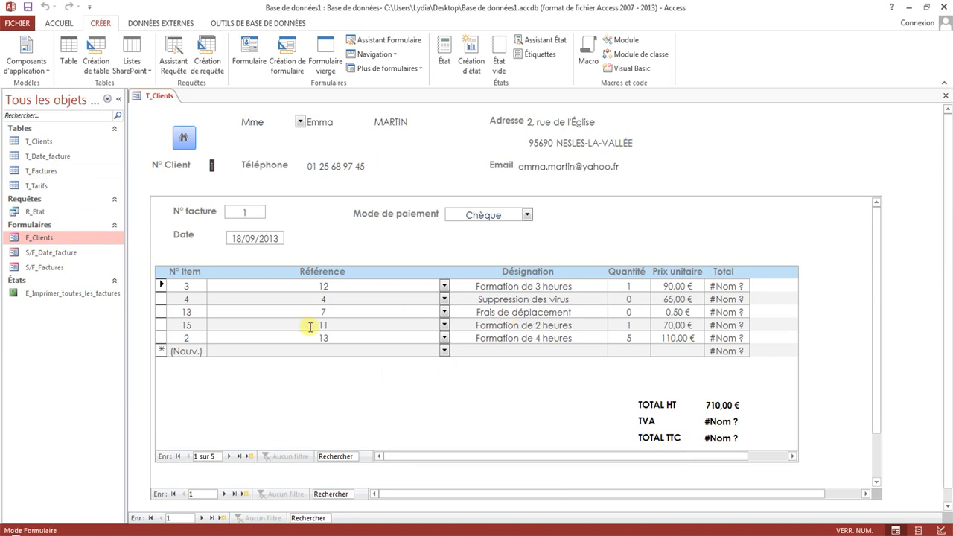
{"action": "right_click", "coordinate": [155, 96]}
{"action": "left_click", "coordinate": [173, 116]}
{"action": "double_click", "coordinate": [74, 293]}
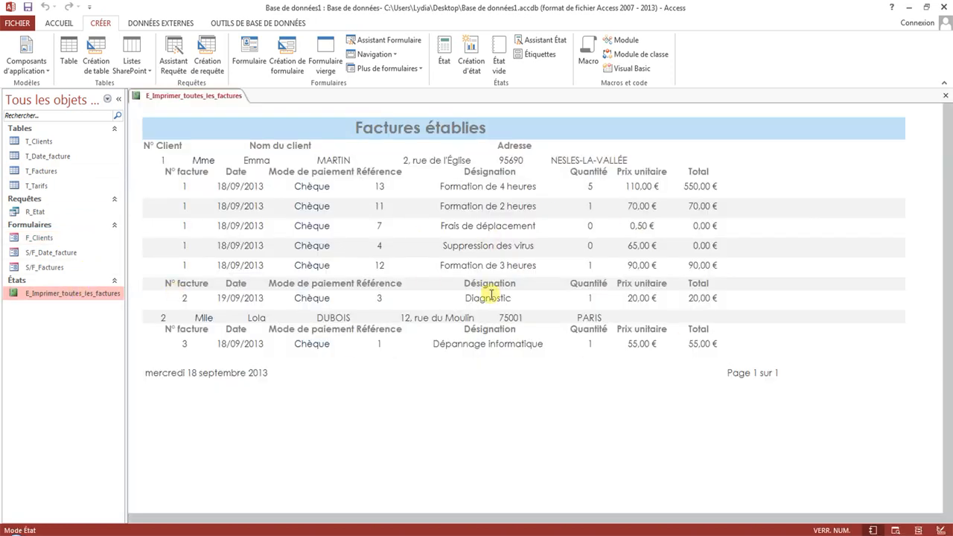
Close the E_Imprimer_toutes_les_factures report and start the report wizard with all fields of the R_Etat query
{"action": "right_click", "coordinate": [170, 97]}
{"action": "left_click", "coordinate": [203, 119]}
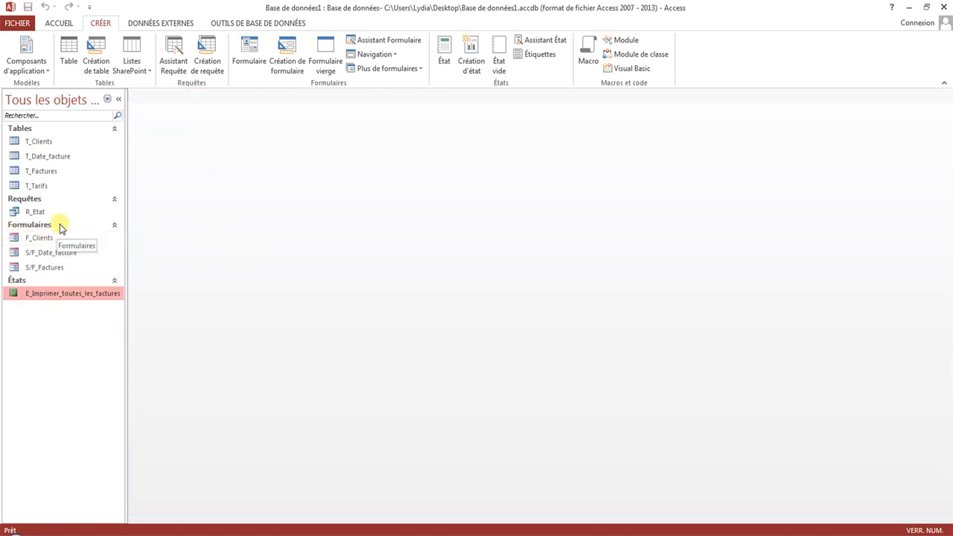
{"action": "left_click", "coordinate": [540, 40]}
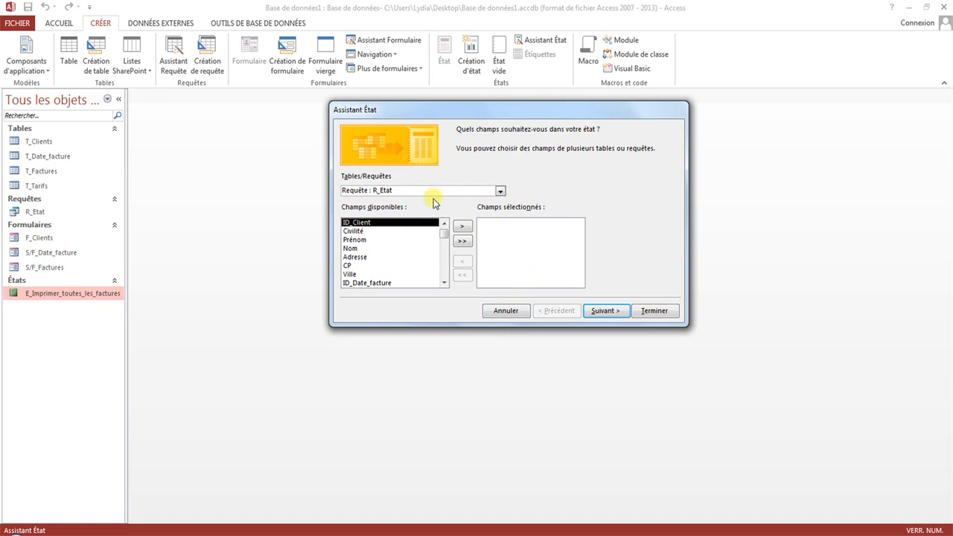
{"action": "left_click", "coordinate": [463, 242]}
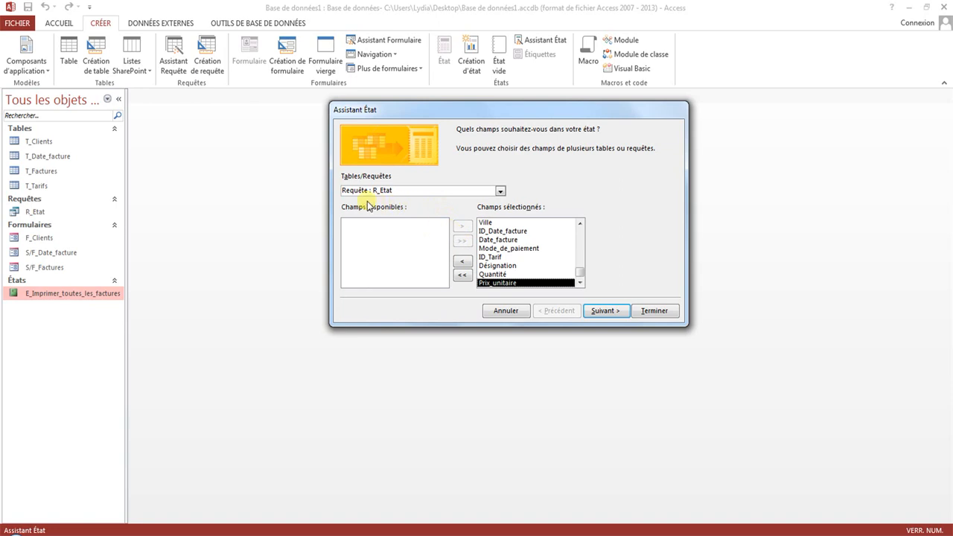
Group the new report's data by T_Clients, without extra grouping or sorting, and keep the Echelonné layout in Portrait orientation
{"action": "left_click", "coordinate": [605, 313]}
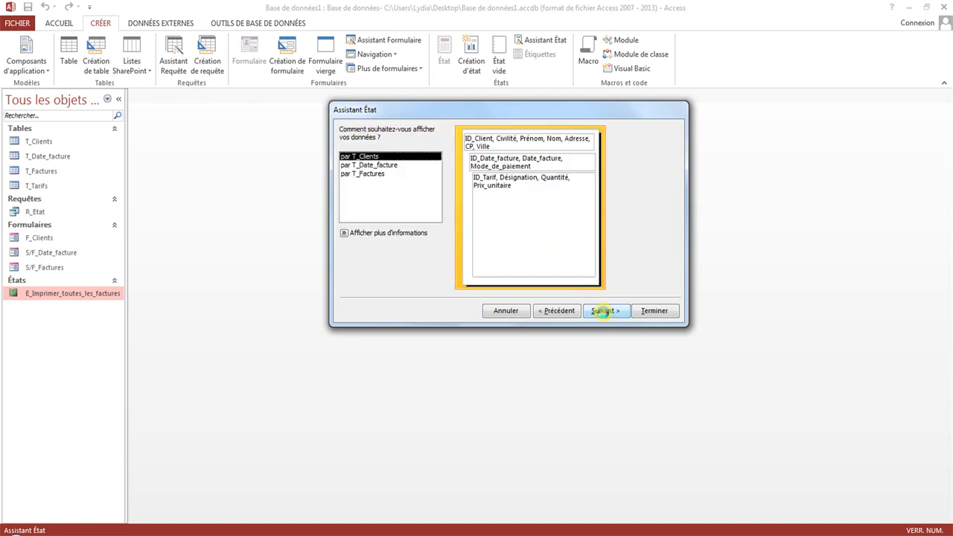
{"action": "left_click", "coordinate": [604, 311]}
{"action": "left_click", "coordinate": [604, 313]}
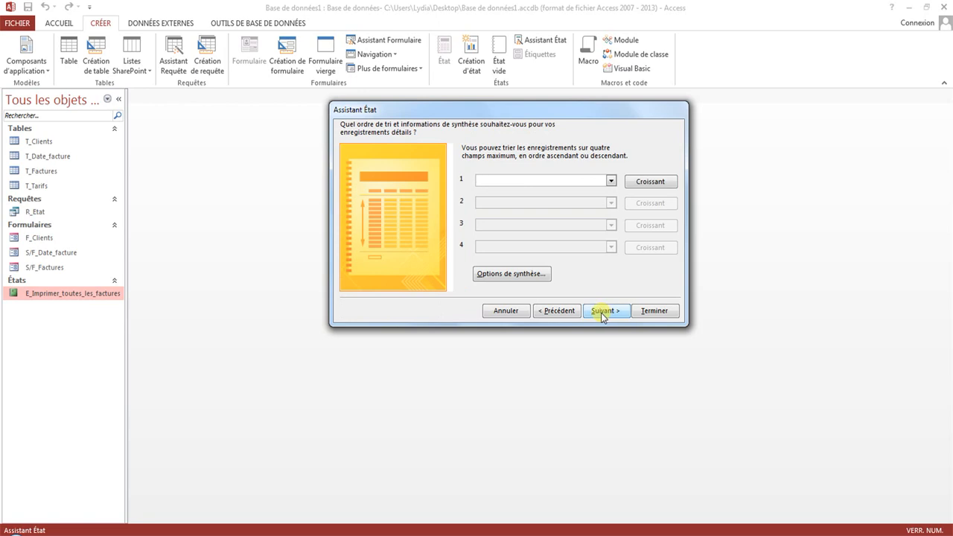
{"action": "left_click", "coordinate": [605, 313]}
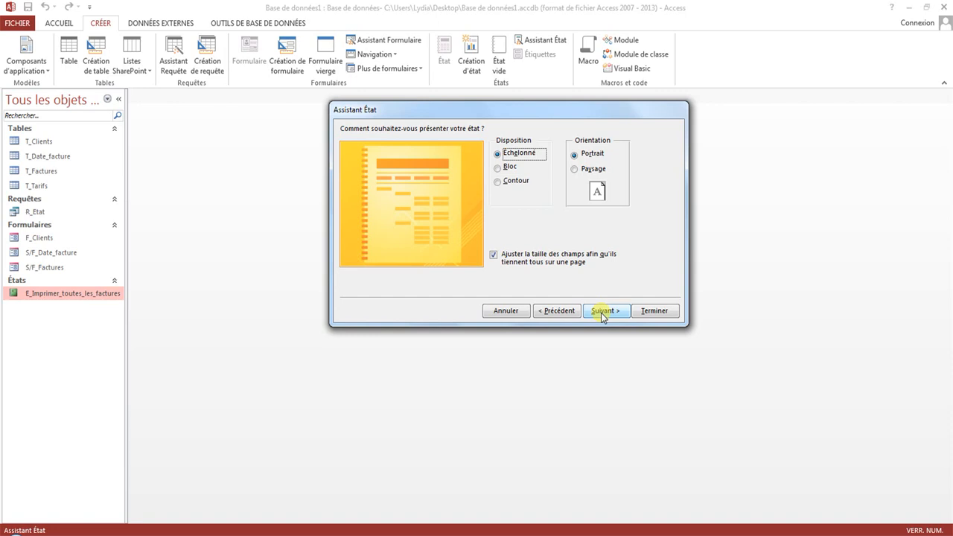
{"action": "left_click", "coordinate": [603, 313]}
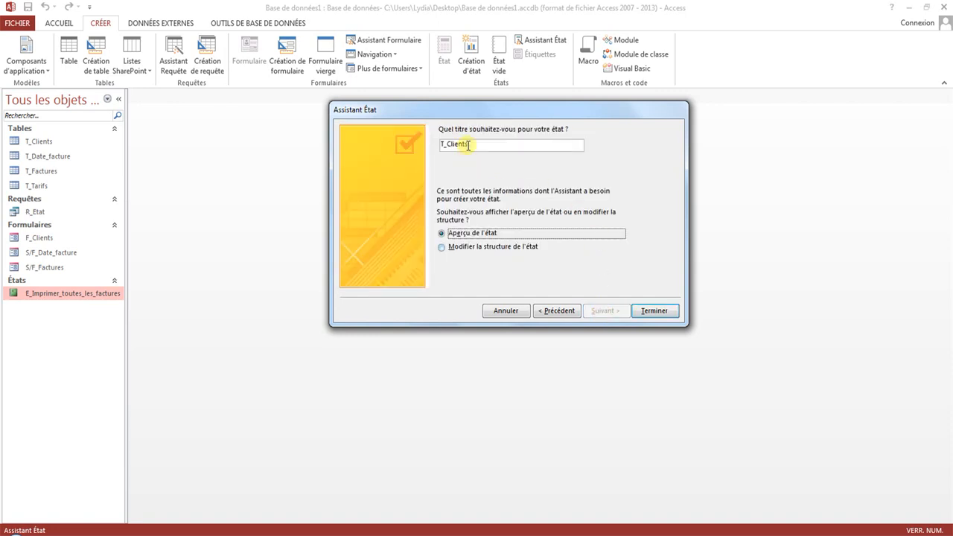
Title the report E_Imprimer_une_facture and finish the wizard so that the report opens for design changes
{"action": "left_click_drag", "start_coordinate": [485, 144], "coordinate": [379, 142]}
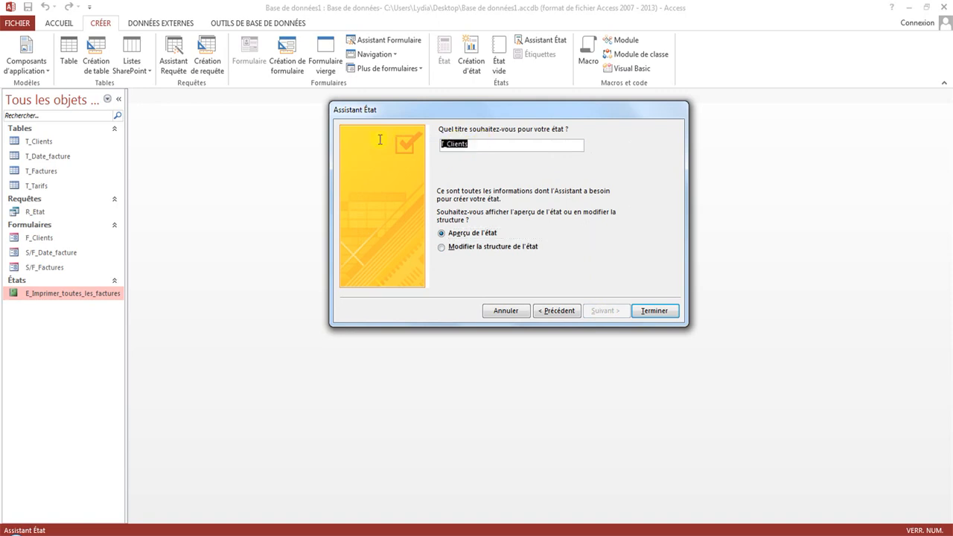
{"action": "key", "text": "Caps_Lock"}
{"action": "type", "text": "E_Imprimer_une_facture"}
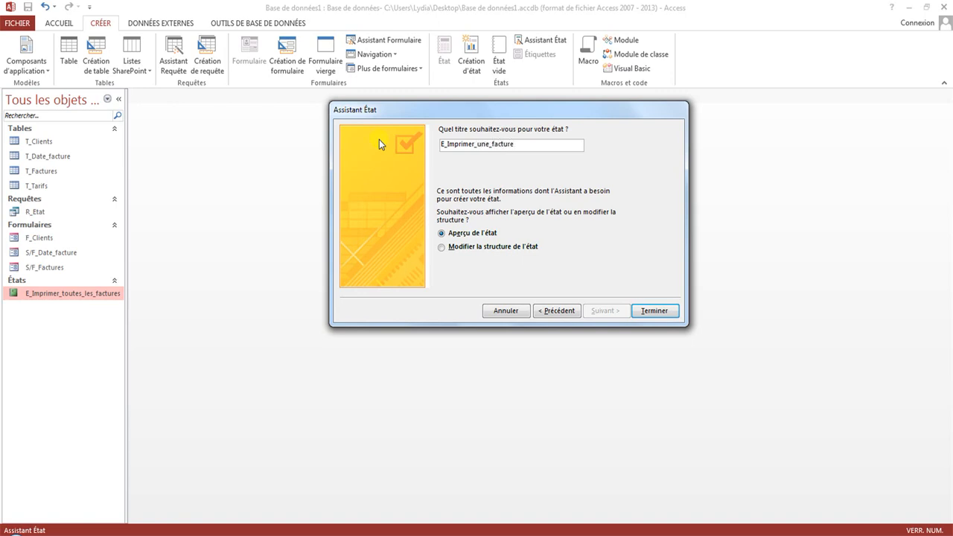
{"action": "left_click", "coordinate": [478, 248]}
{"action": "left_click", "coordinate": [661, 312]}
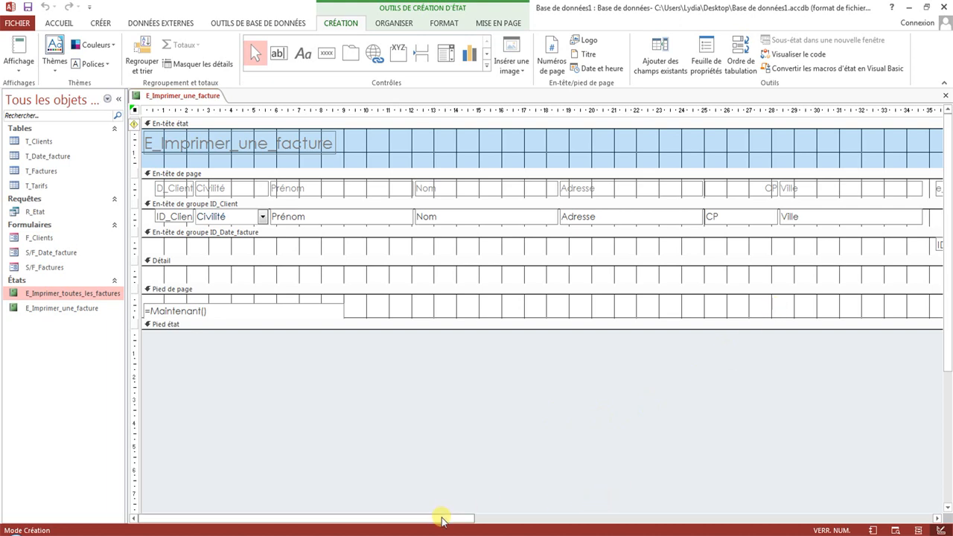
Change the title label text in the report header to "FACTURE N°"
{"action": "left_click_drag", "start_coordinate": [436, 517], "coordinate": [847, 507]}
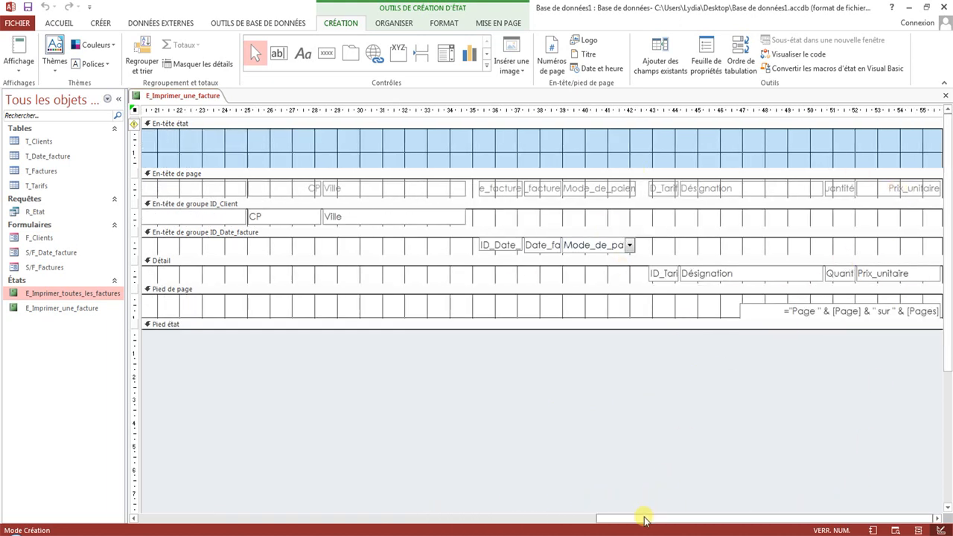
{"action": "left_click_drag", "start_coordinate": [643, 517], "coordinate": [210, 506]}
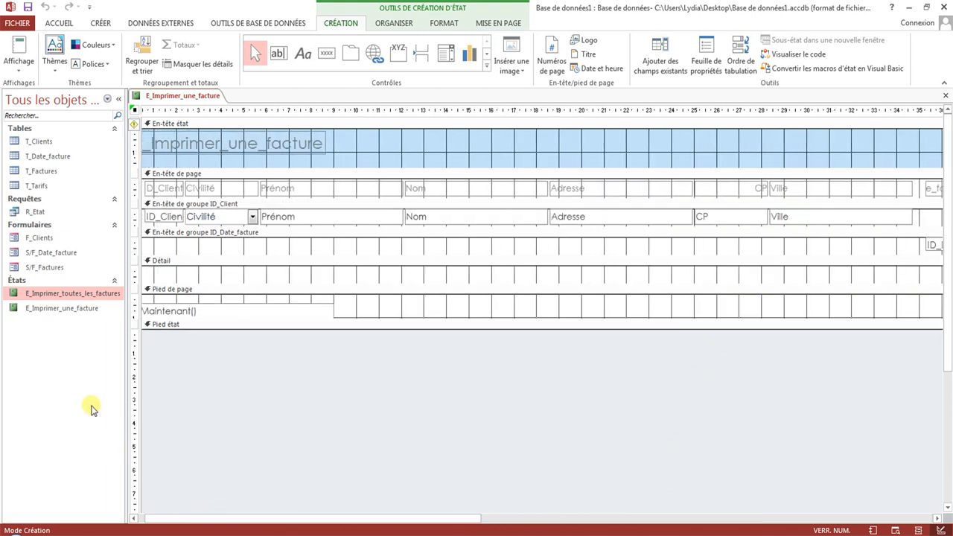
{"action": "left_click", "coordinate": [158, 144]}
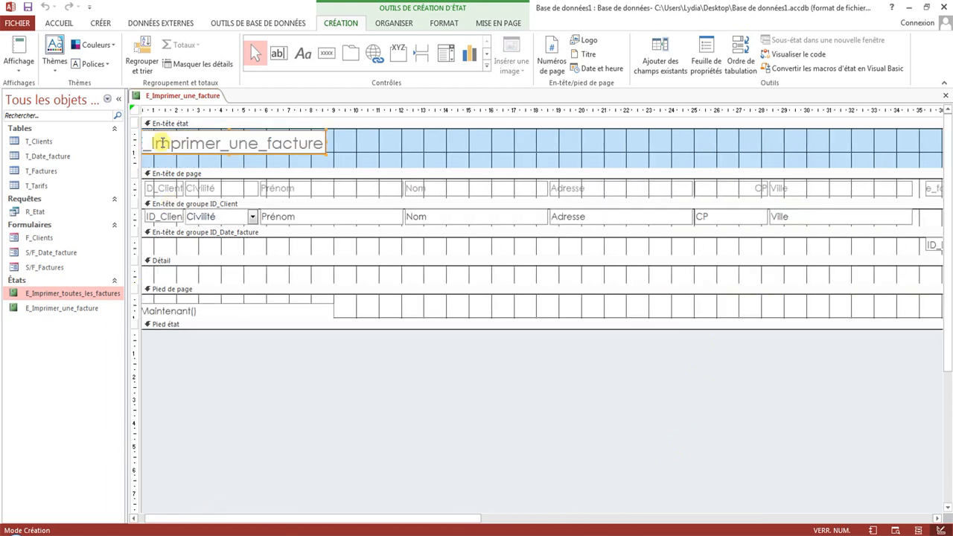
{"action": "left_click", "coordinate": [348, 154]}
{"action": "left_click", "coordinate": [317, 149]}
{"action": "left_click_drag", "start_coordinate": [380, 521], "coordinate": [262, 517]}
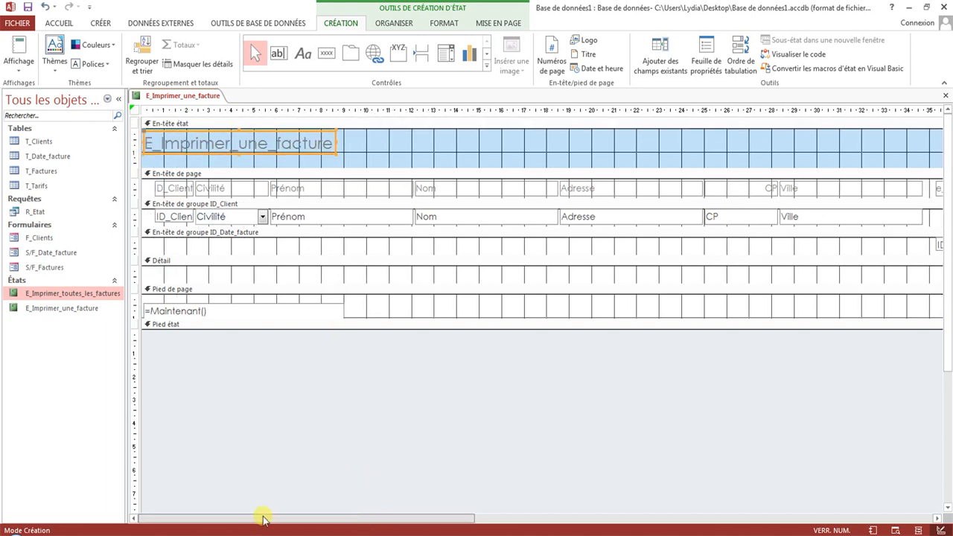
{"action": "double_click", "coordinate": [148, 142]}
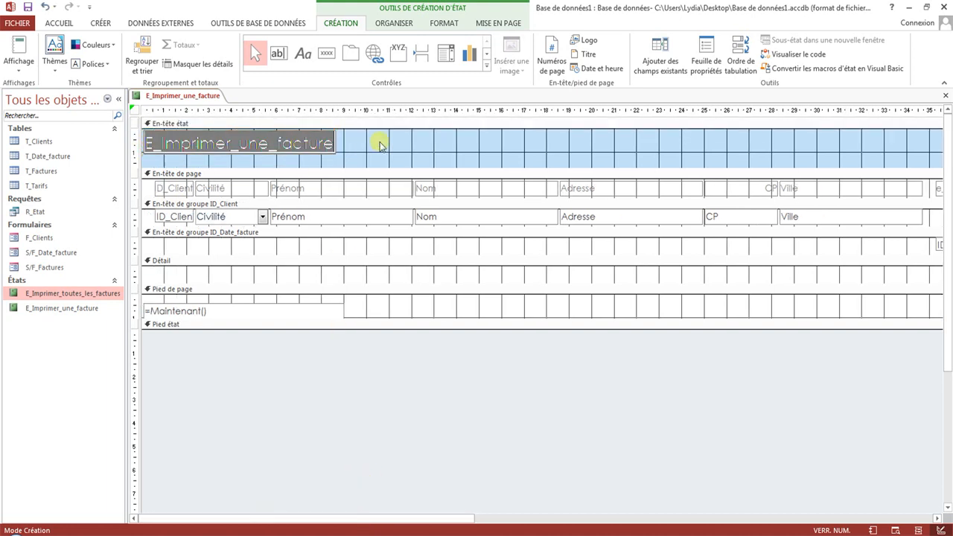
{"action": "key", "text": "Caps_Lock"}
{"action": "type", "text": "FA"}
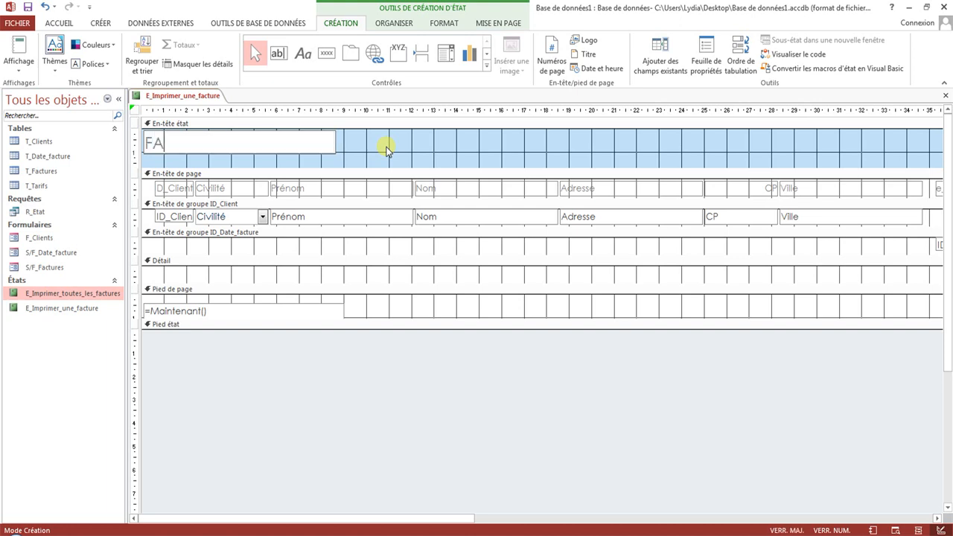
{"action": "type", "text": "CTURE N°"}
{"action": "key", "text": "Caps_Lock"}
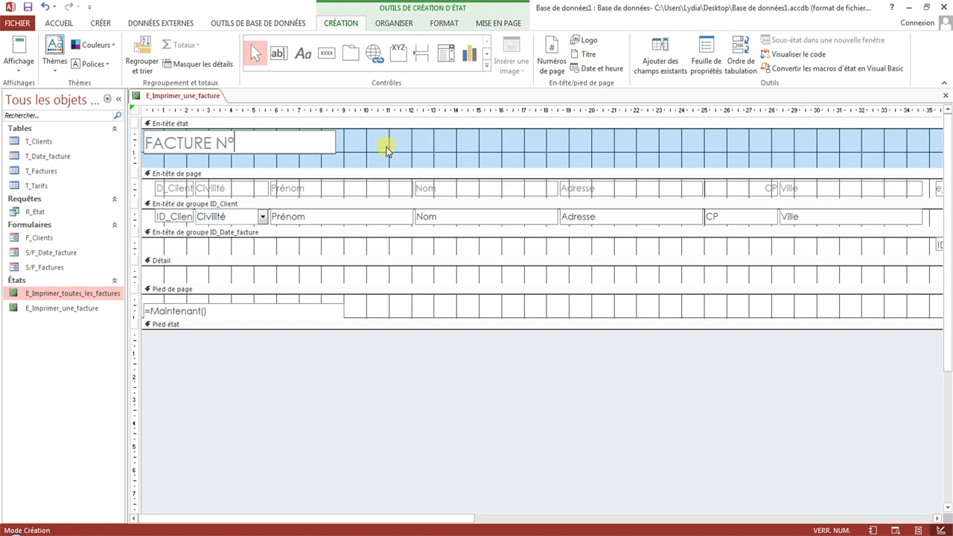
{"action": "left_click", "coordinate": [387, 149]}
Make the FACTURE N° title label bold and set its font size to 24
{"action": "left_click", "coordinate": [312, 146]}
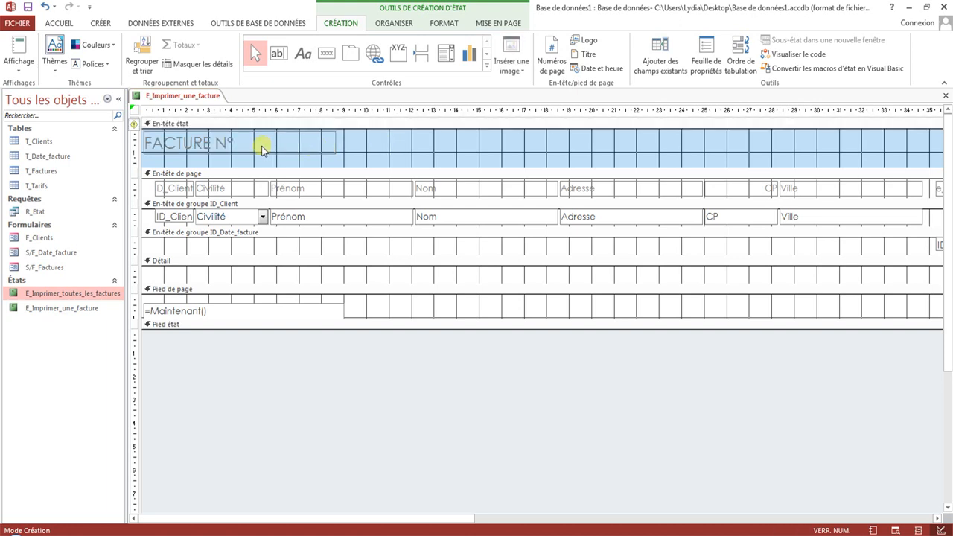
{"action": "left_click", "coordinate": [62, 23]}
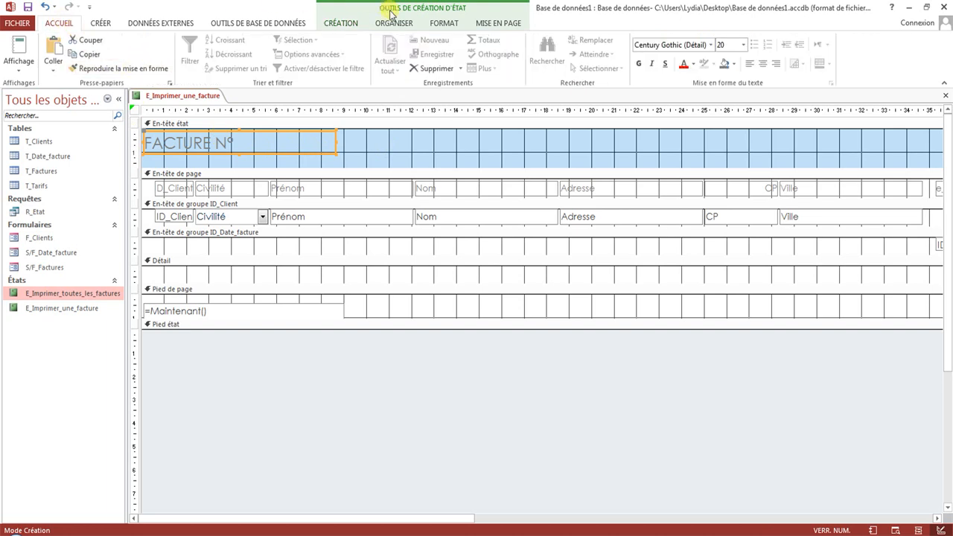
{"action": "left_click", "coordinate": [430, 23]}
{"action": "left_click", "coordinate": [85, 64]}
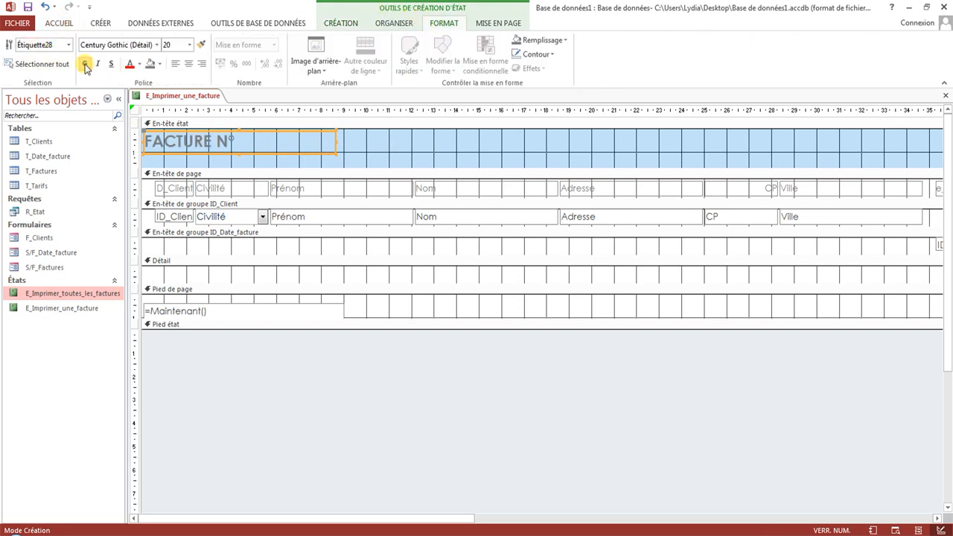
{"action": "left_click", "coordinate": [189, 45]}
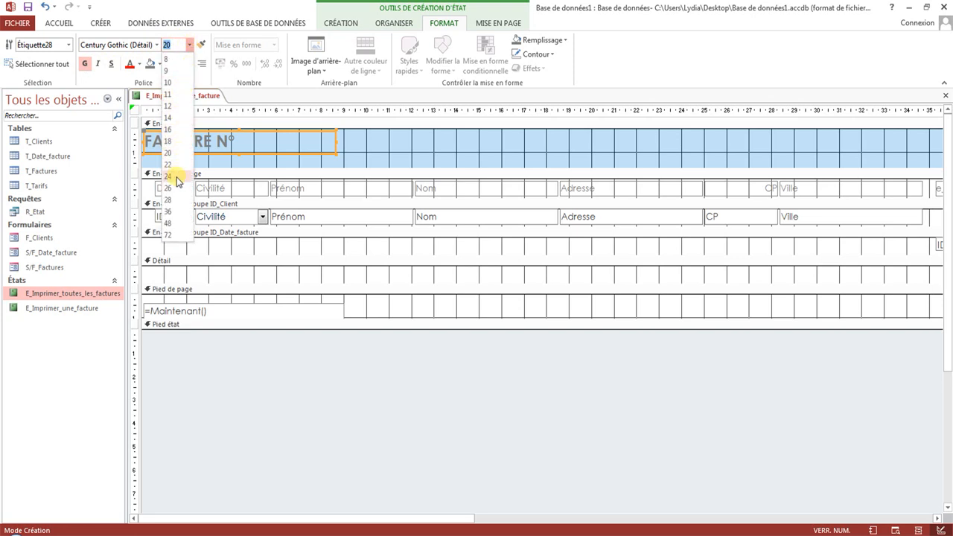
{"action": "left_click", "coordinate": [179, 176]}
{"action": "right_click", "coordinate": [290, 154]}
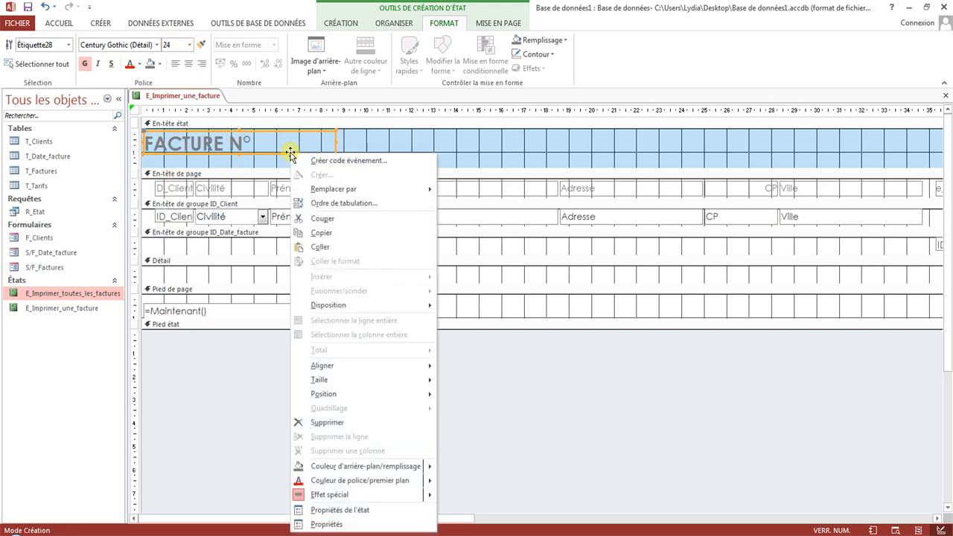
{"action": "left_click", "coordinate": [288, 154]}
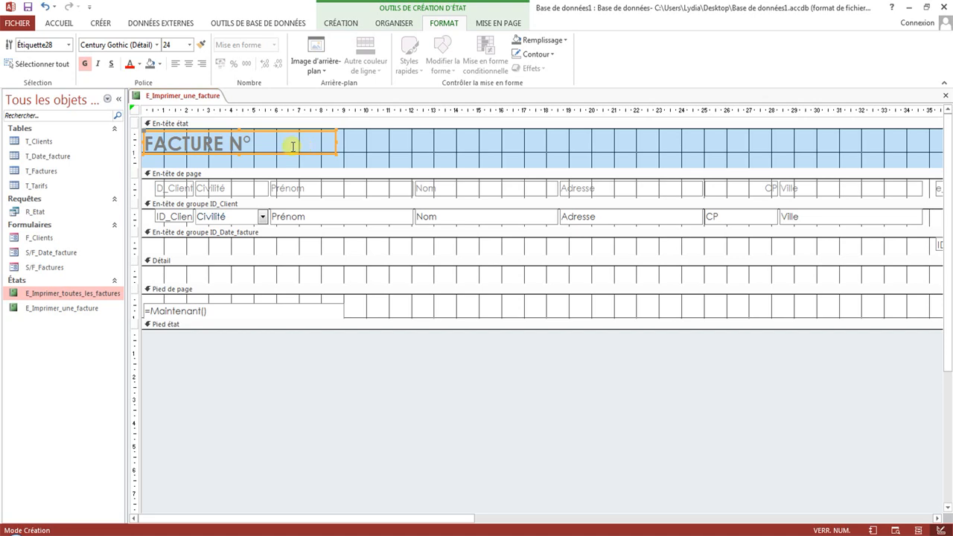
{"action": "left_click", "coordinate": [376, 157]}
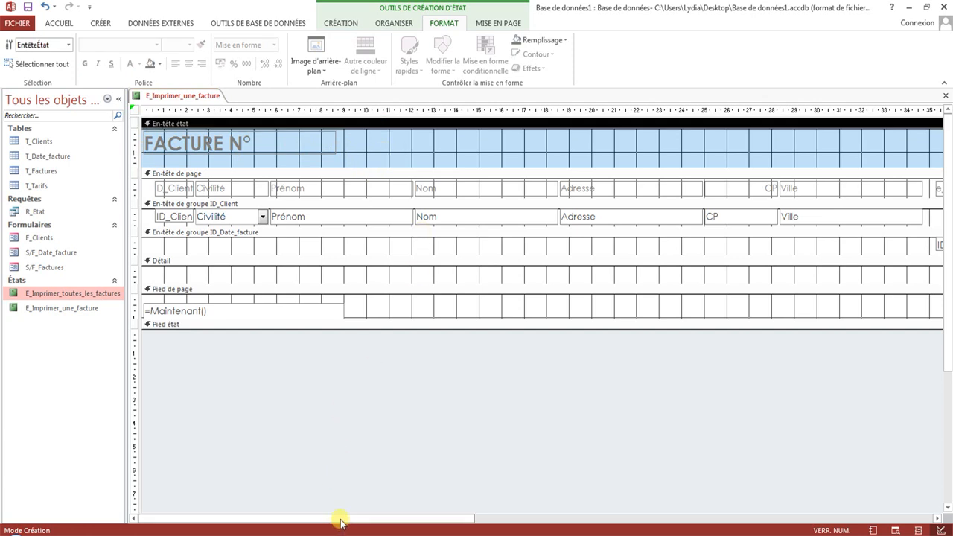
Move the ID_Date_facture field from its group header into the report header, just after the FACTURE N° text
{"action": "left_click_drag", "start_coordinate": [340, 518], "coordinate": [636, 519]}
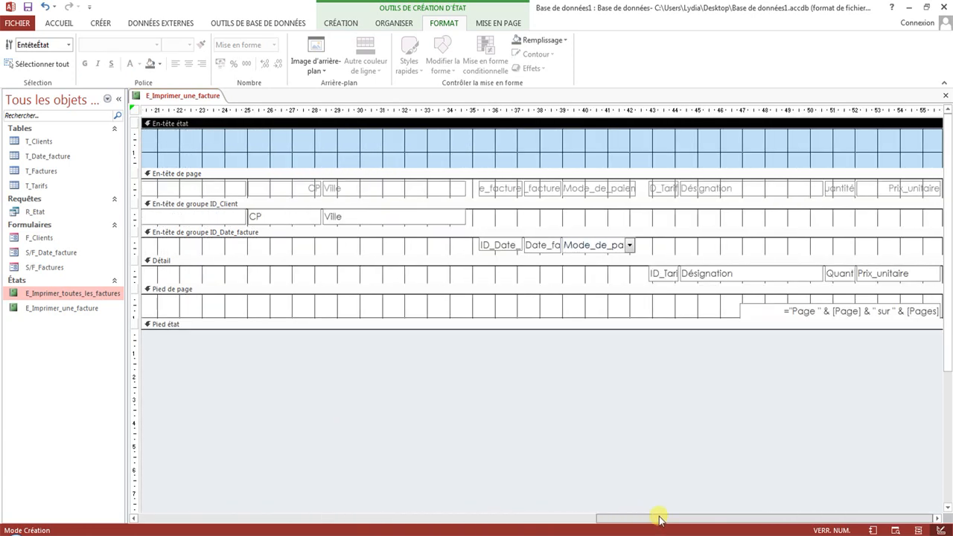
{"action": "left_click", "coordinate": [495, 247]}
{"action": "left_click_drag", "start_coordinate": [490, 251], "coordinate": [366, 160]}
{"action": "left_click_drag", "start_coordinate": [648, 519], "coordinate": [213, 511]}
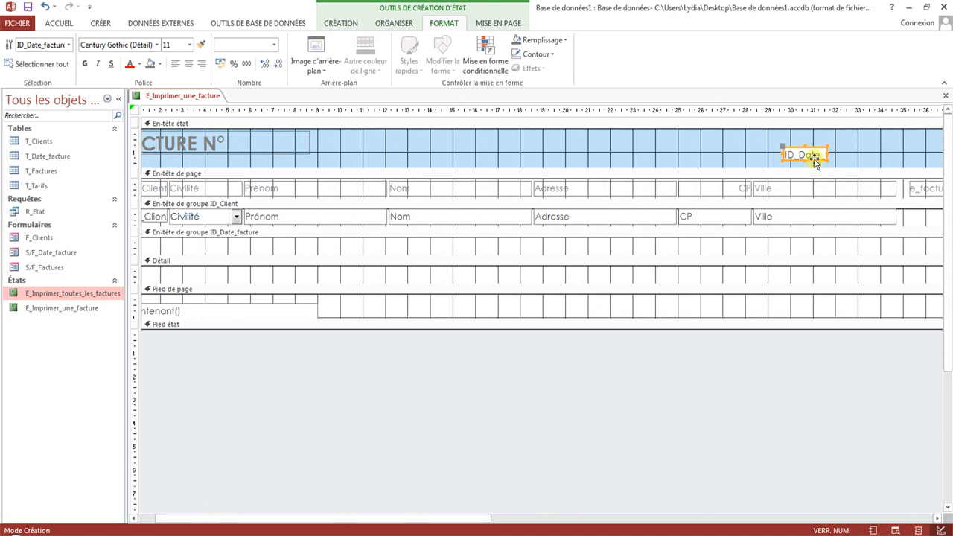
{"action": "left_click_drag", "start_coordinate": [809, 155], "coordinate": [260, 146]}
Check the header in report view using invoice number 1, and return to design view
{"action": "right_click", "coordinate": [182, 95]}
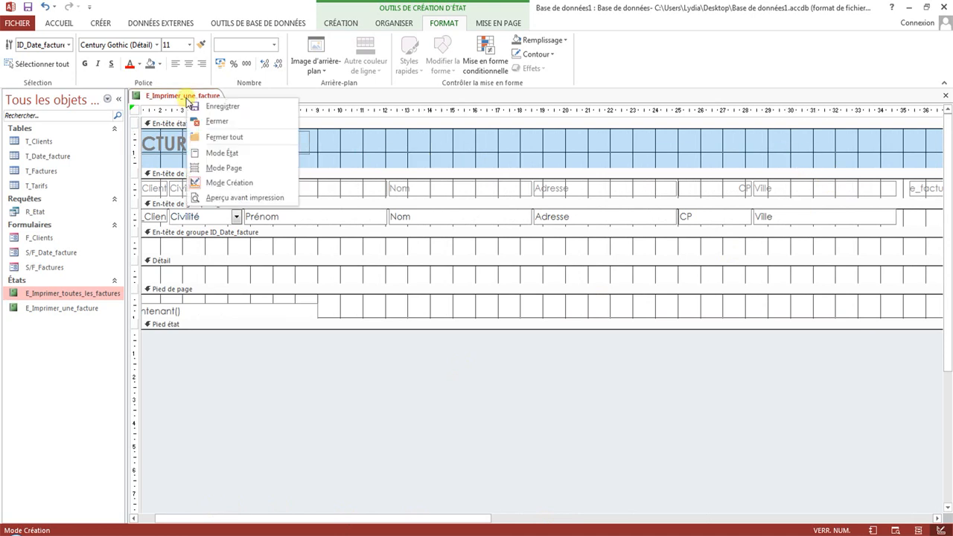
{"action": "left_click", "coordinate": [220, 154]}
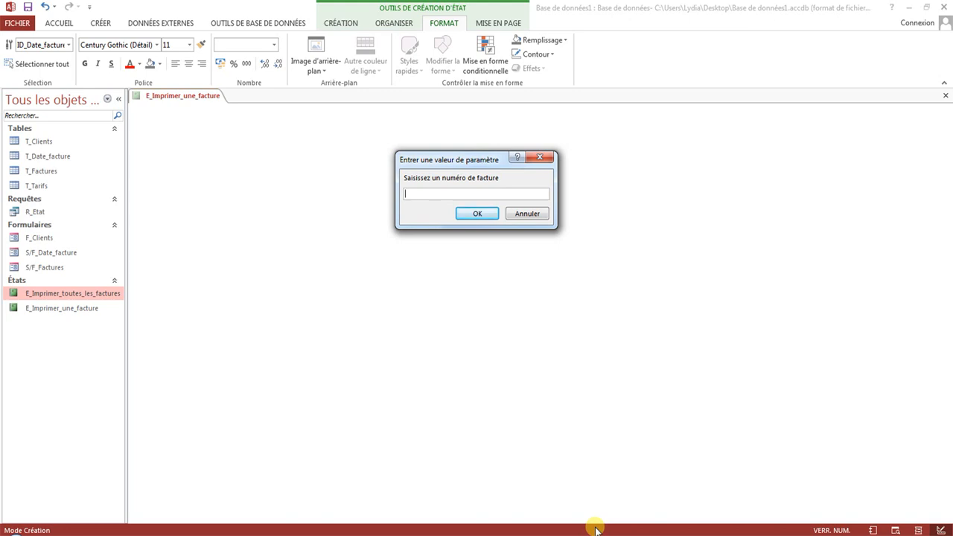
{"action": "type", "text": "1"}
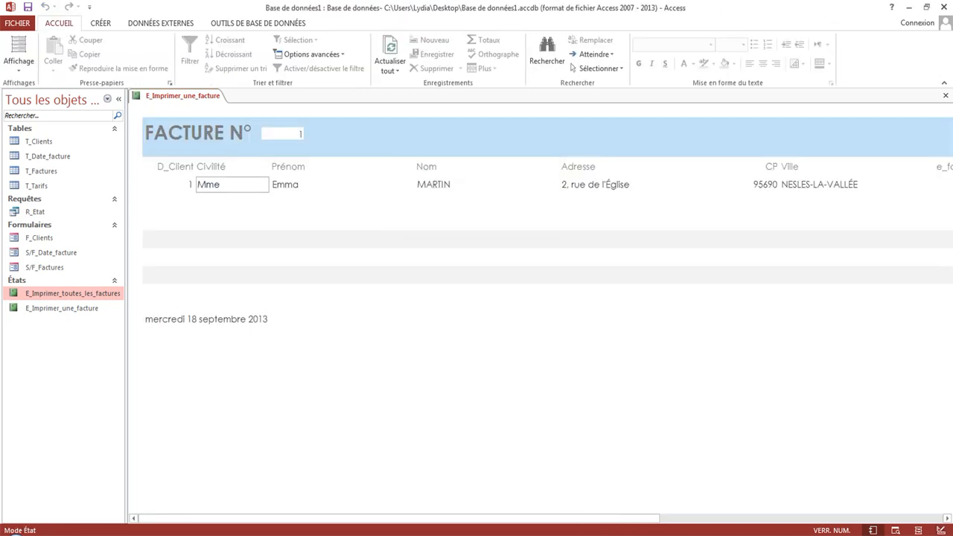
{"action": "right_click", "coordinate": [176, 98]}
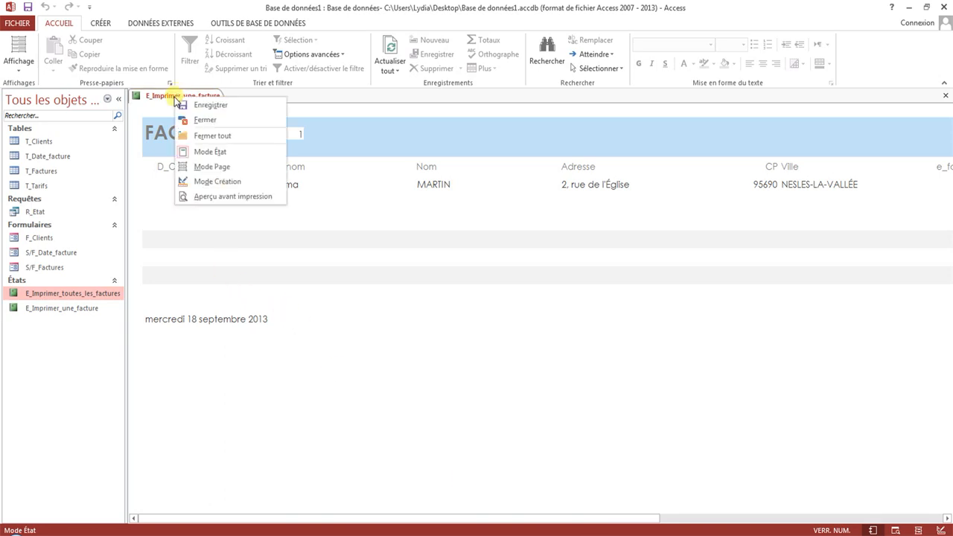
{"action": "left_click", "coordinate": [210, 182]}
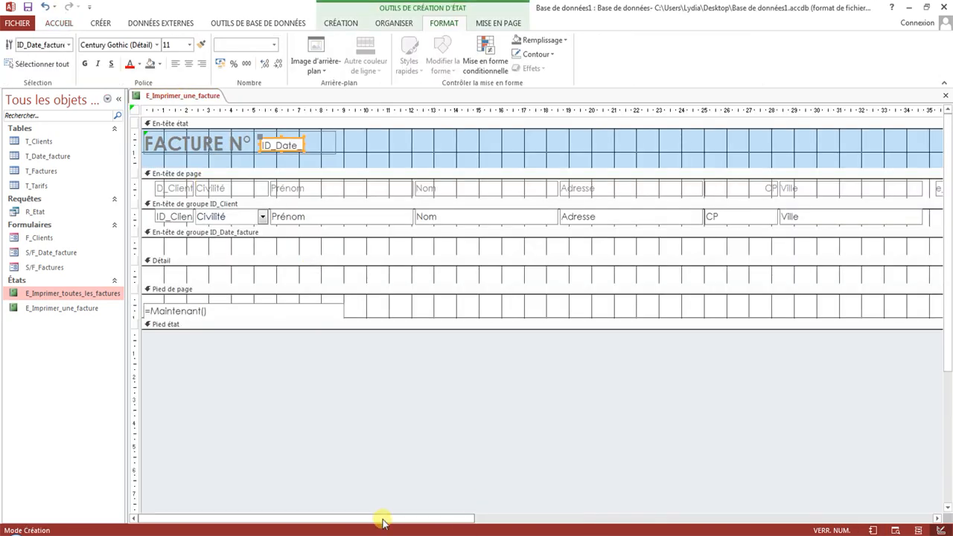
Delete the ID_Date_facture column label from the page header
{"action": "left_click_drag", "start_coordinate": [383, 523], "coordinate": [762, 502]}
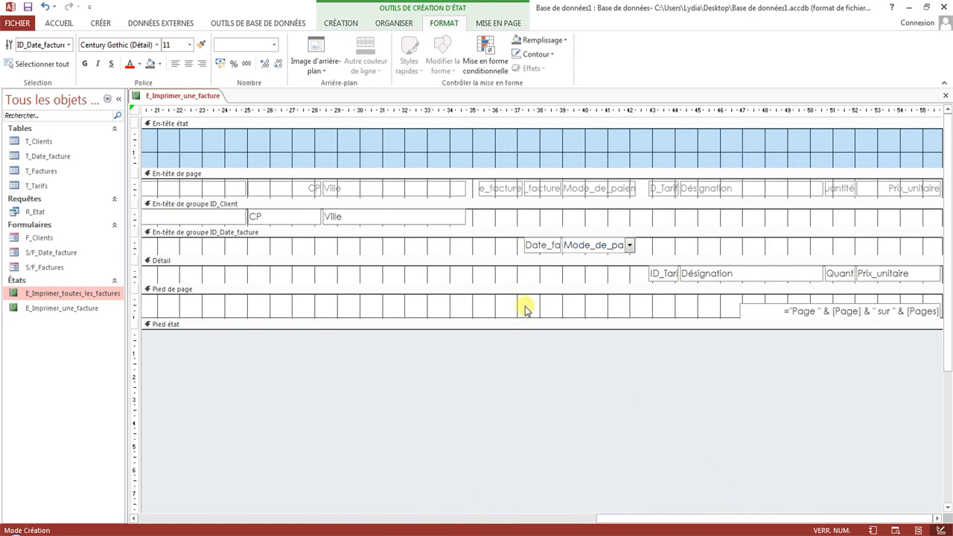
{"action": "left_click", "coordinate": [499, 192]}
{"action": "key", "text": "Delete"}
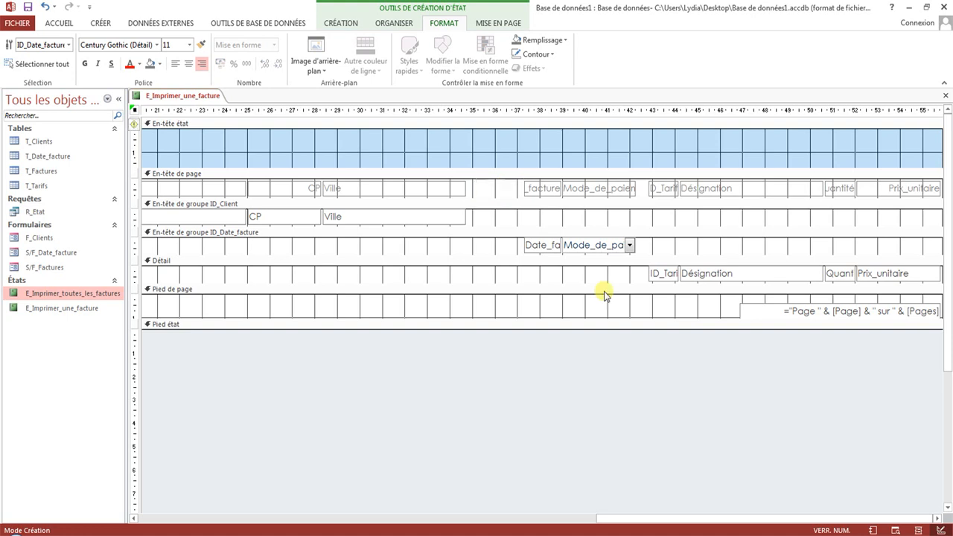
Copy the FACTURE N° title's formatting onto the ID_Date_facture field in the report header
{"action": "left_click_drag", "start_coordinate": [645, 520], "coordinate": [211, 488]}
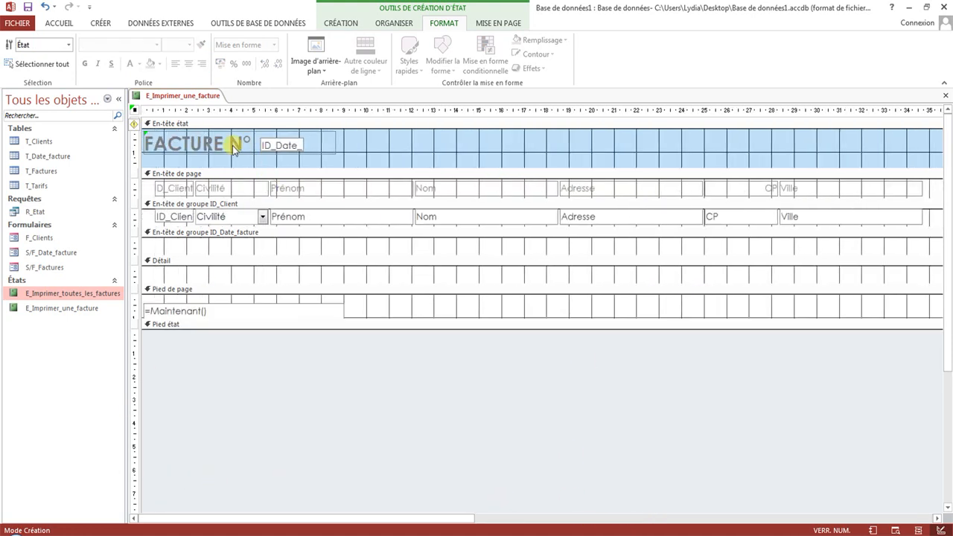
{"action": "left_click", "coordinate": [195, 145]}
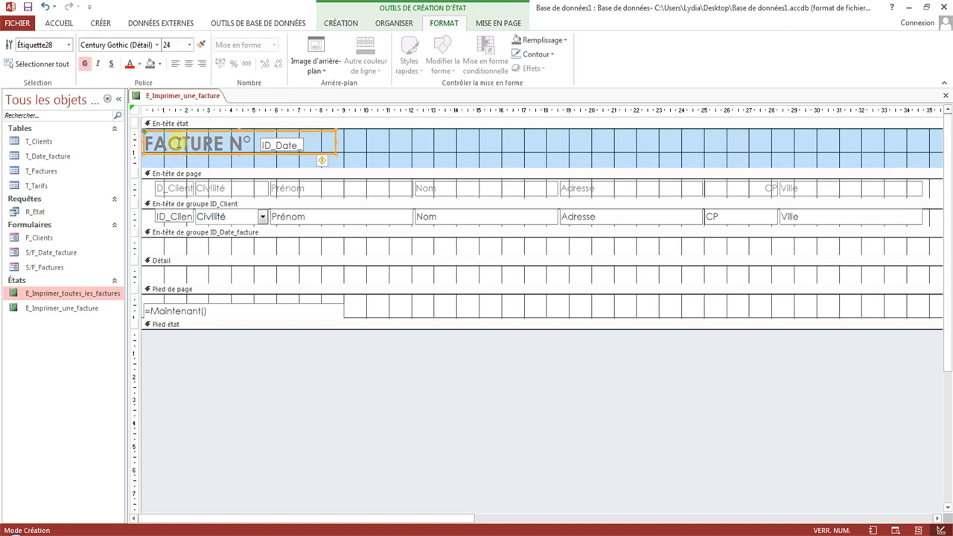
{"action": "left_click", "coordinate": [59, 22]}
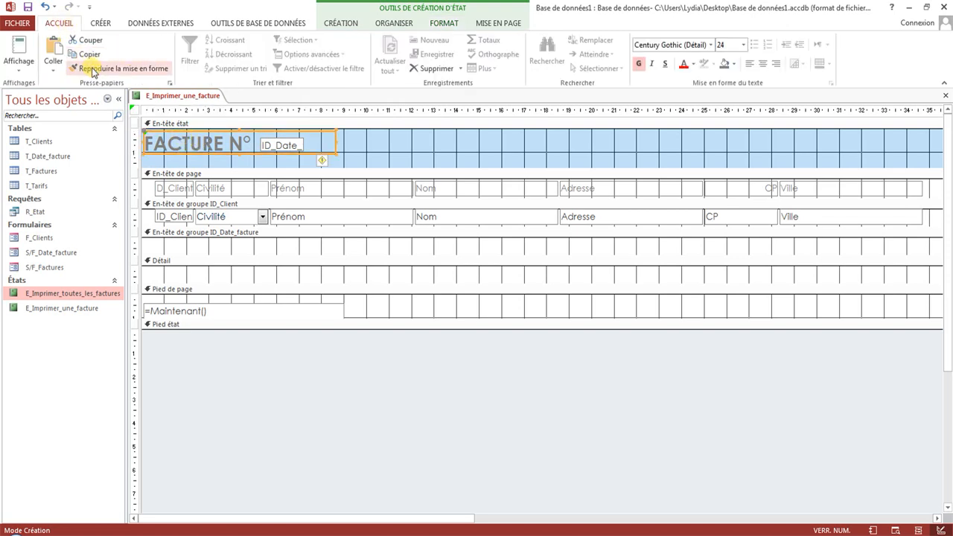
{"action": "left_click", "coordinate": [93, 69]}
{"action": "left_click", "coordinate": [293, 149]}
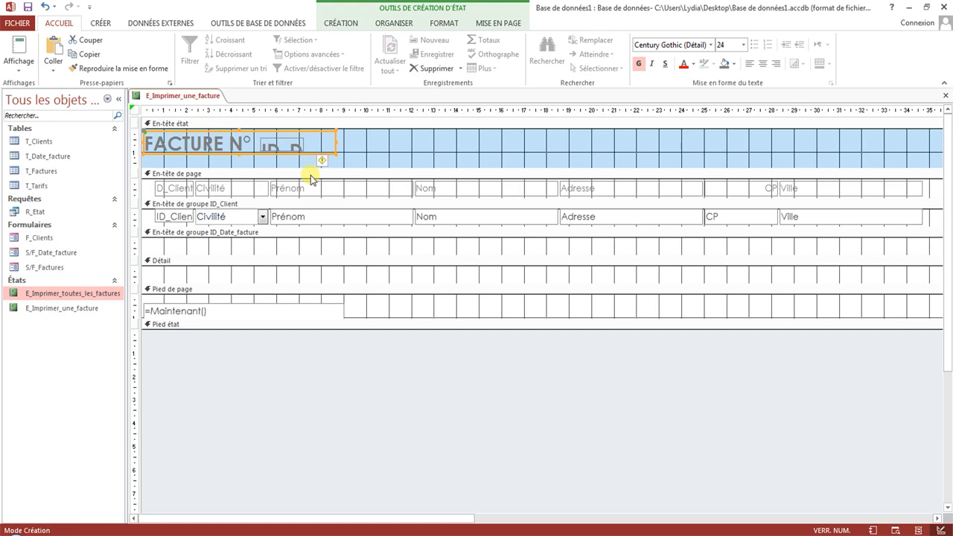
Increase the ID_Date_facture field's height to fit its enlarged text and narrow the field slightly
{"action": "left_click", "coordinate": [278, 144]}
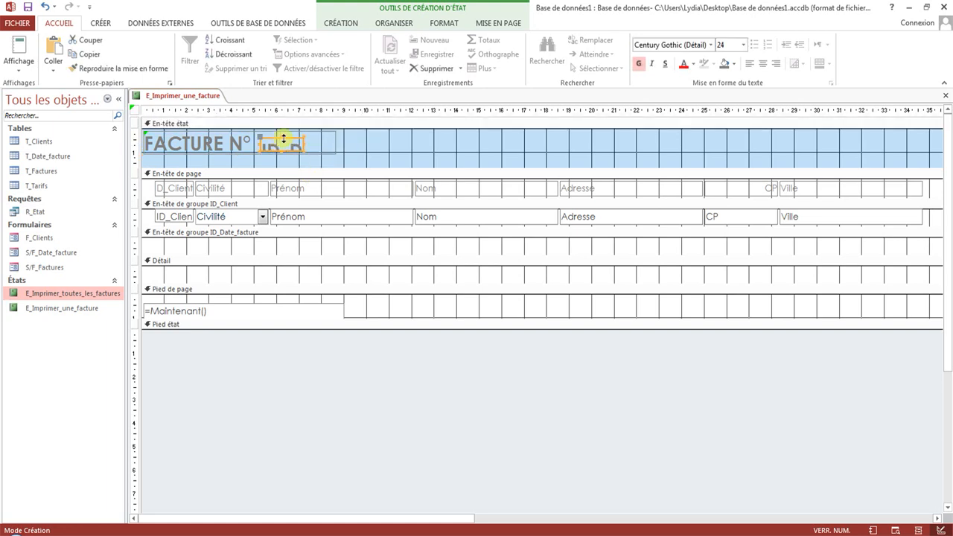
{"action": "left_click", "coordinate": [361, 137]}
{"action": "left_click", "coordinate": [283, 136]}
{"action": "left_click_drag", "start_coordinate": [283, 136], "coordinate": [282, 150]}
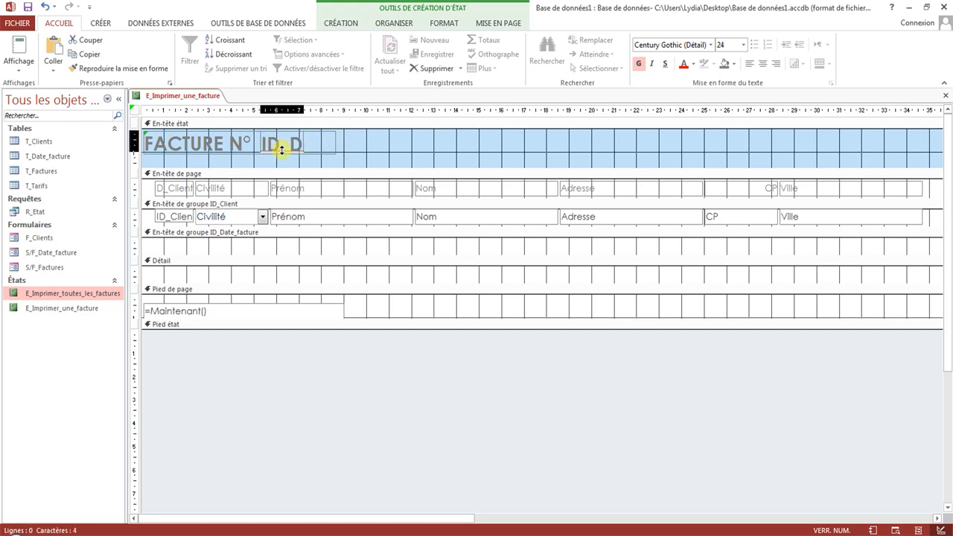
{"action": "left_click", "coordinate": [283, 147]}
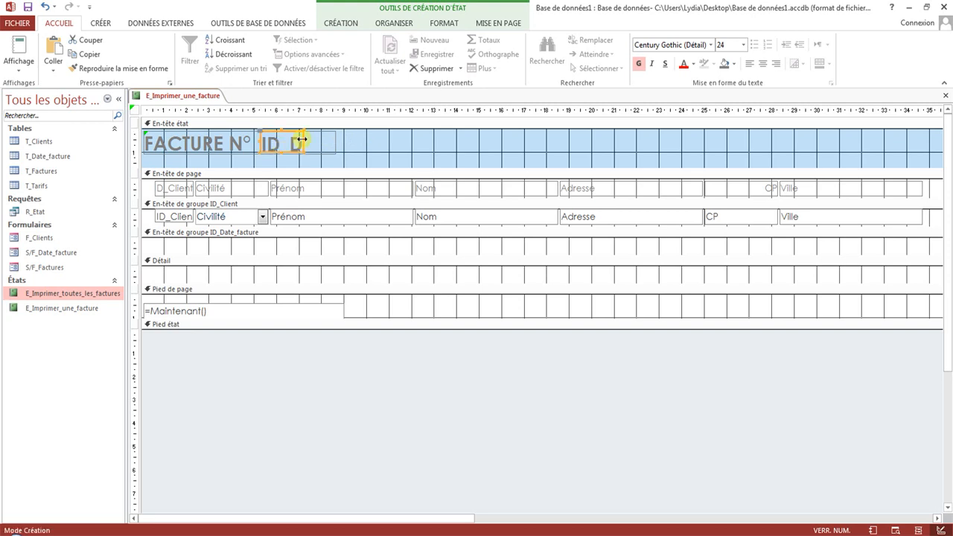
{"action": "left_click", "coordinate": [301, 140]}
{"action": "left_click", "coordinate": [294, 140]}
Shorten the FACTURE N° label to end just after the number field and give it a thick border, using the fifth line thickness
{"action": "left_click", "coordinate": [334, 139]}
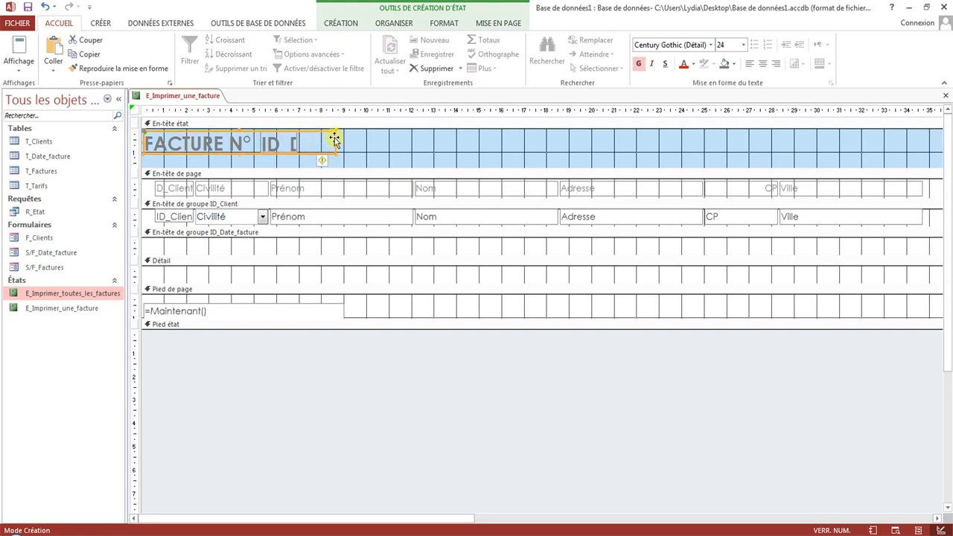
{"action": "left_click_drag", "start_coordinate": [339, 143], "coordinate": [308, 139]}
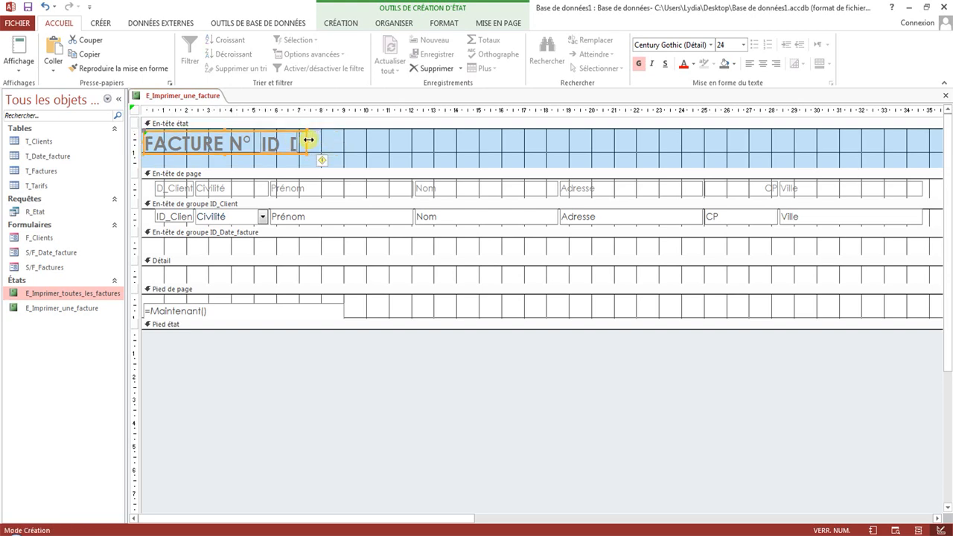
{"action": "left_click", "coordinate": [440, 25]}
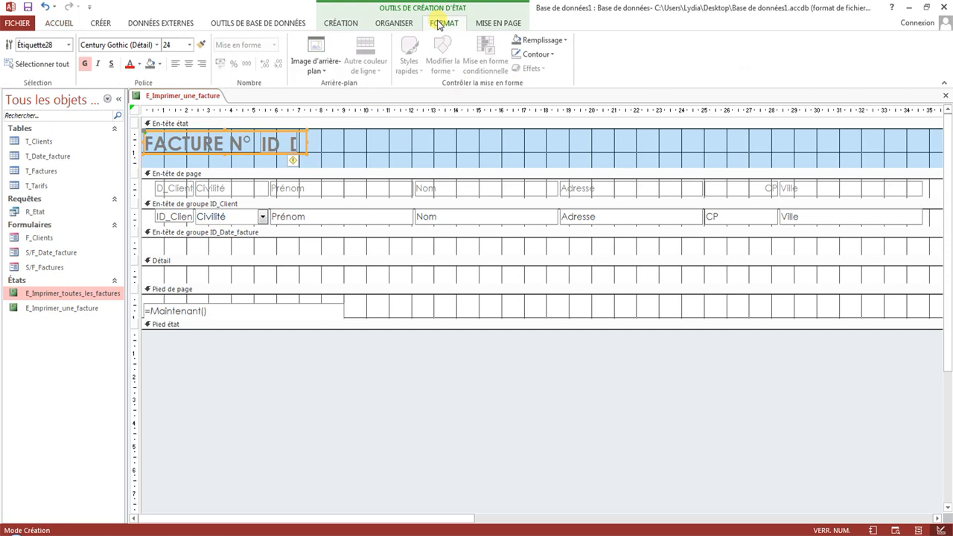
{"action": "left_click", "coordinate": [515, 54]}
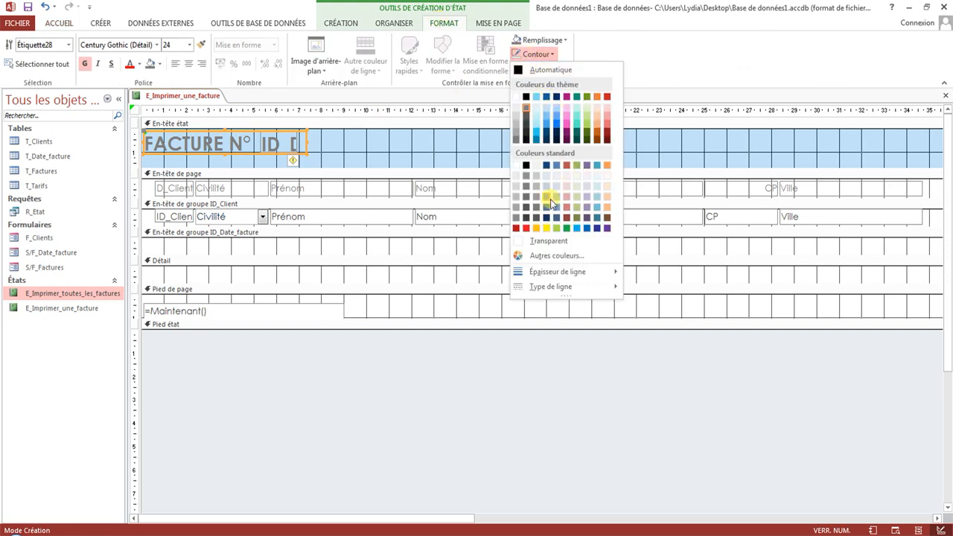
{"action": "mouse_move", "coordinate": [551, 276]}
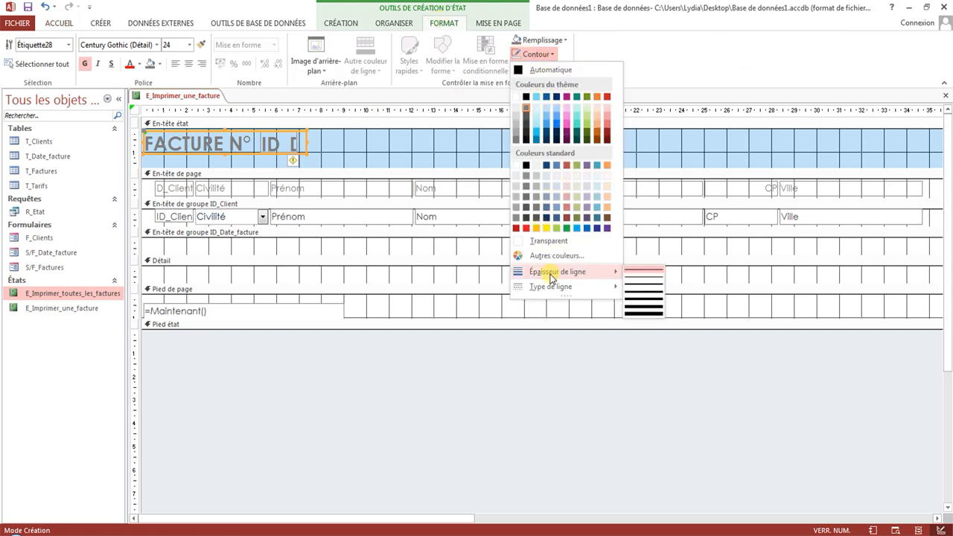
{"action": "left_click", "coordinate": [640, 298]}
{"action": "left_click", "coordinate": [364, 151]}
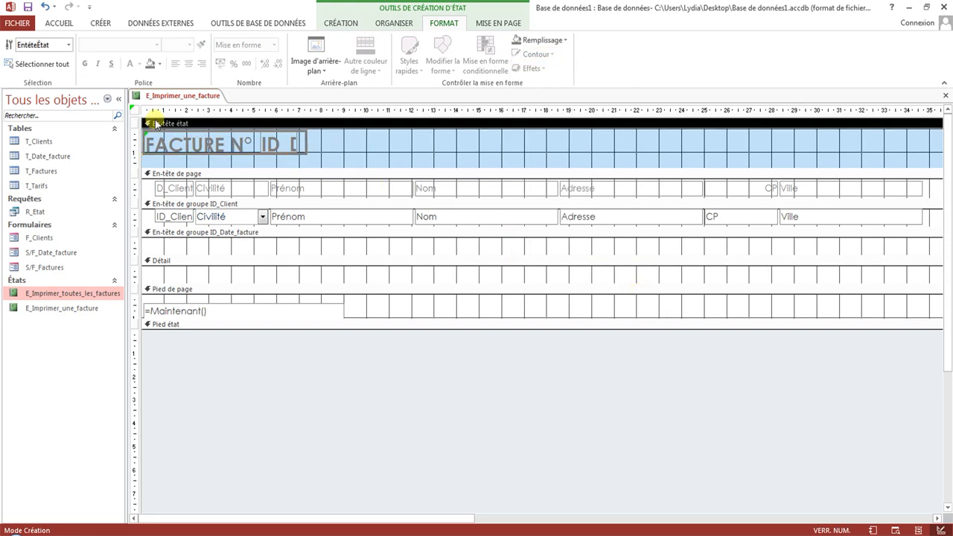
{"action": "left_click", "coordinate": [213, 154]}
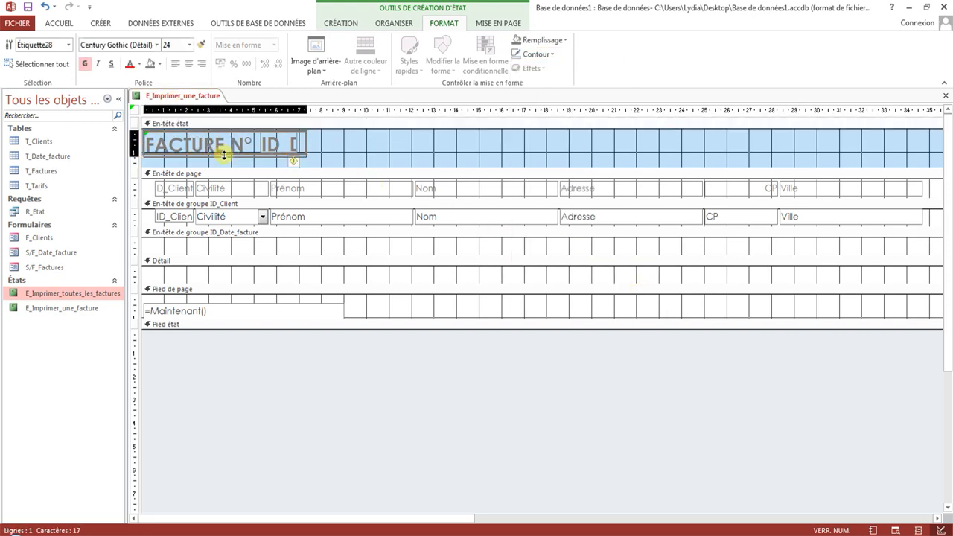
Check the bordered invoice title in report view for invoice number 1, and return to design view
{"action": "right_click", "coordinate": [155, 95]}
{"action": "left_click", "coordinate": [194, 146]}
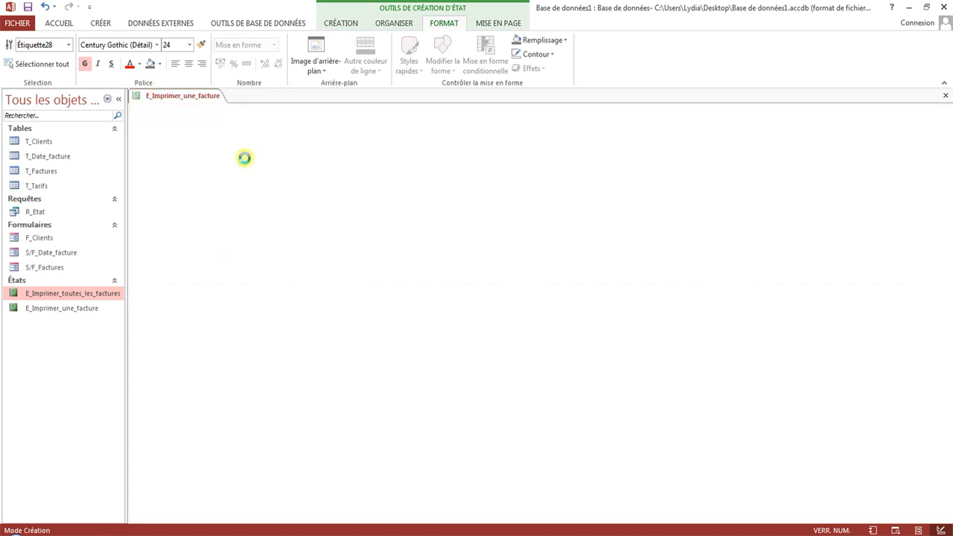
{"action": "type", "text": "1"}
{"action": "key", "text": "Return"}
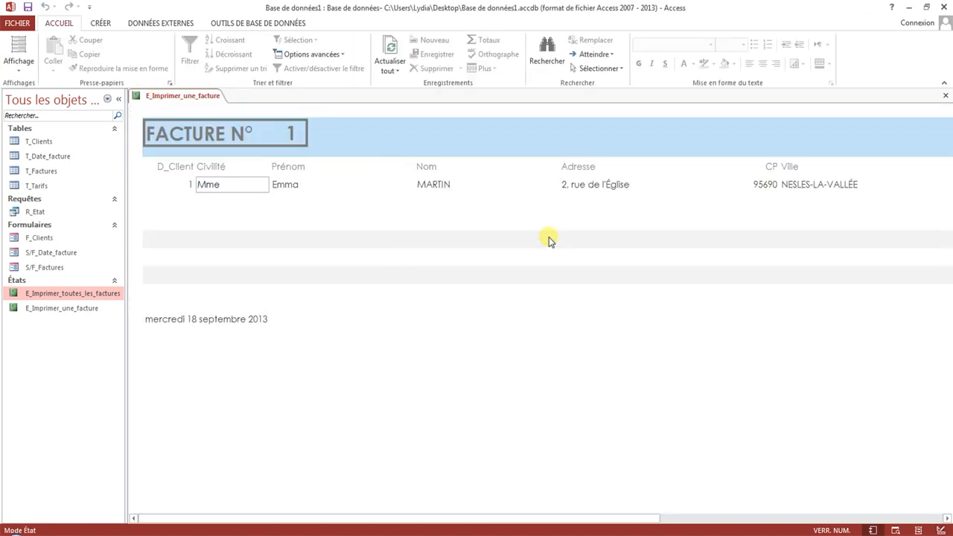
{"action": "right_click", "coordinate": [205, 97]}
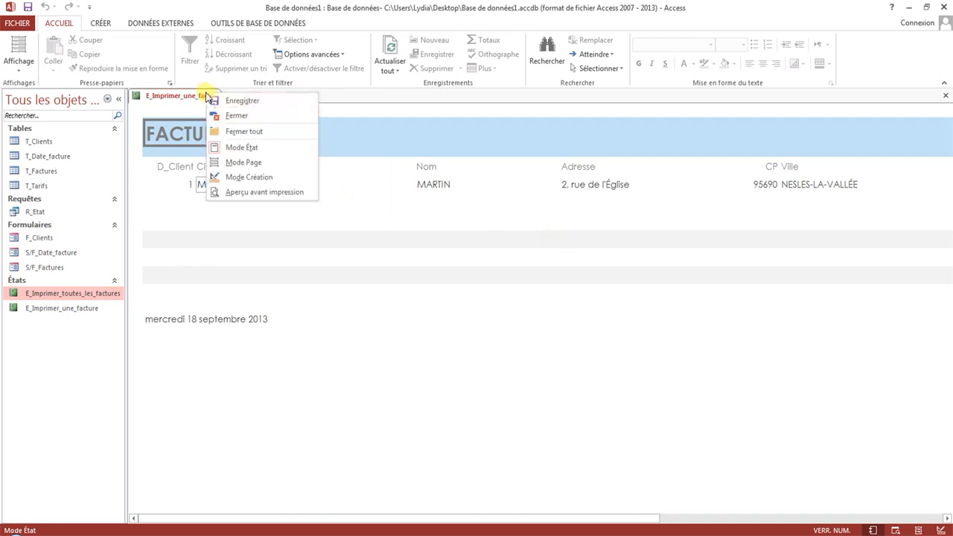
{"action": "left_click", "coordinate": [242, 178]}
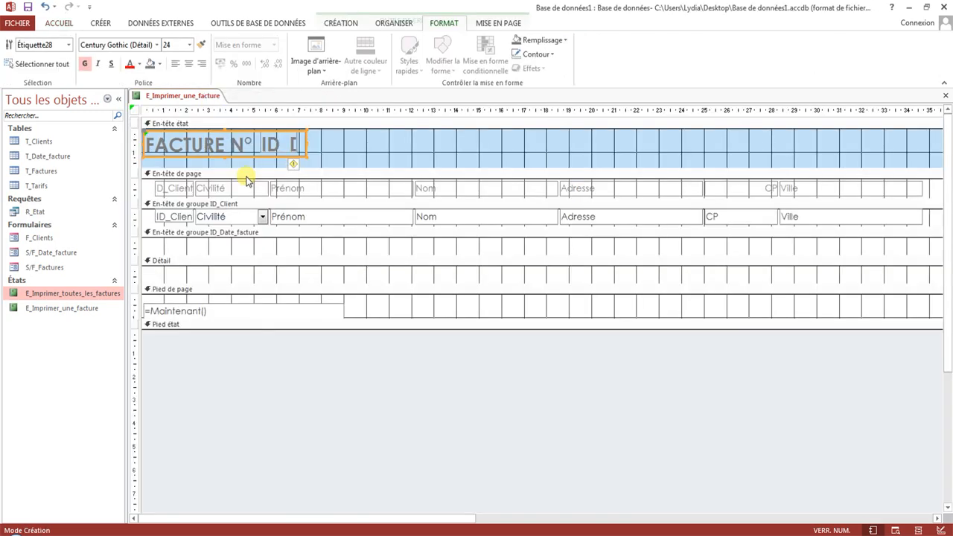
Narrow and left-align the ID_Date_facture field, and shorten the FACTURE N° label's frame to match
{"action": "left_click", "coordinate": [291, 142]}
{"action": "left_click_drag", "start_coordinate": [297, 141], "coordinate": [281, 141]}
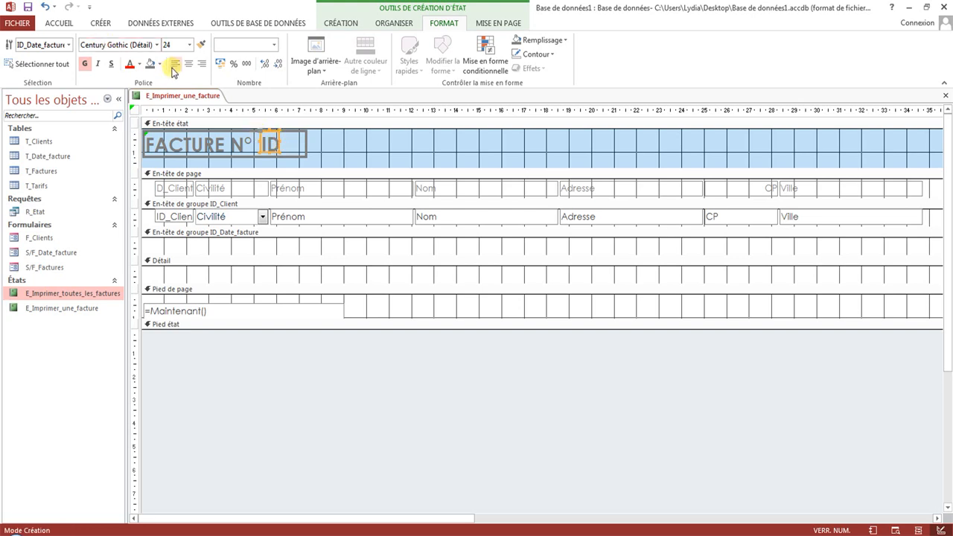
{"action": "left_click", "coordinate": [304, 143]}
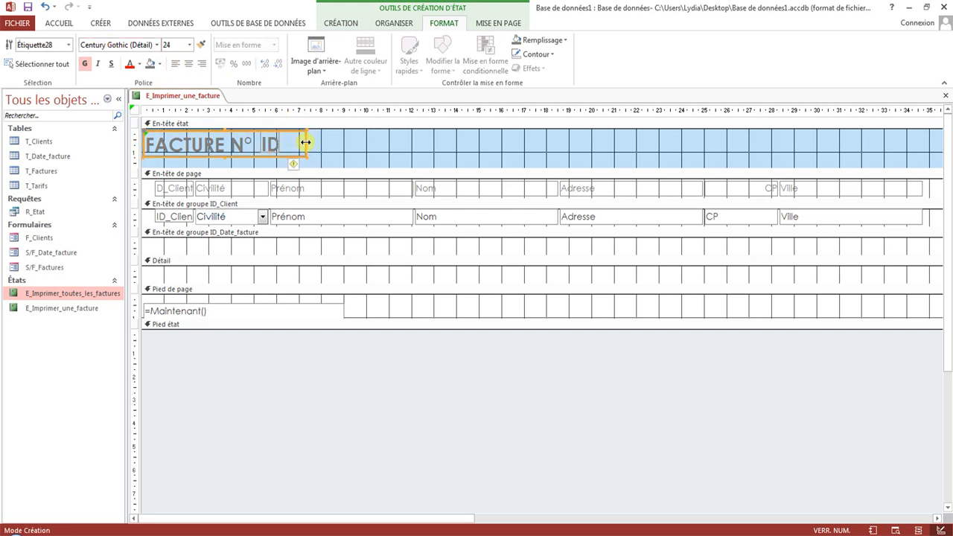
{"action": "left_click_drag", "start_coordinate": [307, 142], "coordinate": [293, 142]}
Check the tightened title frame in report view for invoice number 1, and return to design view
{"action": "right_click", "coordinate": [176, 95]}
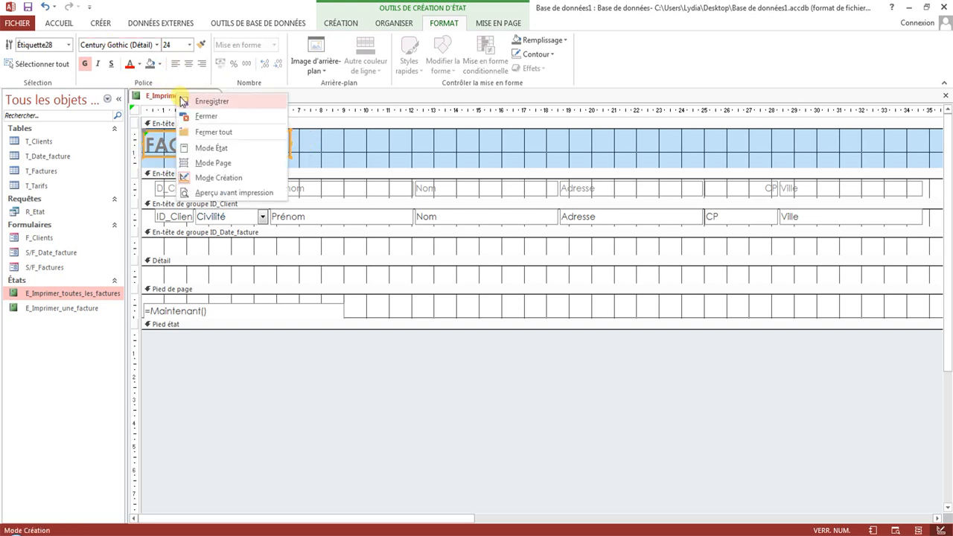
{"action": "left_click", "coordinate": [212, 162]}
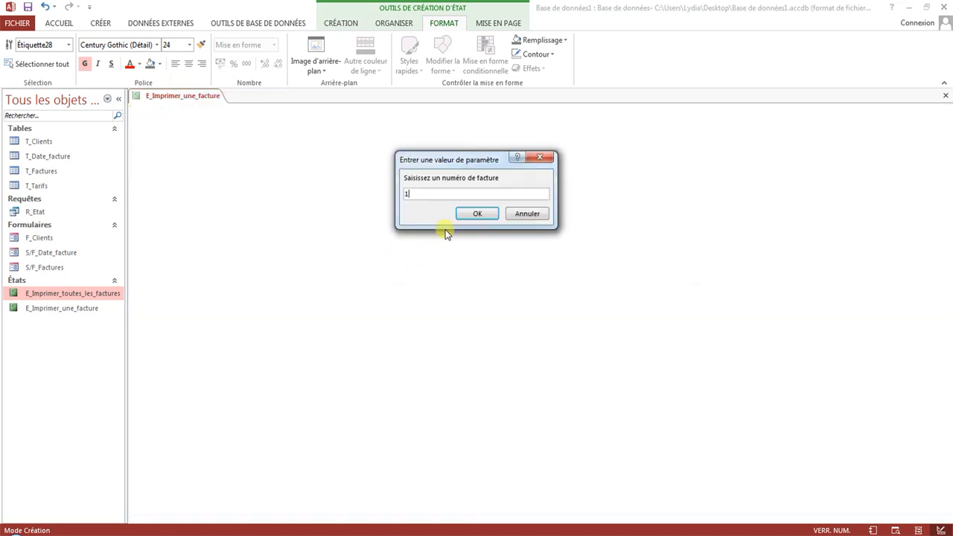
{"action": "type", "text": "1"}
{"action": "key", "text": "Return"}
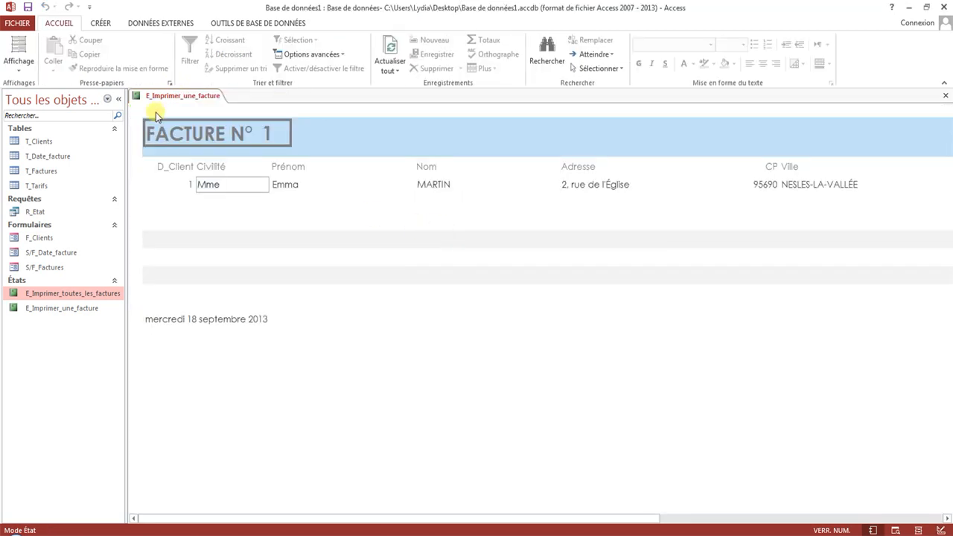
{"action": "right_click", "coordinate": [167, 98]}
{"action": "left_click", "coordinate": [213, 182]}
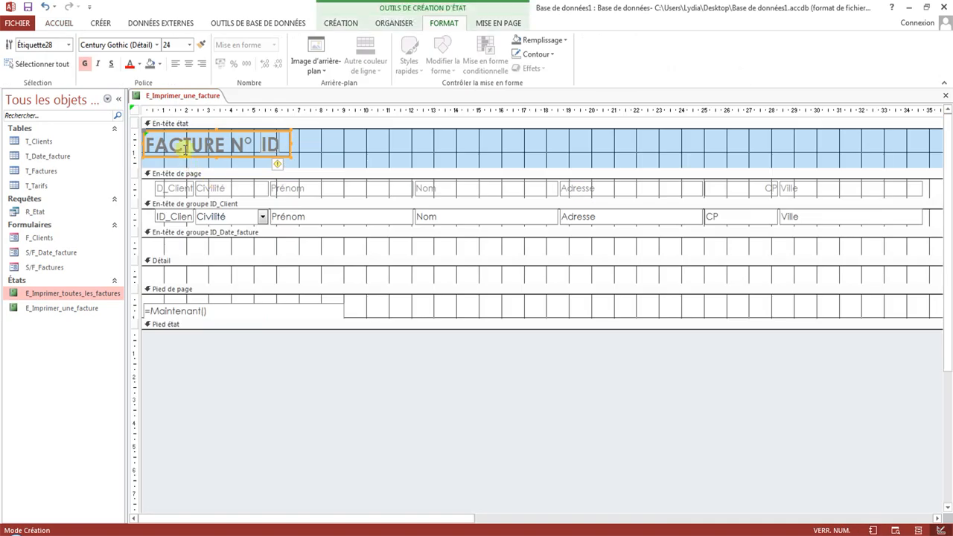
Center the text in the FACTURE N° label, widen the label to about 7.8 cm, and move the number field after the text
{"action": "left_click", "coordinate": [188, 64]}
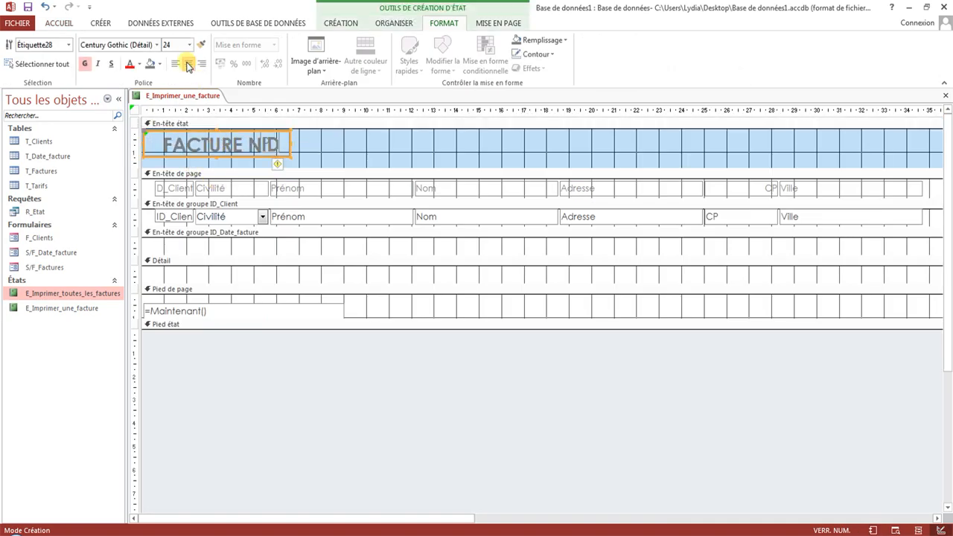
{"action": "left_click_drag", "start_coordinate": [292, 146], "coordinate": [316, 143]}
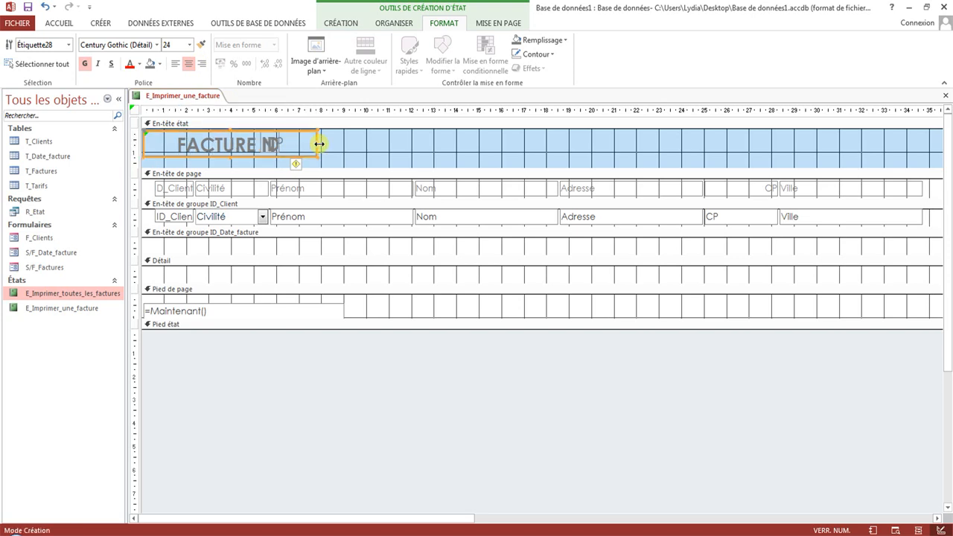
{"action": "left_click", "coordinate": [290, 147]}
{"action": "left_click", "coordinate": [362, 145]}
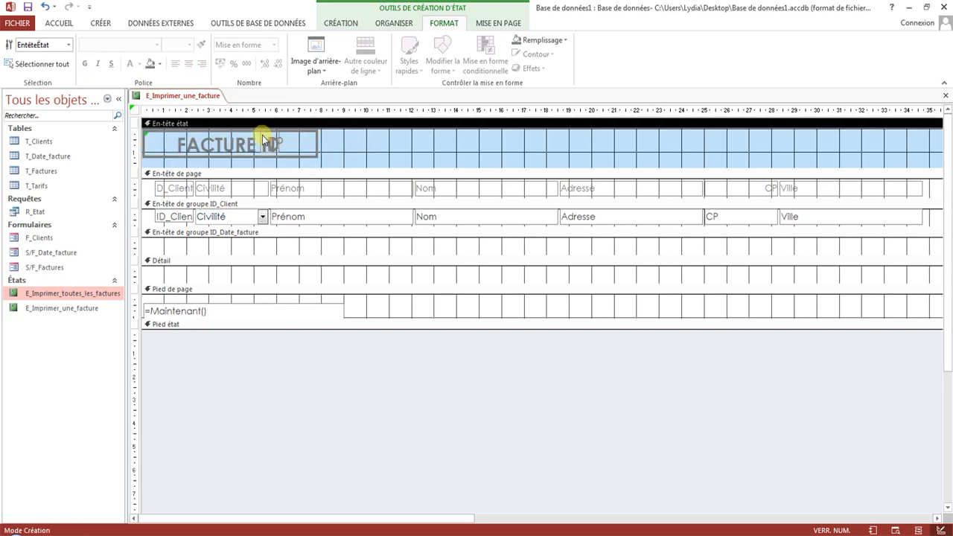
{"action": "left_click", "coordinate": [263, 133]}
{"action": "left_click_drag", "start_coordinate": [262, 132], "coordinate": [287, 133]}
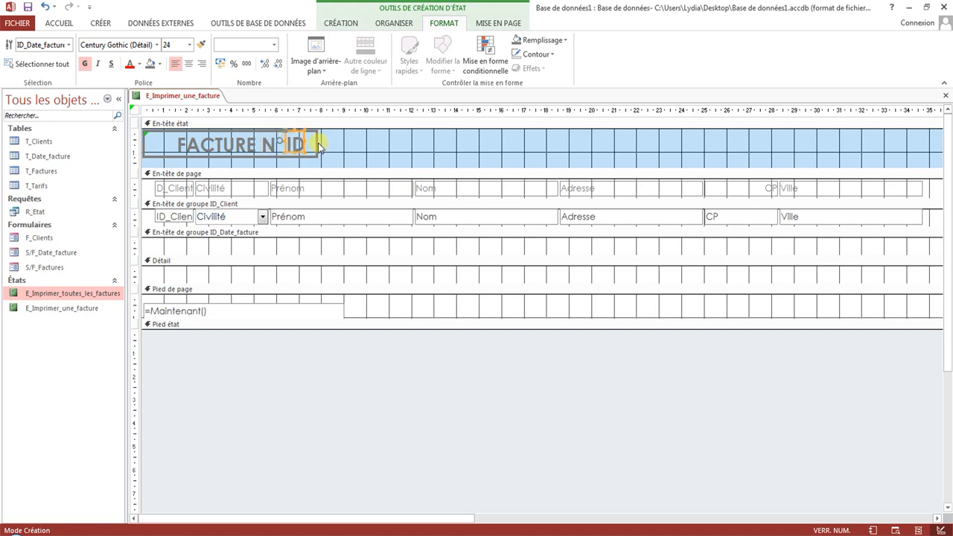
Widen the FACTURE N° label to about 8.5 cm and reposition the number field just after the N° text
{"action": "left_click", "coordinate": [317, 147]}
{"action": "left_click", "coordinate": [320, 146]}
{"action": "left_click", "coordinate": [317, 146]}
{"action": "left_click_drag", "start_coordinate": [319, 143], "coordinate": [335, 142]}
{"action": "left_click", "coordinate": [387, 144]}
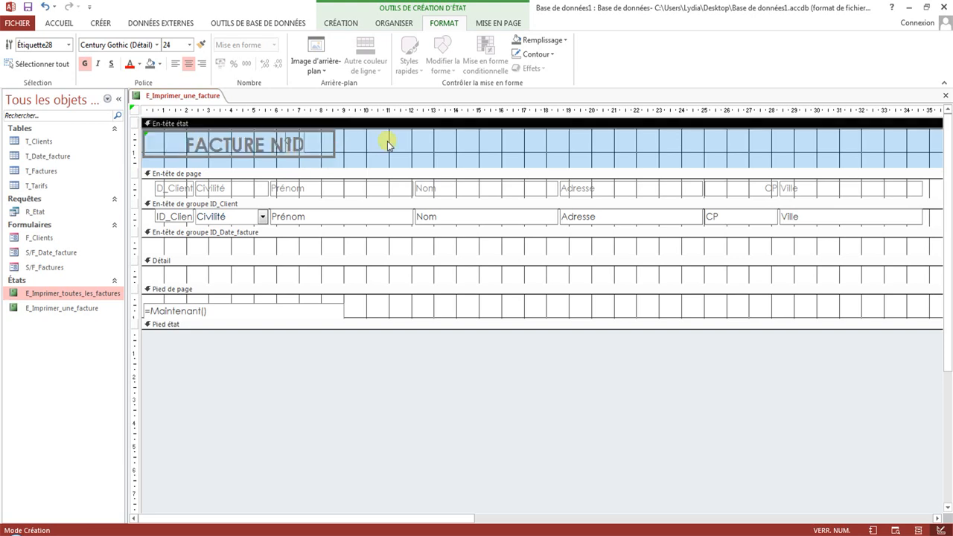
{"action": "left_click", "coordinate": [293, 141]}
{"action": "left_click_drag", "start_coordinate": [289, 132], "coordinate": [304, 134]}
{"action": "key", "text": "Left"}
{"action": "key", "text": "Left"}
{"action": "key", "text": "Left"}
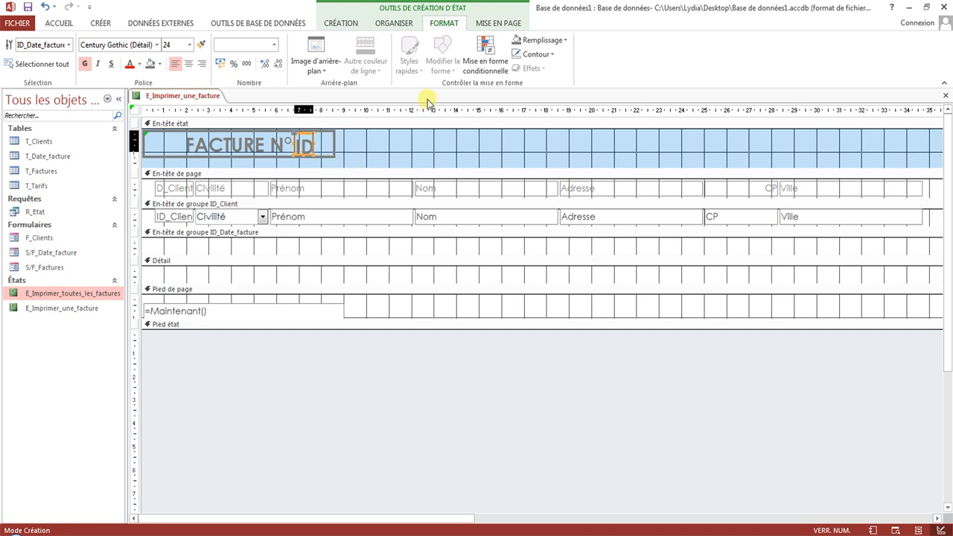
Check the centered title and invoice number in report view for invoice number 1, and return to design view
{"action": "right_click", "coordinate": [177, 100]}
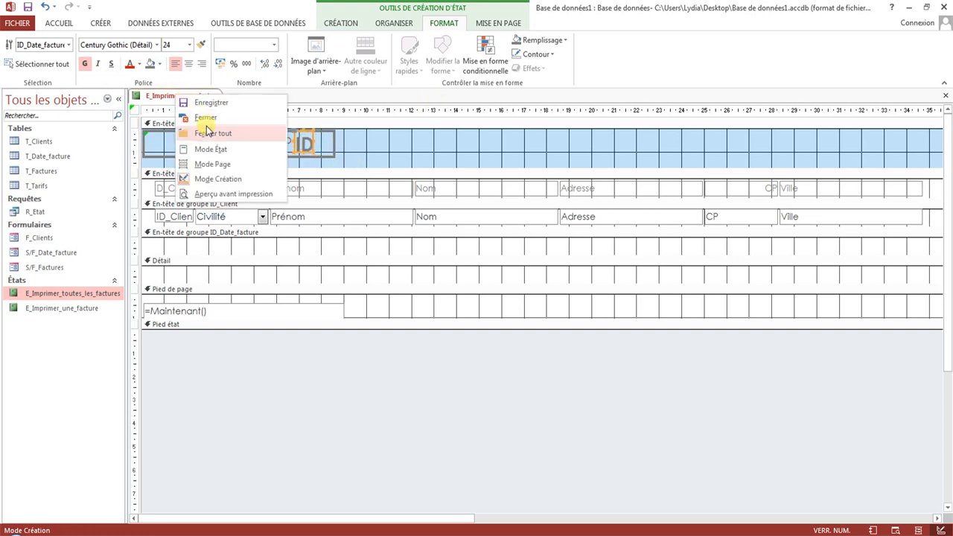
{"action": "left_click", "coordinate": [217, 149]}
{"action": "type", "text": "1"}
{"action": "key", "text": "Return"}
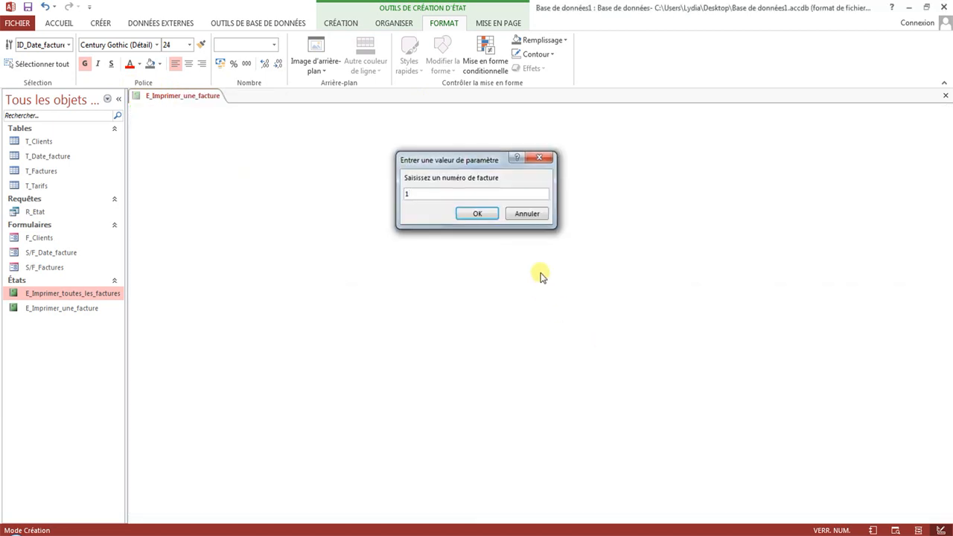
{"action": "right_click", "coordinate": [206, 96]}
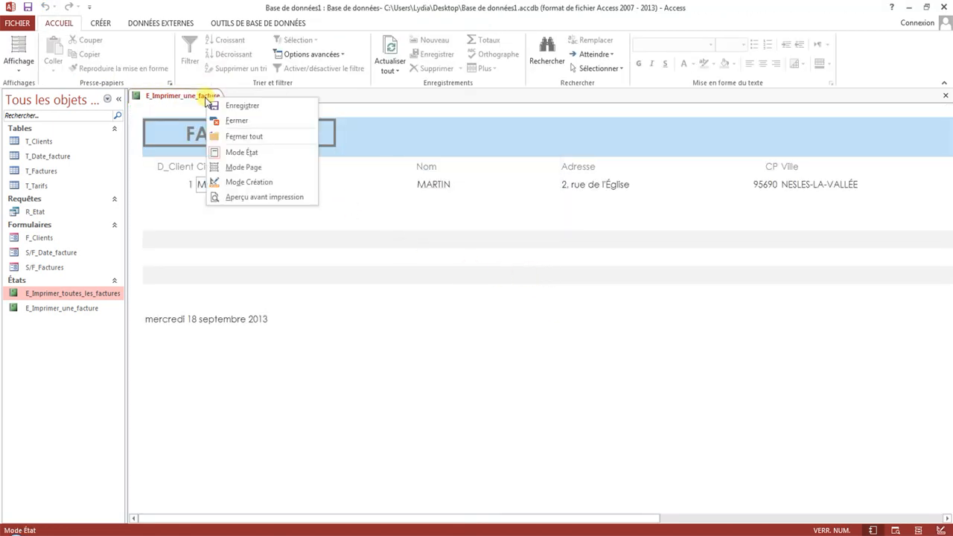
{"action": "left_click", "coordinate": [246, 181]}
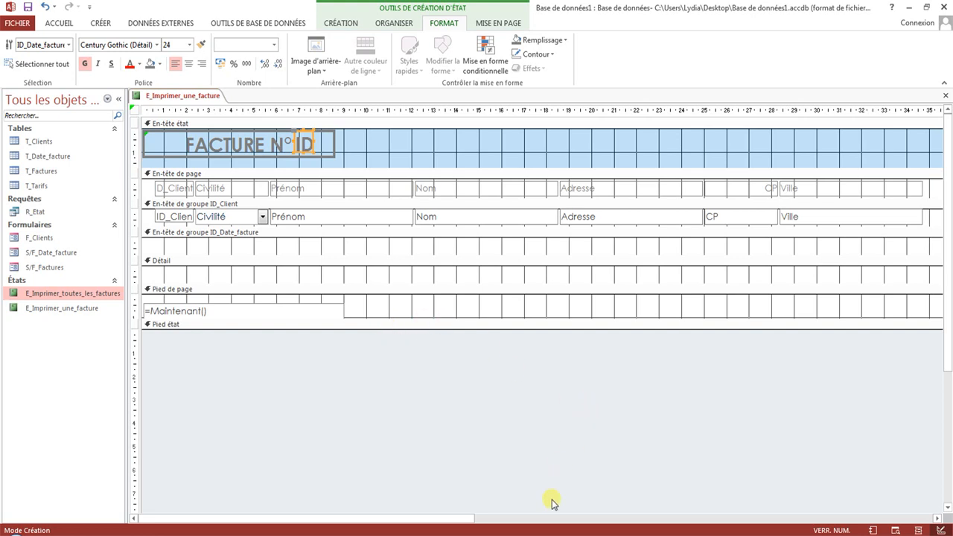
{"action": "left_click_drag", "start_coordinate": [457, 517], "coordinate": [832, 507]}
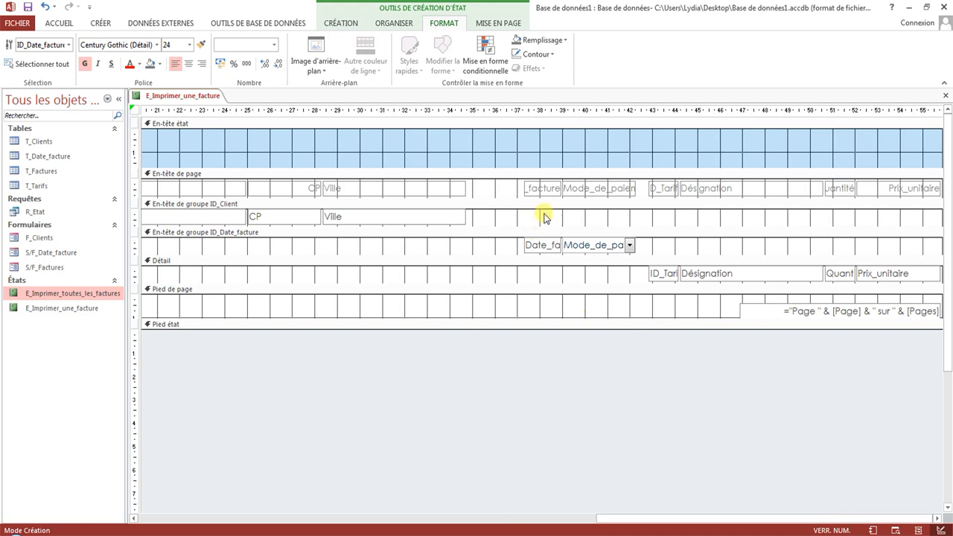
Cut the Date_facture label and field, paste them back at the start of the report, and shift them to about 10 cm
{"action": "left_click", "coordinate": [543, 189]}
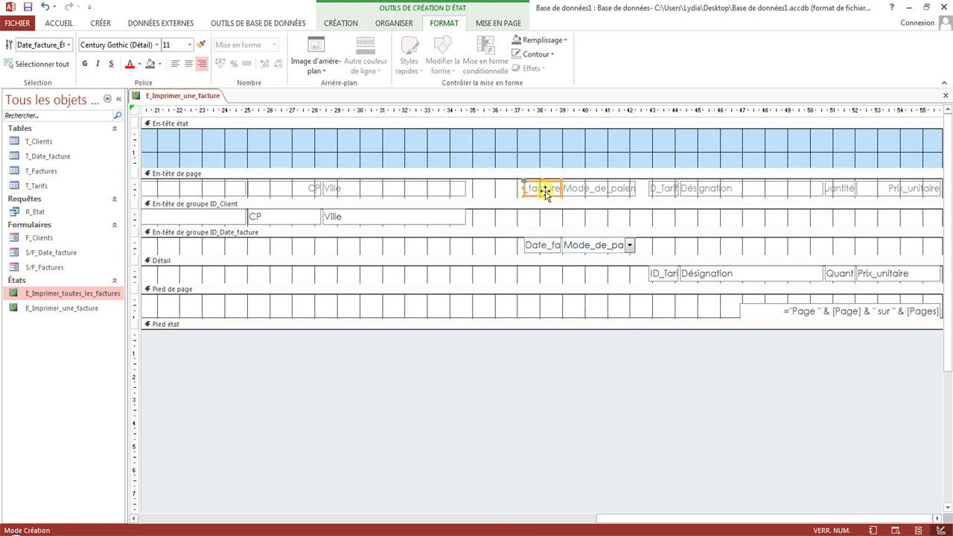
{"action": "left_click", "coordinate": [545, 242], "text": "shift"}
{"action": "left_click_drag", "start_coordinate": [544, 242], "coordinate": [492, 207]}
{"action": "key", "text": "Delete"}
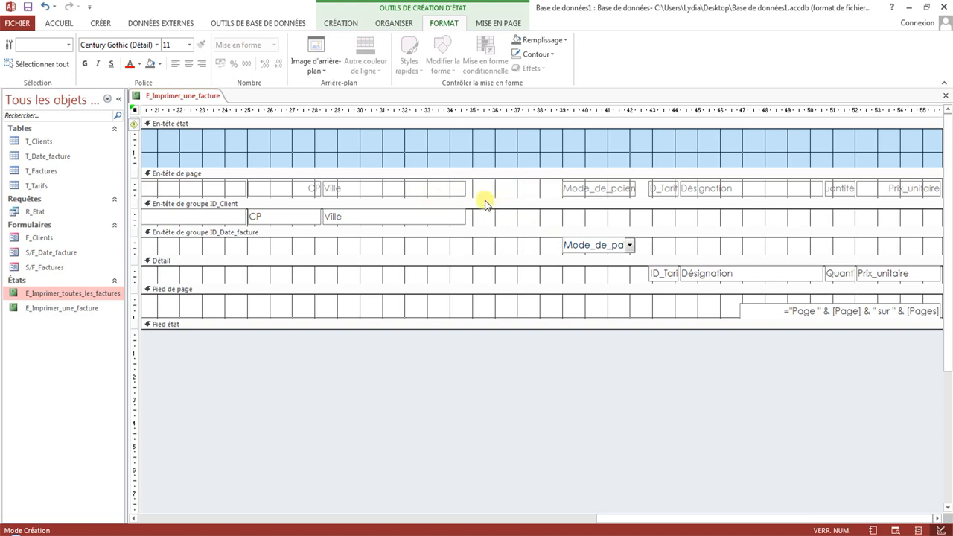
{"action": "left_click", "coordinate": [345, 144]}
{"action": "left_click_drag", "start_coordinate": [618, 522], "coordinate": [120, 484]}
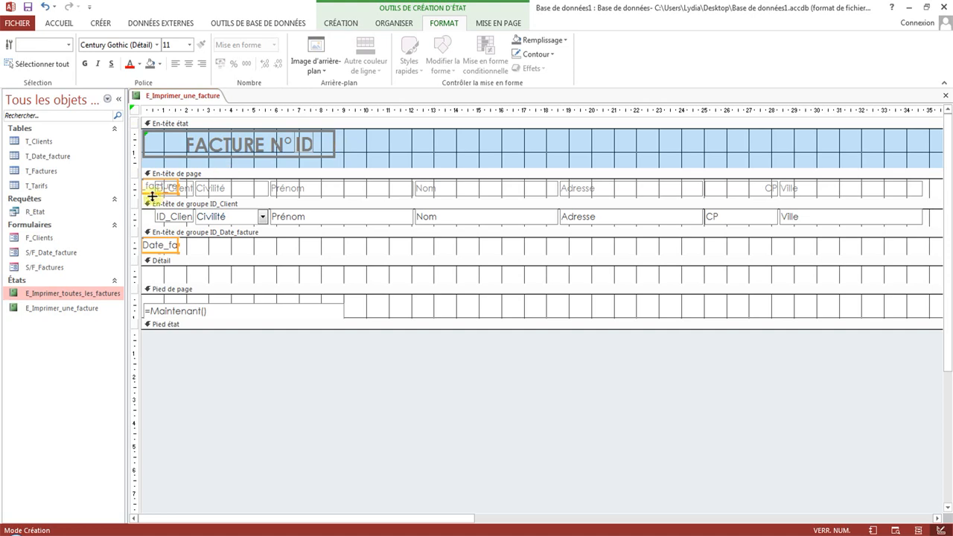
{"action": "left_click_drag", "start_coordinate": [150, 192], "coordinate": [380, 129]}
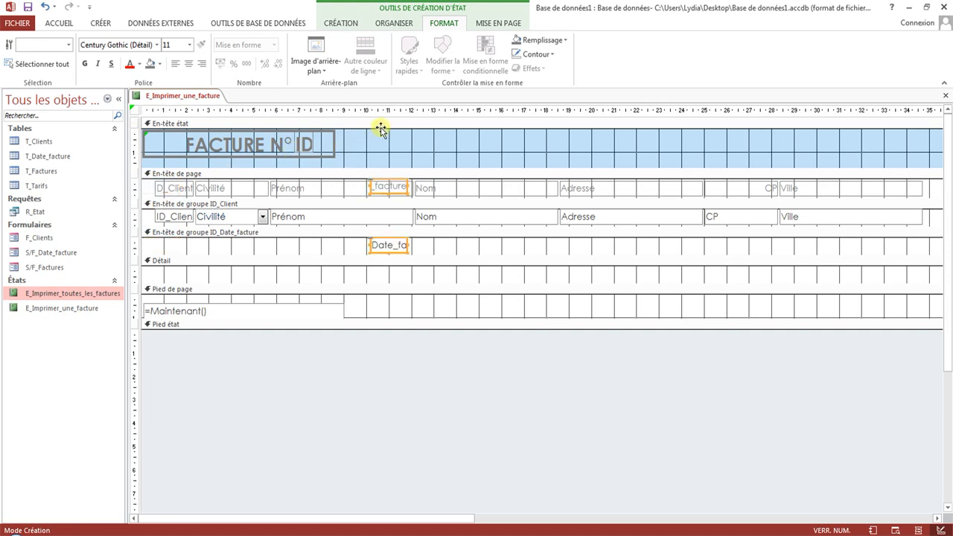
Try to transfer the Date_facture label and field together into the report header by cutting and pasting
{"action": "key", "text": "Delete"}
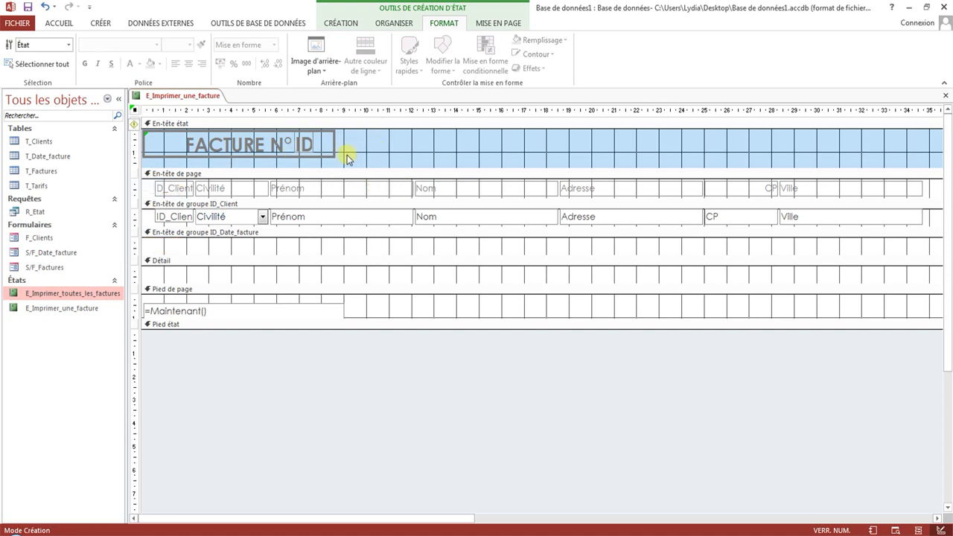
{"action": "left_click", "coordinate": [333, 149]}
{"action": "left_click", "coordinate": [371, 142]}
{"action": "key", "text": "ctrl+z"}
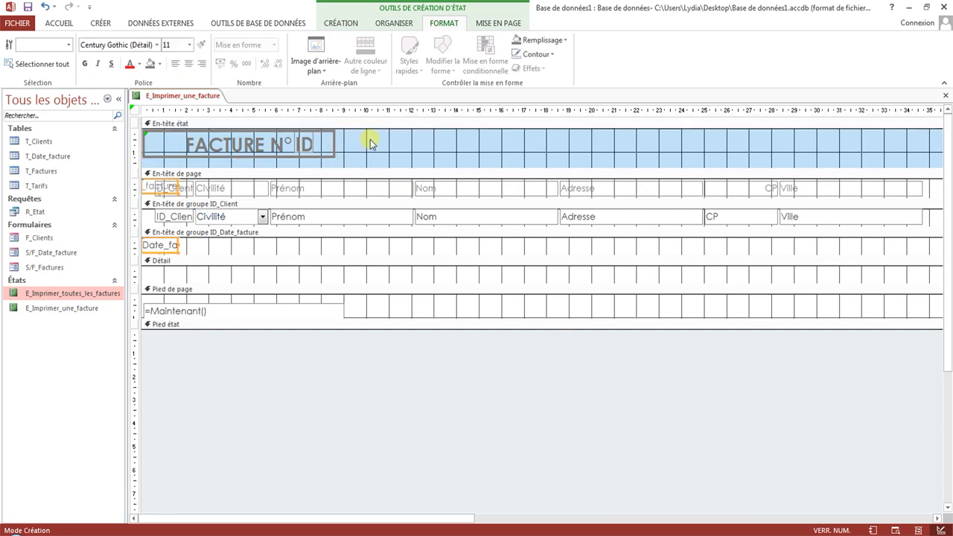
{"action": "left_click", "coordinate": [46, 6]}
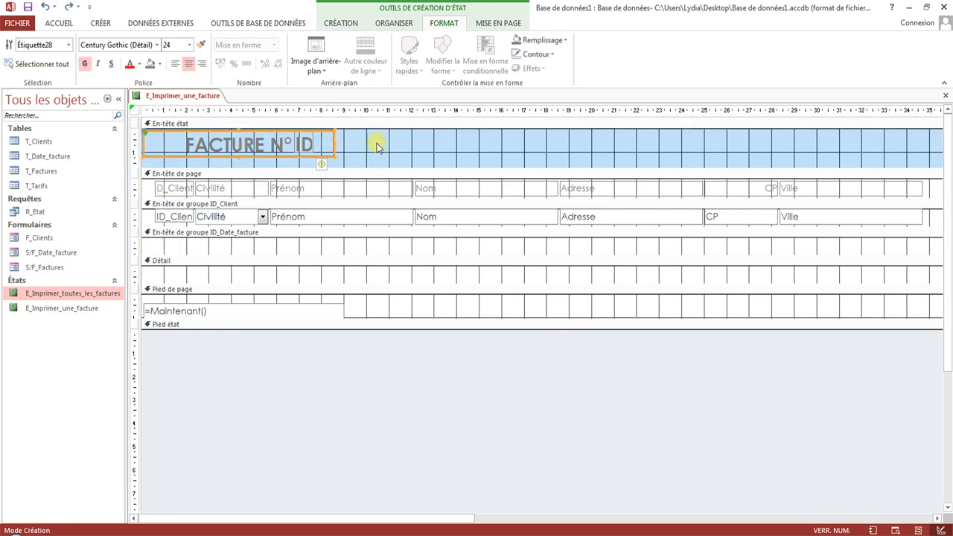
{"action": "key", "text": "ctrl+z"}
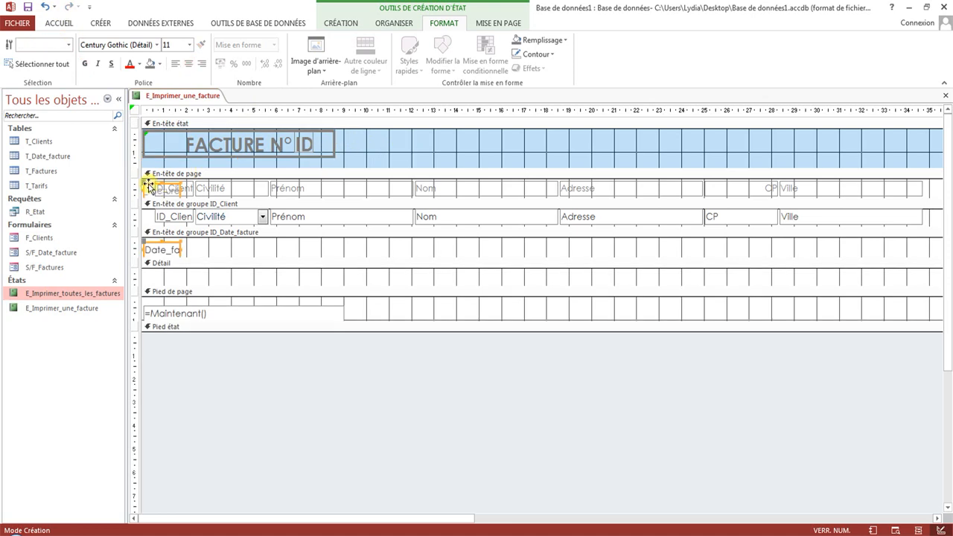
Transfer the Date_facture field from the ID_Date_facture group header to the report header, placing it at about 14 cm
{"action": "left_click_drag", "start_coordinate": [153, 186], "coordinate": [356, 136]}
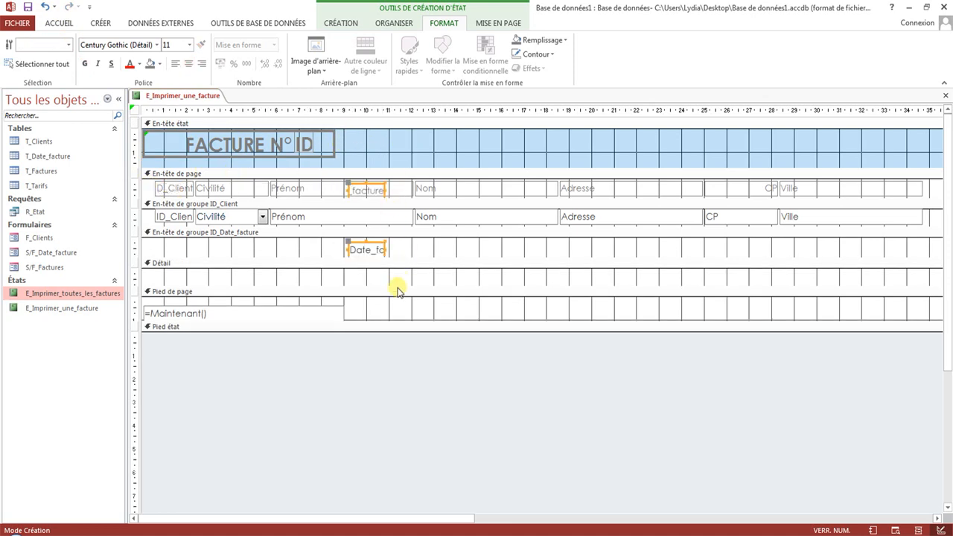
{"action": "left_click", "coordinate": [381, 247]}
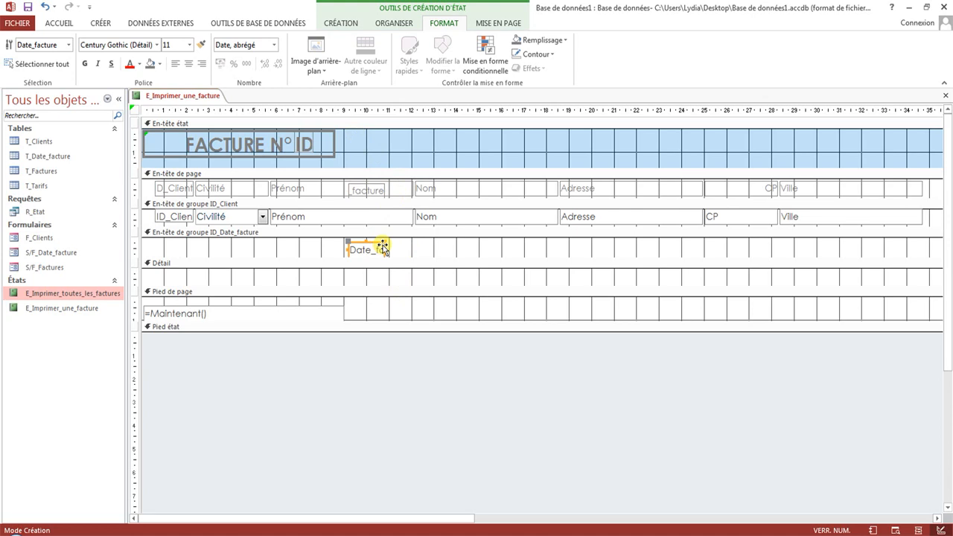
{"action": "key", "text": "ctrl+x"}
{"action": "left_click", "coordinate": [358, 149]}
{"action": "key", "text": "ctrl+v"}
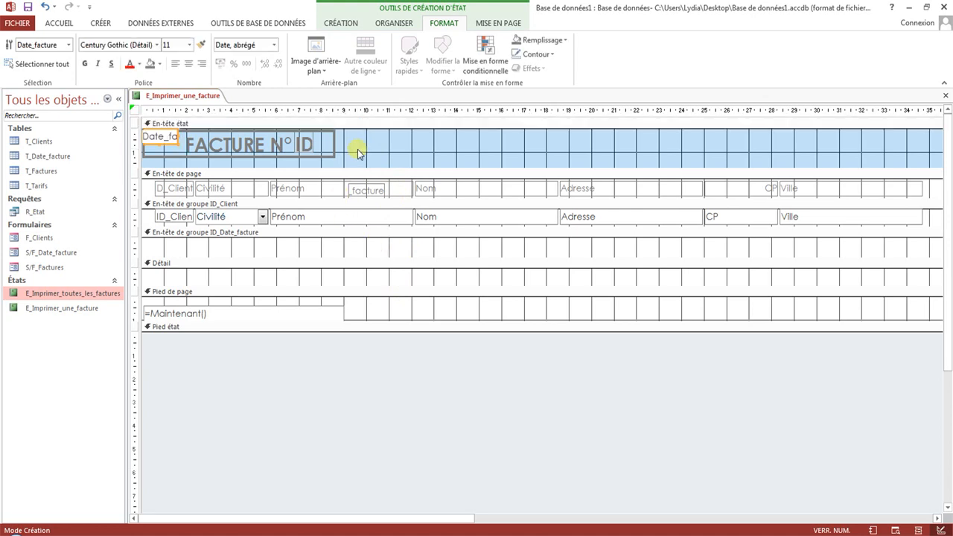
{"action": "left_click_drag", "start_coordinate": [165, 146], "coordinate": [480, 144]}
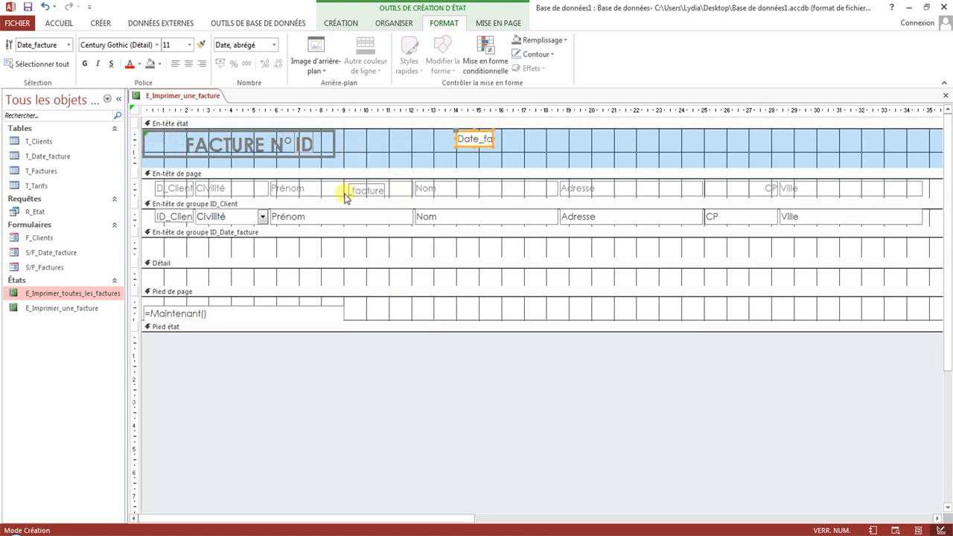
Transfer the Date_facture label from the page header to the report header, placing it at about 11 cm
{"action": "left_click", "coordinate": [362, 190]}
{"action": "key", "text": "ctrl+x"}
{"action": "left_click", "coordinate": [357, 146]}
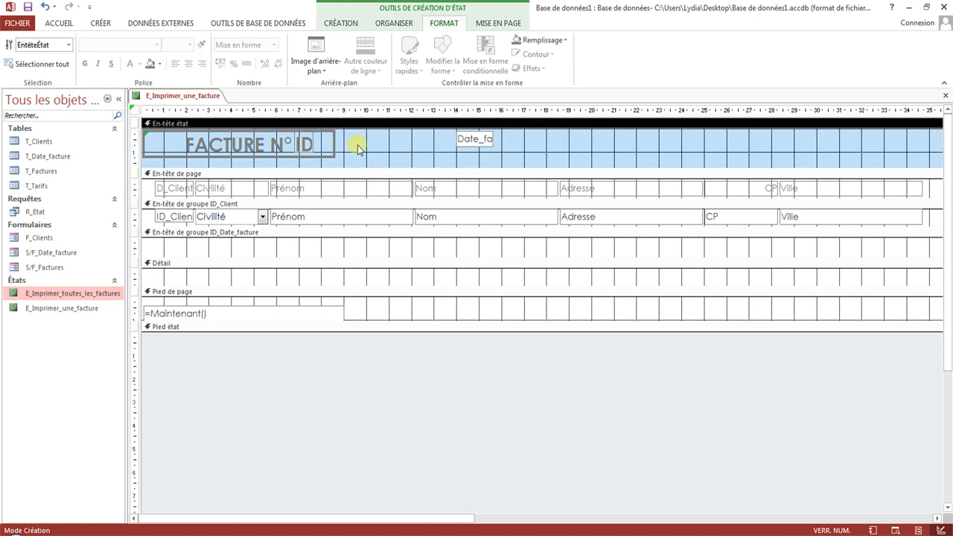
{"action": "key", "text": "ctrl+v"}
{"action": "left_click_drag", "start_coordinate": [186, 149], "coordinate": [389, 149]}
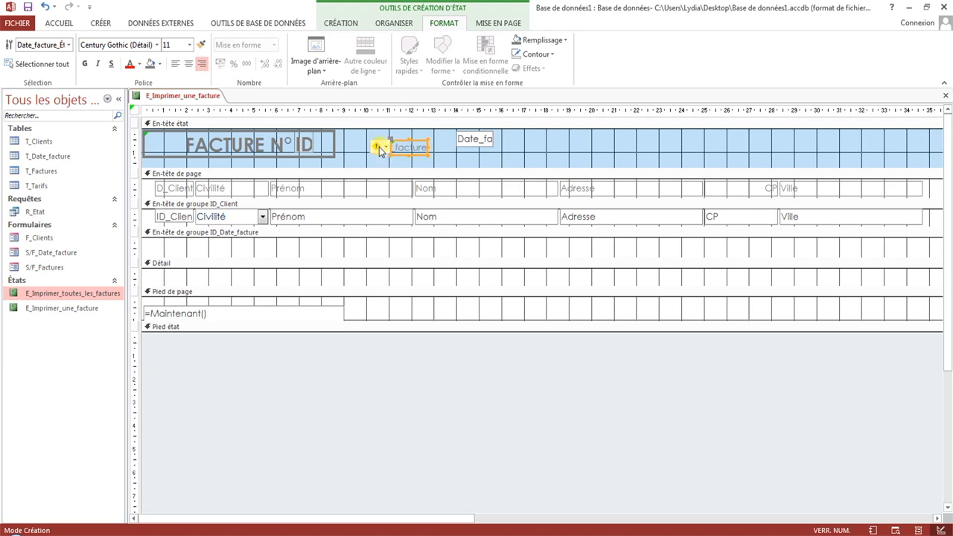
Associate the transferred date label with the Date_facture control
{"action": "left_click", "coordinate": [379, 145]}
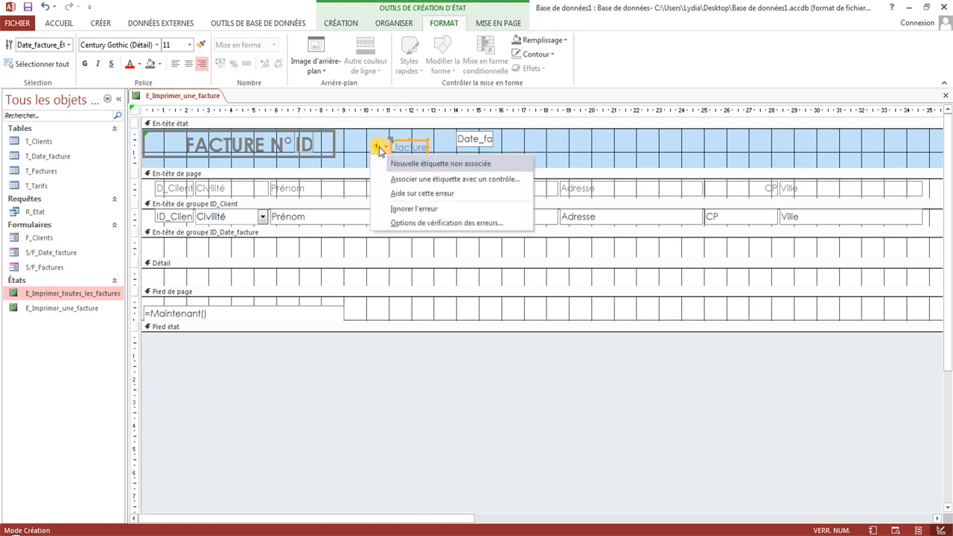
{"action": "left_click", "coordinate": [417, 181]}
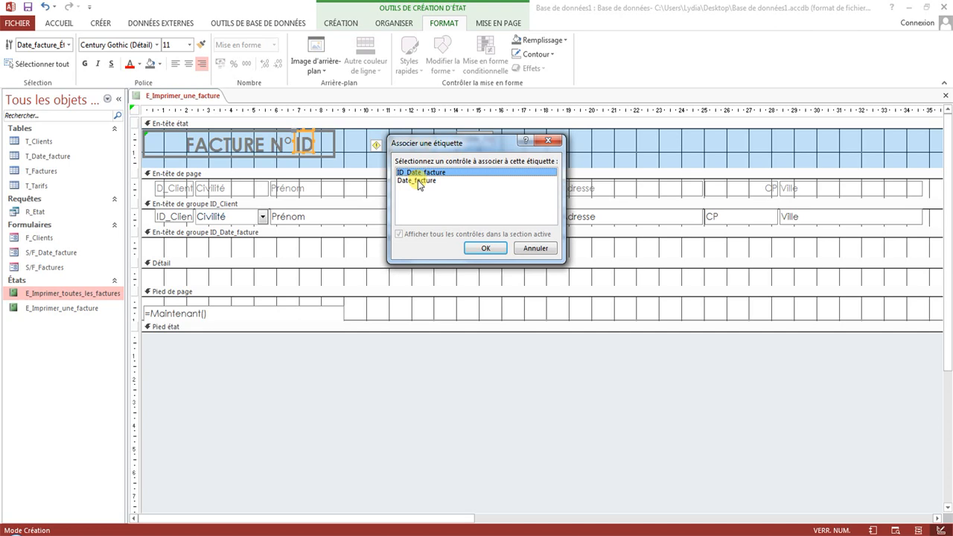
{"action": "left_click", "coordinate": [419, 181]}
{"action": "left_click_drag", "start_coordinate": [431, 142], "coordinate": [395, 184]}
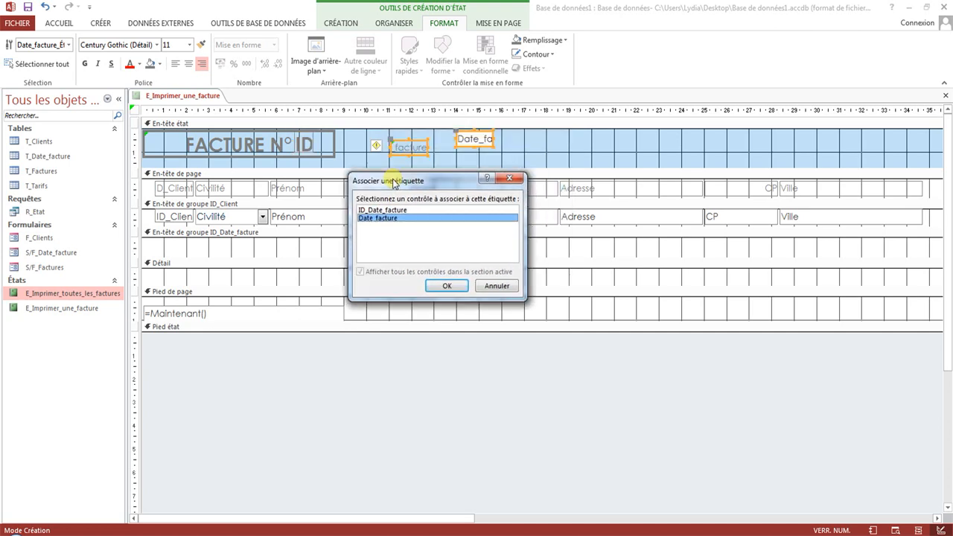
{"action": "left_click", "coordinate": [442, 286]}
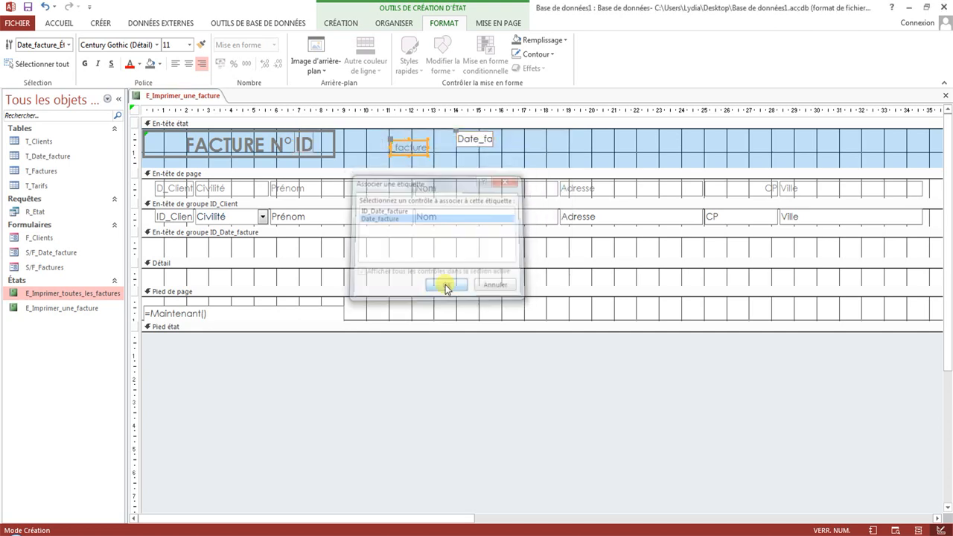
Associate the FACTURE N° label with the ID_Date_facture control
{"action": "left_click", "coordinate": [458, 155]}
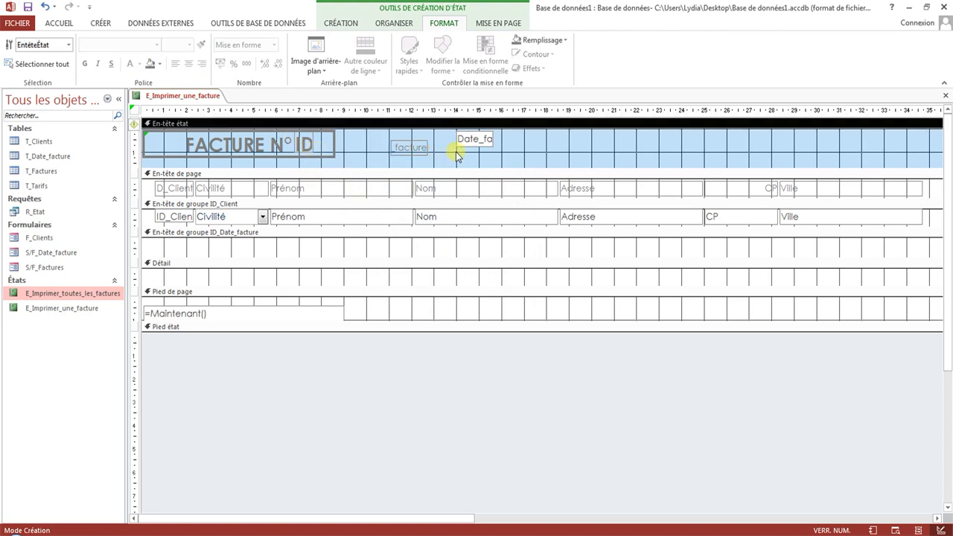
{"action": "left_click", "coordinate": [201, 146]}
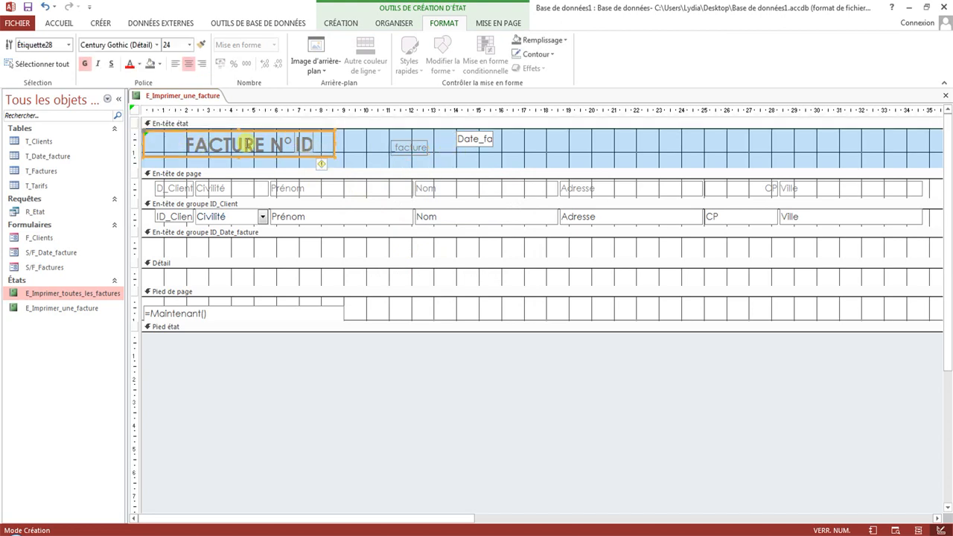
{"action": "left_click", "coordinate": [322, 164]}
{"action": "left_click", "coordinate": [378, 198]}
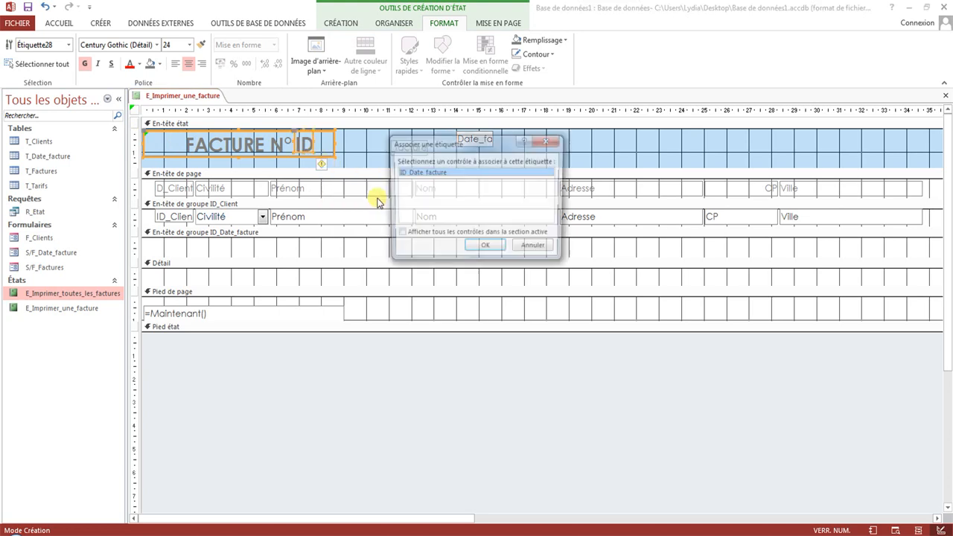
{"action": "left_click", "coordinate": [492, 249]}
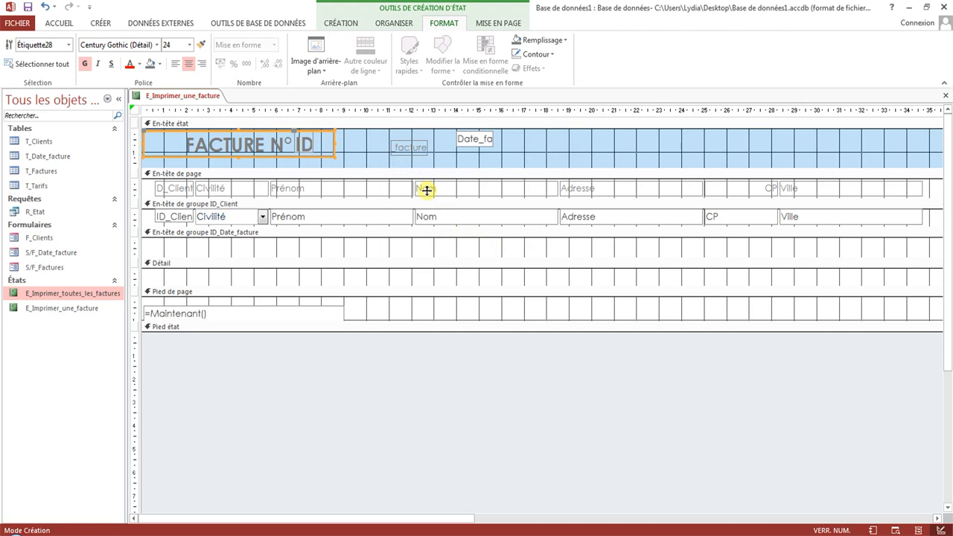
Reposition the linked date label and field in the report header, at about 11.5 cm and 14.5 cm
{"action": "left_click", "coordinate": [444, 154]}
{"action": "left_click", "coordinate": [406, 146]}
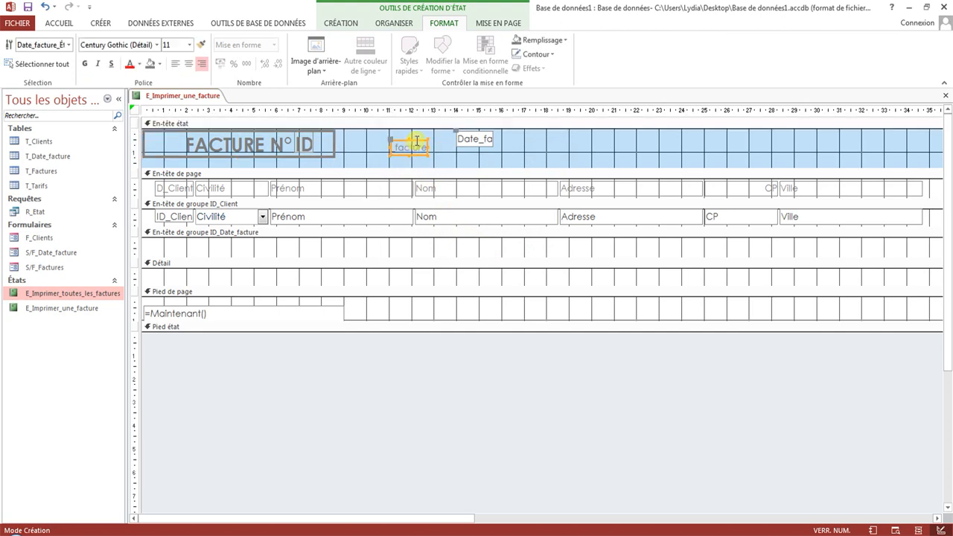
{"action": "left_click_drag", "start_coordinate": [417, 141], "coordinate": [424, 128]}
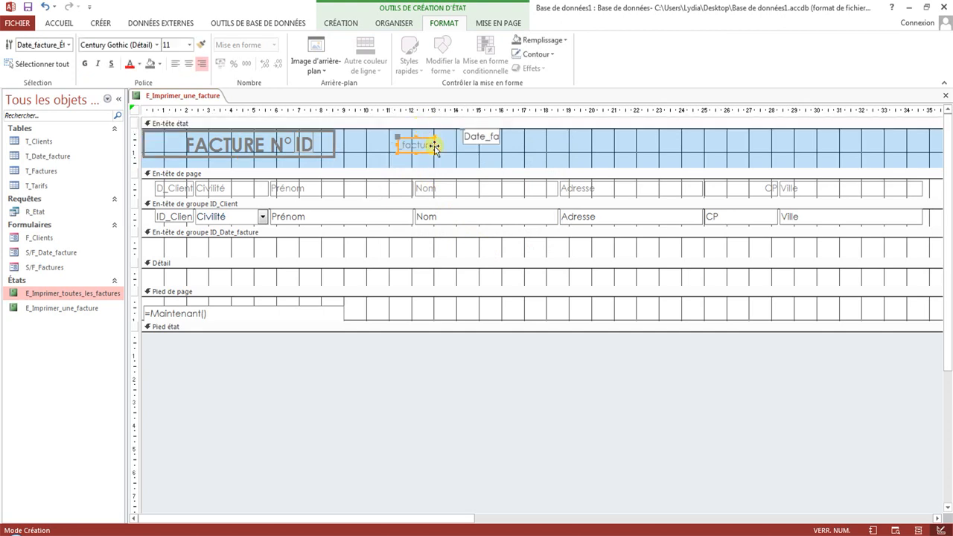
{"action": "left_click", "coordinate": [479, 141]}
{"action": "left_click_drag", "start_coordinate": [490, 149], "coordinate": [490, 153]}
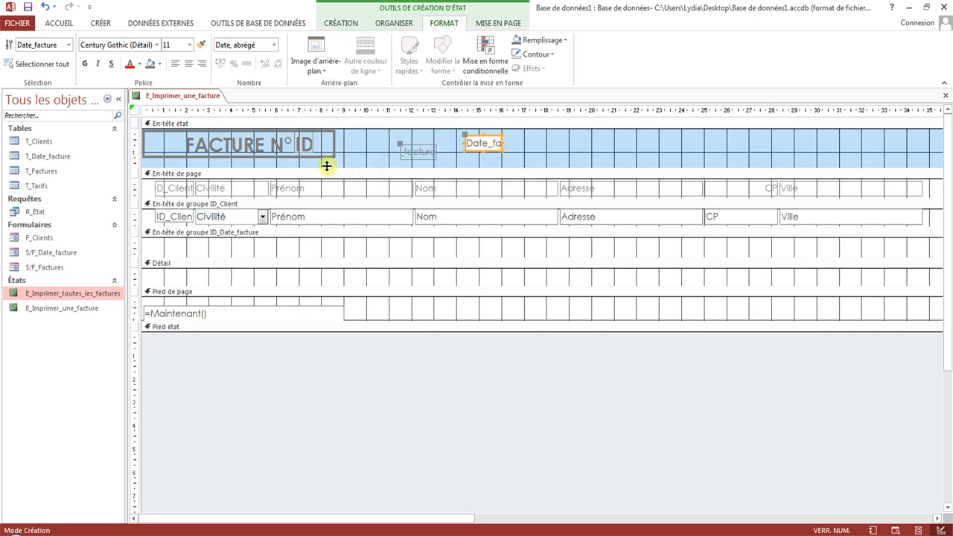
Shorten the date label's text in the report header to Date
{"action": "left_click", "coordinate": [419, 150]}
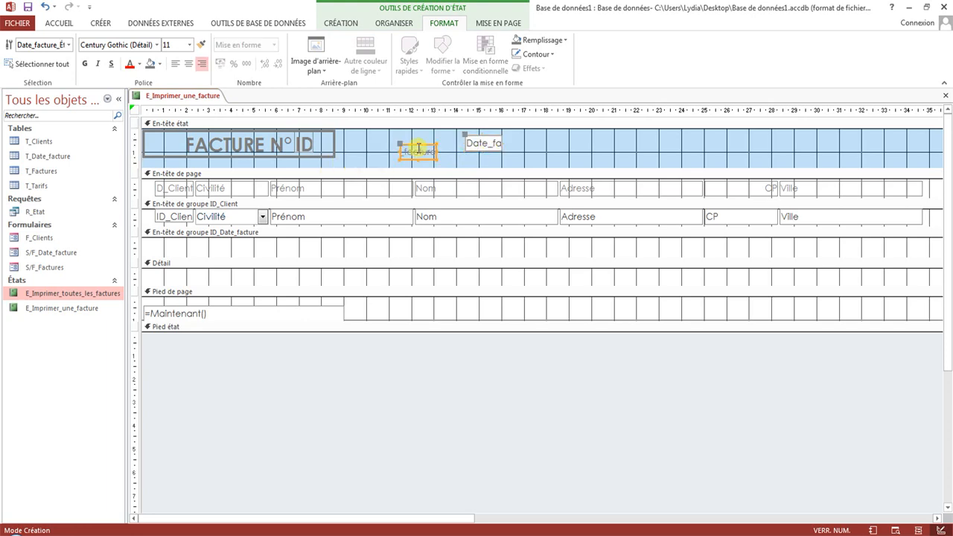
{"action": "left_click", "coordinate": [409, 152]}
{"action": "left_click_drag", "start_coordinate": [406, 152], "coordinate": [471, 152]}
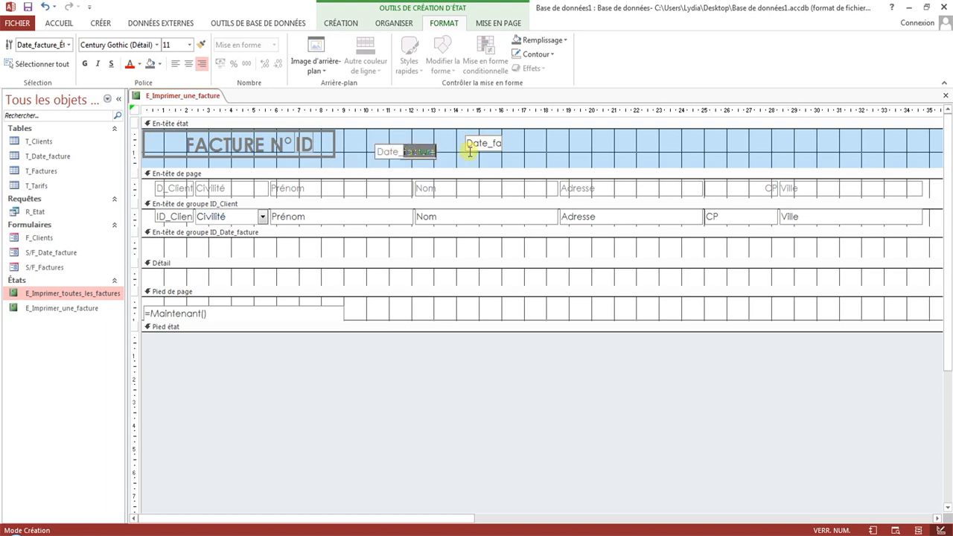
{"action": "key", "text": "BackSpace"}
{"action": "left_click", "coordinate": [471, 159]}
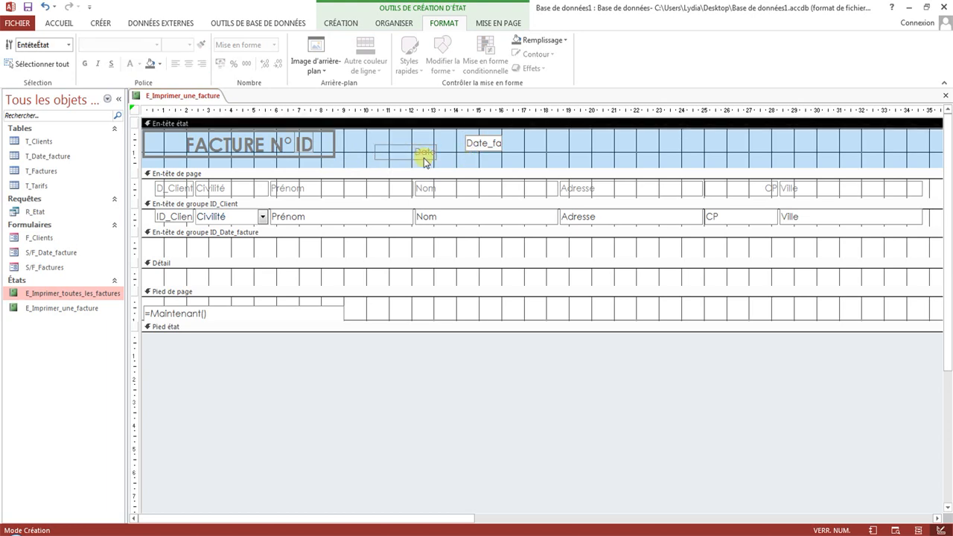
Make the Date label bold and centered, and size it to fit its text
{"action": "left_click", "coordinate": [421, 152]}
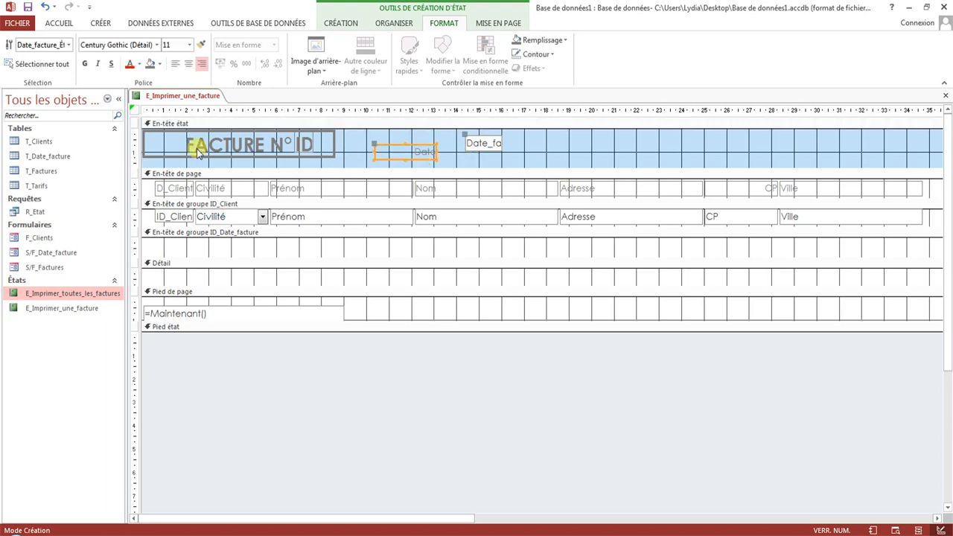
{"action": "left_click", "coordinate": [188, 64]}
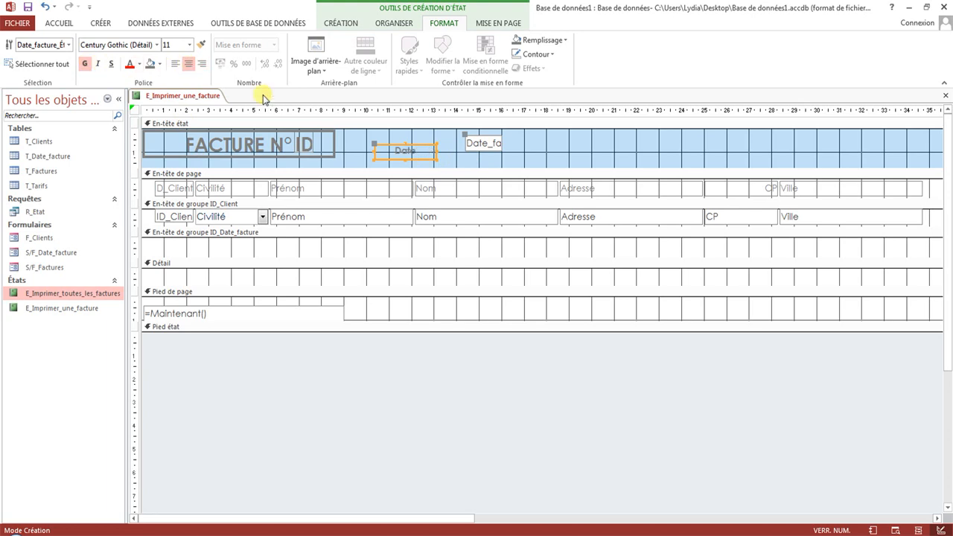
{"action": "right_click", "coordinate": [433, 158]}
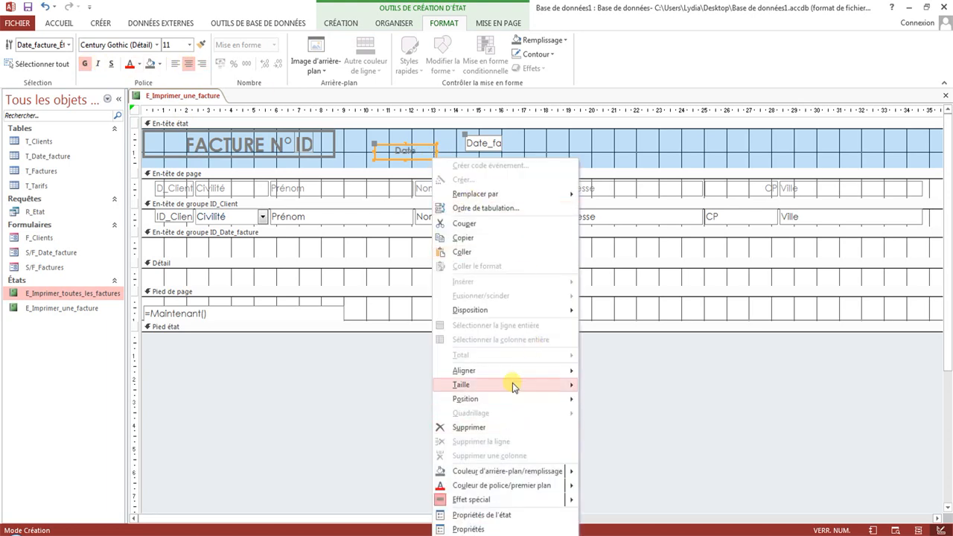
{"action": "mouse_move", "coordinate": [514, 385]}
{"action": "left_click", "coordinate": [604, 386]}
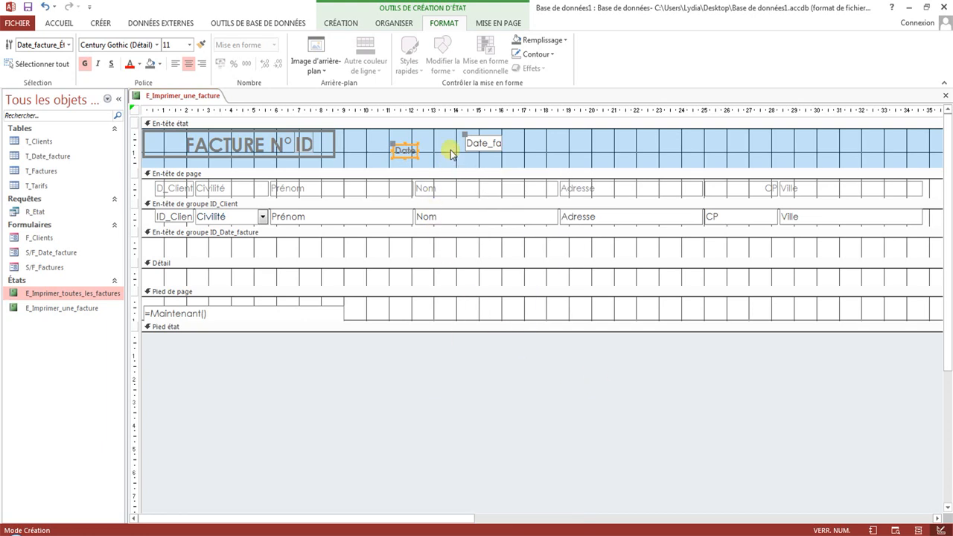
Change the Date label's text to "Date :" and place it beside the Date_facture field, at about 12 cm and 13.3 cm
{"action": "left_click", "coordinate": [417, 151]}
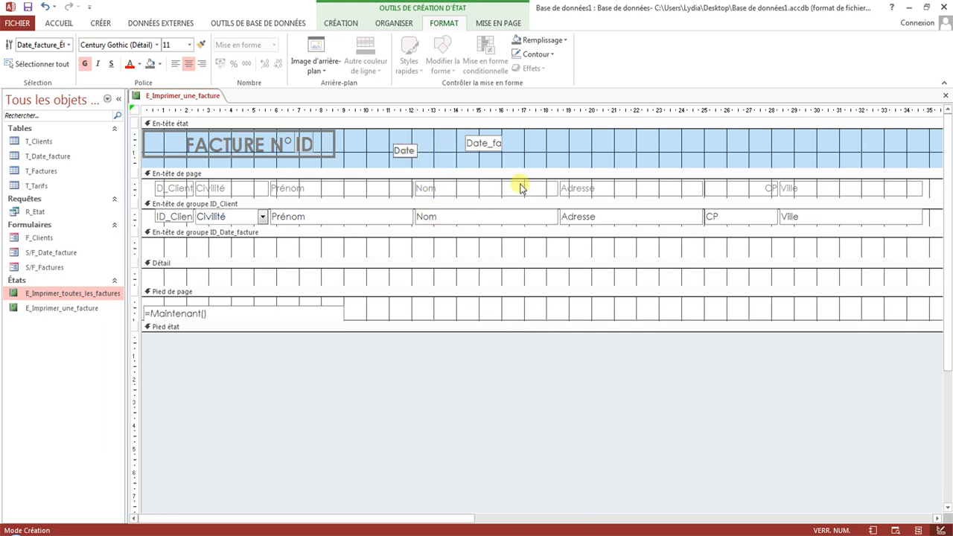
{"action": "left_click", "coordinate": [432, 144]}
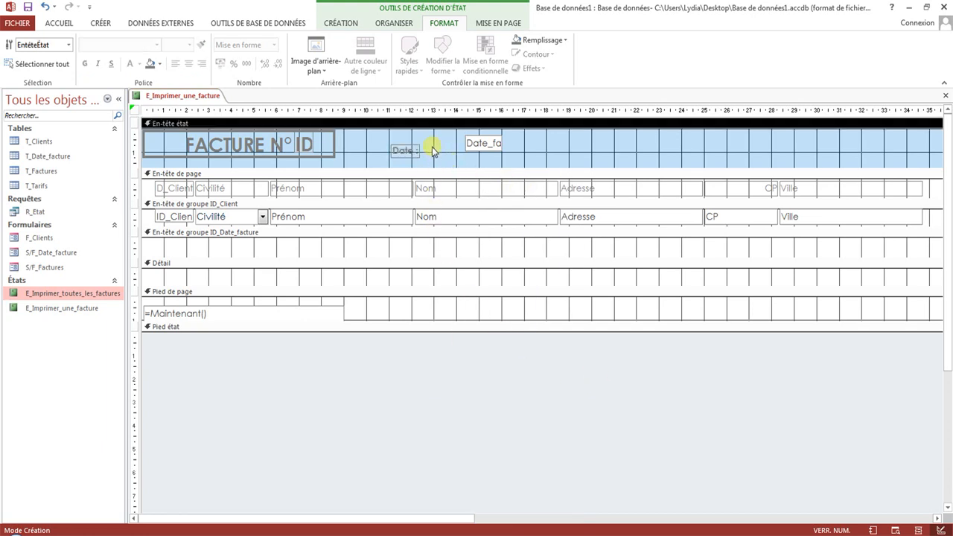
{"action": "left_click", "coordinate": [415, 148]}
{"action": "left_click_drag", "start_coordinate": [414, 143], "coordinate": [435, 138]}
{"action": "left_click", "coordinate": [498, 138]}
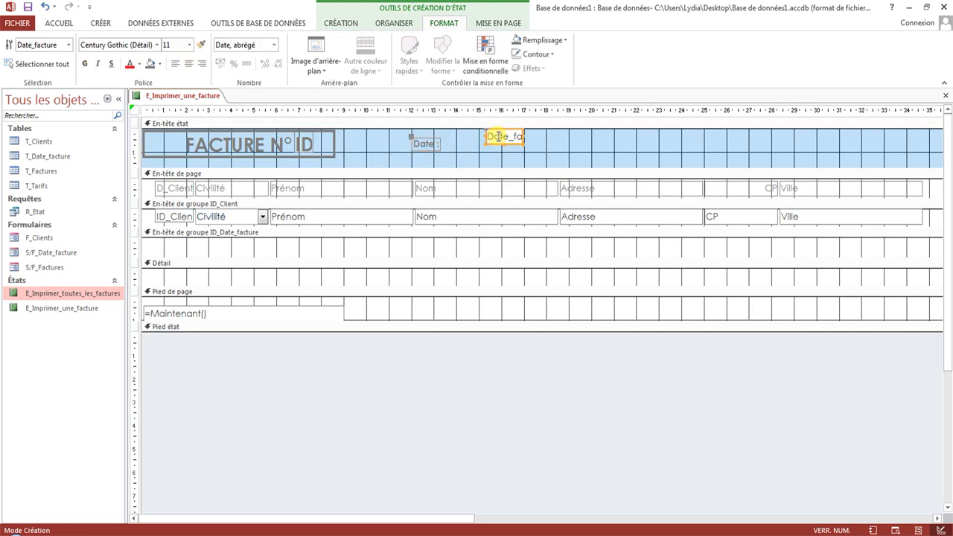
{"action": "left_click_drag", "start_coordinate": [499, 143], "coordinate": [442, 153]}
{"action": "left_click", "coordinate": [365, 145]}
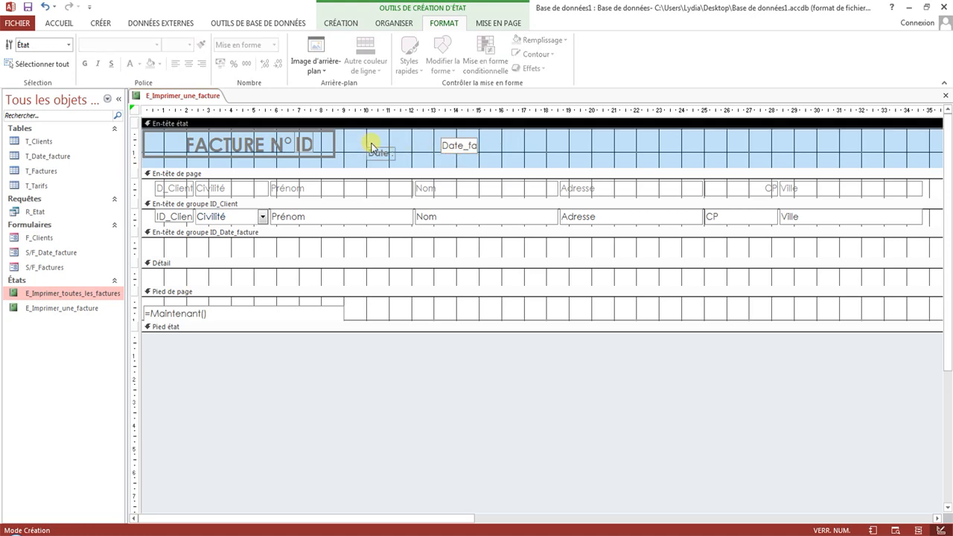
{"action": "left_click_drag", "start_coordinate": [366, 147], "coordinate": [442, 138]}
{"action": "left_click", "coordinate": [477, 147]}
{"action": "left_click", "coordinate": [453, 139]}
{"action": "left_click", "coordinate": [459, 147]}
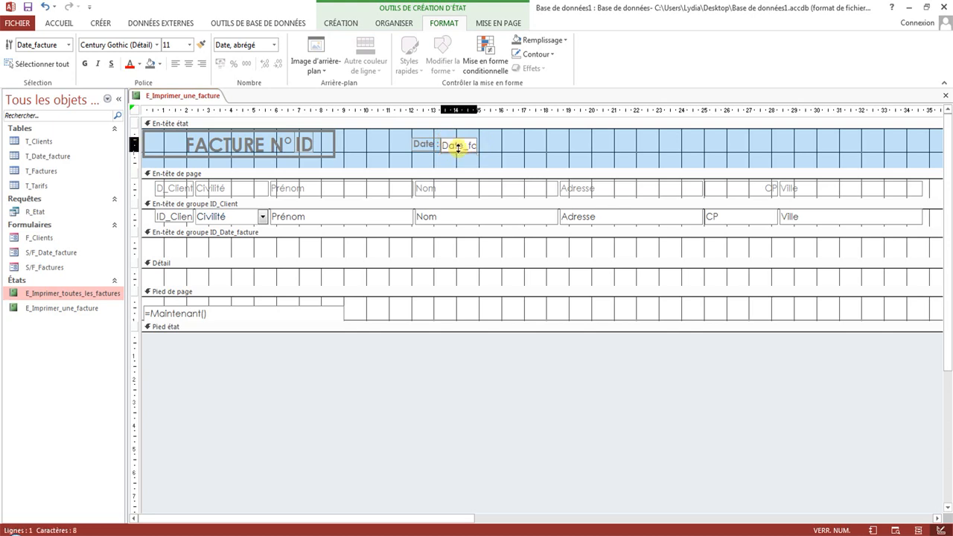
{"action": "key", "text": "Escape"}
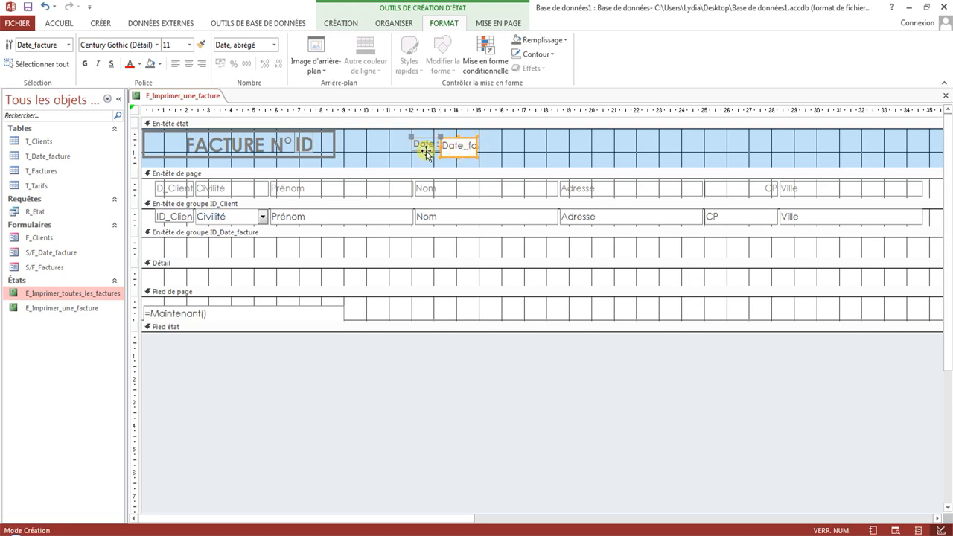
Copy the Date label's formatting onto the Date_facture field and widen the field to about 2.9 cm to fit its full name
{"action": "left_click", "coordinate": [427, 148]}
{"action": "left_click", "coordinate": [59, 23]}
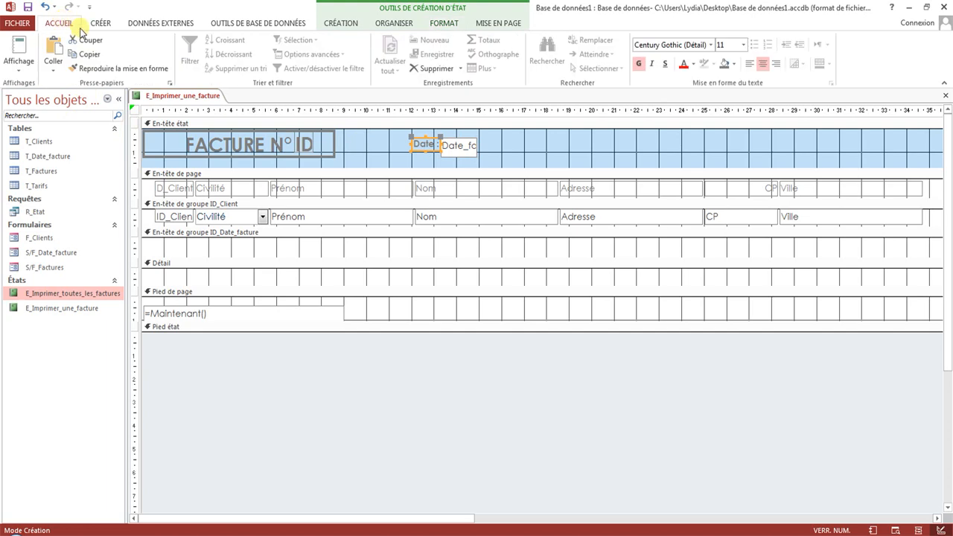
{"action": "left_click", "coordinate": [88, 70]}
{"action": "left_click", "coordinate": [459, 145]}
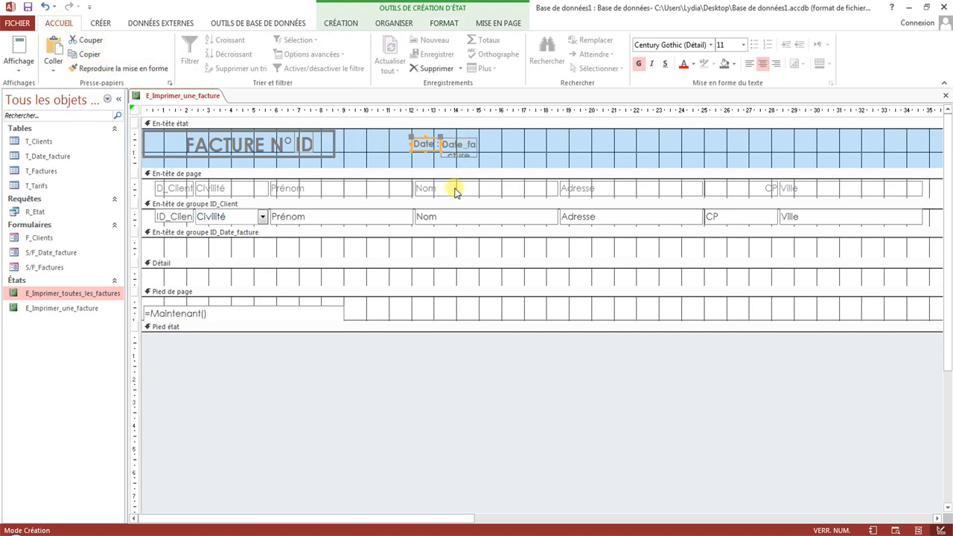
{"action": "left_click", "coordinate": [473, 146]}
{"action": "left_click_drag", "start_coordinate": [474, 147], "coordinate": [505, 146]}
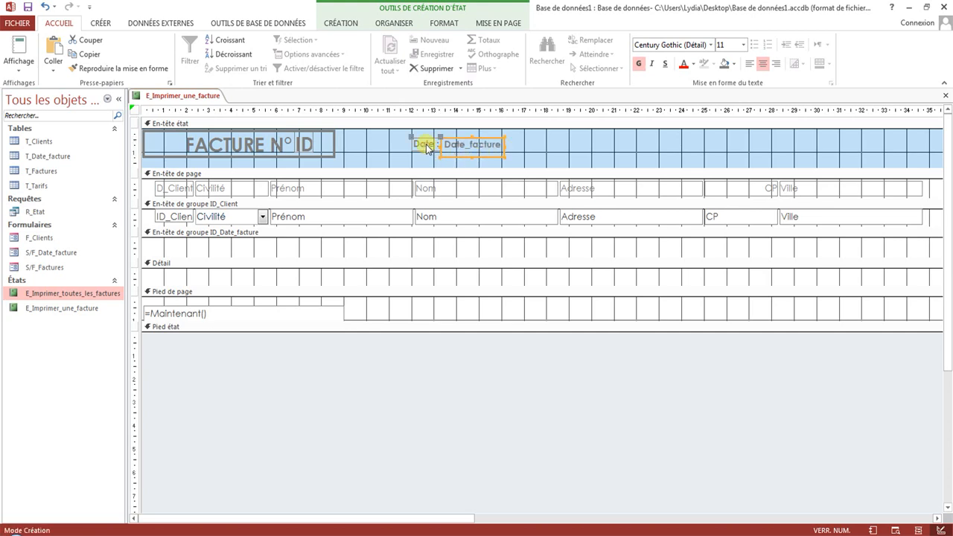
{"action": "left_click", "coordinate": [472, 148]}
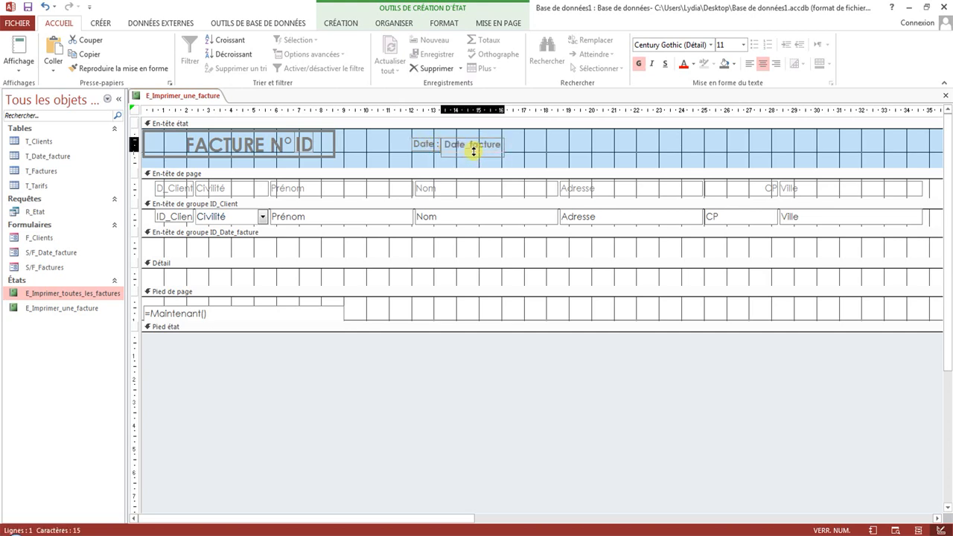
{"action": "left_click", "coordinate": [426, 149]}
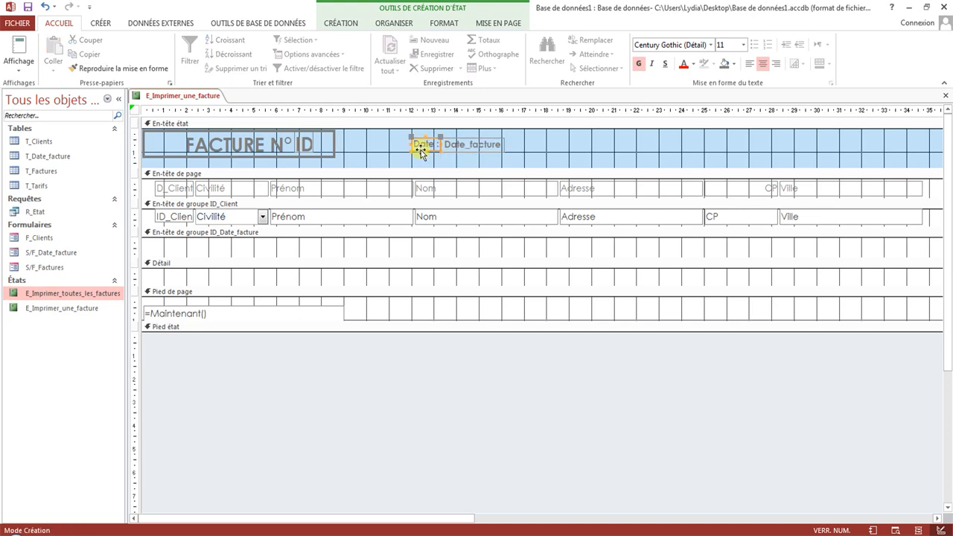
{"action": "left_click", "coordinate": [459, 160]}
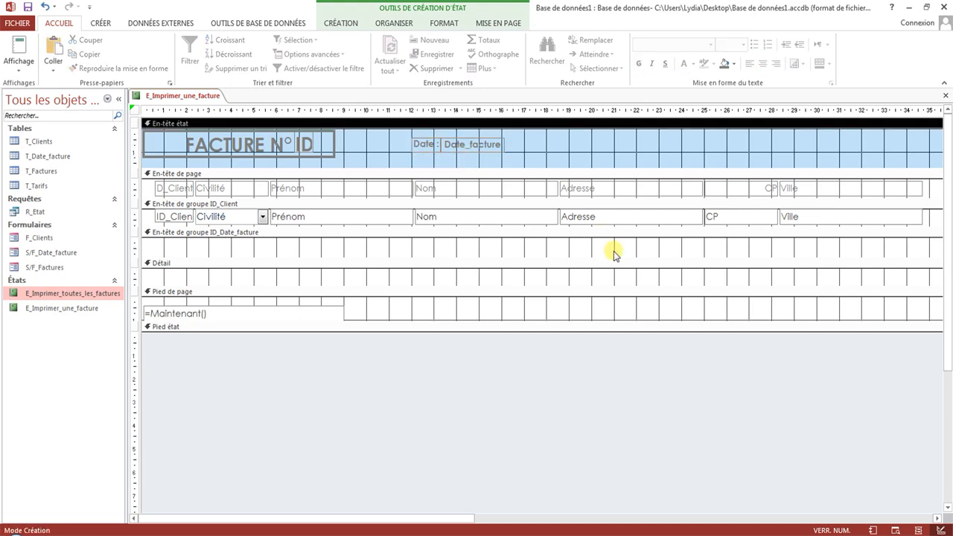
Display the report in Report view for invoice number 1 to check the header, and return to Design view
{"action": "right_click", "coordinate": [186, 95]}
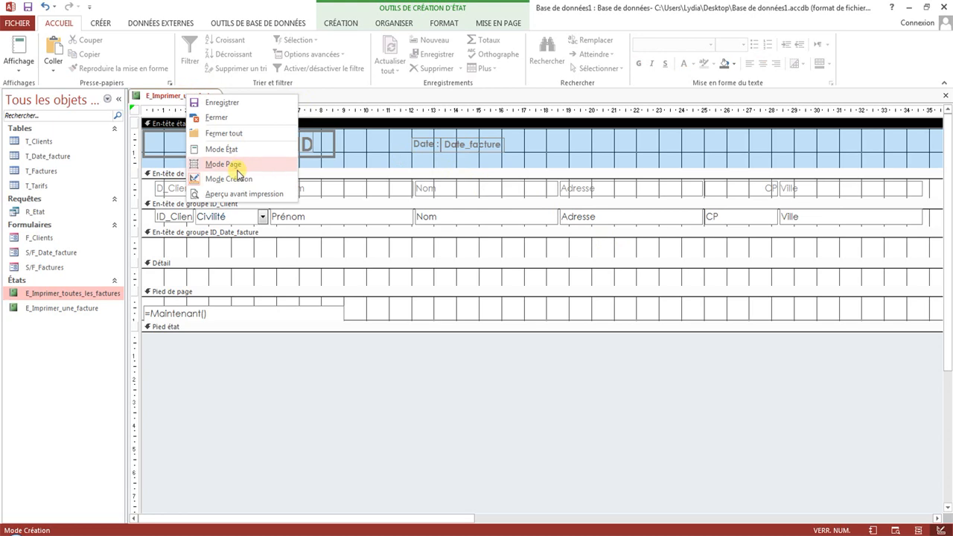
{"action": "left_click", "coordinate": [237, 150]}
{"action": "type", "text": "1"}
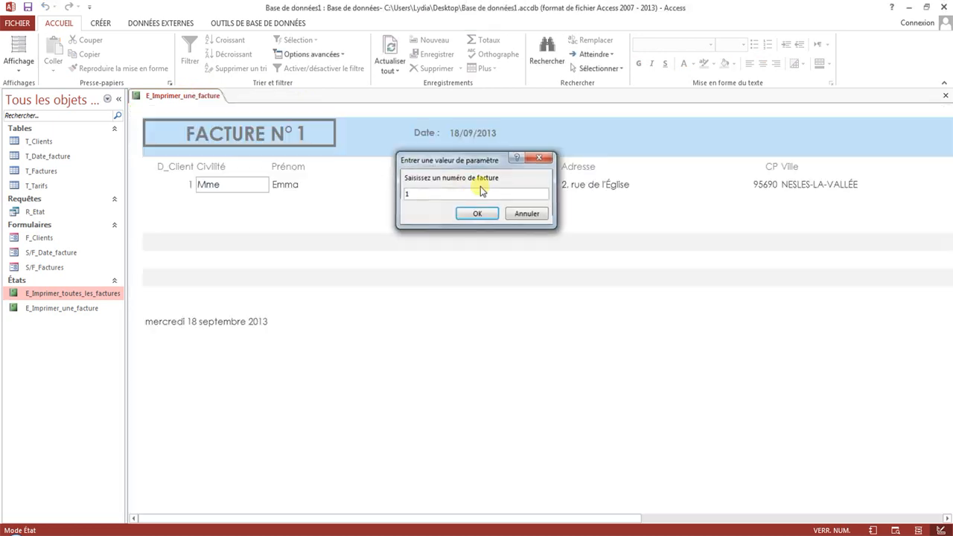
{"action": "key", "text": "Return"}
{"action": "right_click", "coordinate": [189, 97]}
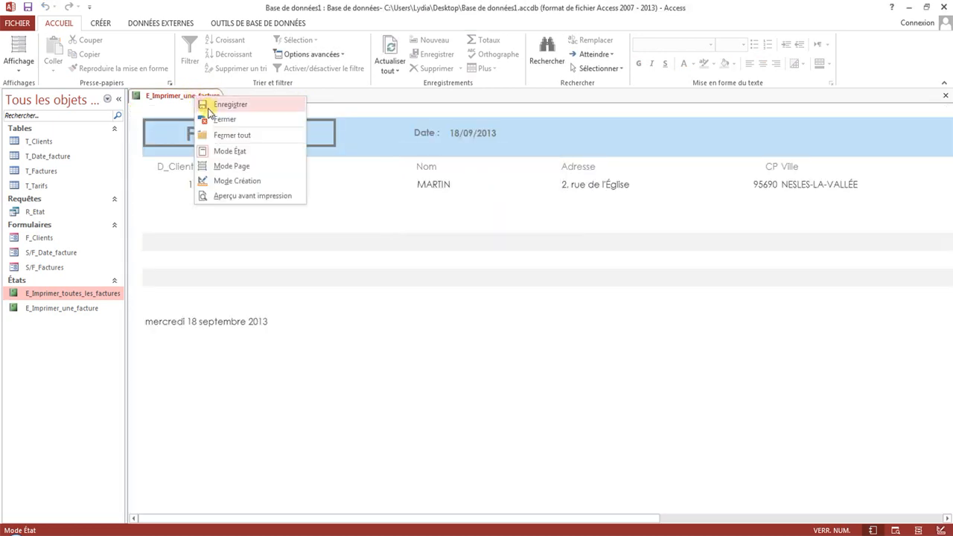
{"action": "left_click", "coordinate": [223, 186]}
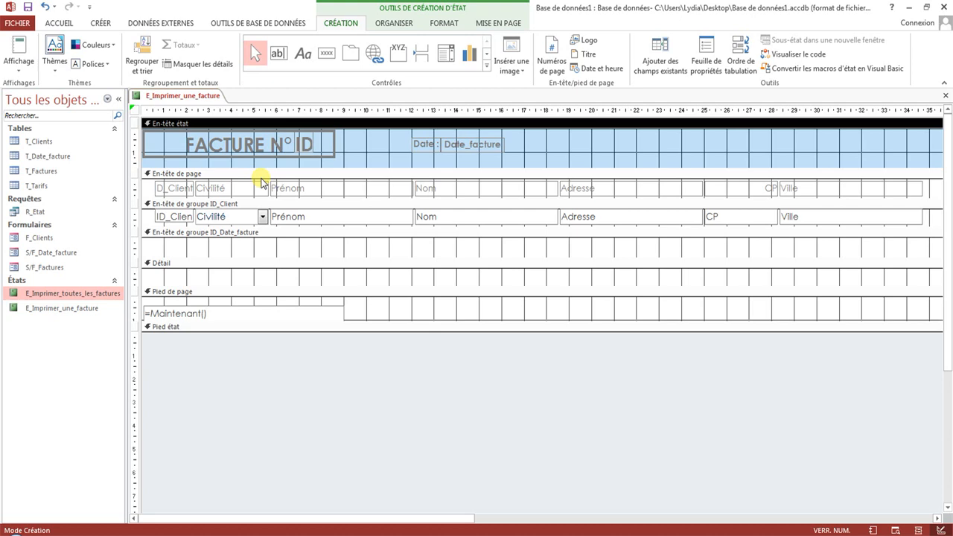
Delete the Civilité, Prénom, Nom, Adresse, CP and Ville labels from the page header, keeping the ID_Client label
{"action": "left_click_drag", "start_coordinate": [136, 188], "coordinate": [268, 188]}
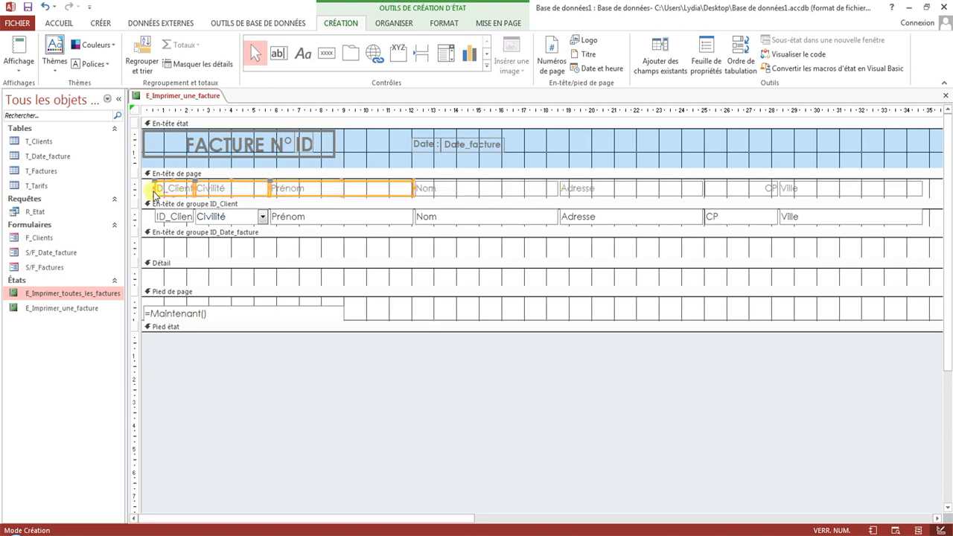
{"action": "left_click", "coordinate": [154, 195]}
{"action": "left_click", "coordinate": [238, 187]}
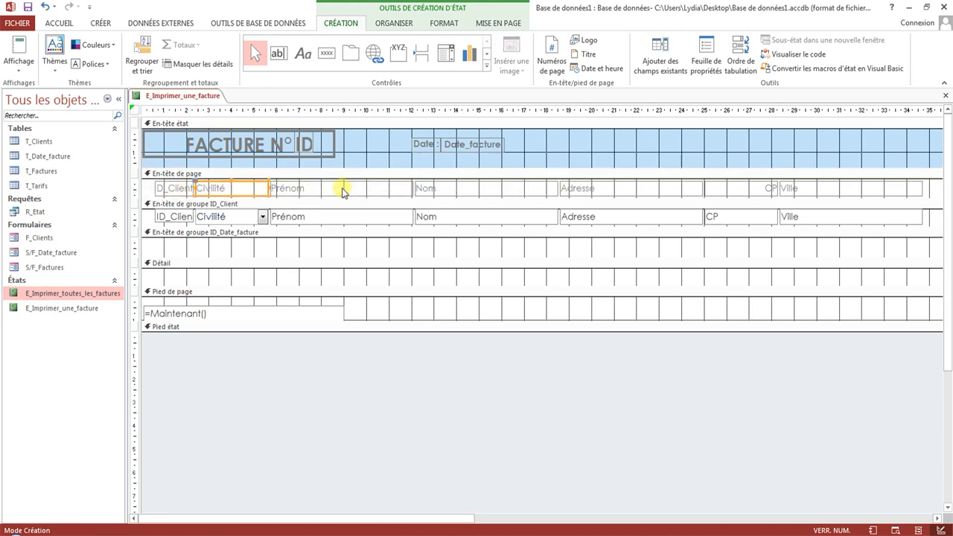
{"action": "left_click", "coordinate": [348, 190], "text": "shift"}
{"action": "left_click", "coordinate": [526, 188], "text": "shift"}
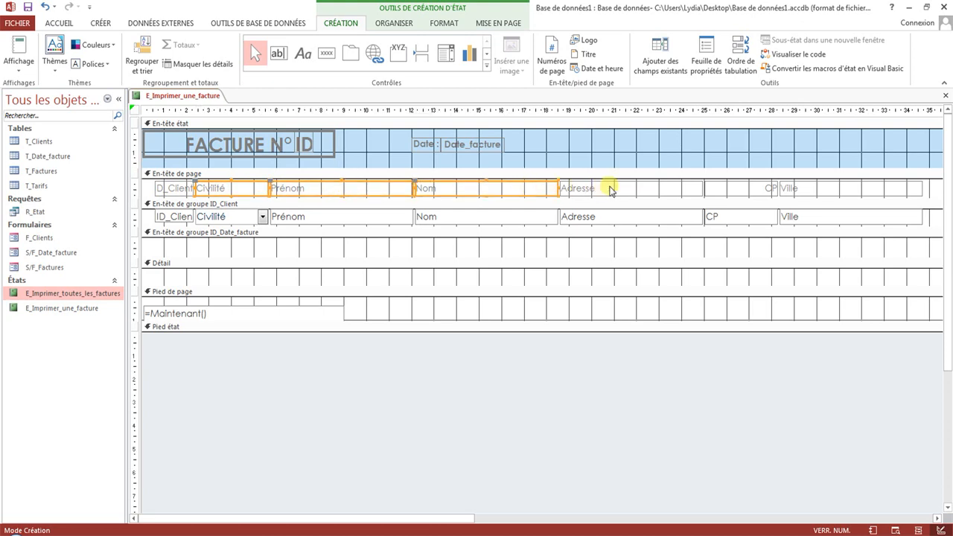
{"action": "left_click", "coordinate": [611, 188], "text": "shift"}
{"action": "left_click", "coordinate": [676, 188], "text": "shift"}
{"action": "left_click", "coordinate": [815, 188], "text": "shift"}
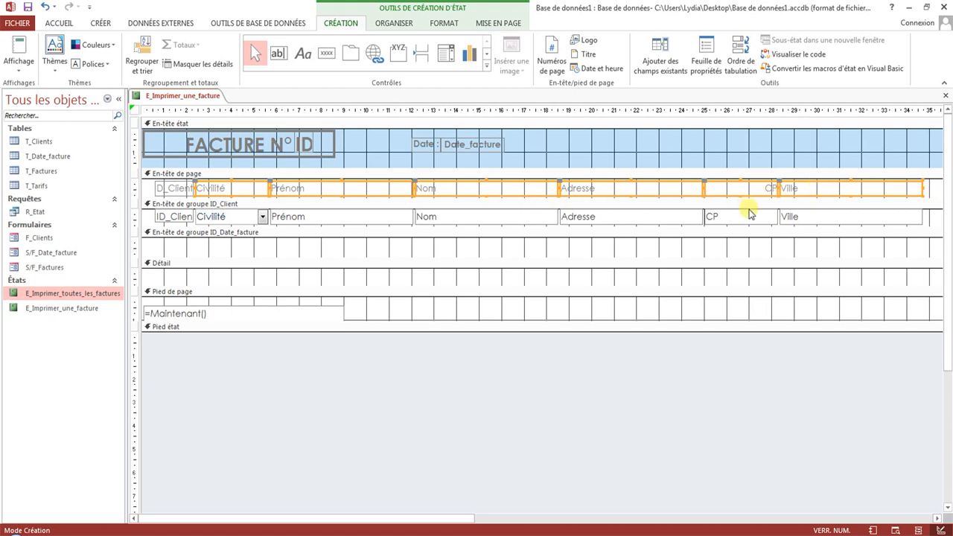
{"action": "key", "text": "Delete"}
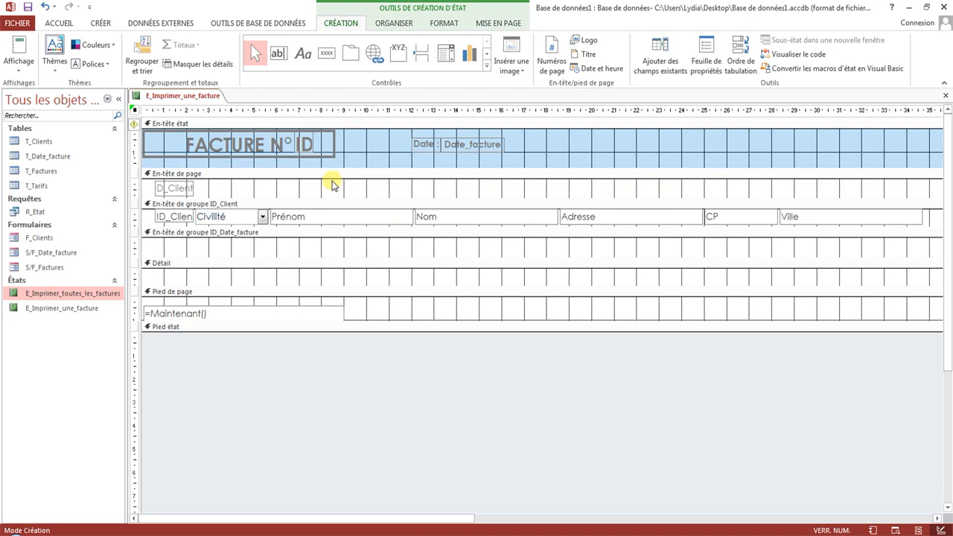
Extend the report header section to about 5.8 cm high
{"action": "left_click_drag", "start_coordinate": [339, 167], "coordinate": [328, 221]}
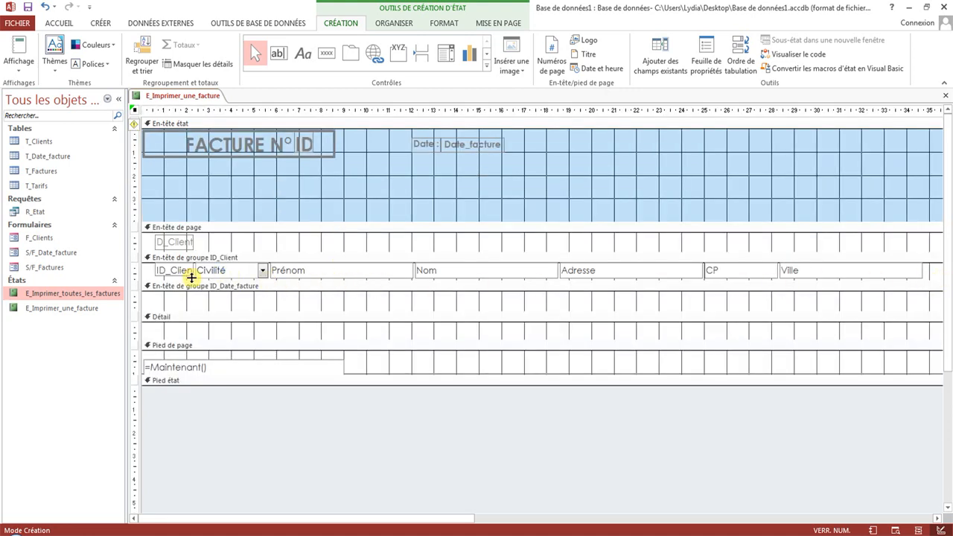
{"action": "left_click", "coordinate": [176, 245]}
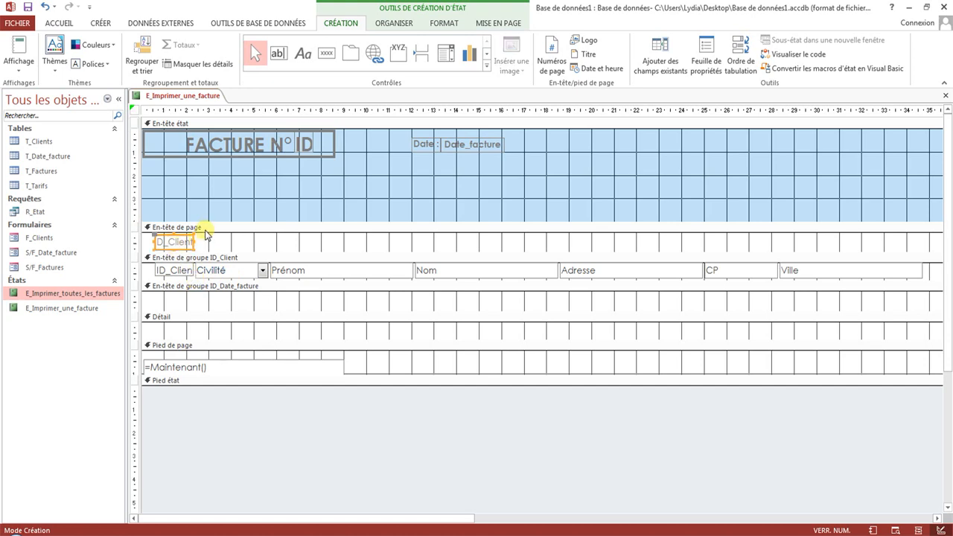
{"action": "left_click_drag", "start_coordinate": [206, 227], "coordinate": [193, 269]}
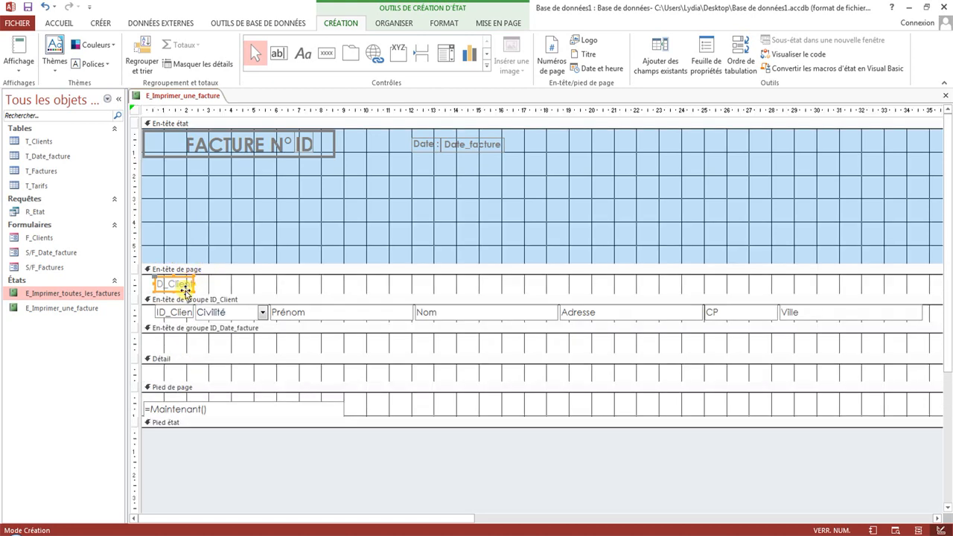
Move the ID_Client label and field side by side into the report header, about 3.5 cm down, and associate the label with the ID_Client control
{"action": "left_click_drag", "start_coordinate": [187, 291], "coordinate": [186, 221]}
{"action": "left_click", "coordinate": [183, 314]}
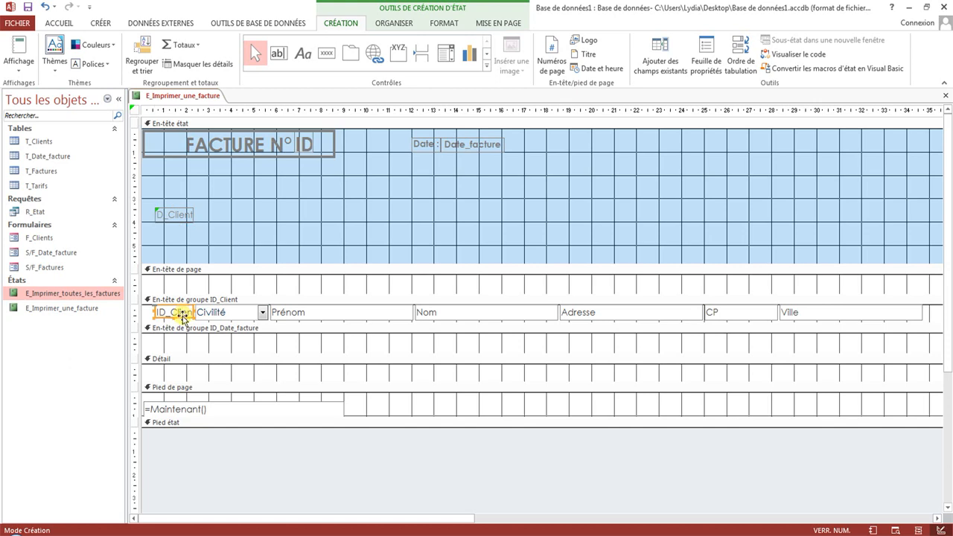
{"action": "left_click_drag", "start_coordinate": [183, 315], "coordinate": [228, 216]}
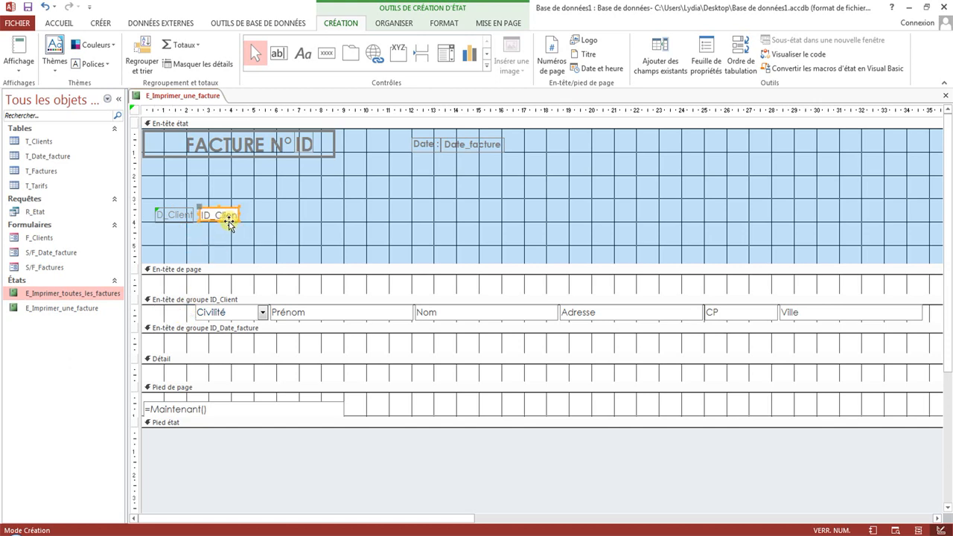
{"action": "left_click", "coordinate": [158, 212]}
{"action": "left_click", "coordinate": [183, 229]}
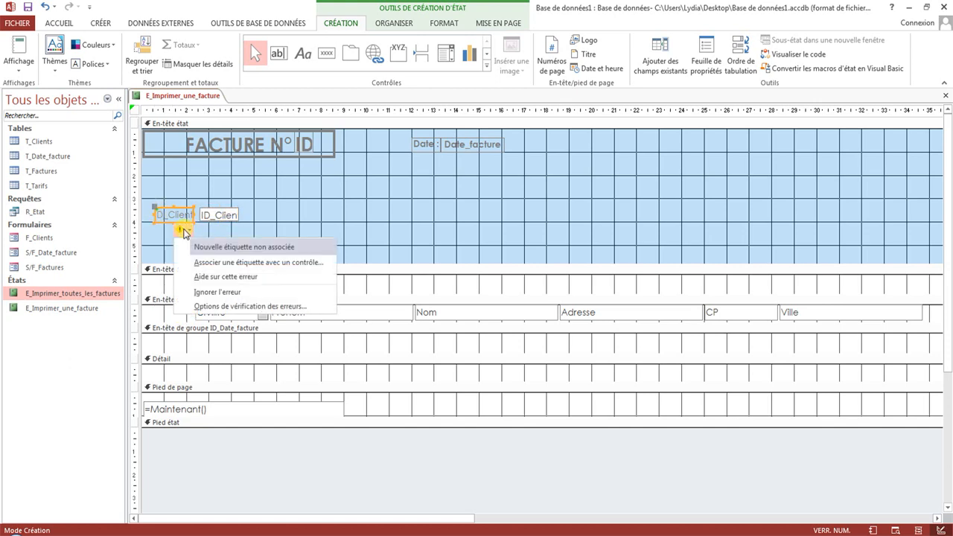
{"action": "left_click", "coordinate": [216, 262]}
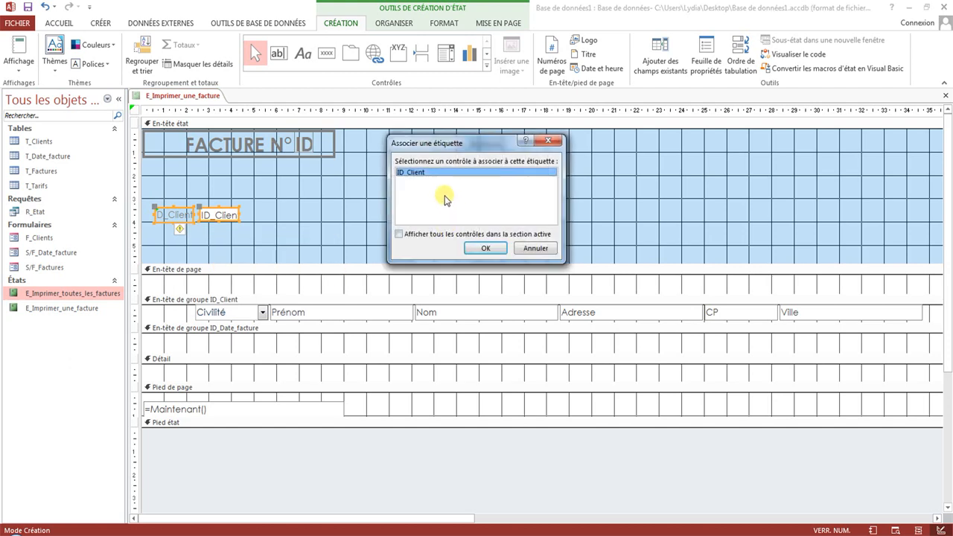
{"action": "left_click", "coordinate": [486, 248]}
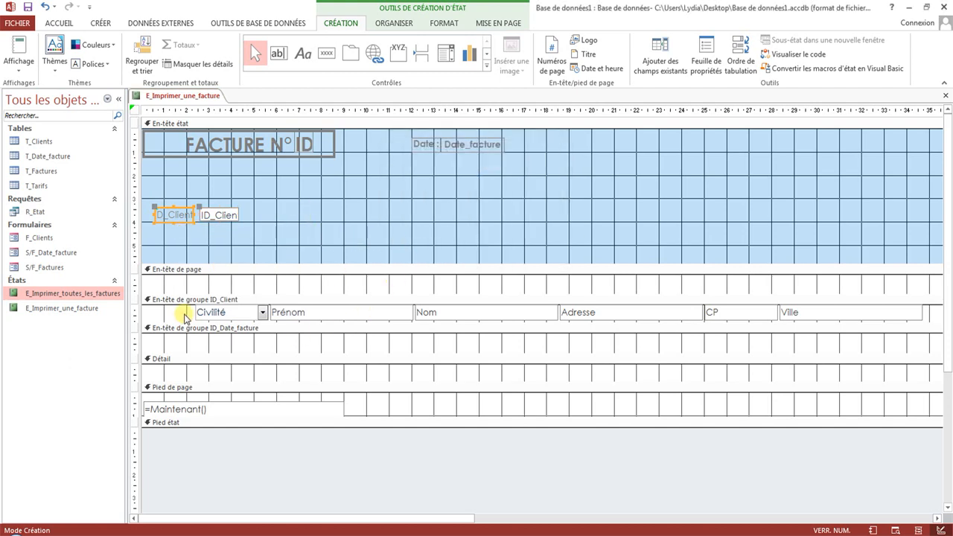
Move the Civilité, Prénom, Nom, Adresse, CP and Ville fields from the ID_Client group header into the report header, about 3 cm down
{"action": "left_click_drag", "start_coordinate": [189, 316], "coordinate": [894, 216]}
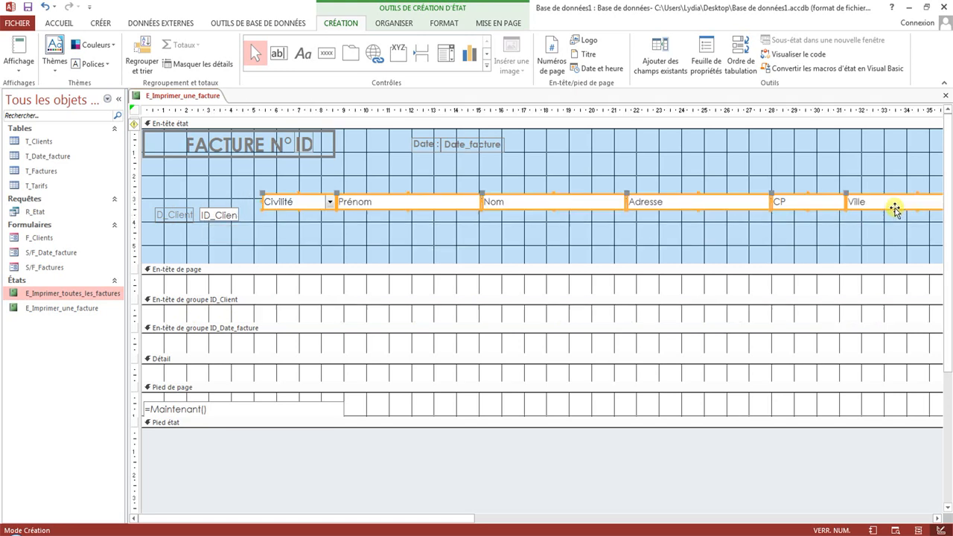
{"action": "left_click", "coordinate": [377, 232]}
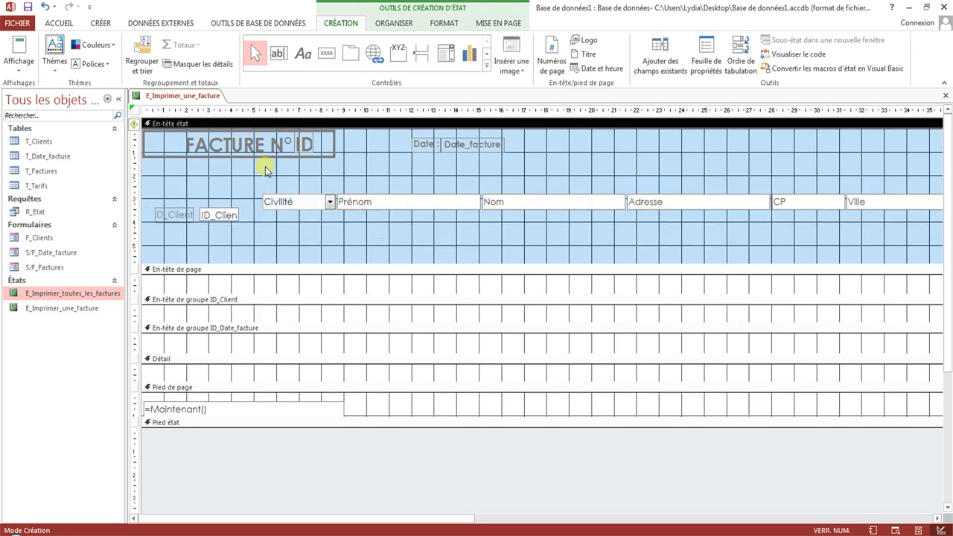
Change the text of the ID_Client label in the report header to N°Client
{"action": "left_click", "coordinate": [171, 215]}
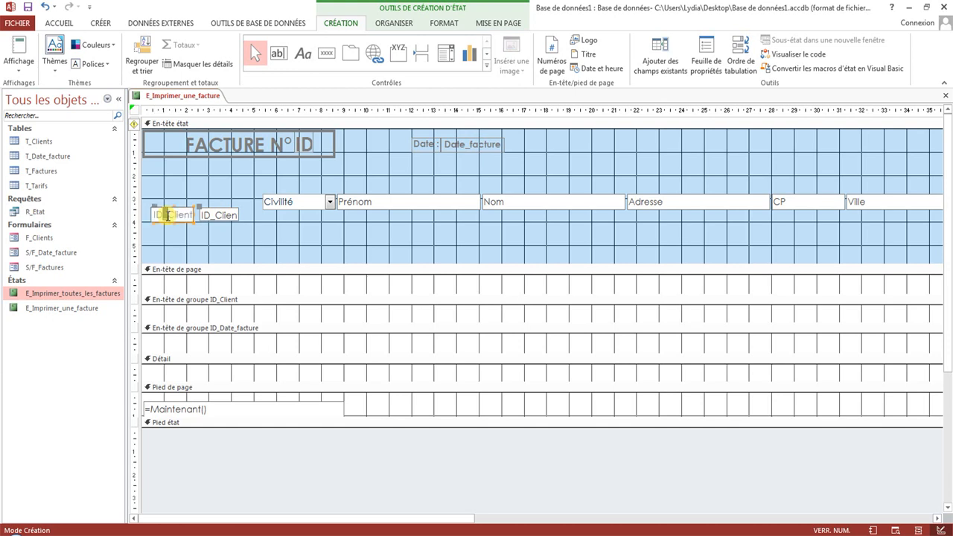
{"action": "key", "text": "BackSpace"}
{"action": "key", "text": "BackSpace"}
{"action": "key", "text": "BackSpace"}
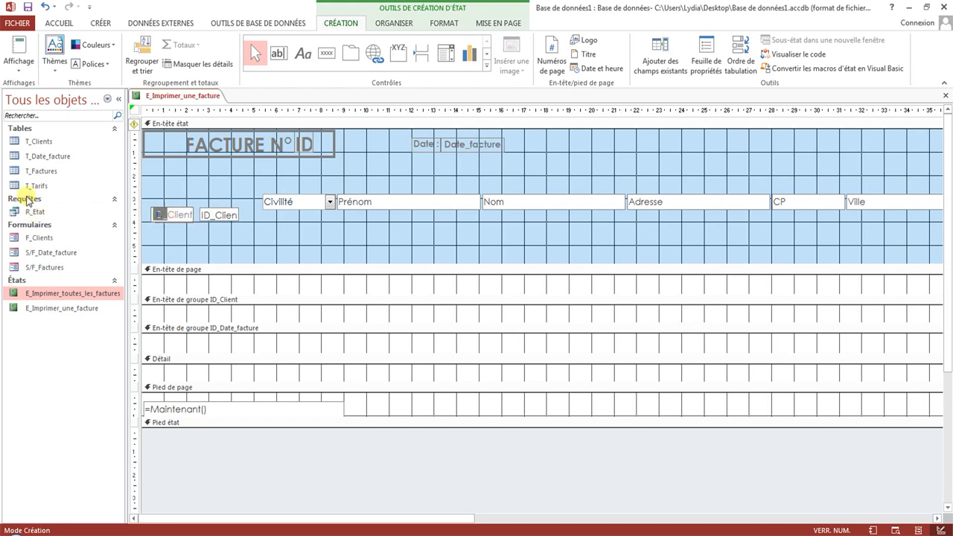
{"action": "key", "text": "Caps_Lock"}
{"action": "type", "text": "N°"}
{"action": "left_click", "coordinate": [218, 246]}
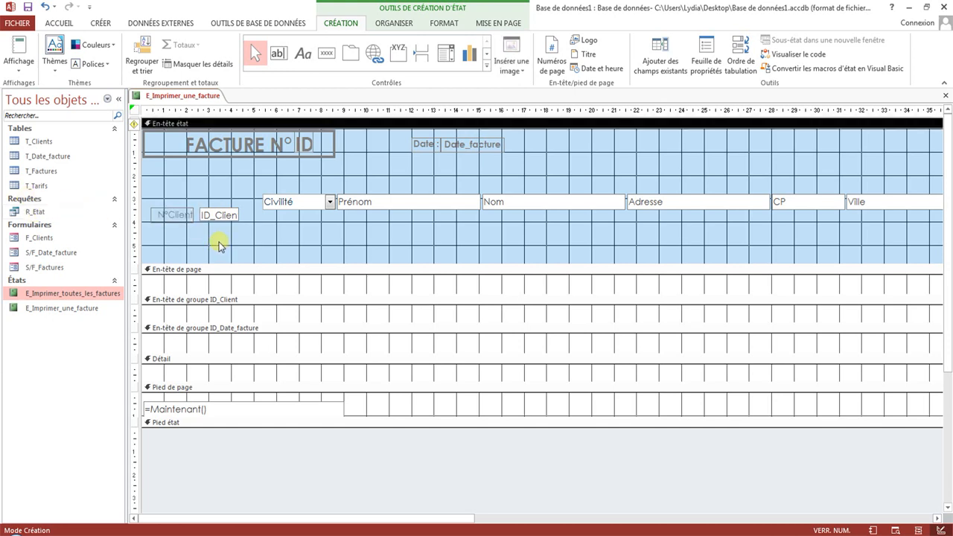
Make the N°Client label in the report header bold and fit its size to its content
{"action": "left_click", "coordinate": [187, 216]}
{"action": "left_click", "coordinate": [61, 23]}
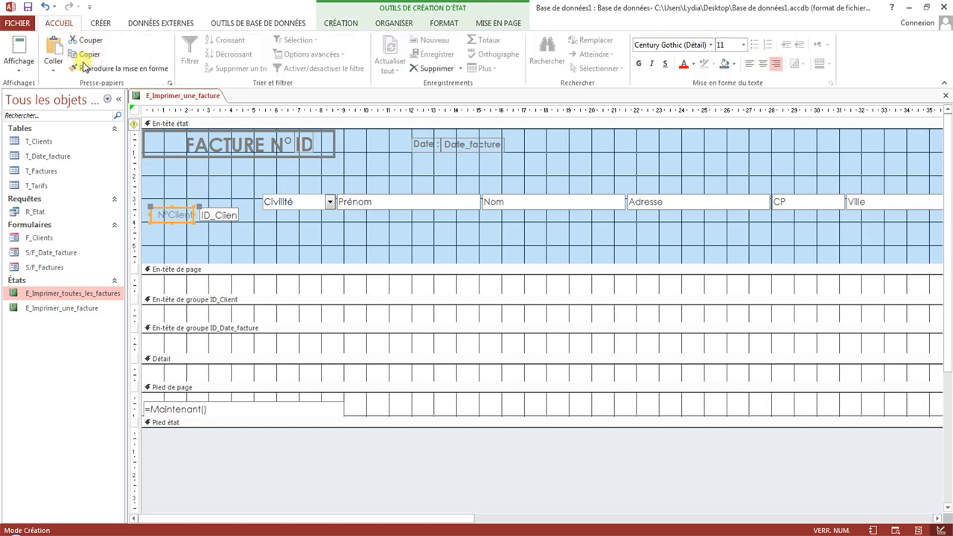
{"action": "left_click", "coordinate": [439, 22]}
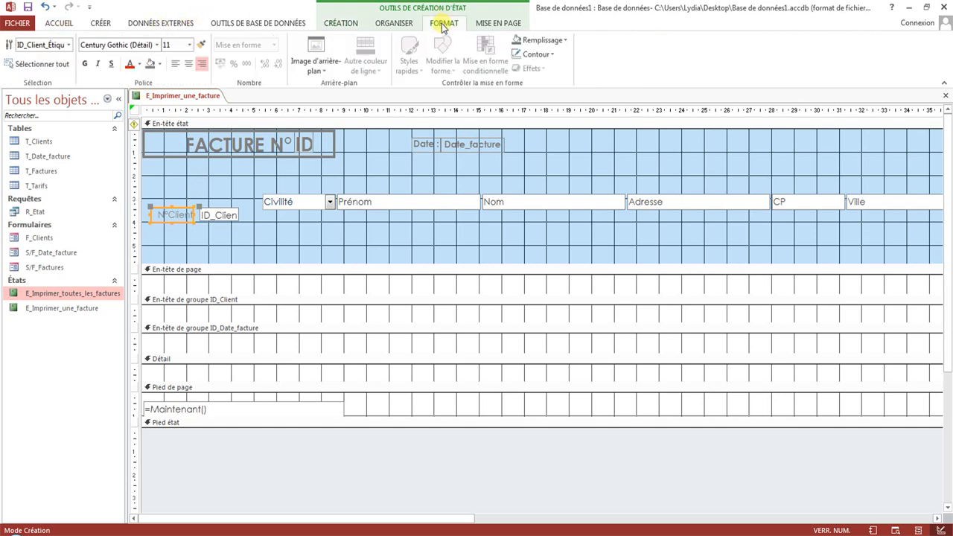
{"action": "left_click", "coordinate": [184, 240]}
{"action": "left_click", "coordinate": [183, 221]}
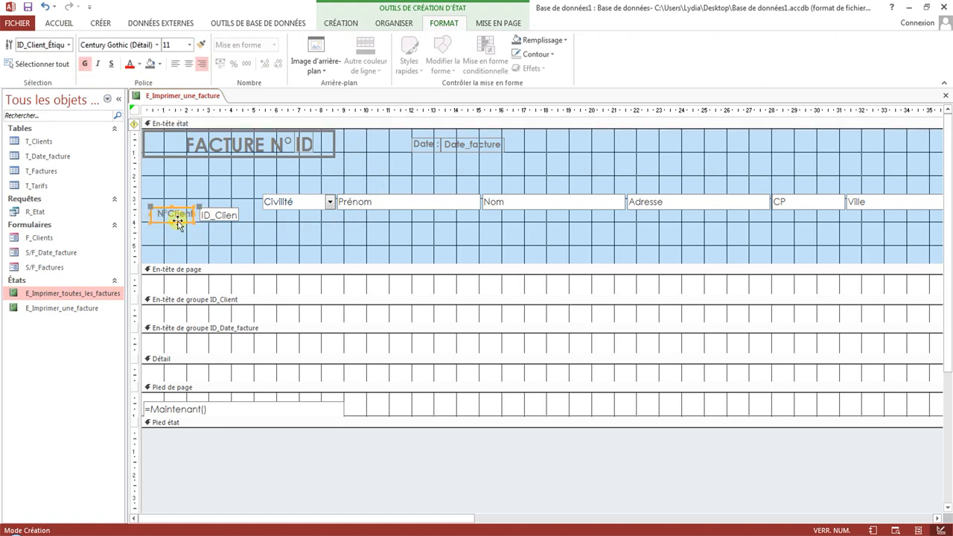
{"action": "right_click", "coordinate": [177, 220]}
{"action": "mouse_move", "coordinate": [273, 385]}
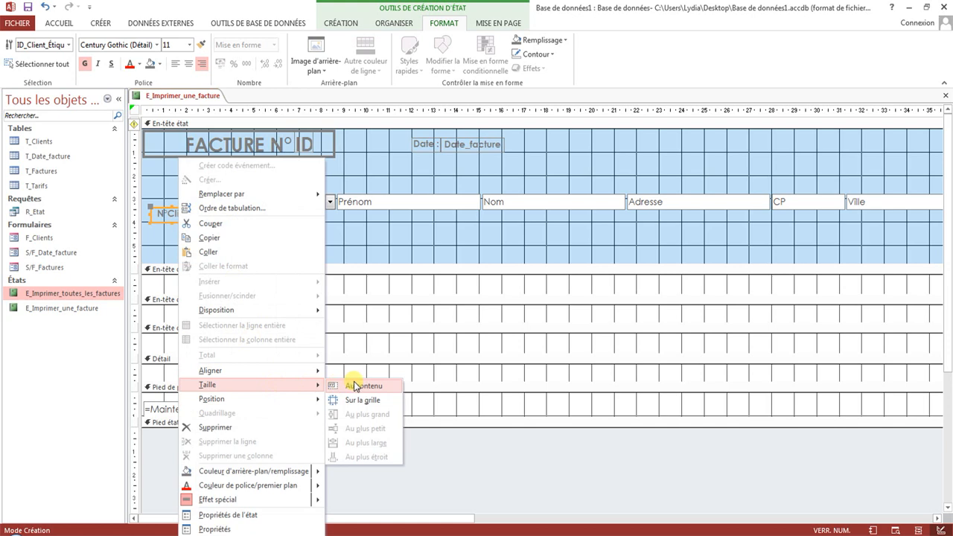
{"action": "left_click", "coordinate": [356, 385]}
Copy the N°Client label's formatting to the ID_Client field and remove the bold from that field
{"action": "left_click", "coordinate": [219, 216]}
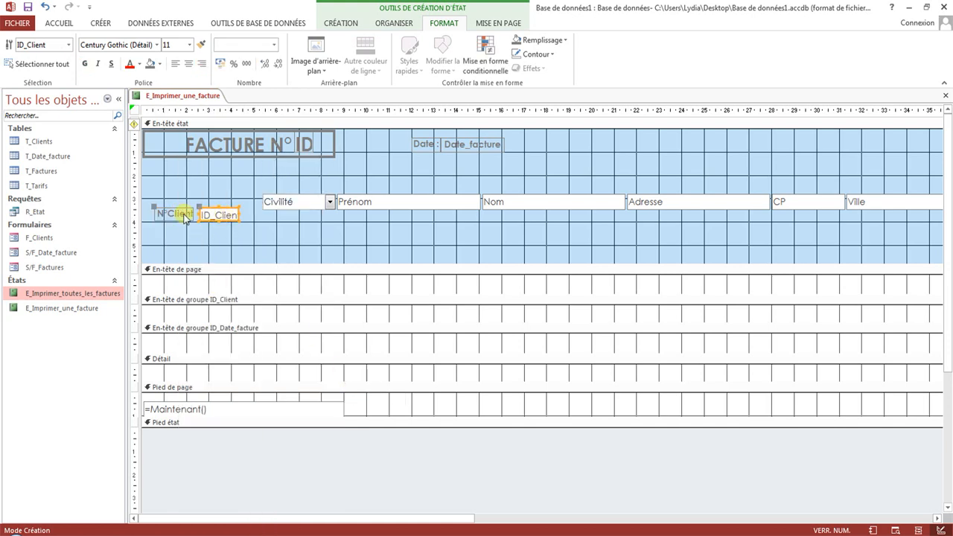
{"action": "left_click", "coordinate": [184, 218]}
{"action": "left_click", "coordinate": [59, 23]}
{"action": "left_click", "coordinate": [120, 68]}
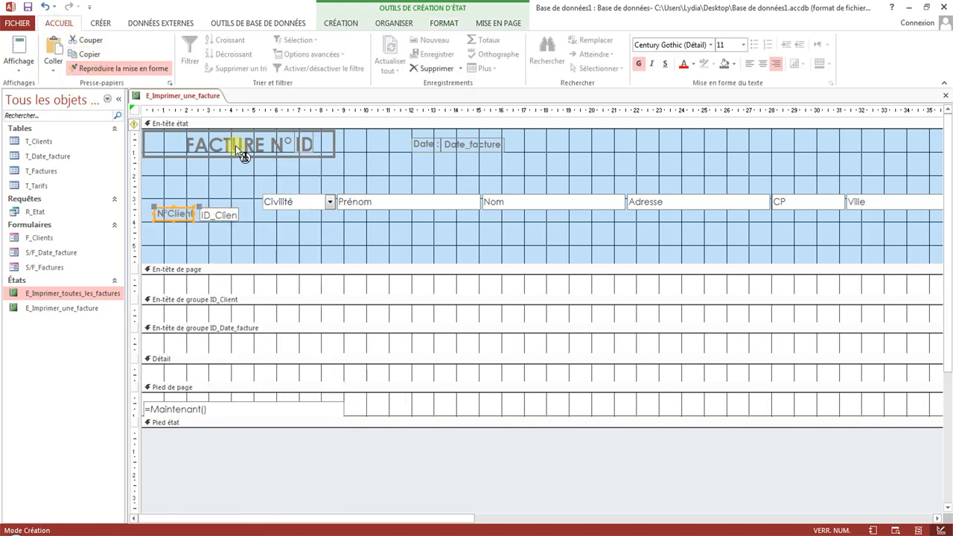
{"action": "left_click", "coordinate": [224, 214]}
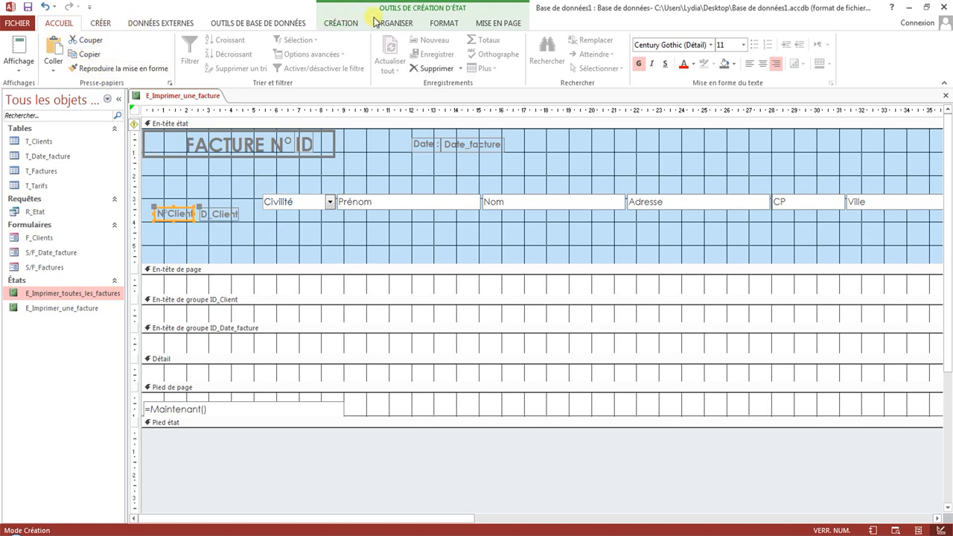
{"action": "left_click", "coordinate": [432, 23]}
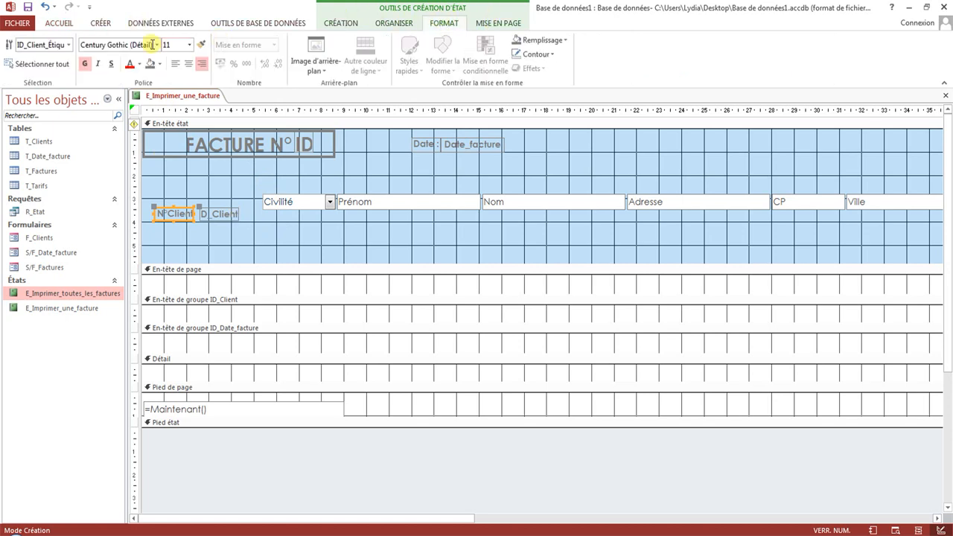
{"action": "left_click", "coordinate": [85, 64]}
{"action": "left_click", "coordinate": [228, 217]}
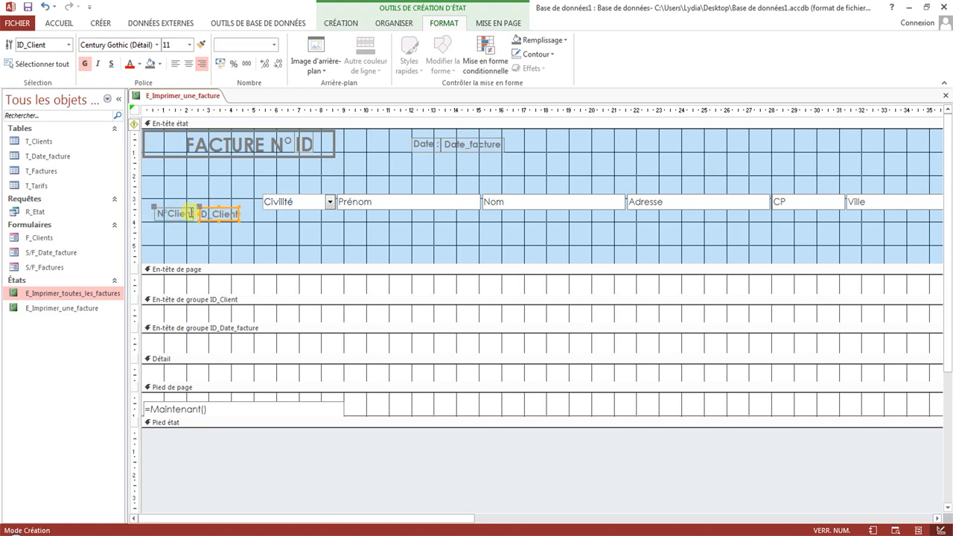
{"action": "left_click", "coordinate": [260, 236]}
{"action": "left_click", "coordinate": [227, 217]}
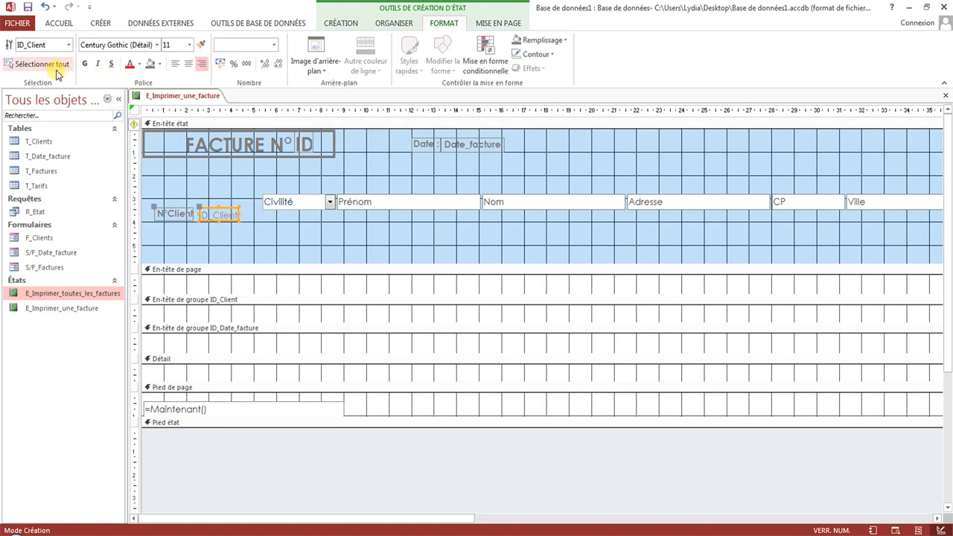
Copy the ID_Client field's formatting to the Civilité, Prénom, Nom, Adresse, CP and Ville fields
{"action": "left_click", "coordinate": [66, 23]}
{"action": "left_click", "coordinate": [78, 68]}
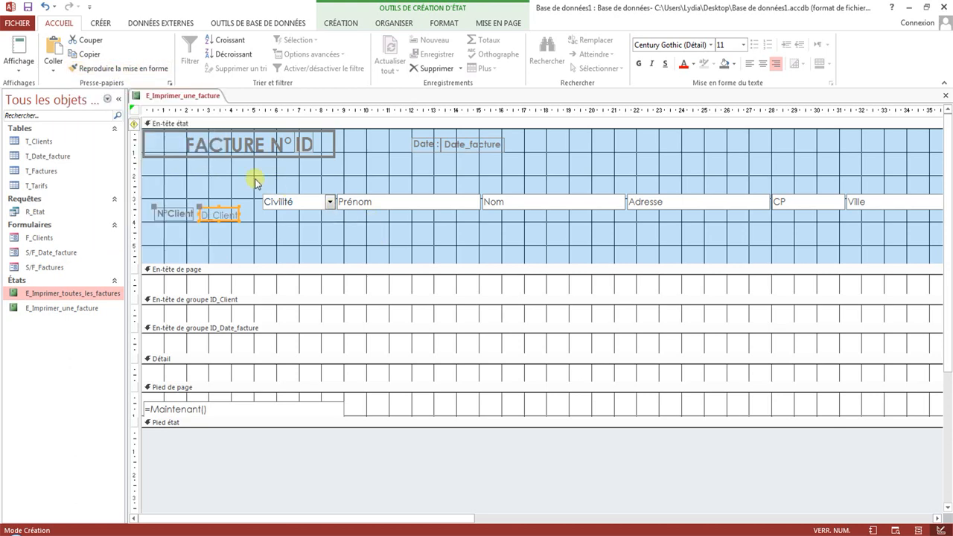
{"action": "left_click", "coordinate": [106, 69]}
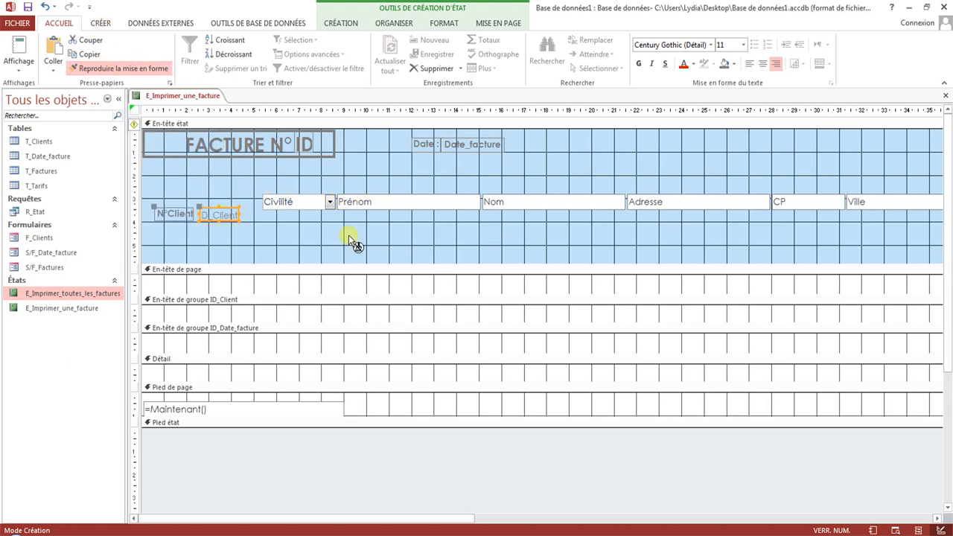
{"action": "left_click", "coordinate": [312, 210]}
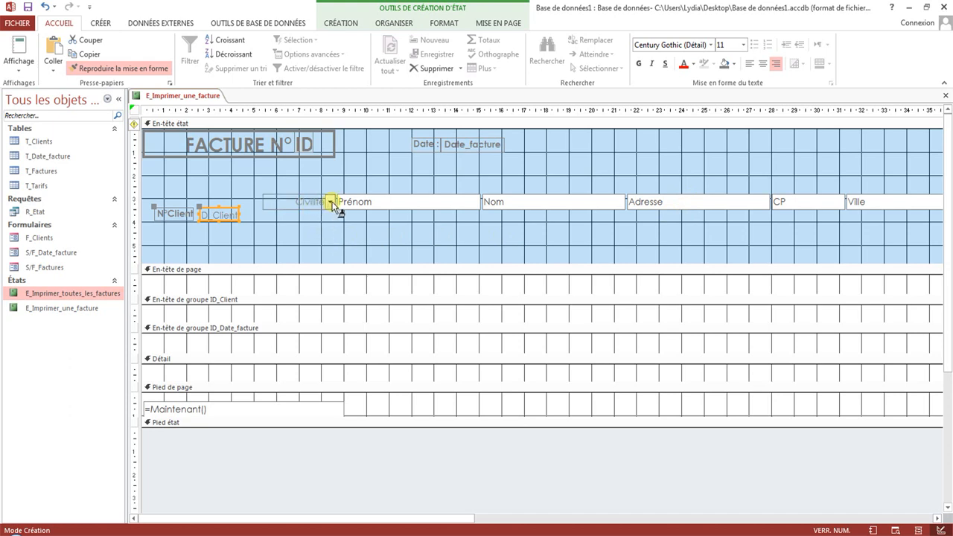
{"action": "left_click", "coordinate": [395, 205]}
{"action": "left_click", "coordinate": [531, 205]}
{"action": "left_click", "coordinate": [674, 203]}
{"action": "left_click", "coordinate": [800, 202]}
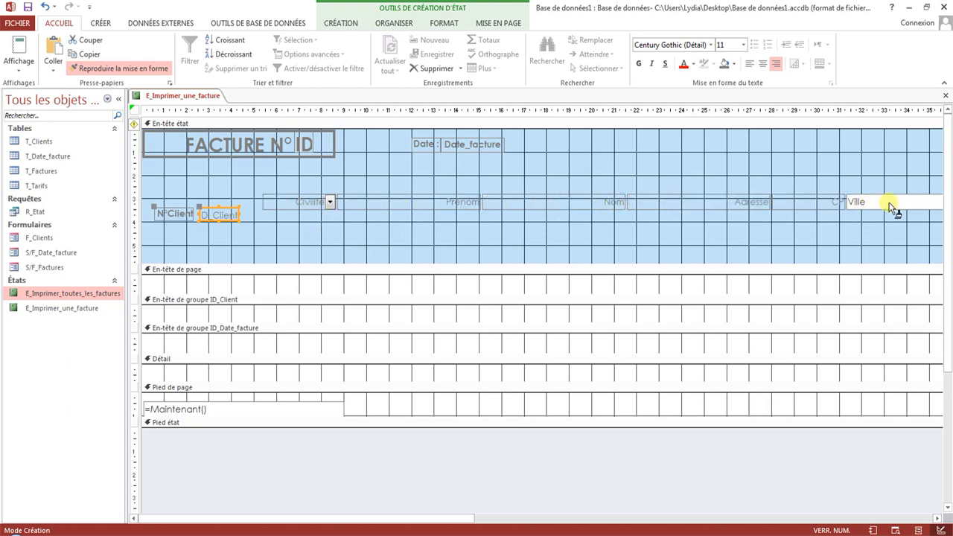
{"action": "left_click", "coordinate": [890, 205]}
{"action": "left_click", "coordinate": [97, 68]}
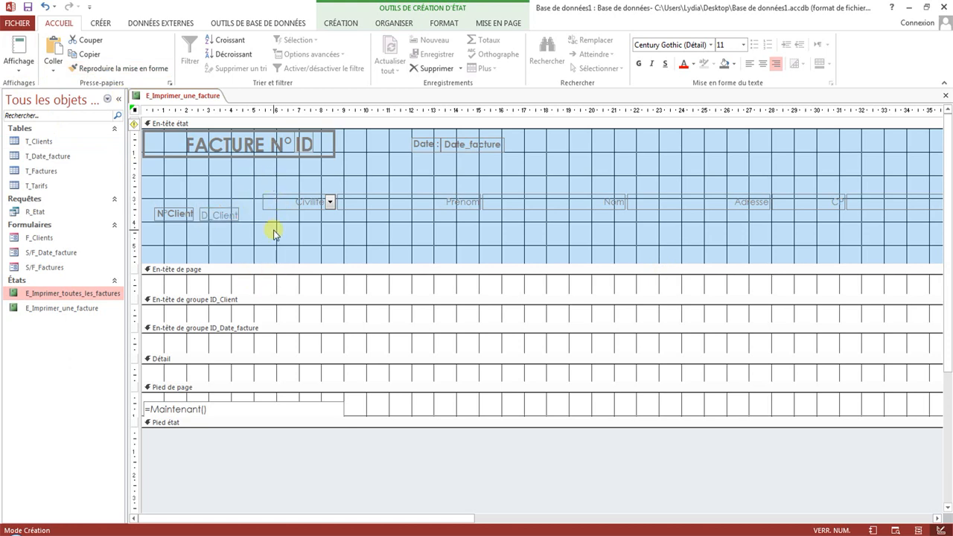
Centre the text of the N°Client label and of the Civilité, Prénom, Nom, Adresse, CP and Ville fields
{"action": "left_click", "coordinate": [229, 214]}
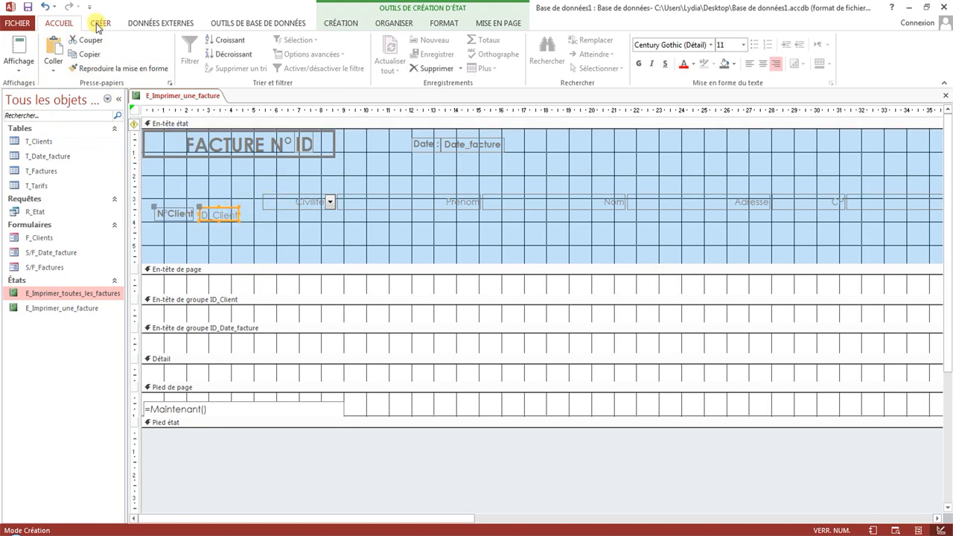
{"action": "left_click", "coordinate": [499, 23]}
{"action": "left_click", "coordinate": [463, 23]}
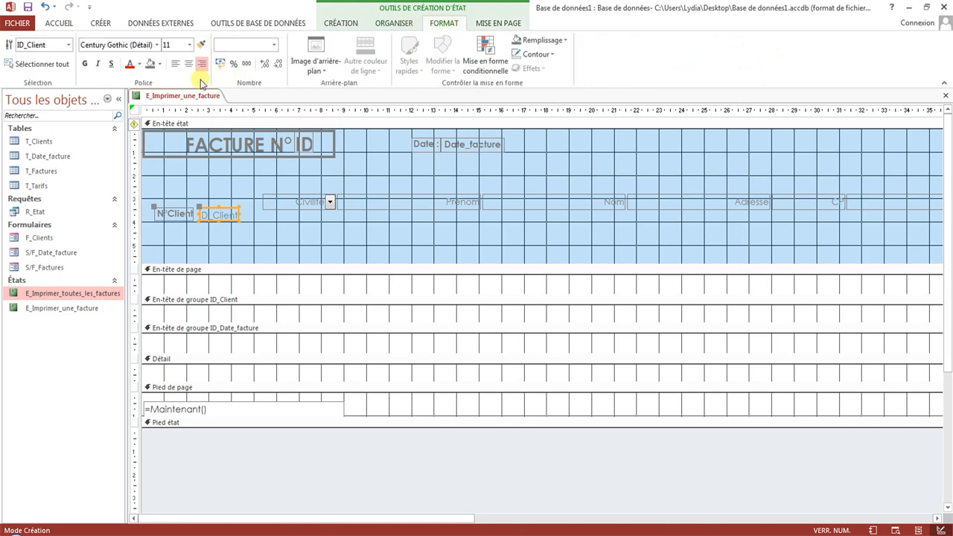
{"action": "left_click", "coordinate": [182, 214]}
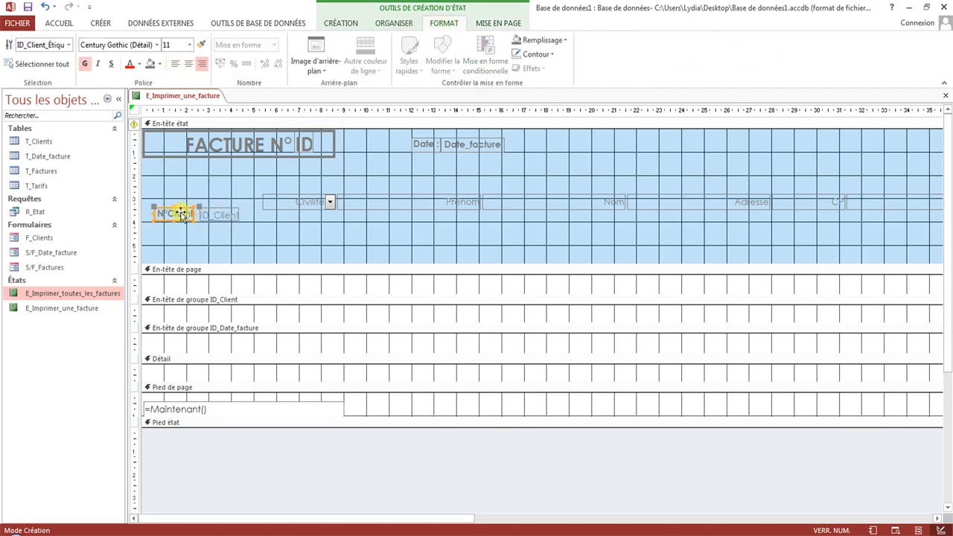
{"action": "left_click", "coordinate": [188, 63]}
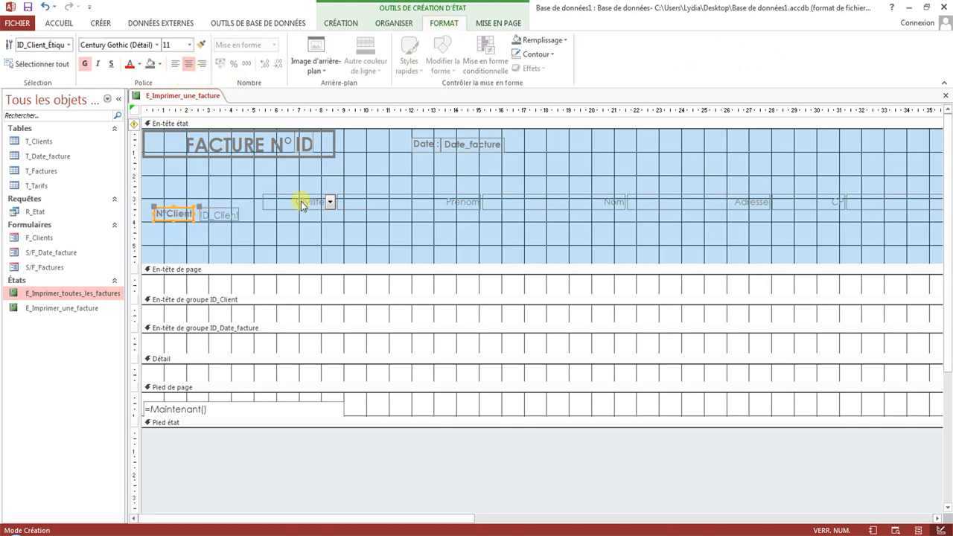
{"action": "left_click_drag", "start_coordinate": [253, 182], "coordinate": [924, 218]}
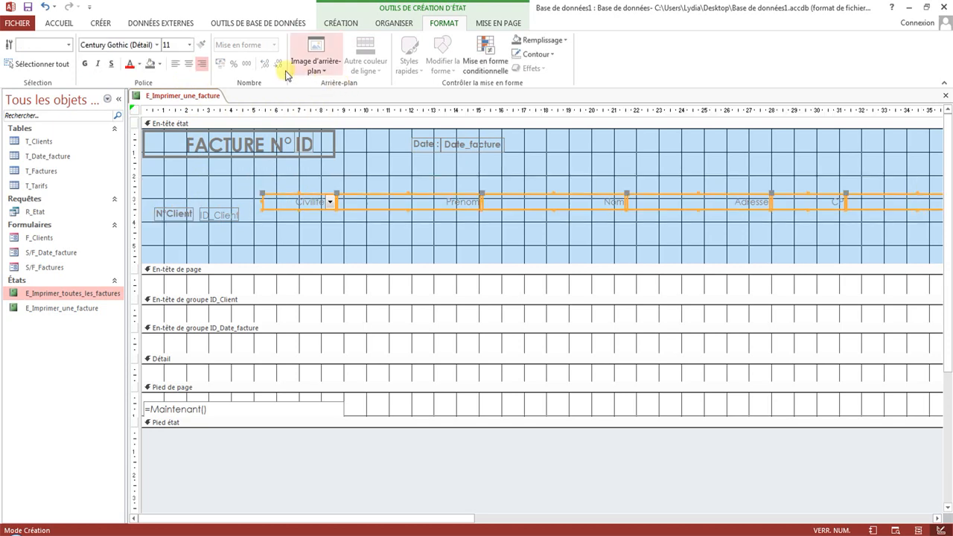
{"action": "left_click", "coordinate": [187, 64]}
{"action": "left_click", "coordinate": [360, 166]}
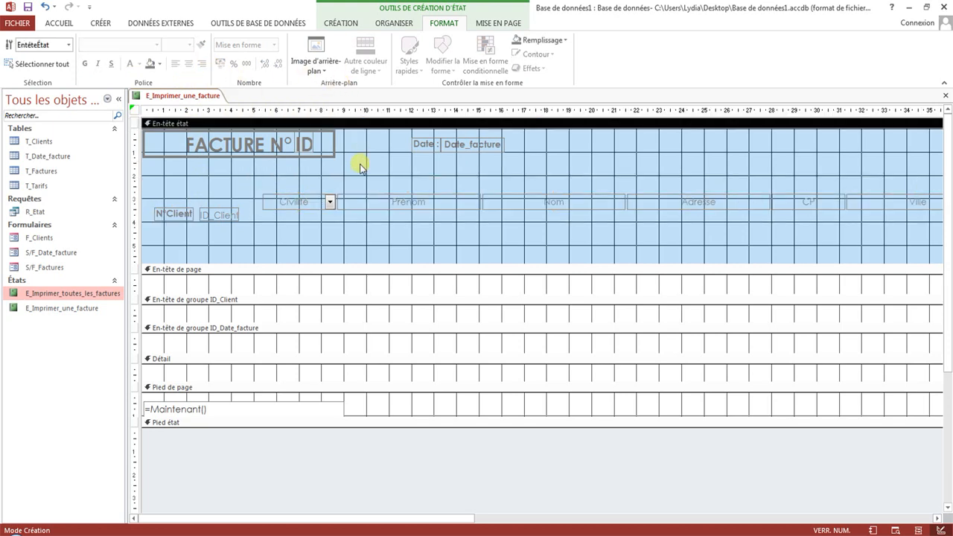
Line up Civilité, Prénom and Nom in one row about 2 cm down, starting near 11 cm, and narrow Prénom to about 4.2 cm
{"action": "left_click", "coordinate": [318, 202]}
{"action": "left_click_drag", "start_coordinate": [314, 195], "coordinate": [438, 177]}
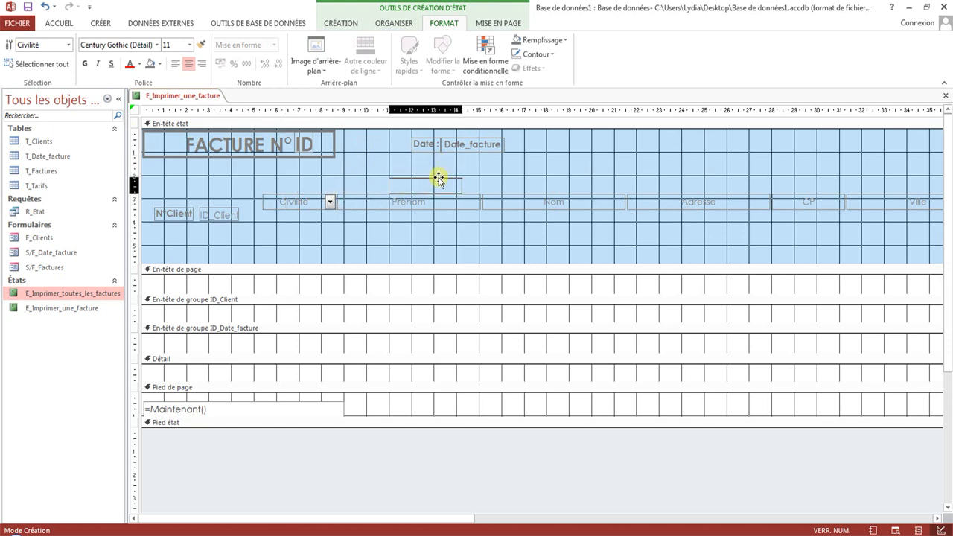
{"action": "left_click", "coordinate": [358, 205]}
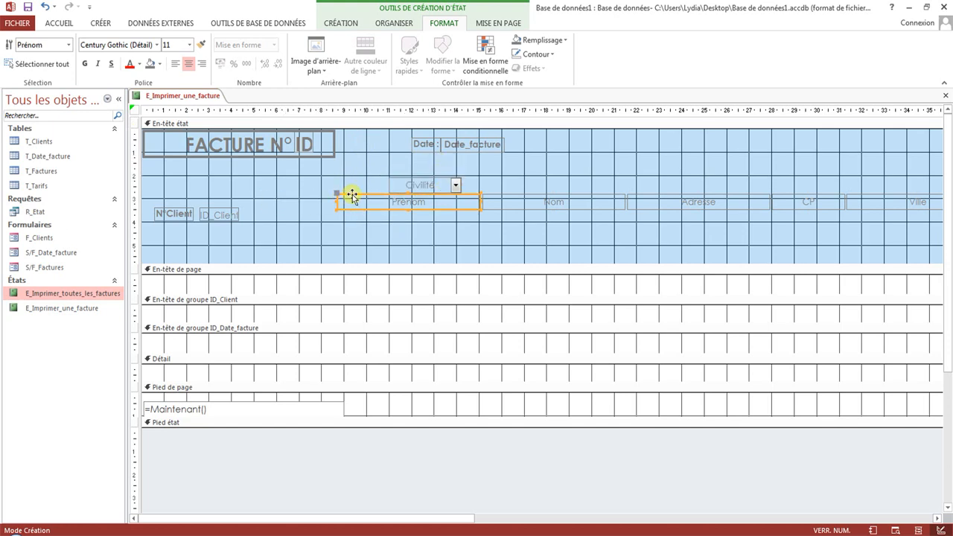
{"action": "left_click_drag", "start_coordinate": [351, 195], "coordinate": [476, 178]}
{"action": "left_click_drag", "start_coordinate": [475, 179], "coordinate": [476, 178]}
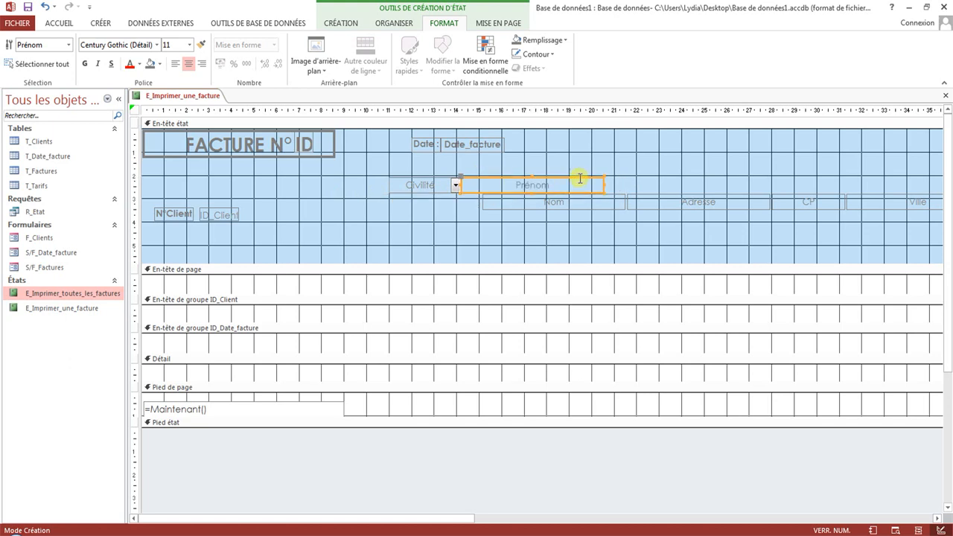
{"action": "left_click_drag", "start_coordinate": [604, 182], "coordinate": [557, 185]}
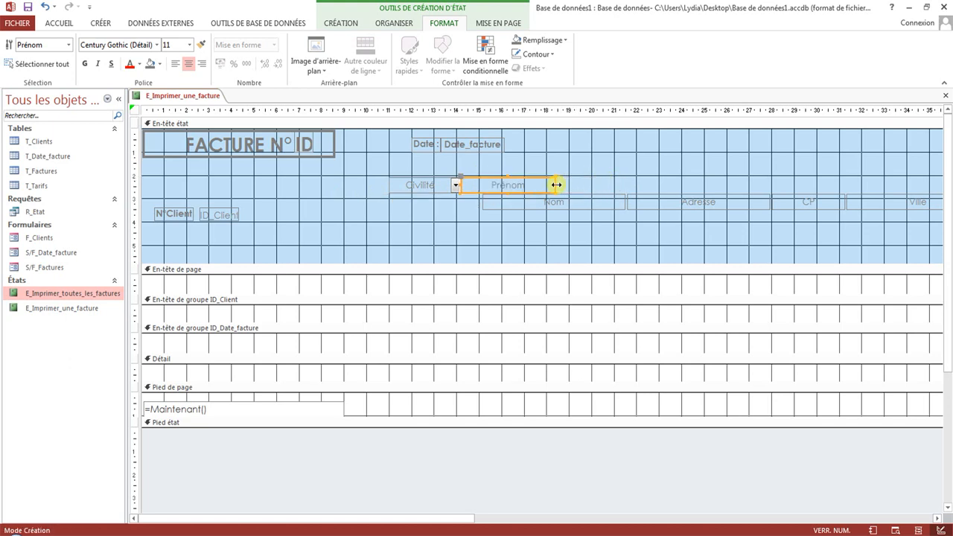
{"action": "left_click", "coordinate": [551, 204]}
{"action": "left_click_drag", "start_coordinate": [494, 207], "coordinate": [567, 191]}
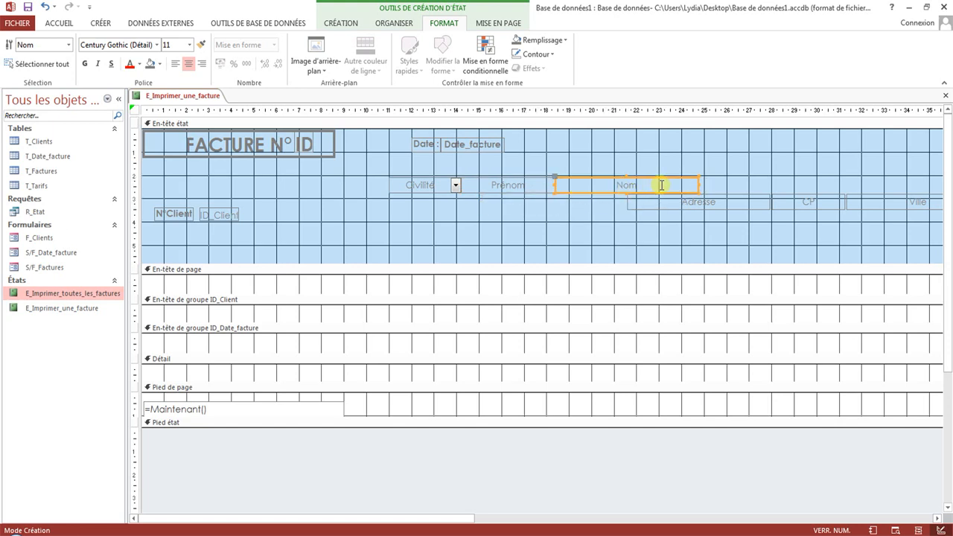
Narrow Nom to about 4.8 cm, and place Adresse beneath Civilité, with CP narrowed to about 1.7 cm and Ville side by side below it
{"action": "left_click_drag", "start_coordinate": [698, 183], "coordinate": [418, 210]}
{"action": "left_click_drag", "start_coordinate": [827, 206], "coordinate": [429, 216]}
{"action": "left_click", "coordinate": [872, 202]}
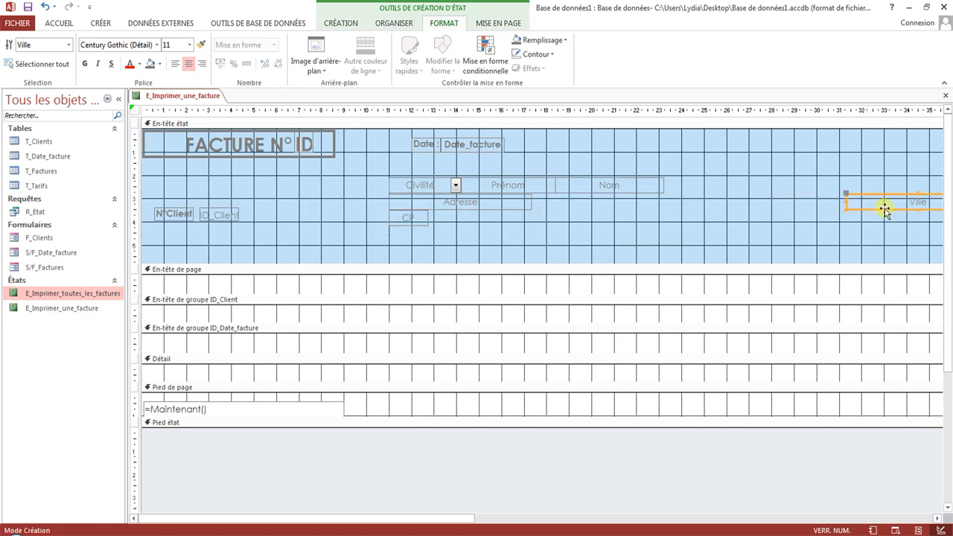
{"action": "left_click_drag", "start_coordinate": [883, 208], "coordinate": [466, 223]}
{"action": "left_click", "coordinate": [672, 241]}
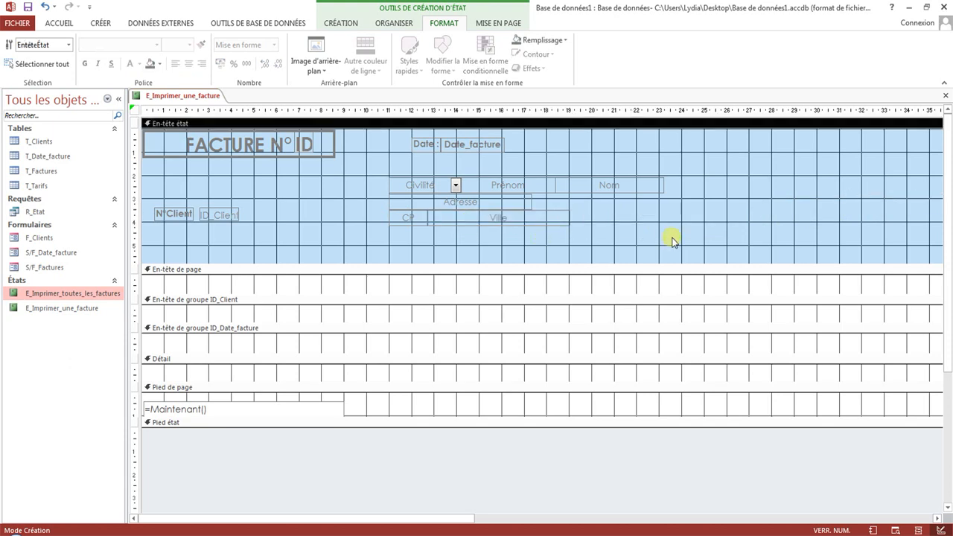
Reduce the report header's height to about 5 cm and display the report in report view for invoice number 1
{"action": "left_click_drag", "start_coordinate": [363, 262], "coordinate": [367, 243]}
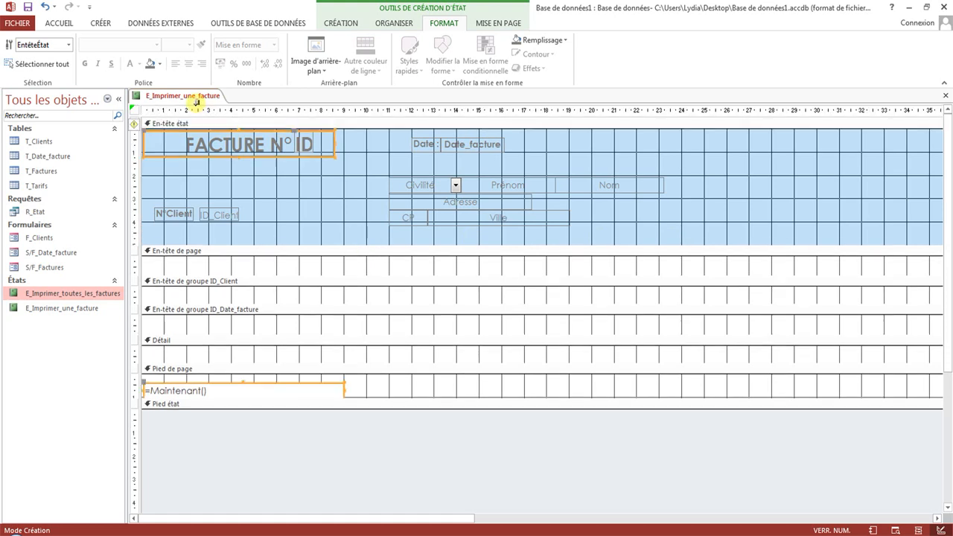
{"action": "right_click", "coordinate": [197, 97]}
{"action": "left_click", "coordinate": [229, 147]}
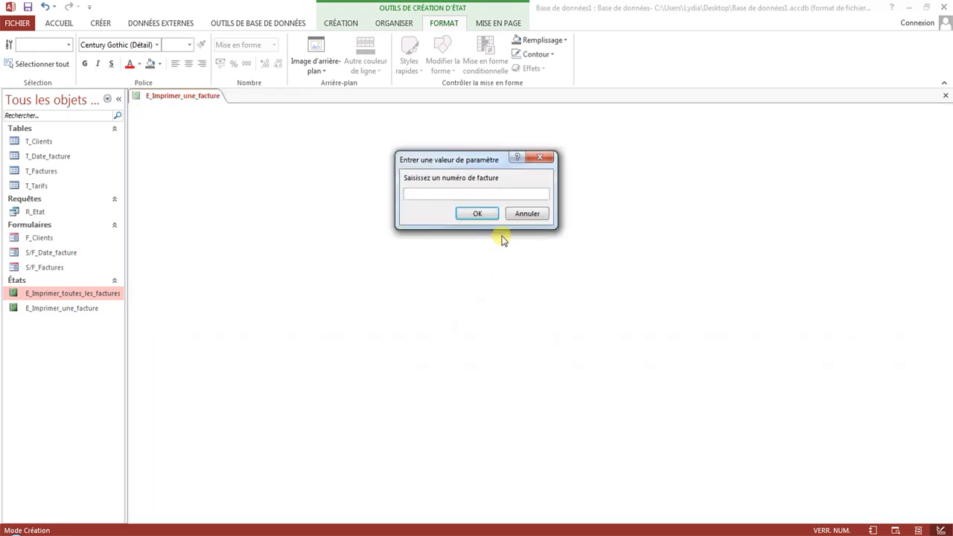
{"action": "type", "text": "1"}
{"action": "key", "text": "Return"}
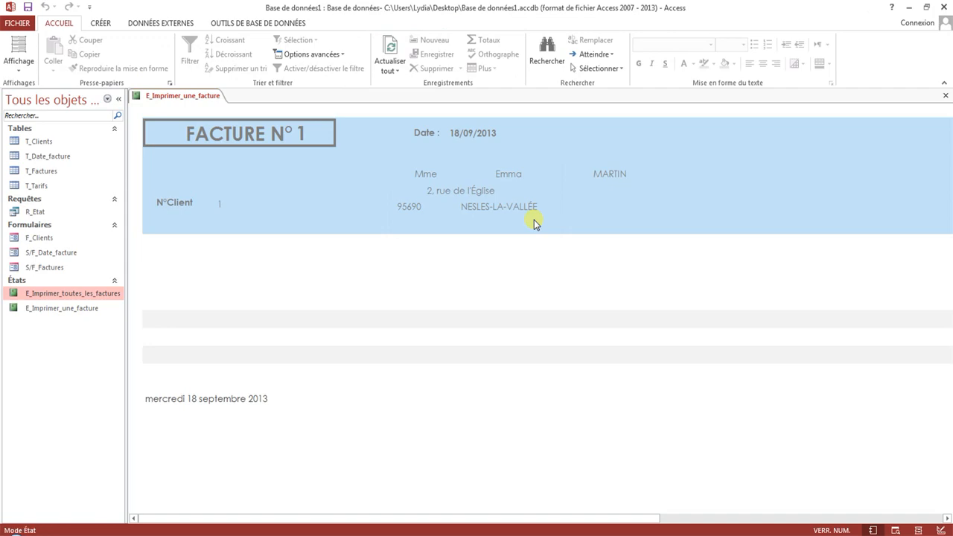